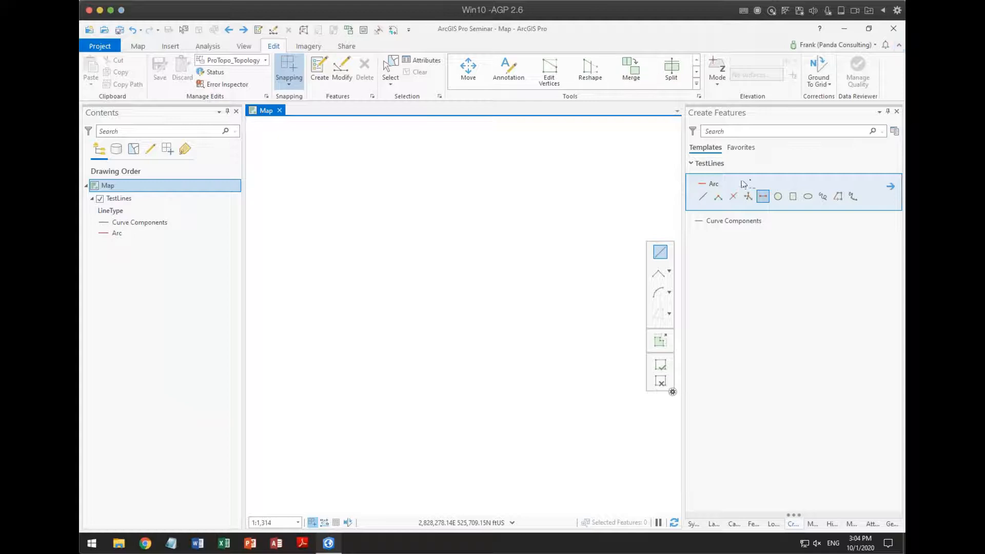
Step: Draw a circular arc with the Arc template: tangent direction N90-00-00E, radius 250 ft, delta angle 45, curving to the right
click(763, 197)
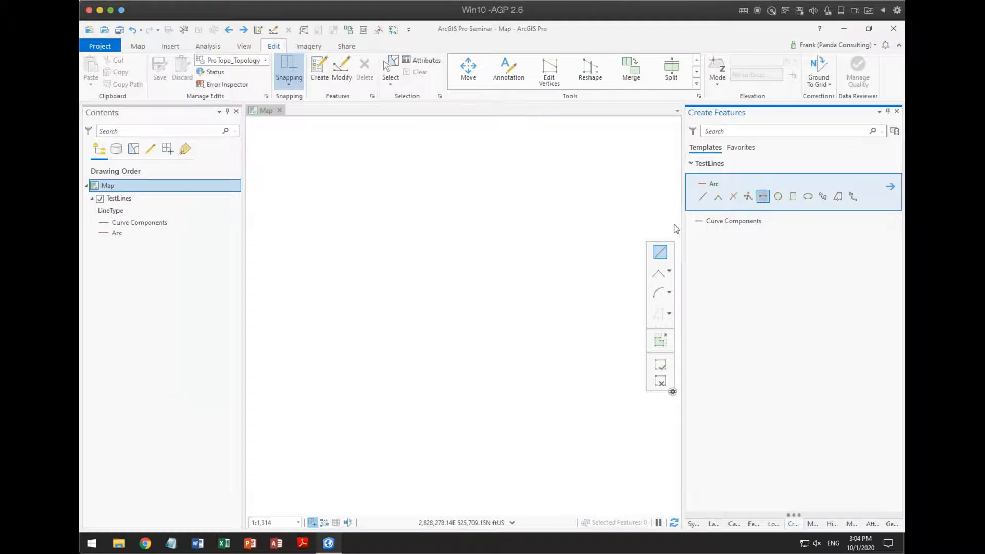
click(346, 280)
right_click(402, 282)
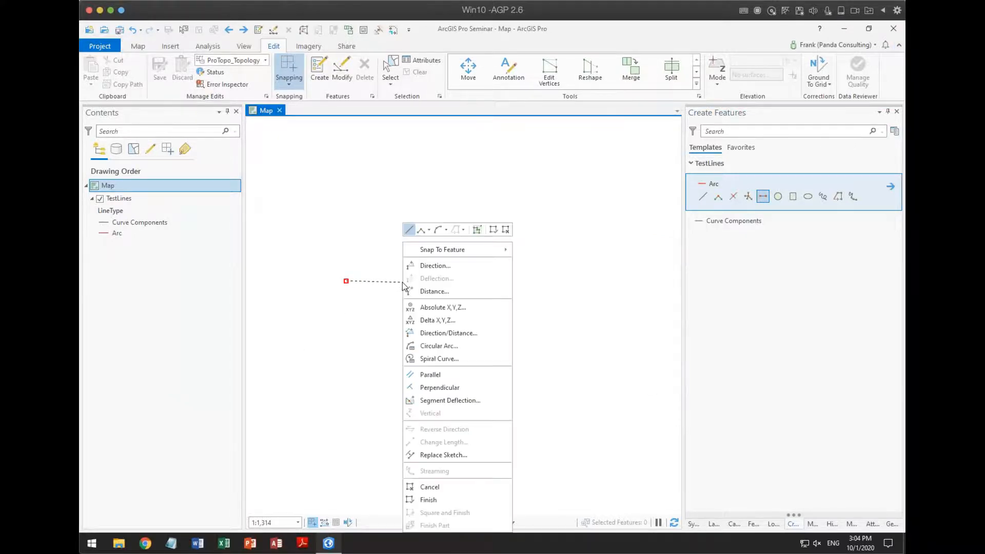
click(444, 347)
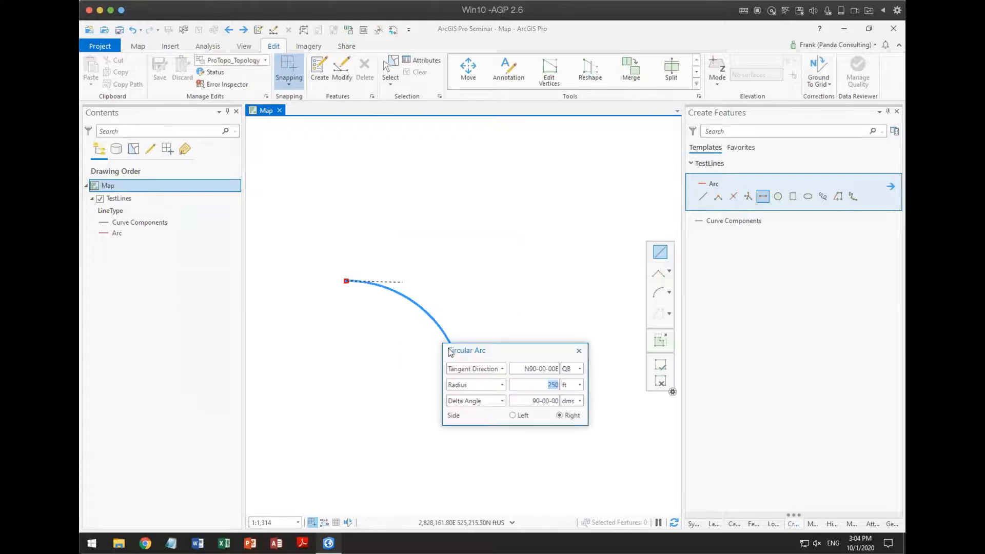
click(523, 372)
click(523, 400)
text(45)
key(Return)
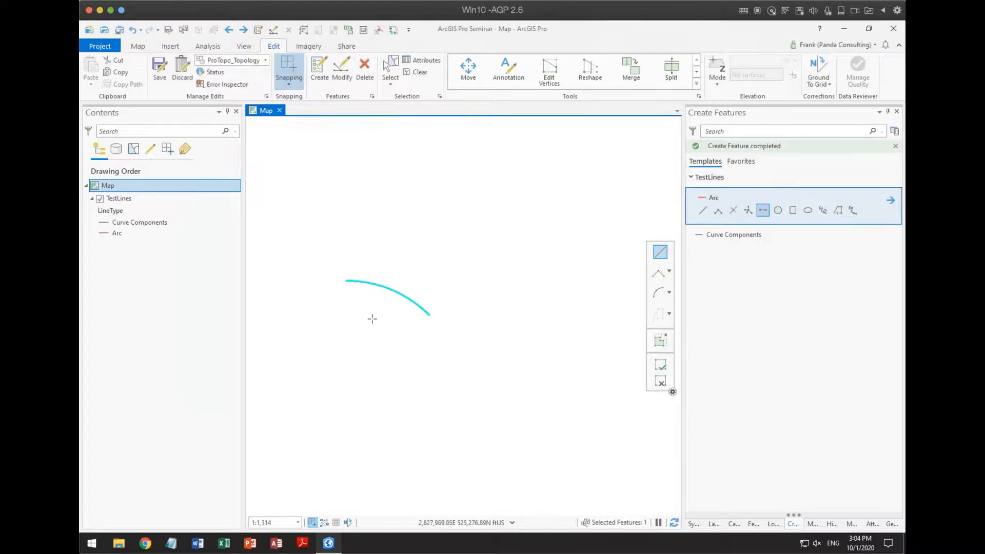
Step: Turn on labels for the TestLines layer, including its Direction and Distance label class
scroll(371, 319, up, 4)
drag(382, 320, 462, 312)
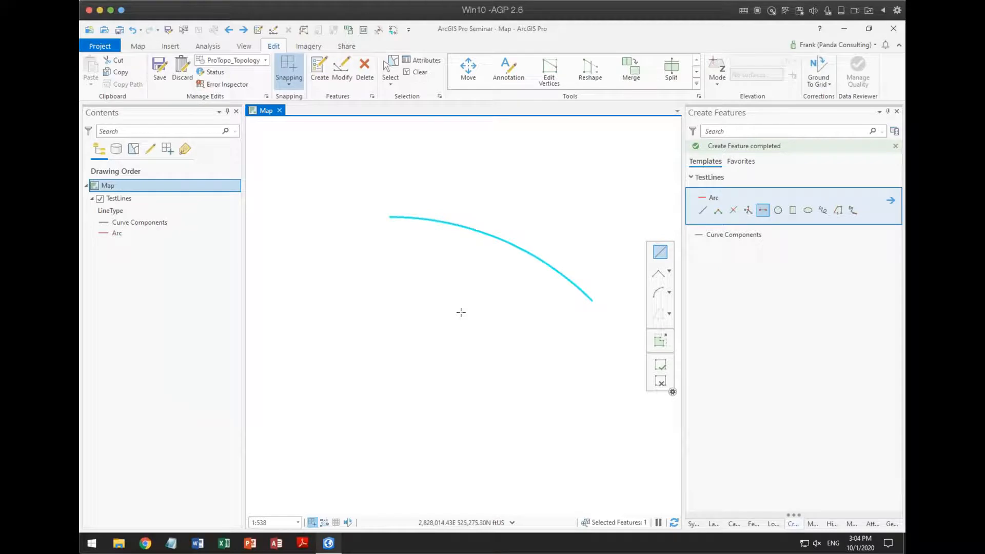
right_click(115, 198)
click(180, 377)
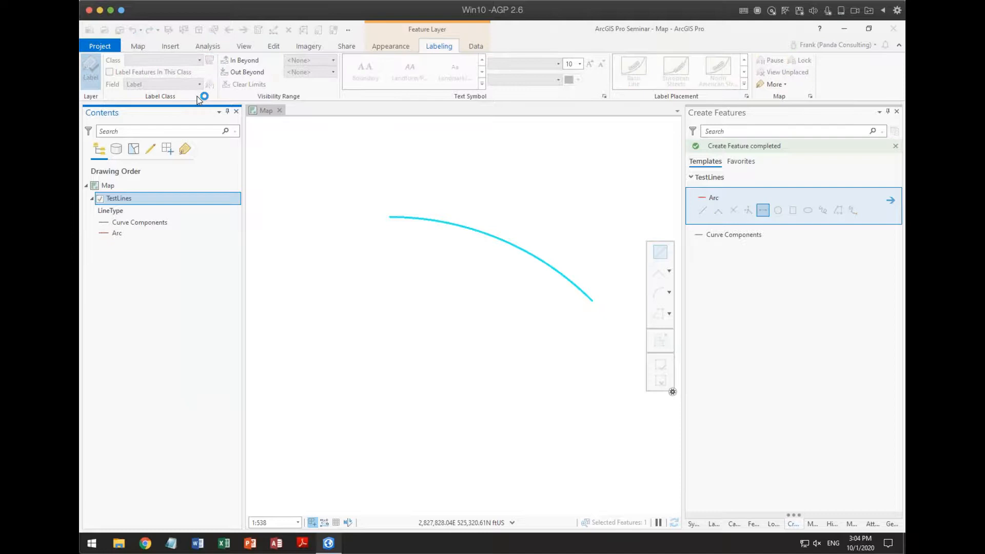
click(111, 72)
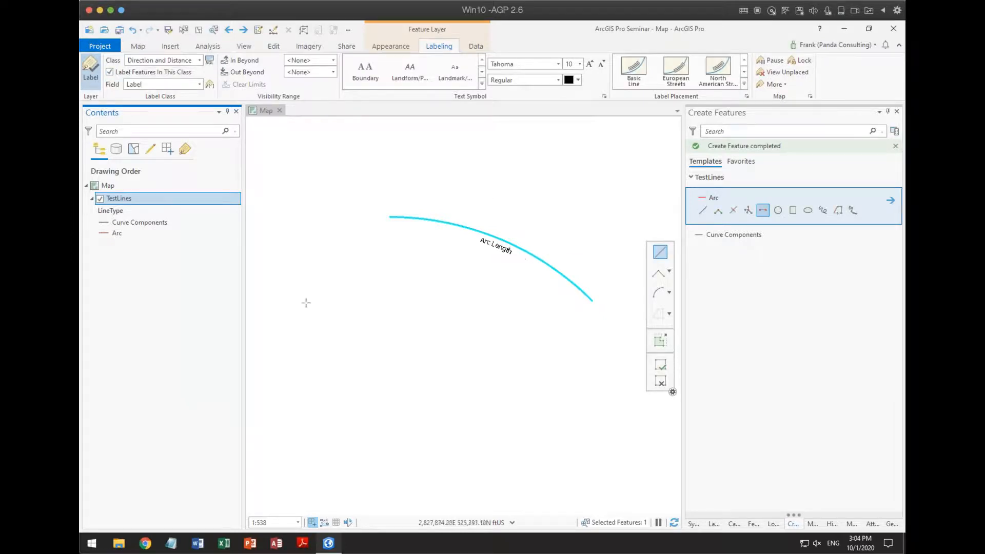
Step: Draw a 250 ft Curve Components line running due south from the arc's west endpoint
click(274, 46)
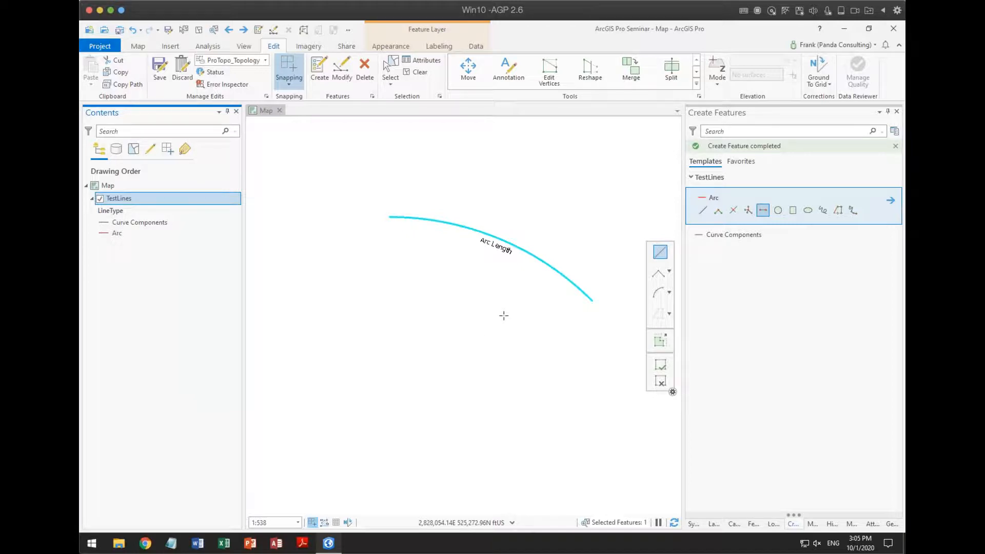
click(665, 256)
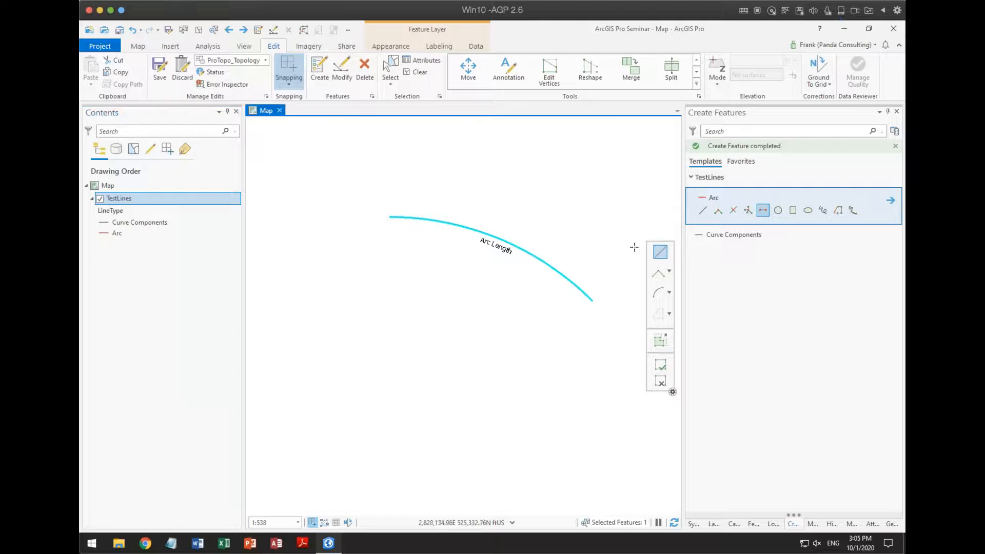
click(705, 237)
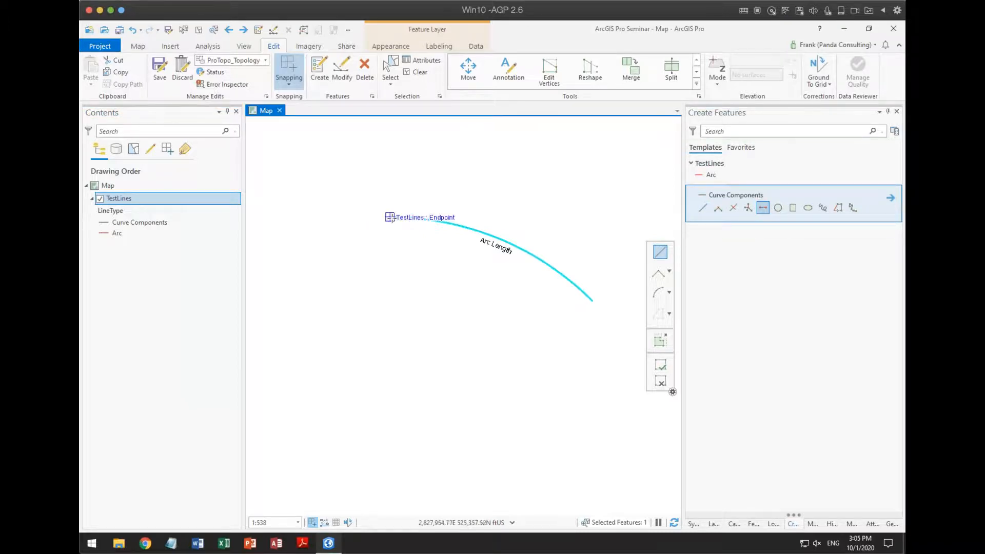
click(390, 217)
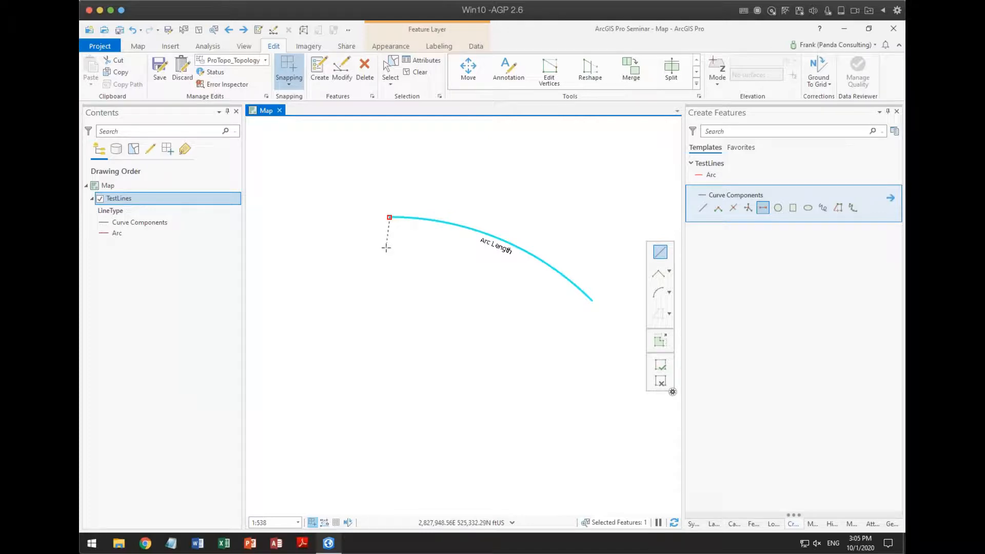
right_click(393, 310)
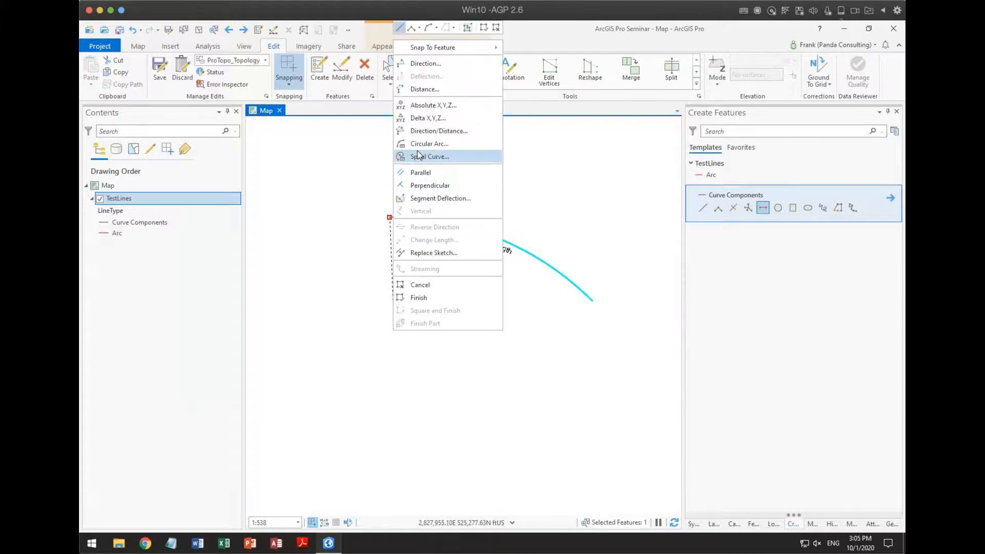
click(436, 64)
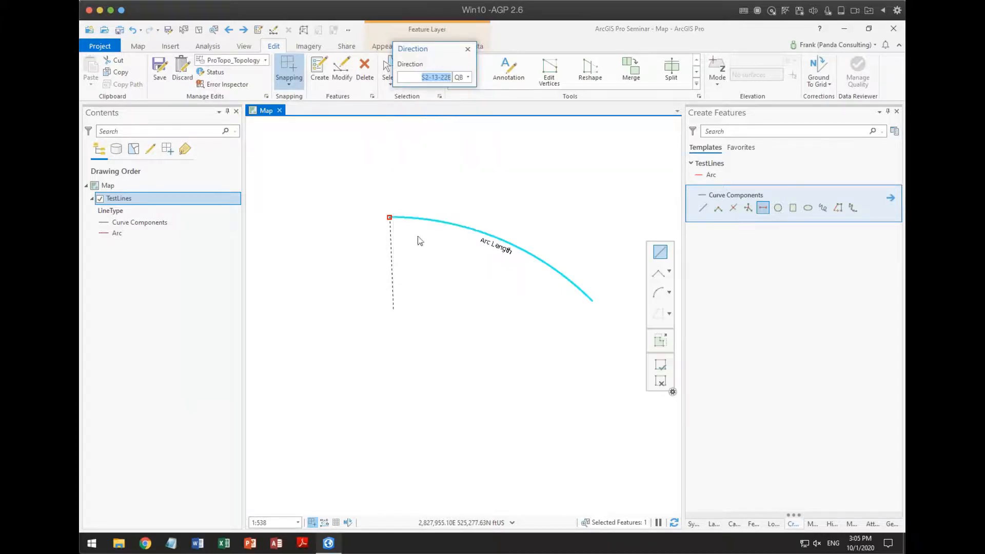
text(0-1)
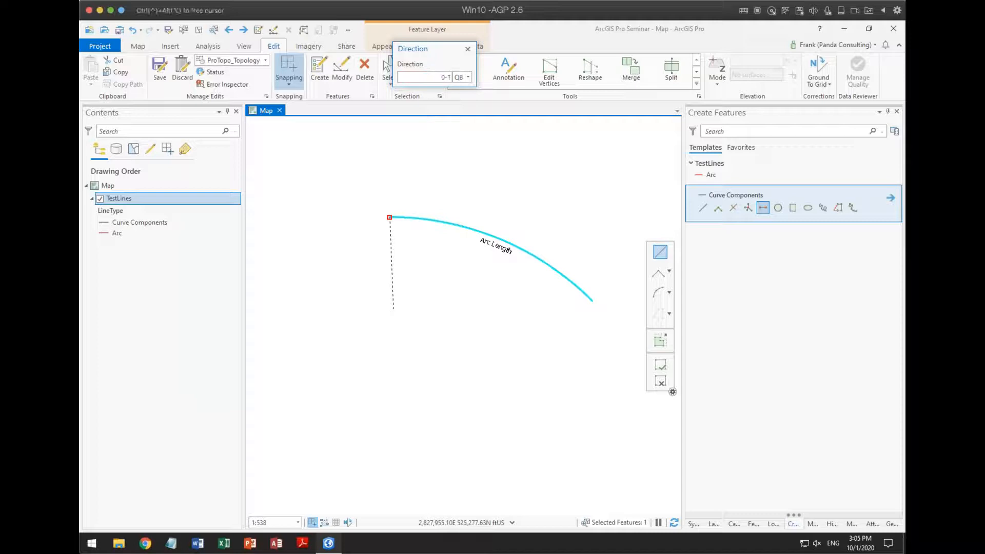
key(BackSpace)
key(Escape)
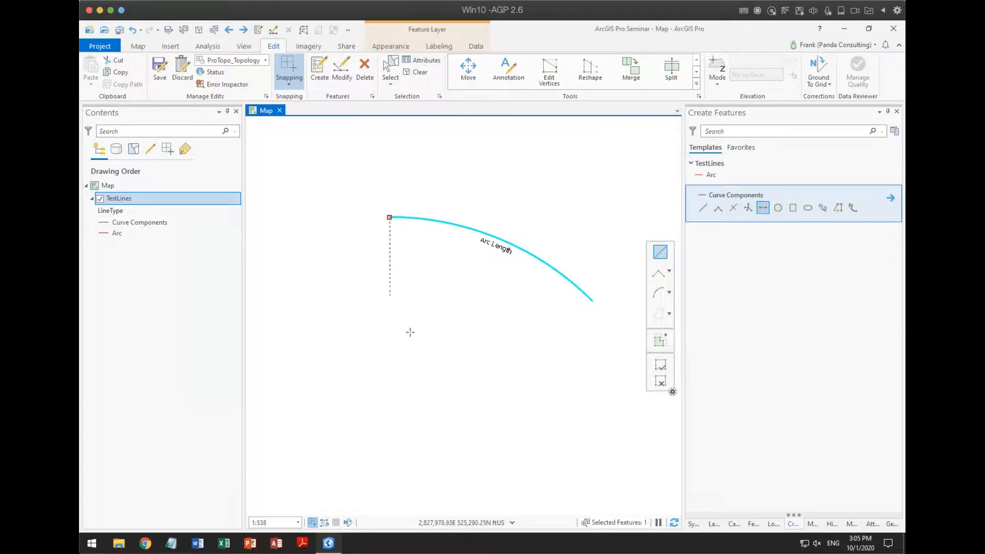
right_click(409, 333)
click(445, 89)
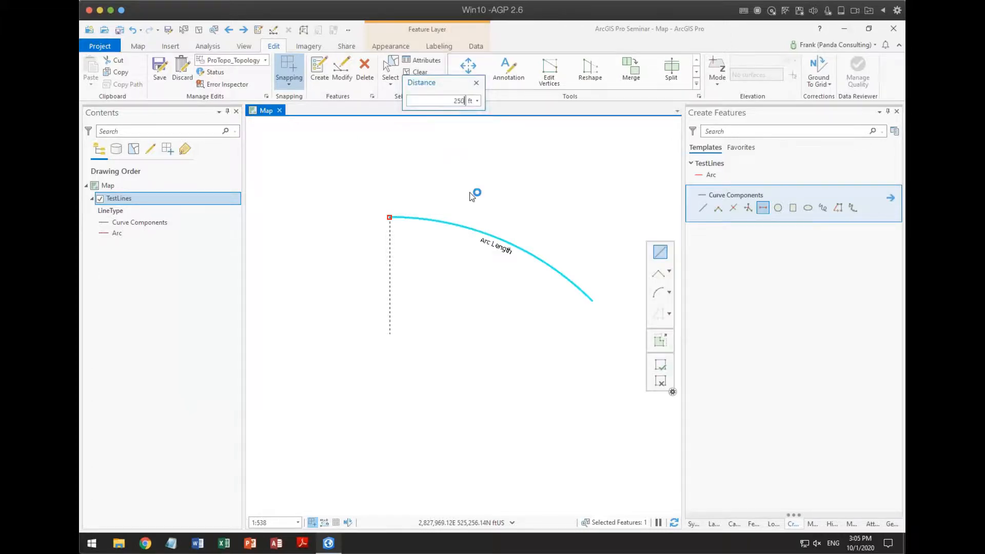
key(Return)
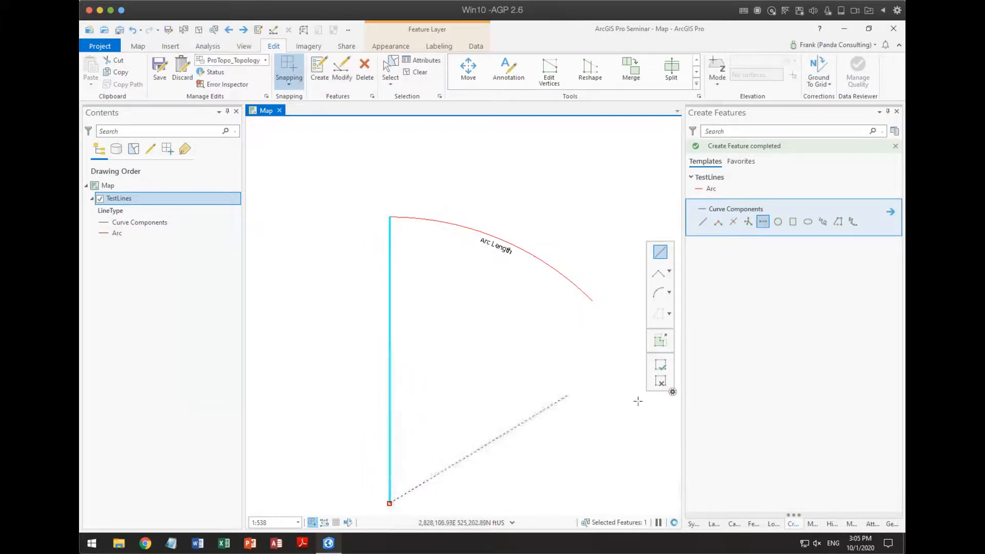
Step: Set the Label attribute of the new vertical line to "Radial Line"
click(873, 524)
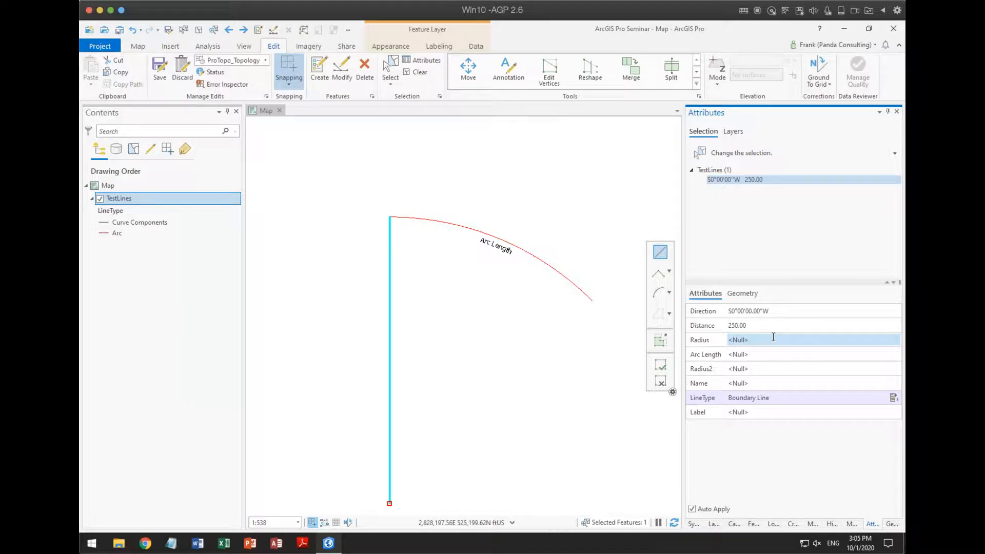
click(772, 411)
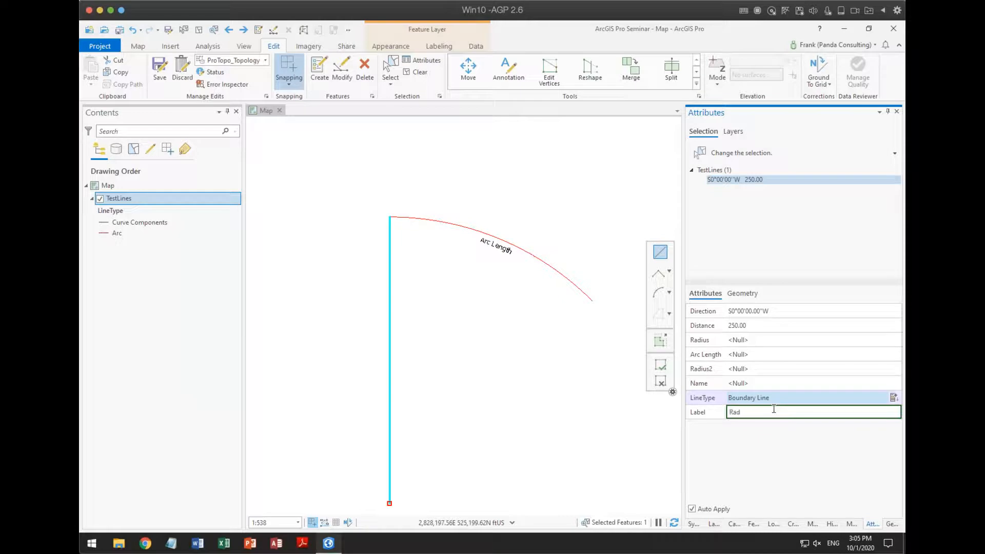
text(Radial Line)
key(Return)
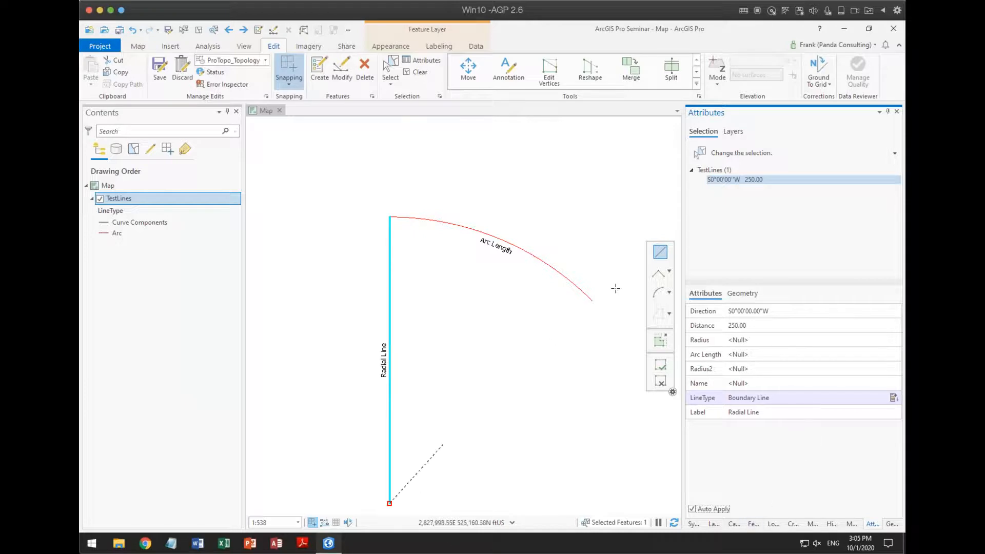
Step: Draw a second line from the radius point to the arc's east endpoint and label it "Radial Line"
double_click(593, 302)
click(763, 412)
text(Rad)
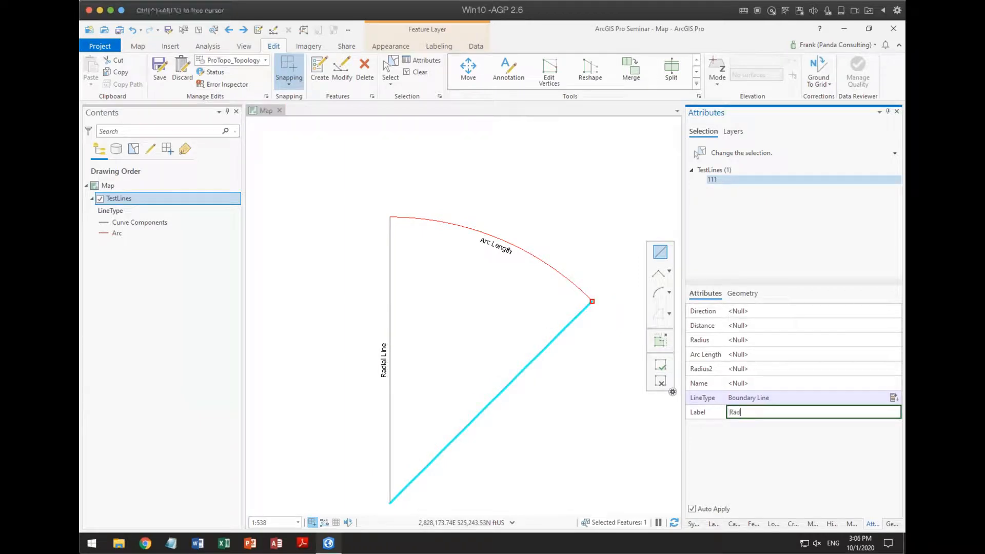
text(ial Line)
key(Return)
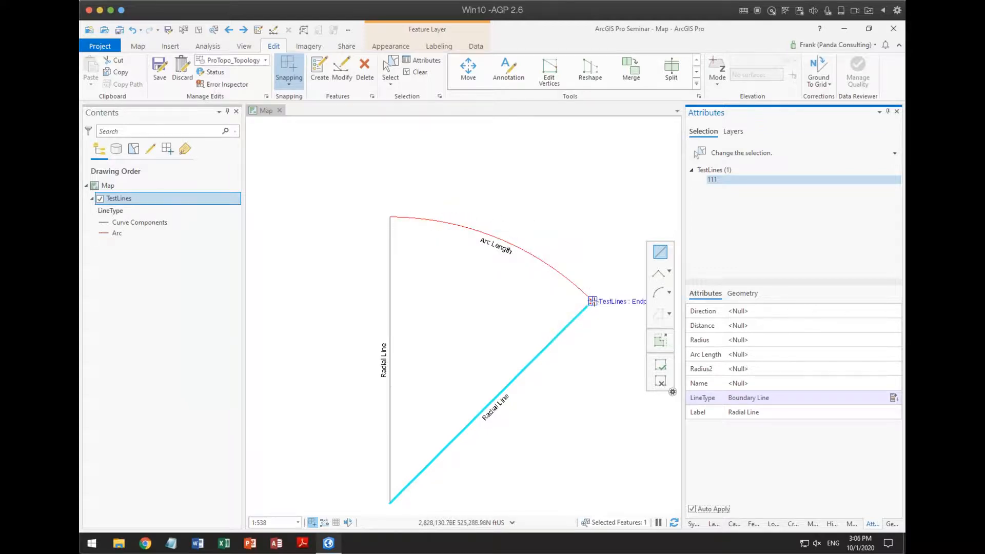
click(661, 381)
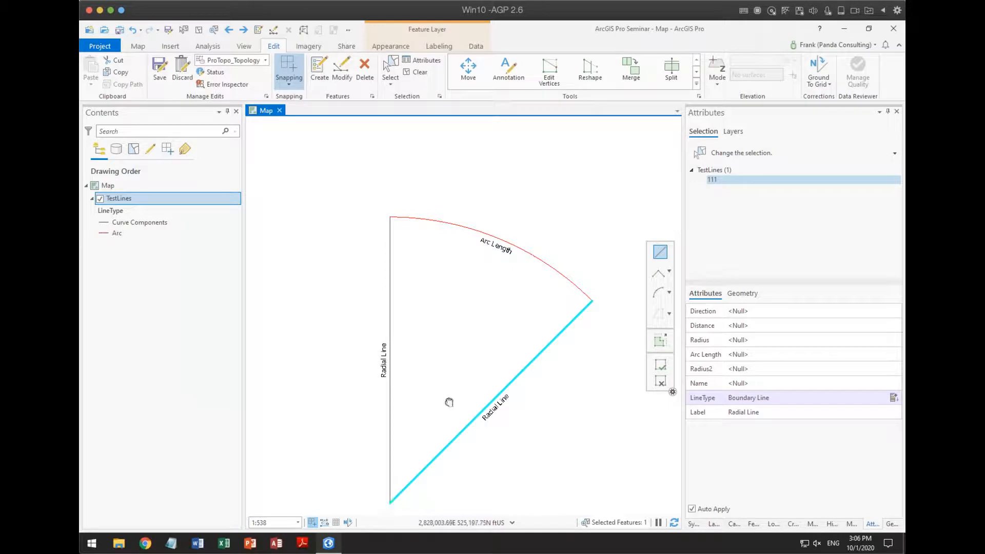
Step: Draw a tangent line from the arc's west endpoint, perpendicular to the vertical radial line and extending east past the arc's end
drag(451, 403, 448, 370)
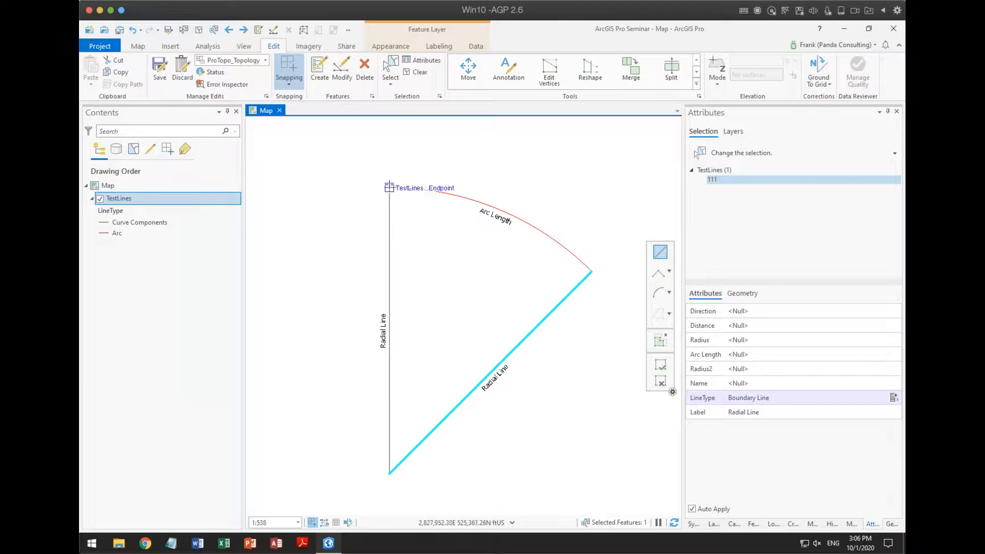
click(389, 188)
right_click(390, 251)
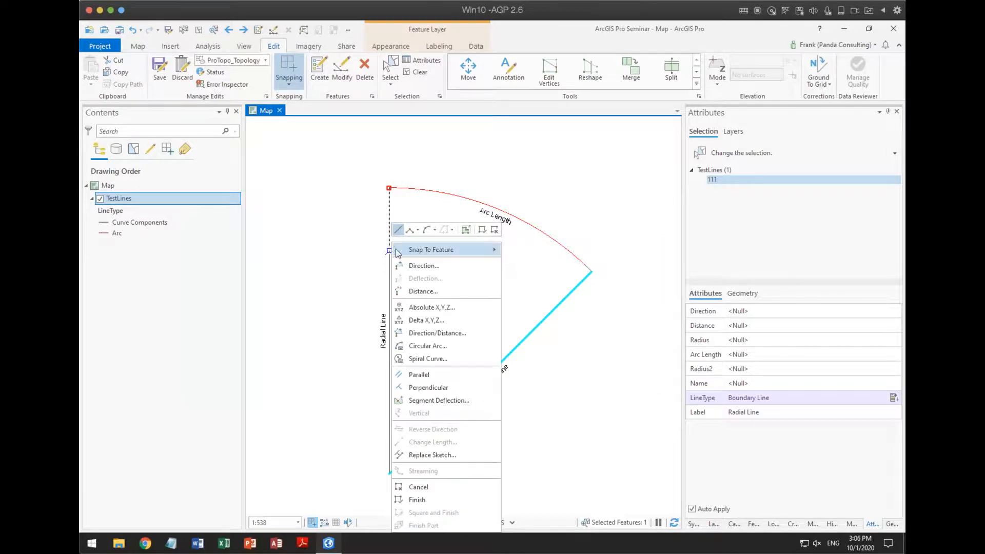
click(436, 389)
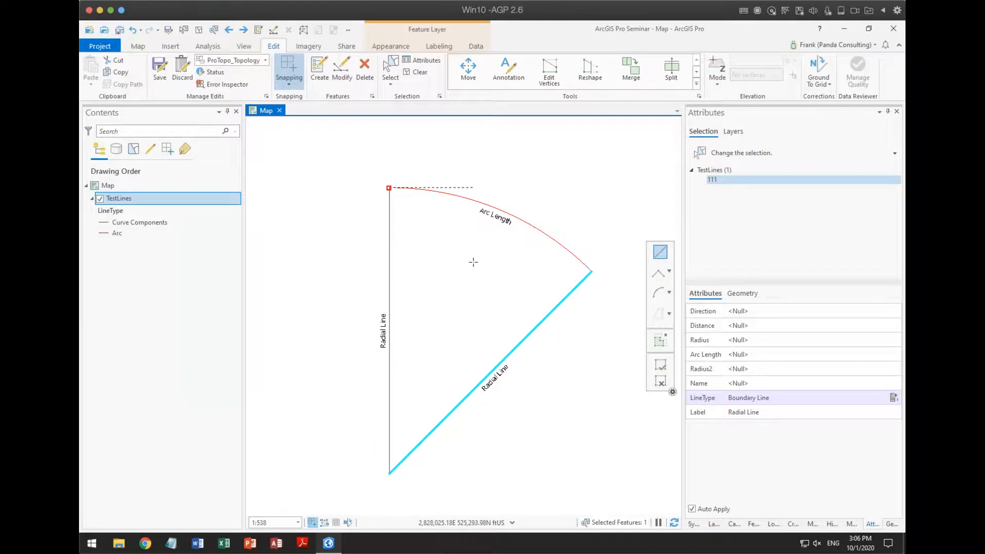
click(605, 205)
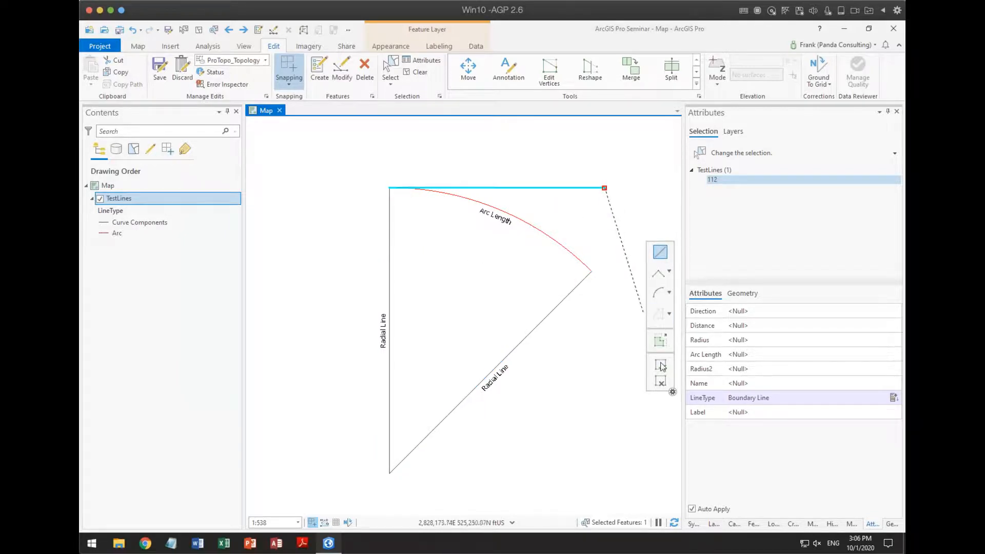
click(662, 387)
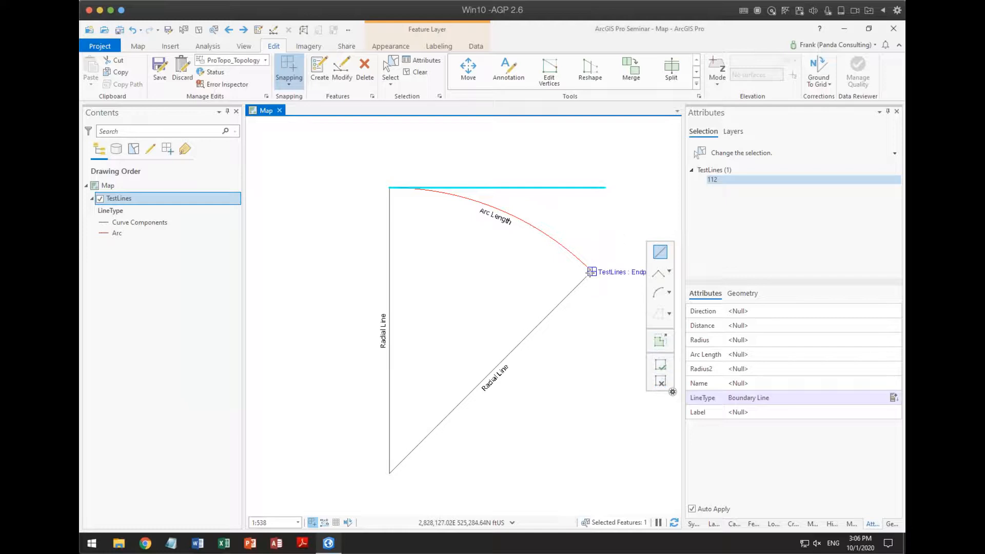
Step: Draw a tangent line from the arc's east endpoint, perpendicular to the diagonal radial line and crossing the horizontal tangent
right_click(543, 314)
click(576, 186)
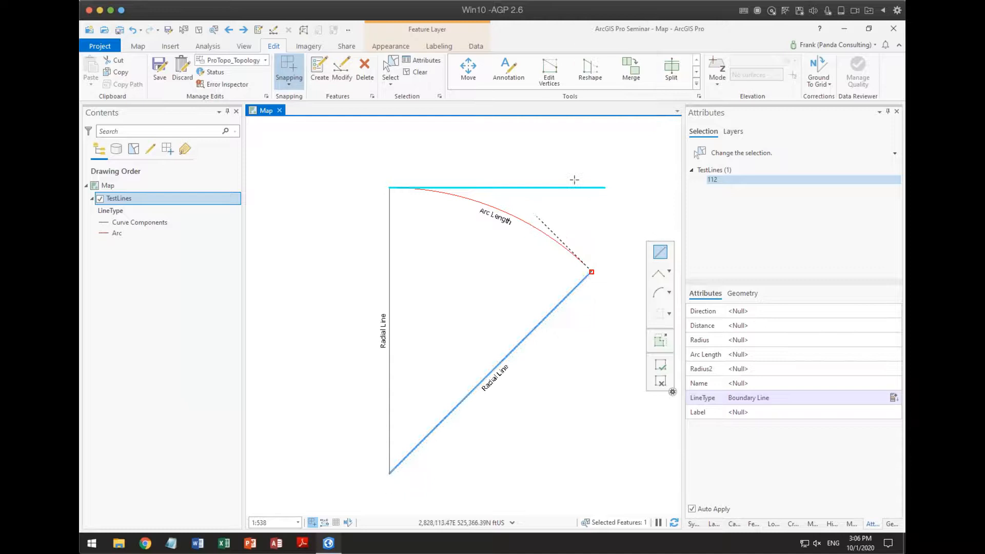
click(504, 154)
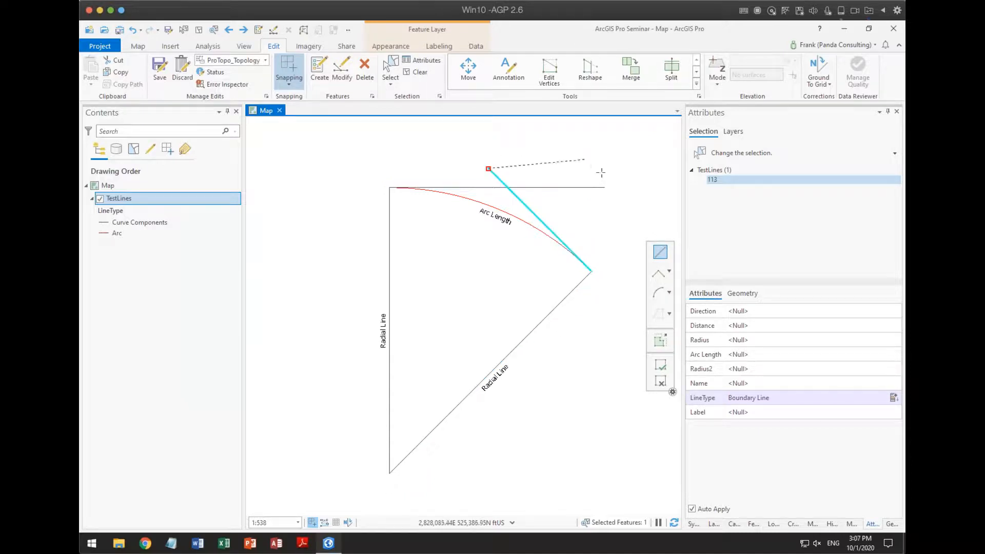
Step: Select both tangent lines and set their Label attribute to "Tangent Lines"
click(401, 74)
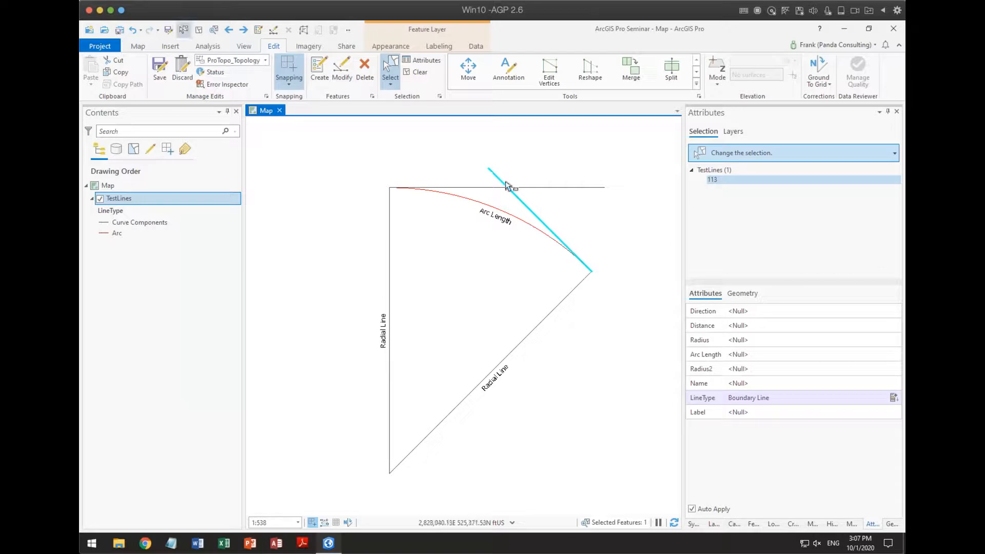
shift+click(551, 187)
click(750, 415)
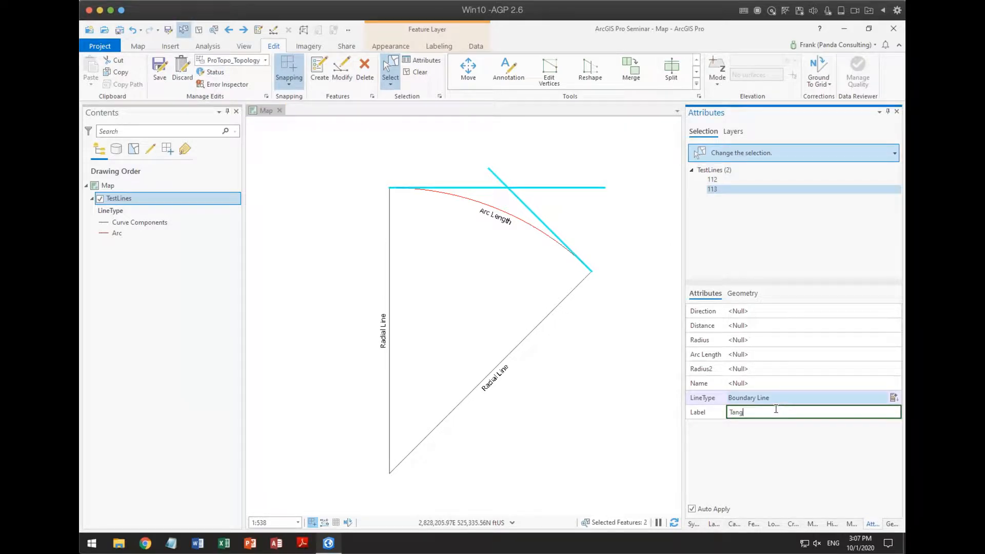
text(Tangent Lines)
key(Return)
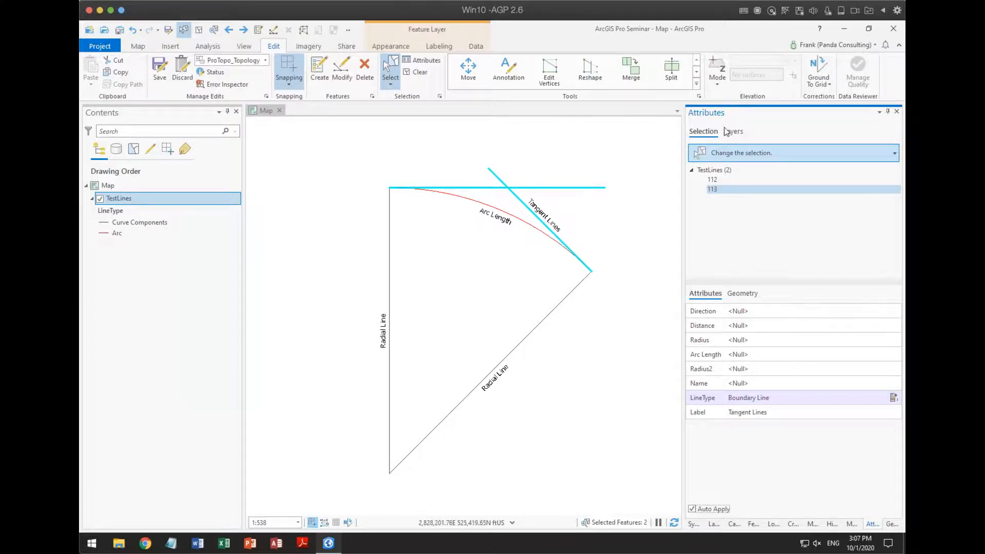
Step: Planarize the two selected tangent lines so that they split where they cross
click(852, 524)
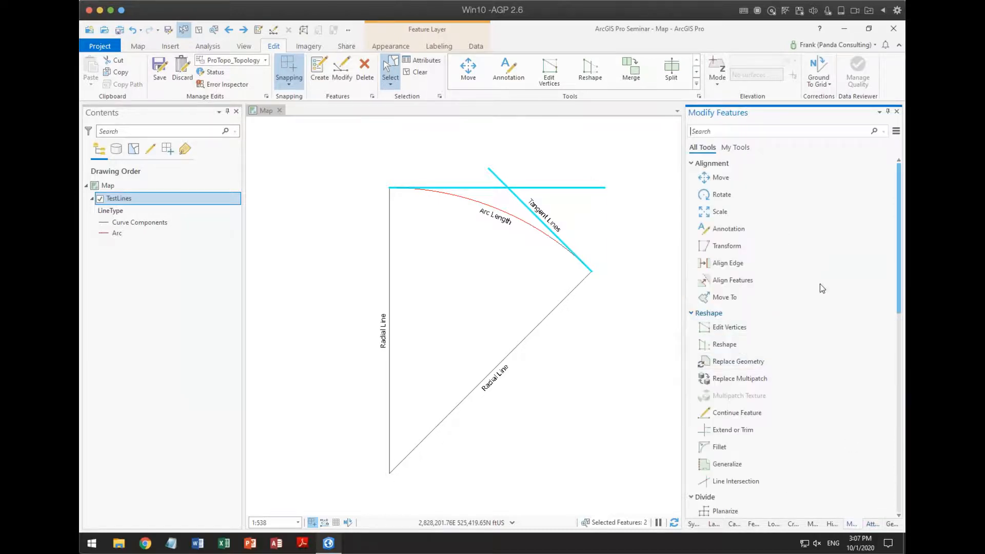
scroll(773, 360, down, 1)
scroll(775, 364, down, 1)
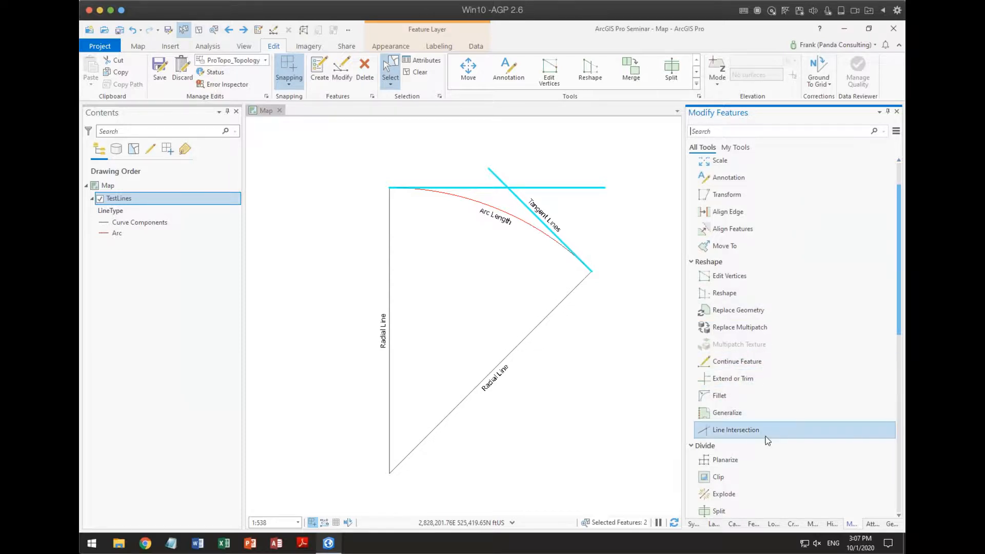
click(736, 461)
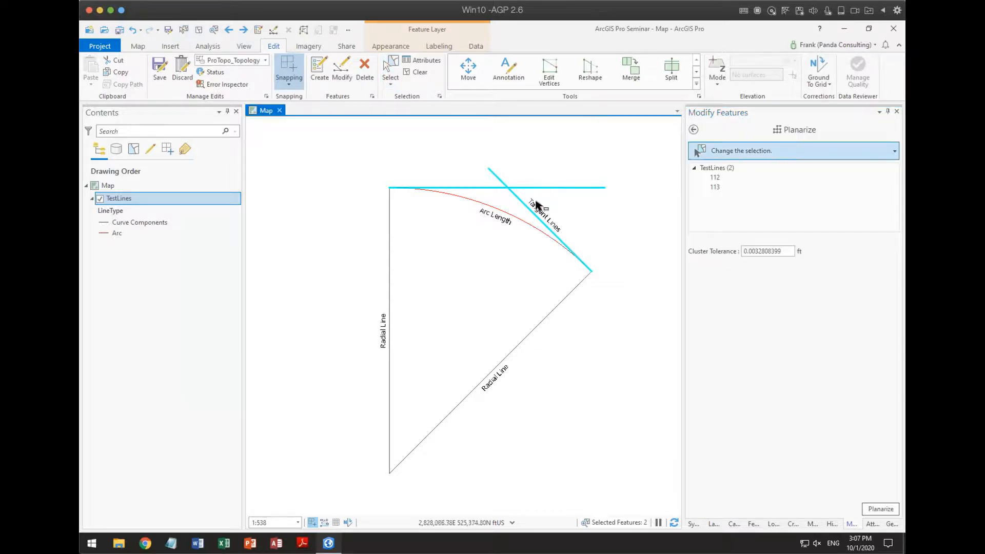
click(891, 511)
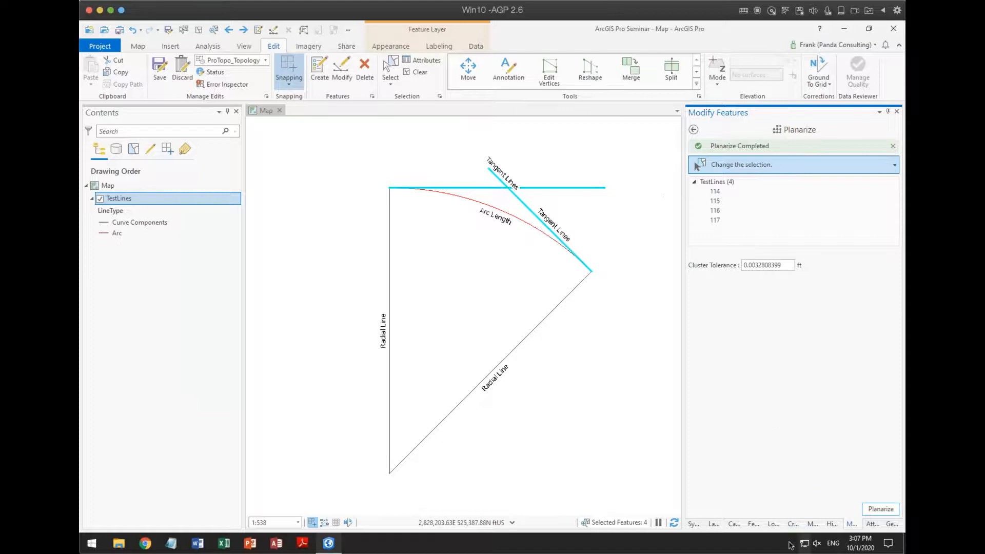
Step: Draw a two-point Curve Components line between the arc's west and east endpoints and set its Label attribute to "Chord"
click(793, 524)
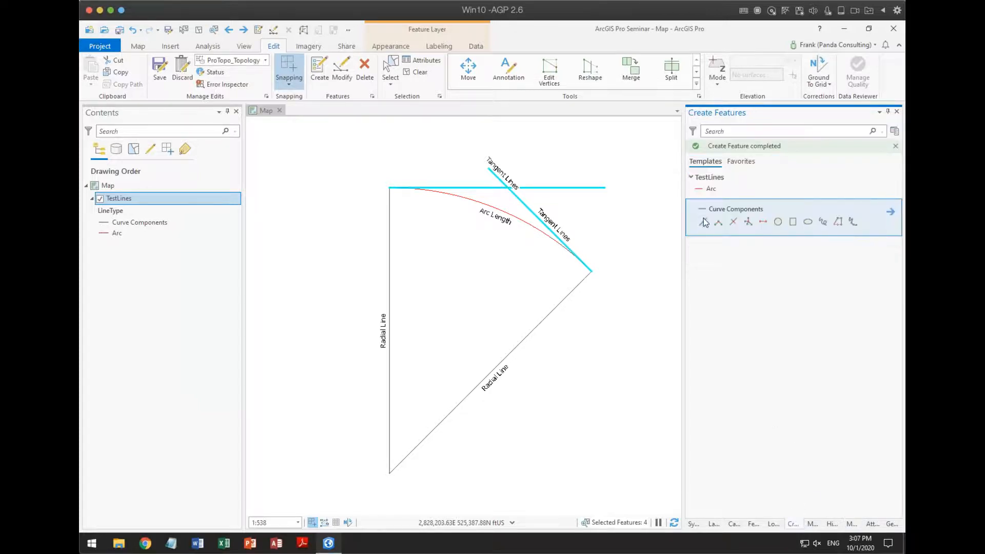
click(763, 222)
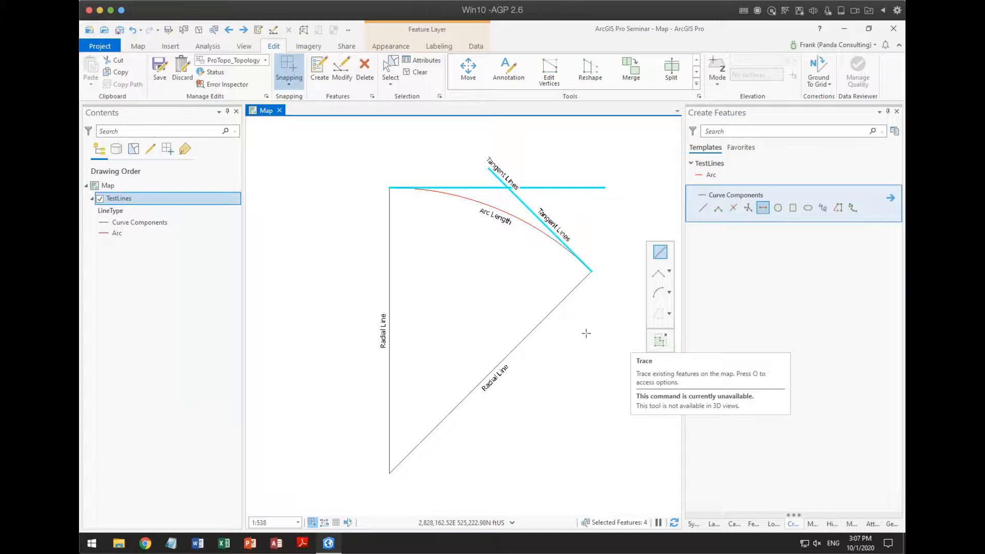
click(389, 188)
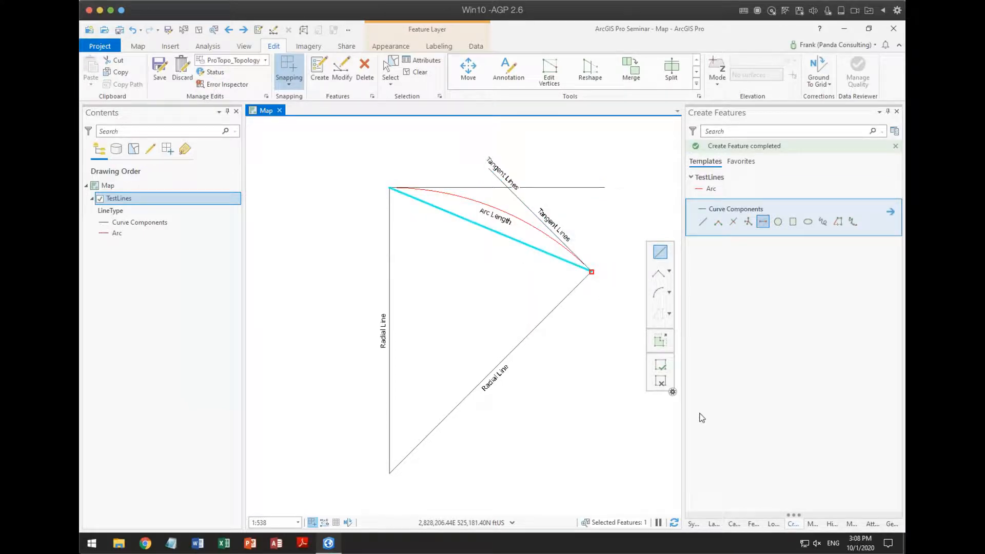
click(871, 525)
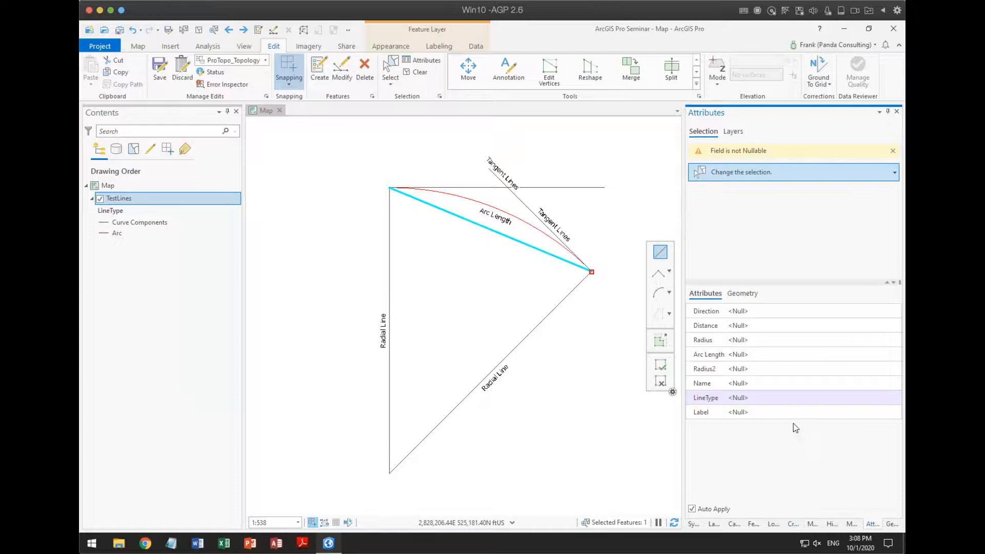
click(768, 414)
text(Chord)
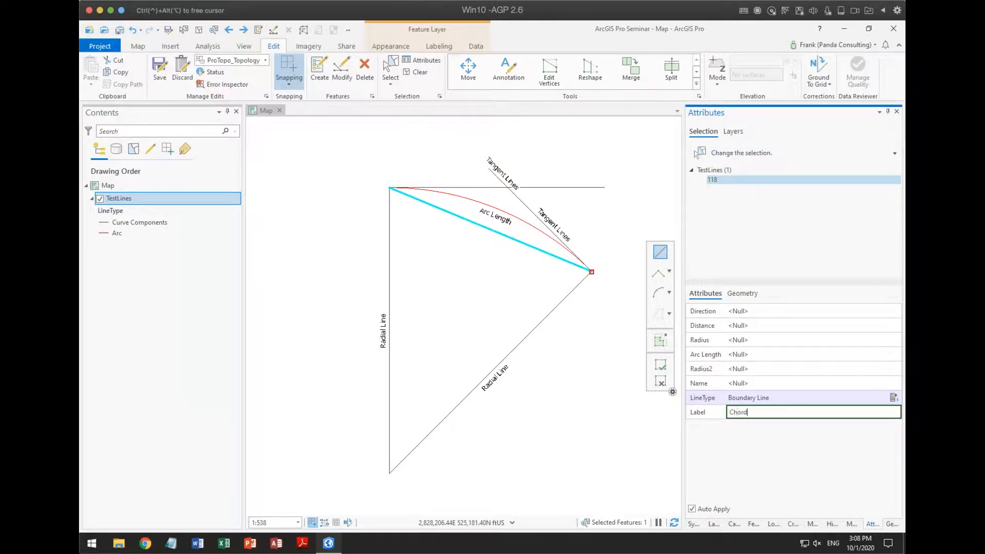
key(Return)
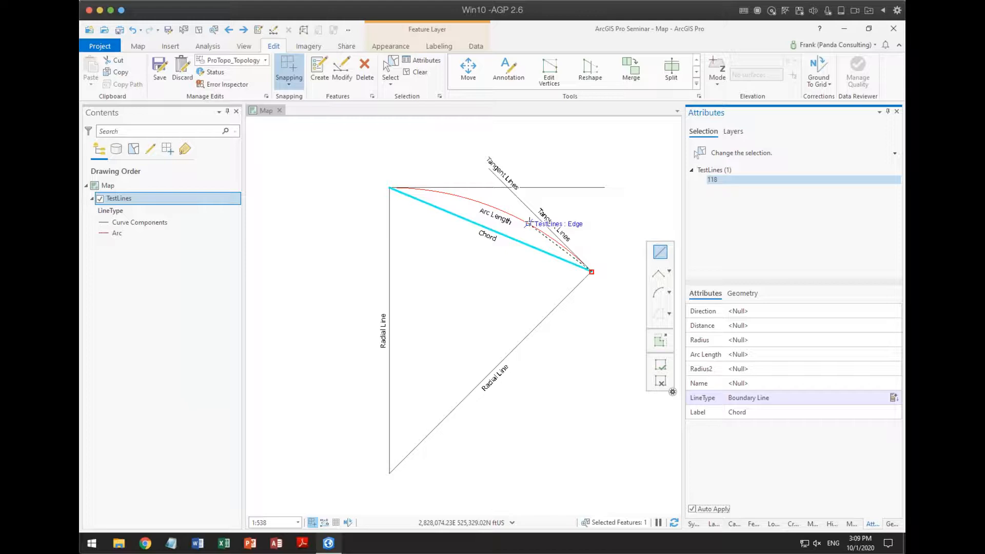
click(660, 384)
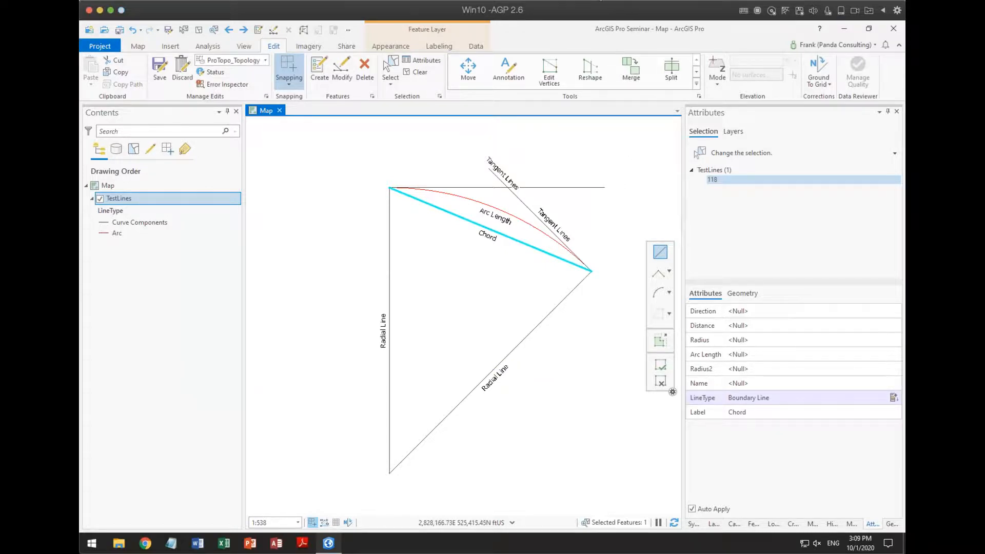
Step: Draw a two-point line from the radius point to the intersection of the two tangent lines
key(ctrl+shift+a)
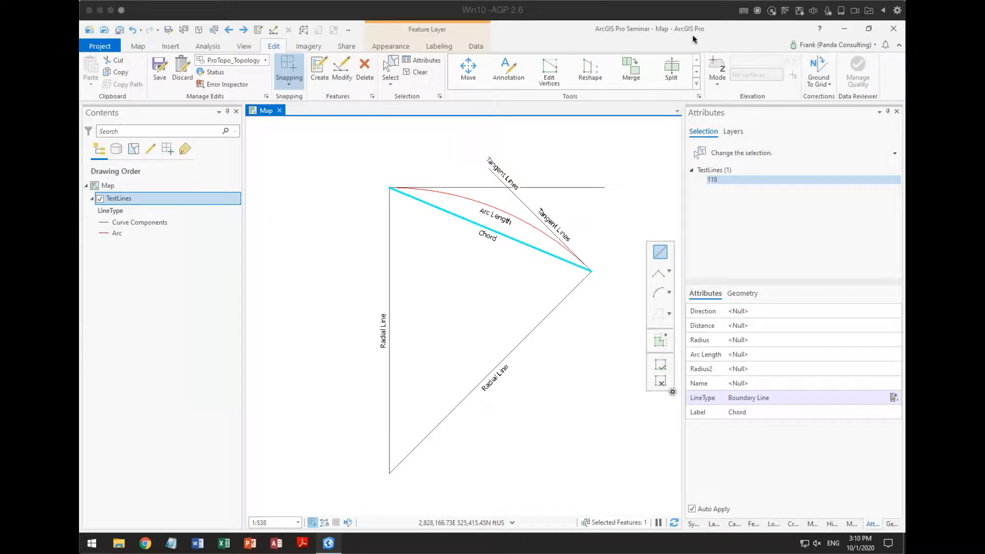
click(701, 10)
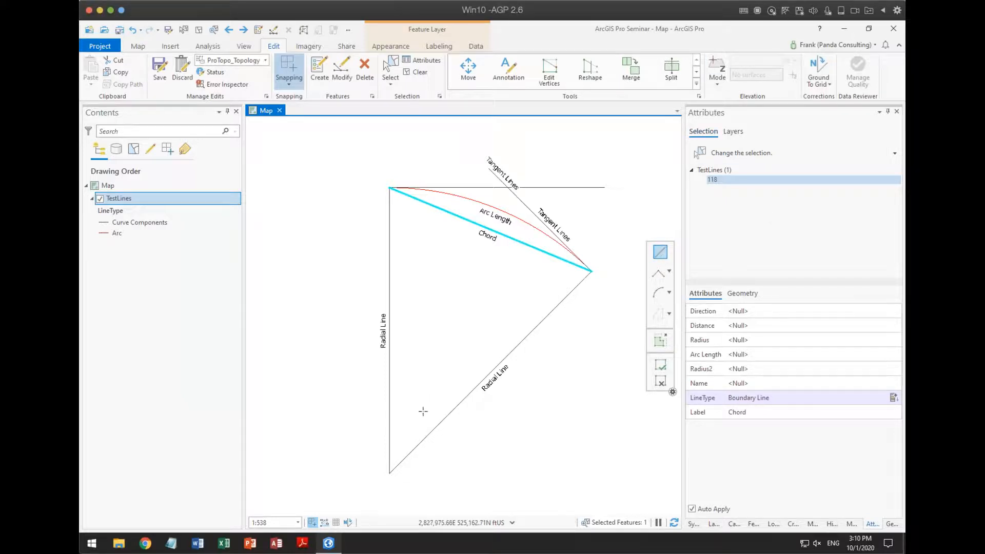
click(389, 473)
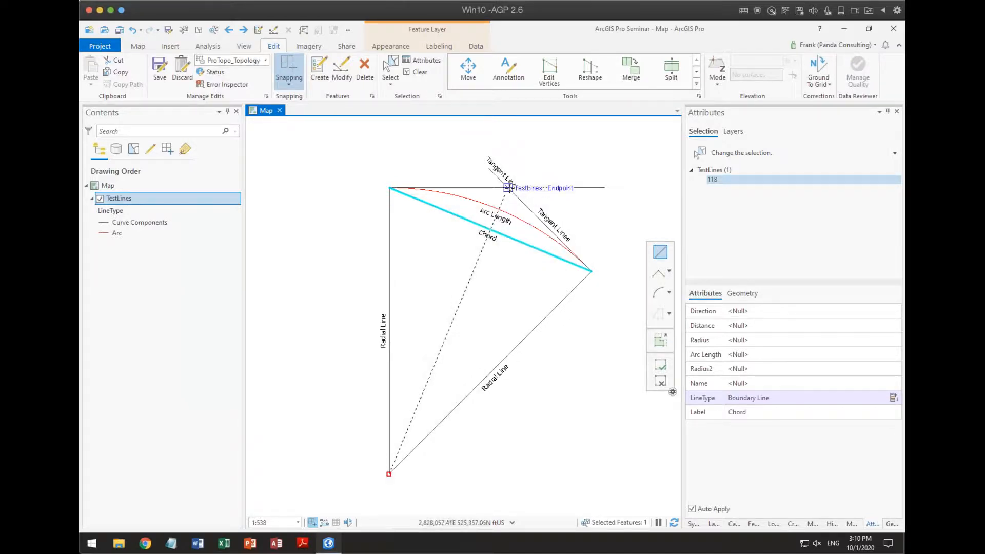
double_click(508, 187)
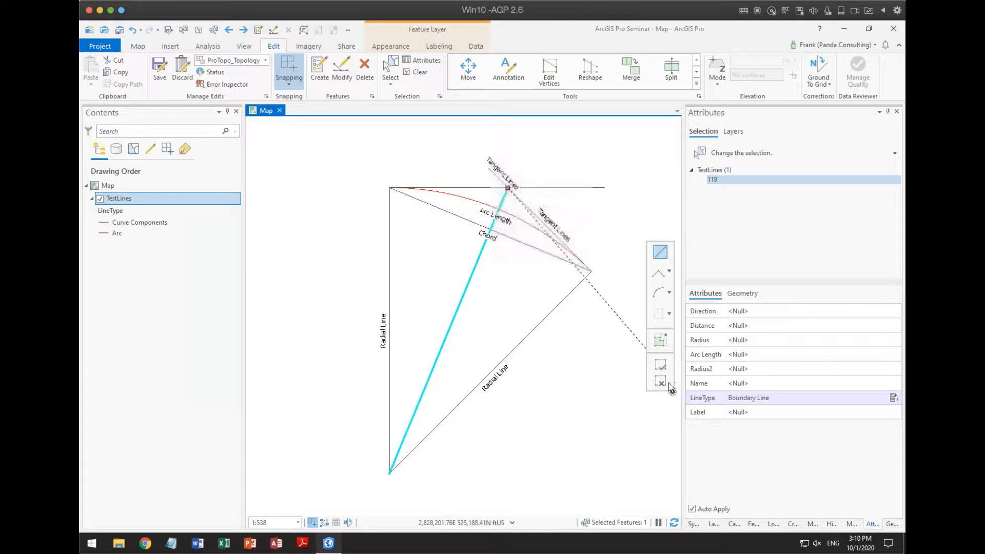
mouse_move(725, 315)
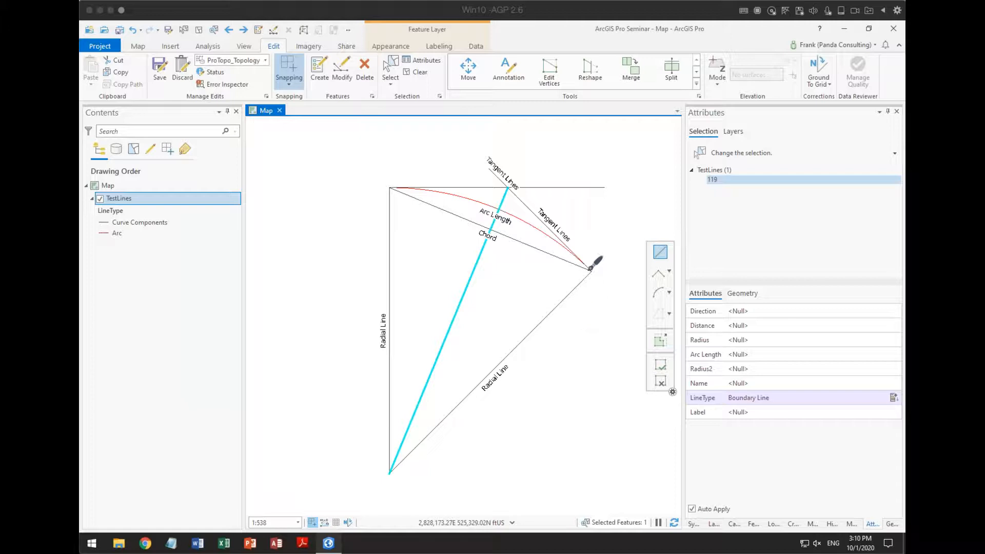
Step: Mark the right angle at the arc's east endpoint, the angle at the tangent intersection, and the half and full central angles with the annotation pen
mouse_move(577, 260)
mouse_down()
mouse_move(563, 277)
mouse_move(574, 288)
mouse_up()
drag(503, 210, 520, 206)
drag(414, 414, 436, 420)
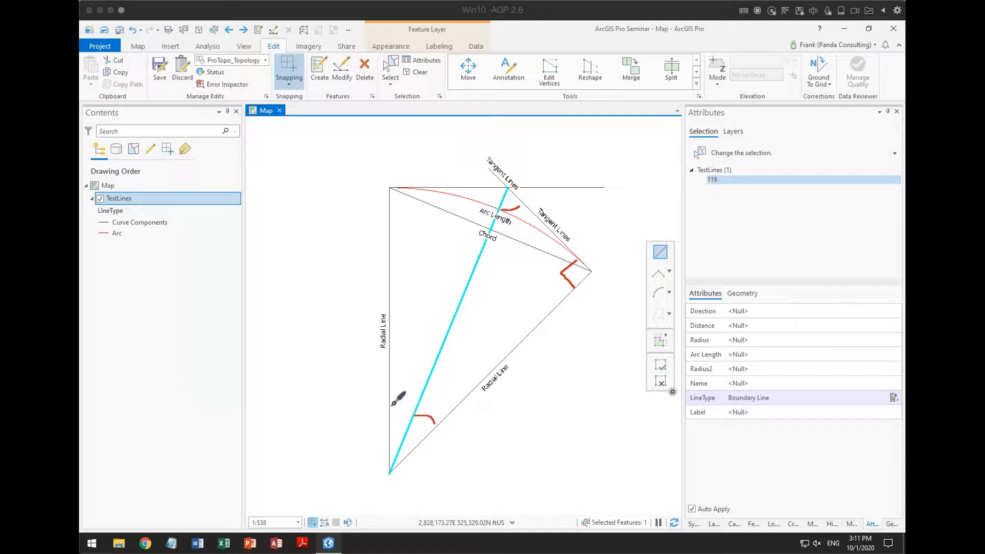
drag(390, 406, 411, 413)
mouse_move(391, 379)
mouse_down()
mouse_move(422, 382)
mouse_move(454, 409)
mouse_up()
key(Escape)
click(639, 11)
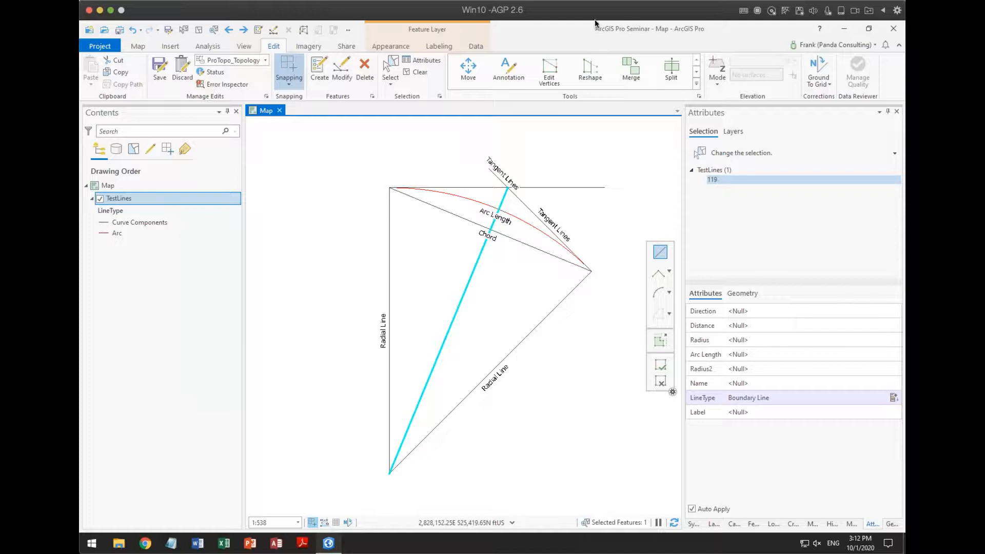
Step: Resume pen annotation and retrace the east half of the central angle and the full central angle
click(605, 3)
click(607, 2)
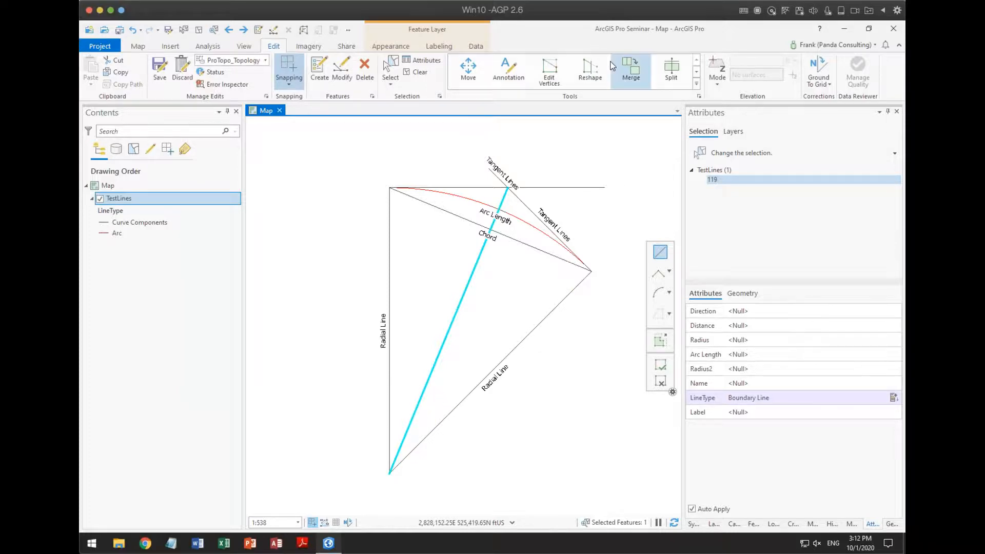
click(590, 16)
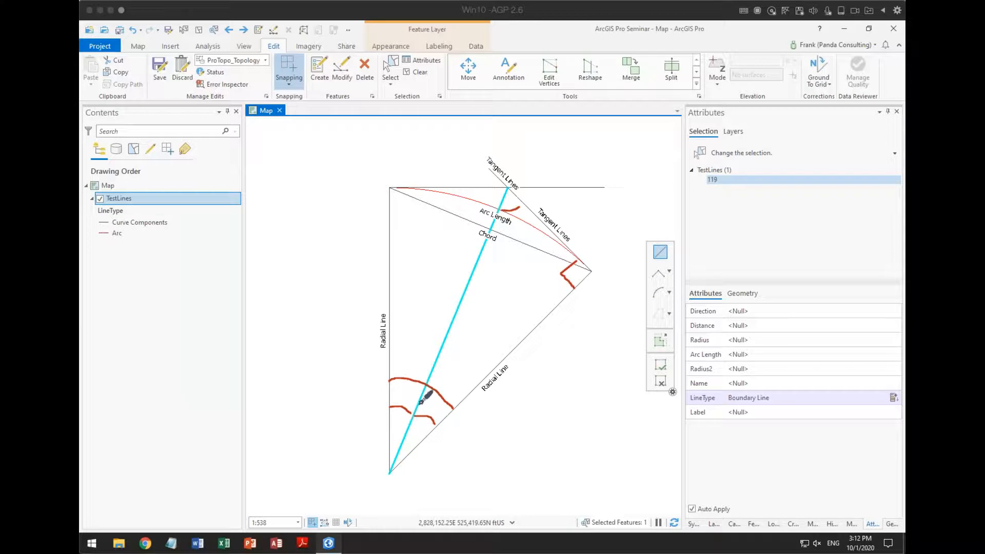
drag(420, 406, 445, 416)
mouse_move(389, 377)
mouse_down()
mouse_move(433, 382)
mouse_move(462, 404)
mouse_up()
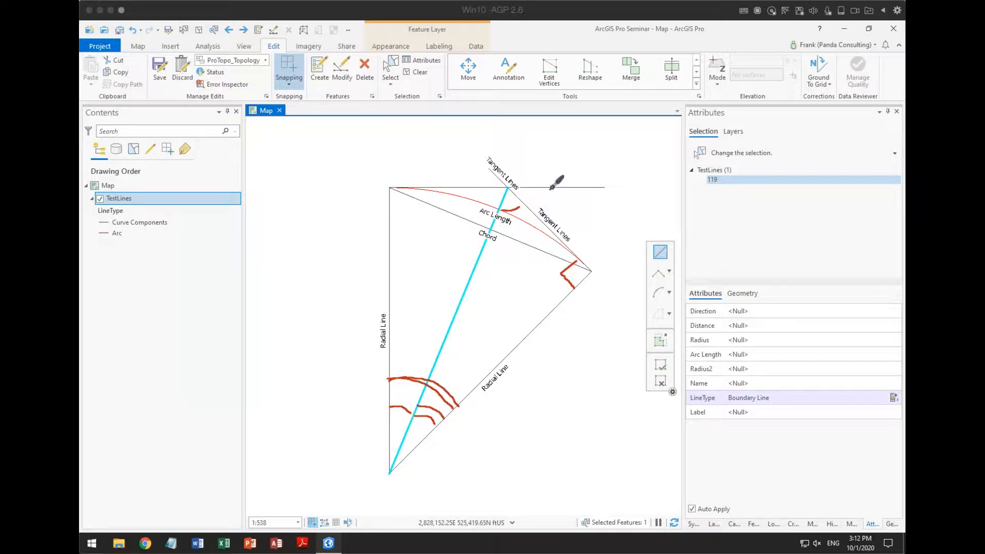
Step: Mark the deflection angle between the extended horizontal tangent and the east tangent, and link it to the full central angle with a curved stroke
drag(550, 188, 541, 219)
drag(523, 188, 614, 189)
drag(515, 196, 591, 278)
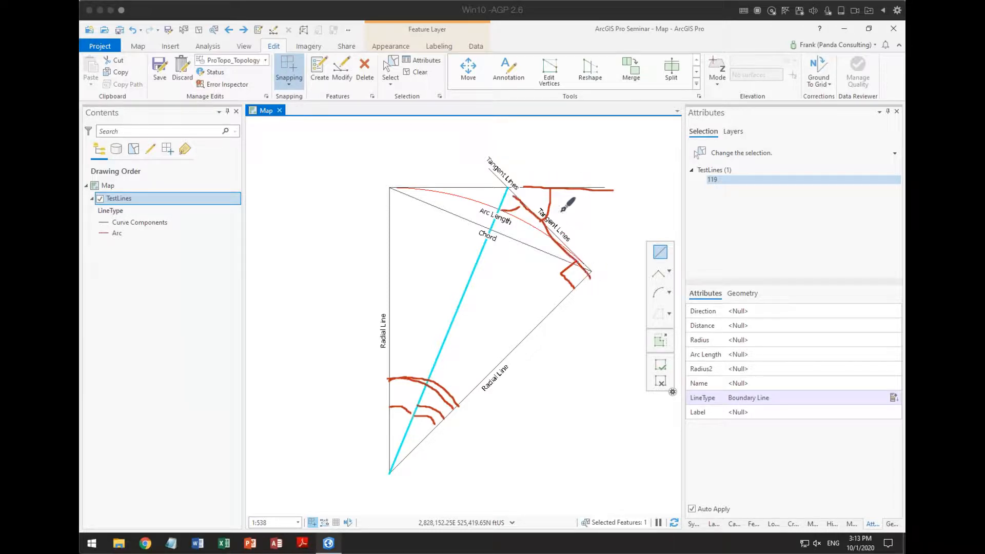
mouse_move(551, 202)
mouse_down()
mouse_move(598, 386)
mouse_move(436, 382)
mouse_up()
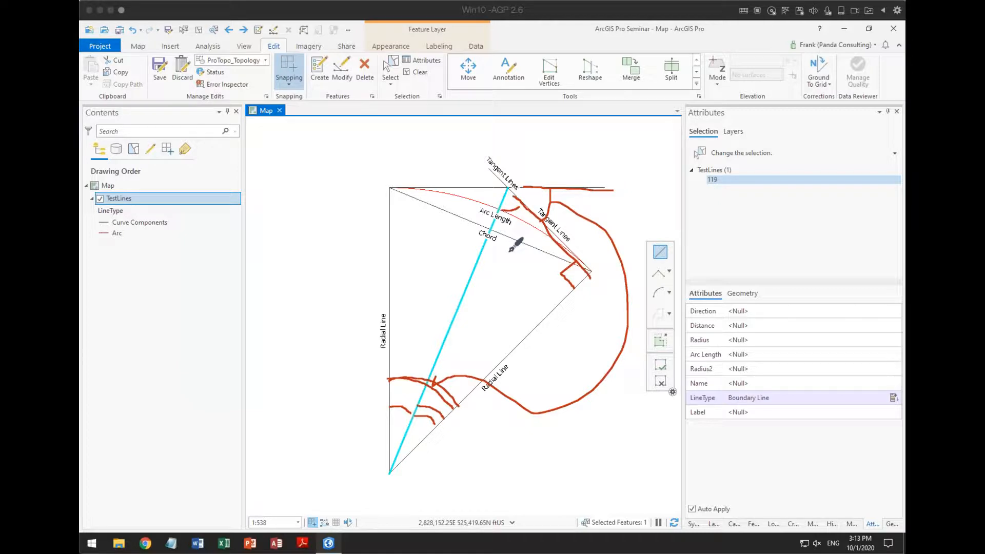
Step: Trace the bisecting line and chord, mark their right-angle crossing, retrace the angle below the tangent intersection, and clear the pen annotations
click(507, 191)
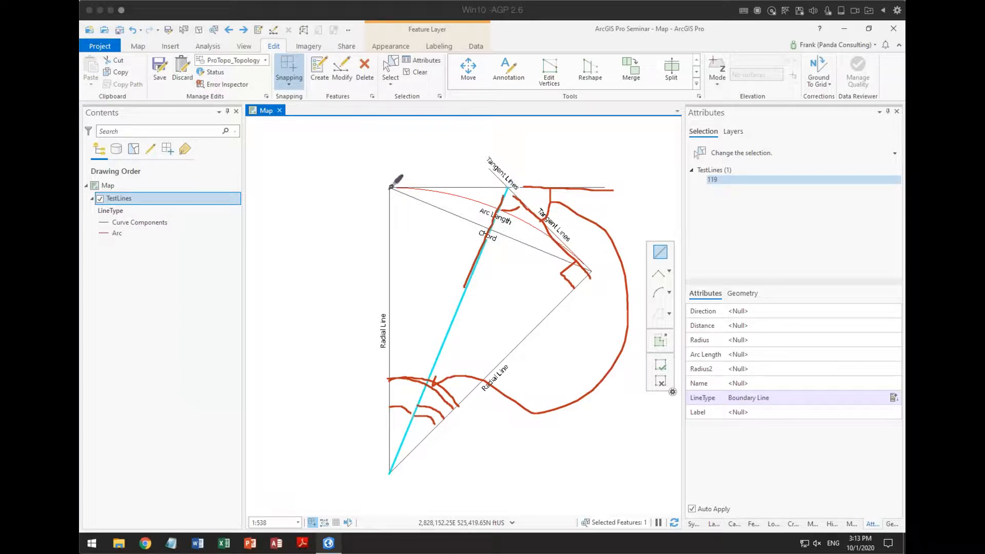
drag(396, 191, 459, 220)
mouse_move(497, 221)
mouse_down()
mouse_move(502, 236)
mouse_move(480, 225)
mouse_up()
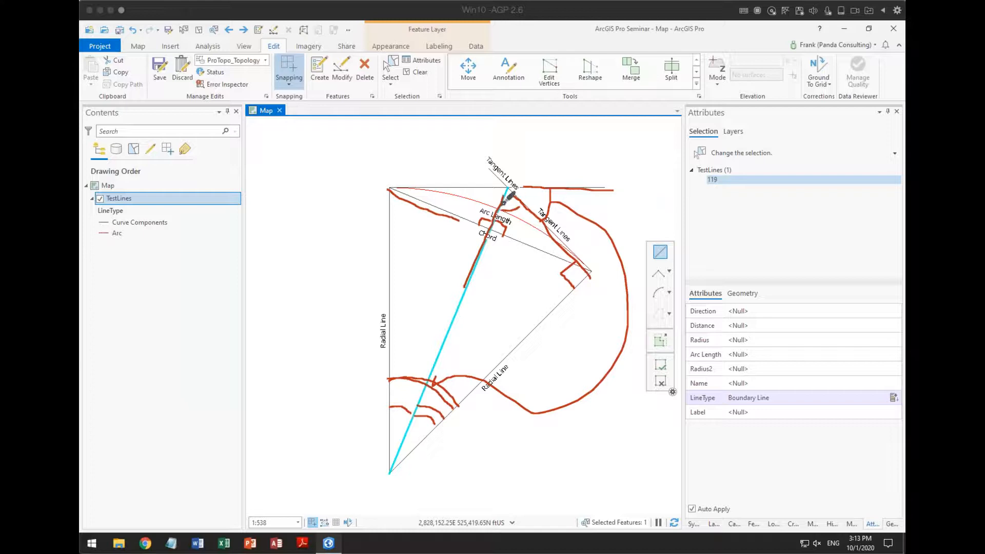
drag(499, 210, 523, 206)
click(628, 211)
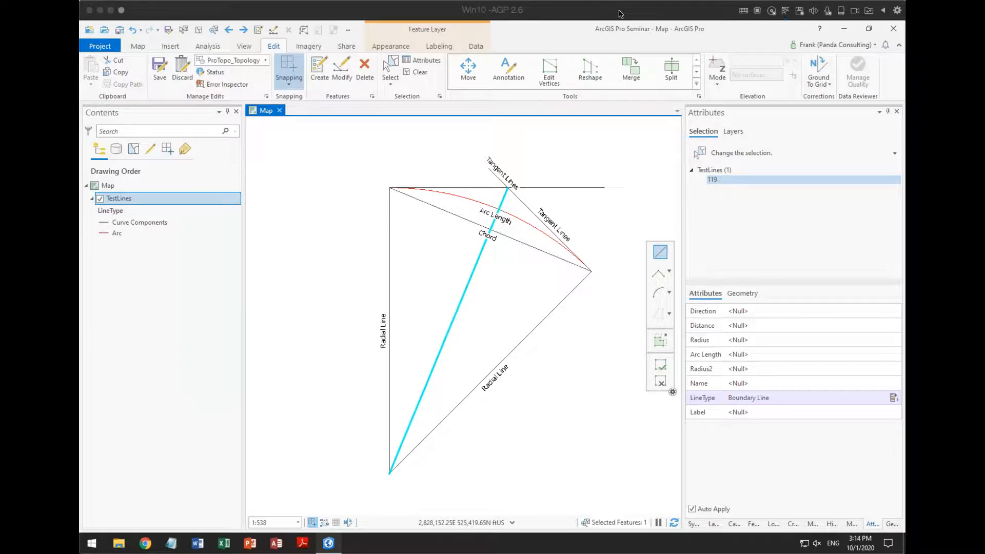
click(421, 10)
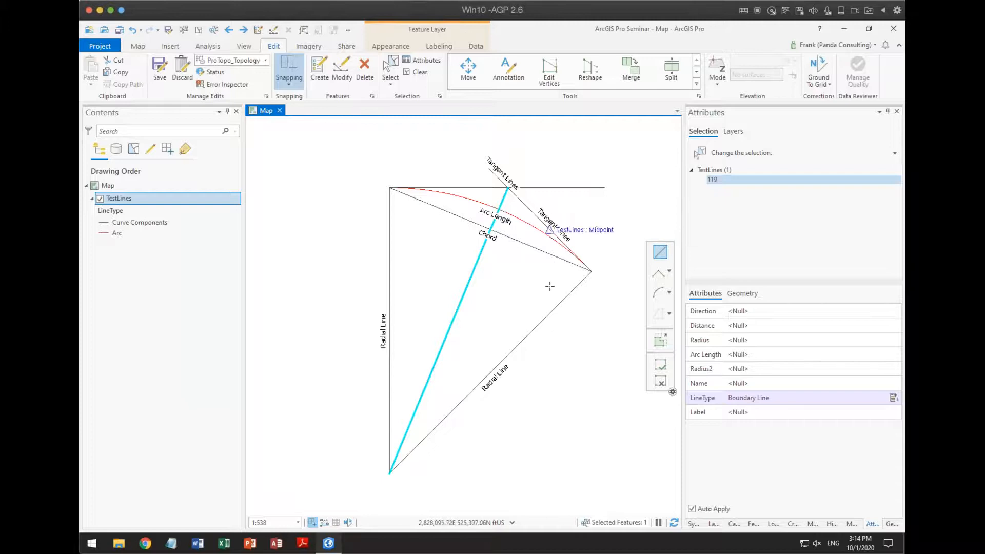
click(417, 410)
click(660, 383)
key(Escape)
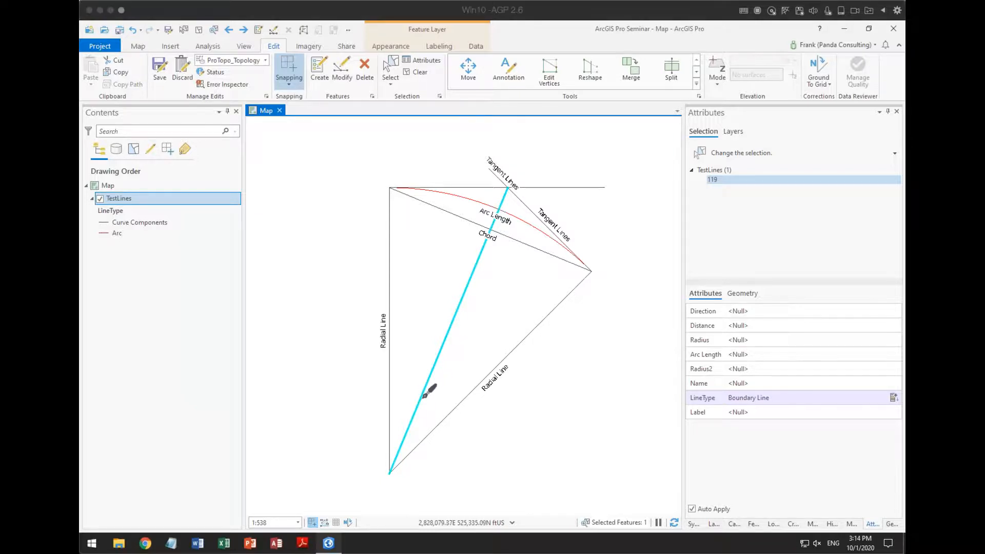
Step: Mark the east half central angle and the tangent-chord angle, and add strokes beside the east tangent and the diagonal radial line
drag(421, 398, 444, 417)
drag(550, 232, 531, 250)
drag(553, 207, 568, 219)
drag(512, 379, 489, 399)
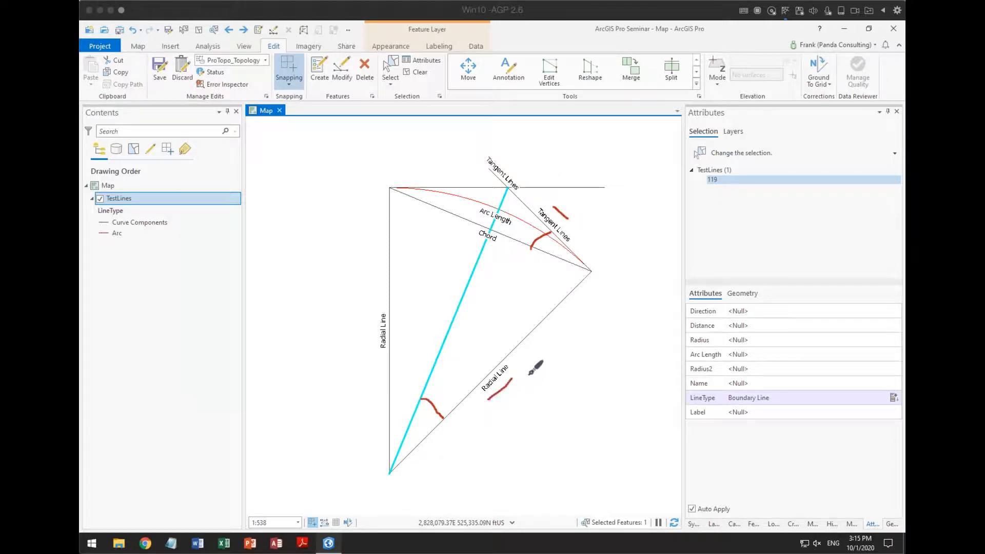
Step: Add pen strokes for the bisecting line, half central angle, diagonal radial line, chord and arc, and clear the annotations
drag(455, 279, 437, 331)
drag(428, 384, 461, 402)
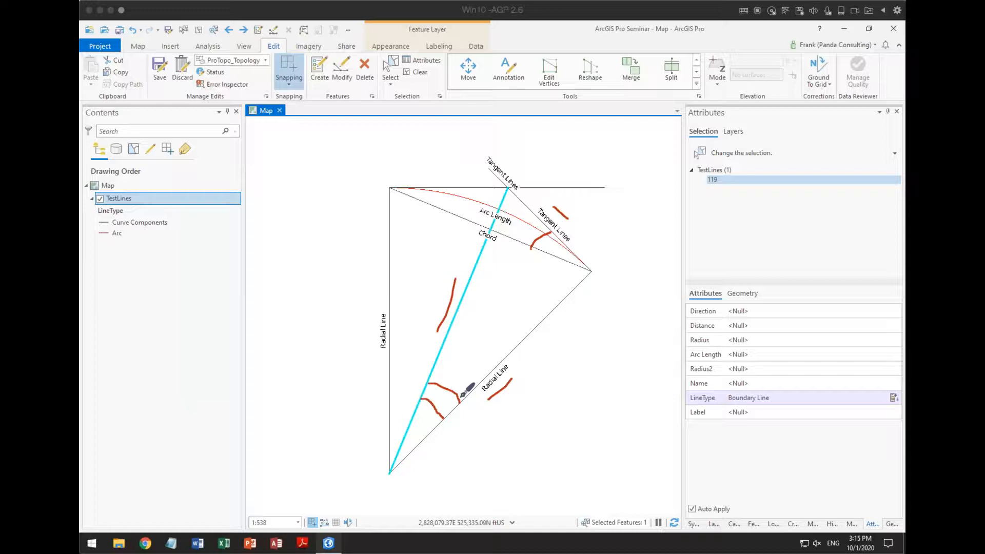
drag(499, 408, 539, 379)
drag(498, 233, 546, 256)
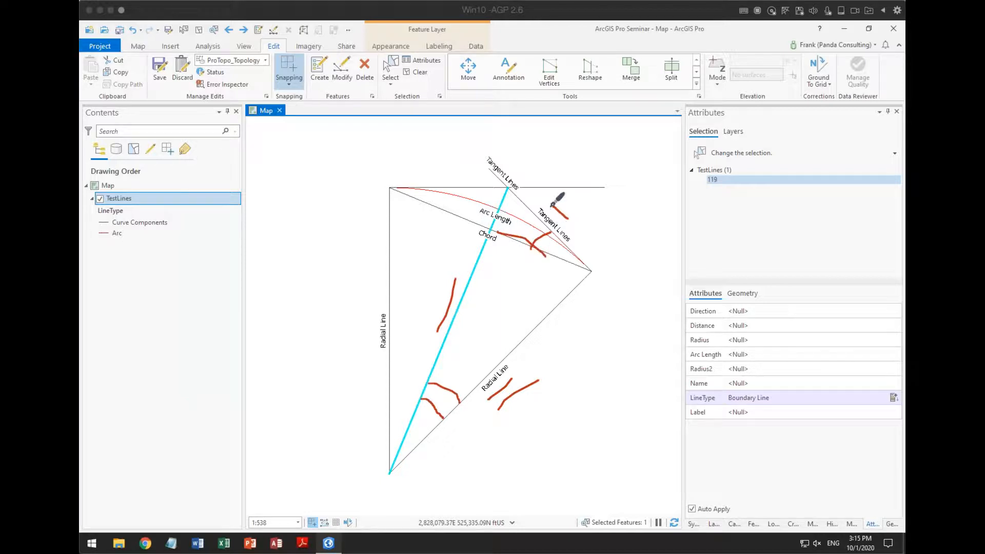
drag(501, 208, 534, 220)
click(609, 1)
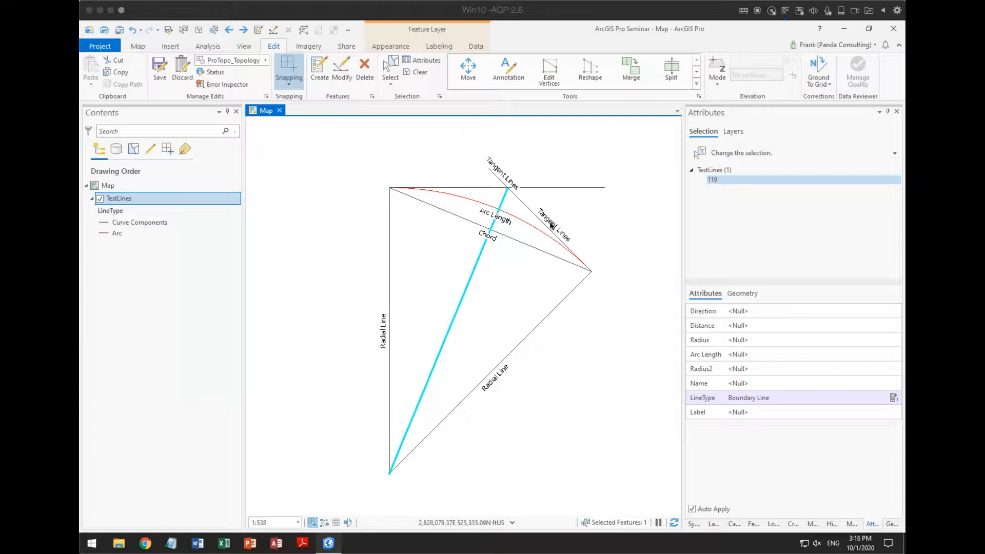
click(553, 16)
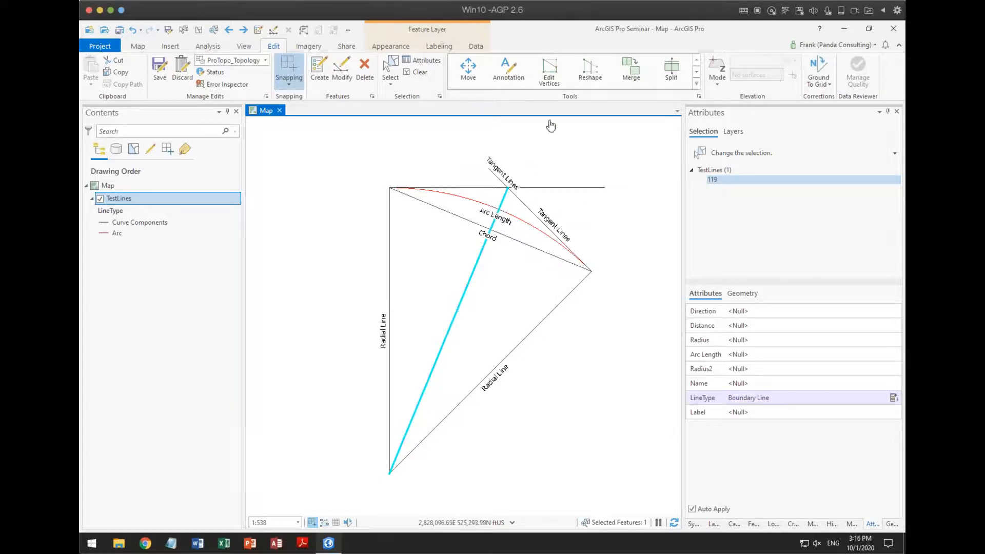
Step: Mark the east tangent, the diagonal radial line and the bisecting line with one pen stroke beside each
click(599, 2)
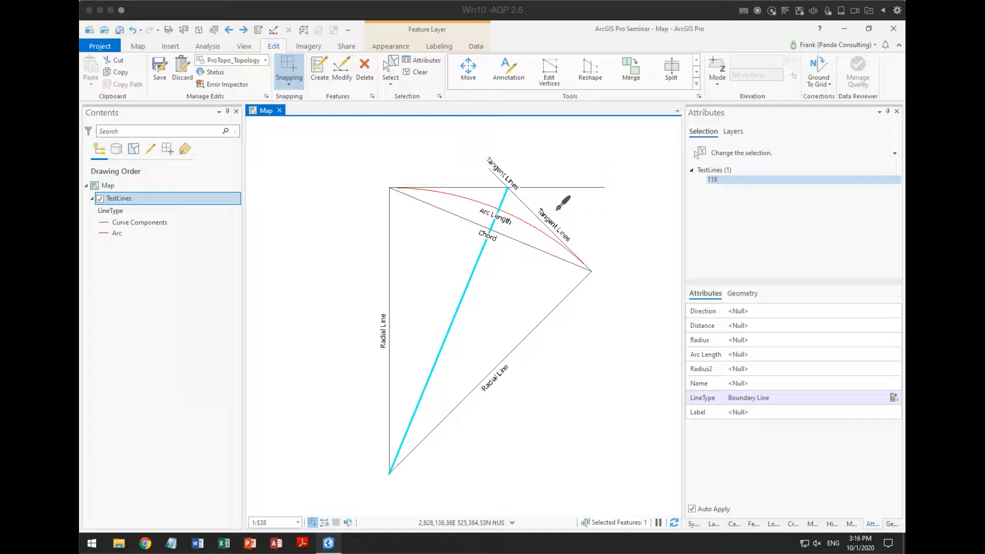
drag(568, 219, 567, 222)
drag(489, 396, 511, 374)
drag(460, 263, 438, 305)
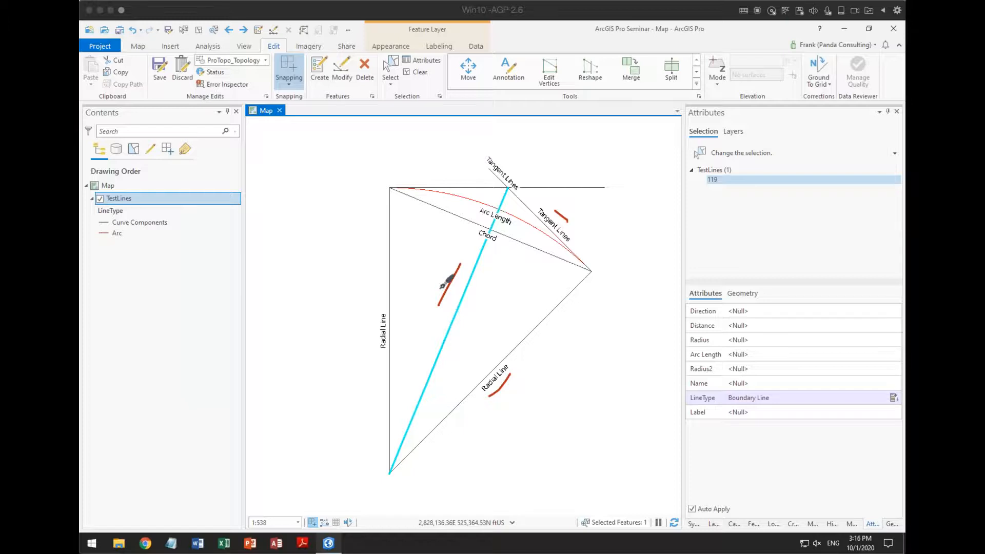
Step: Sketch a right triangle beside the diagram, letter its sides T, R and H, circle the letters, and clear all pen annotations
mouse_move(278, 150)
mouse_down()
mouse_move(284, 195)
mouse_move(389, 195)
mouse_move(277, 149)
mouse_up()
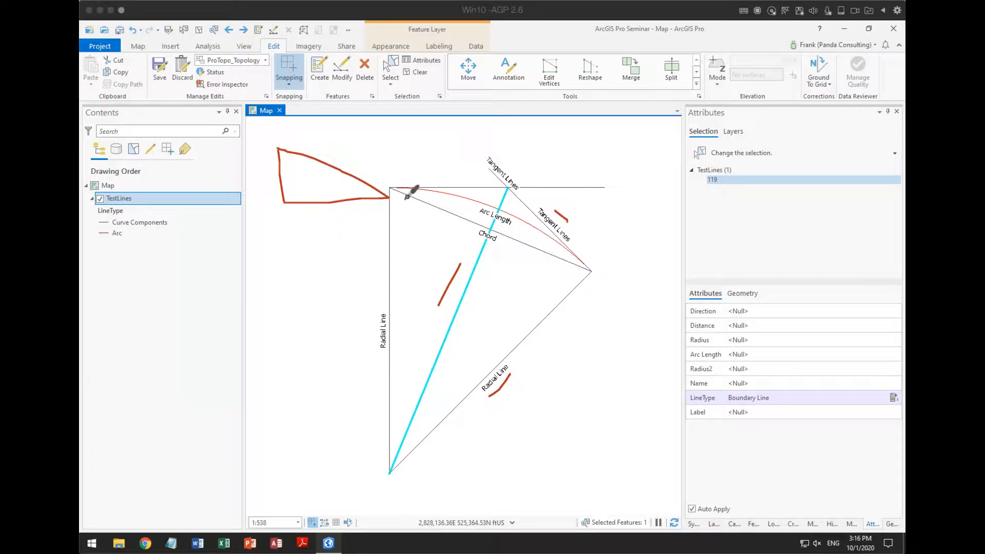
drag(255, 174, 273, 170)
mouse_move(329, 215)
mouse_down()
mouse_move(331, 233)
mouse_move(343, 232)
mouse_up()
drag(340, 149, 347, 183)
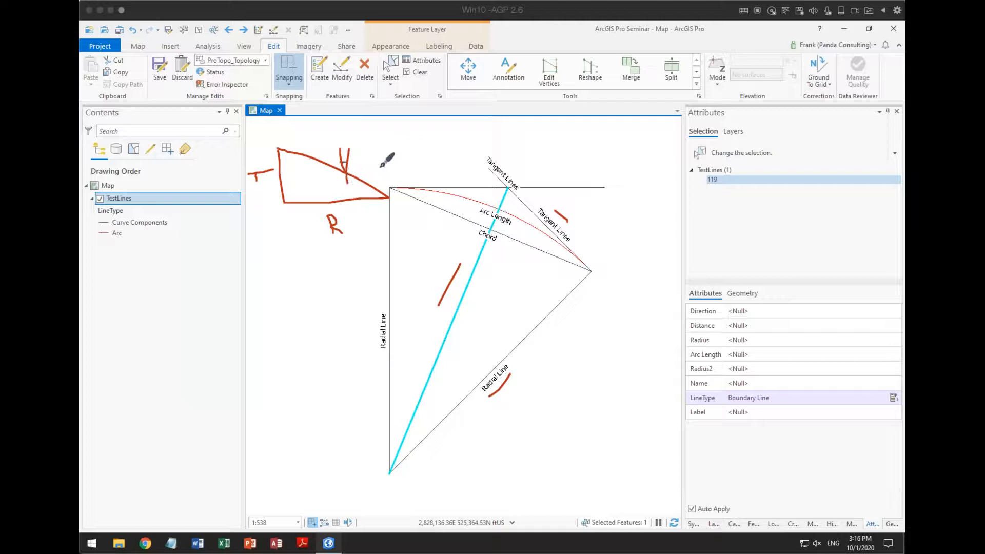
drag(368, 156, 365, 163)
mouse_move(354, 125)
mouse_down()
mouse_move(328, 152)
mouse_move(354, 177)
mouse_move(372, 144)
mouse_move(350, 180)
mouse_move(368, 192)
mouse_move(346, 231)
mouse_move(355, 216)
mouse_move(321, 210)
mouse_move(339, 237)
mouse_move(275, 194)
mouse_move(265, 167)
mouse_move(251, 191)
mouse_move(271, 188)
mouse_up()
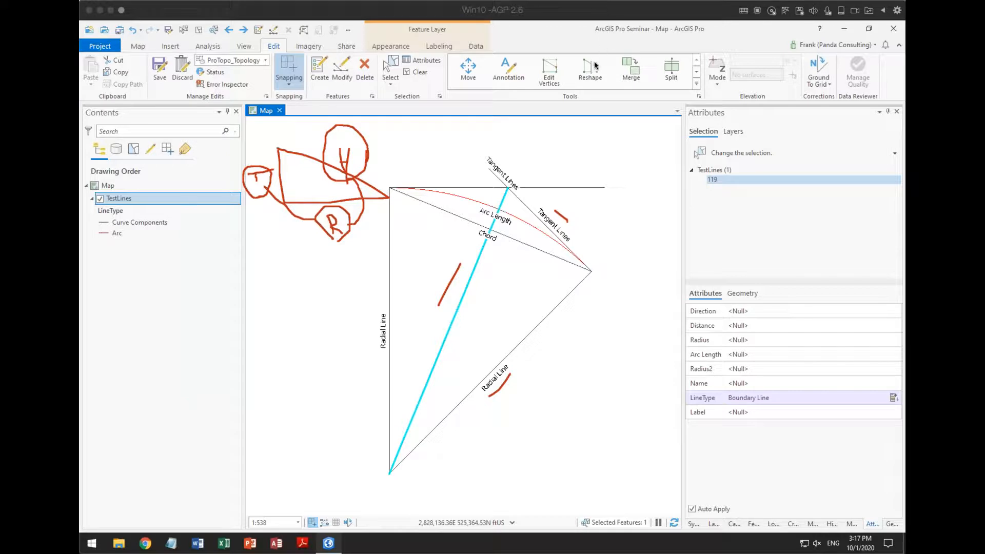
click(600, 44)
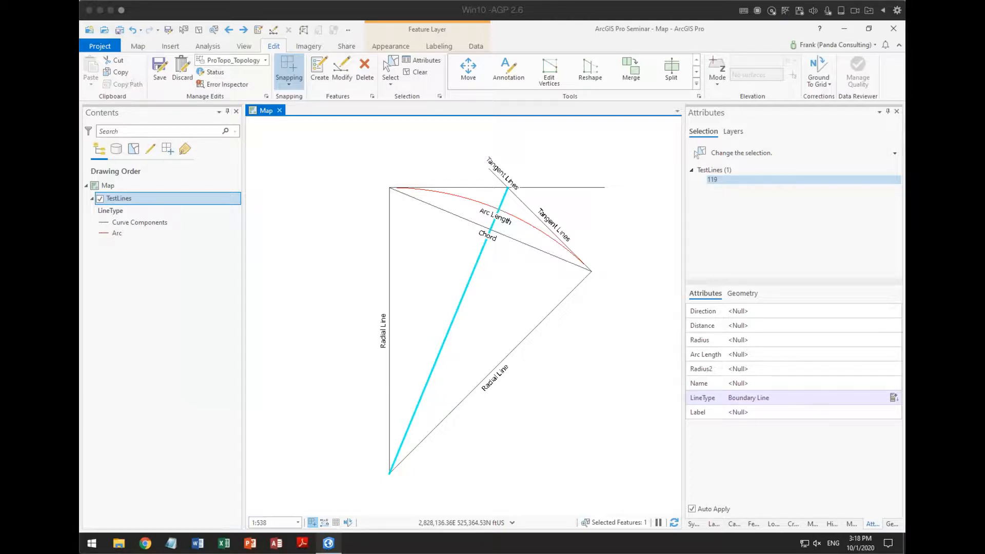
click(620, 12)
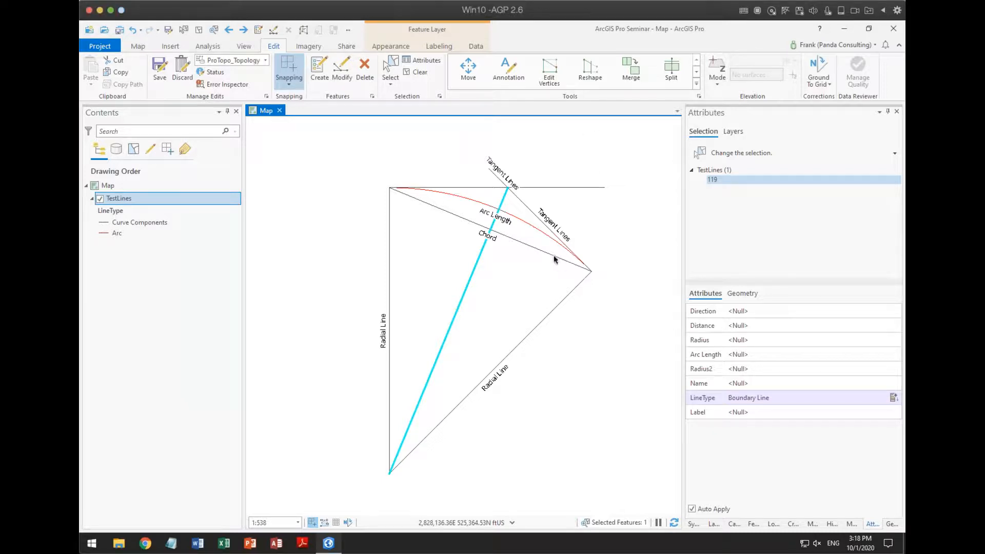
Step: Clear the selection of the bisecting line
click(417, 72)
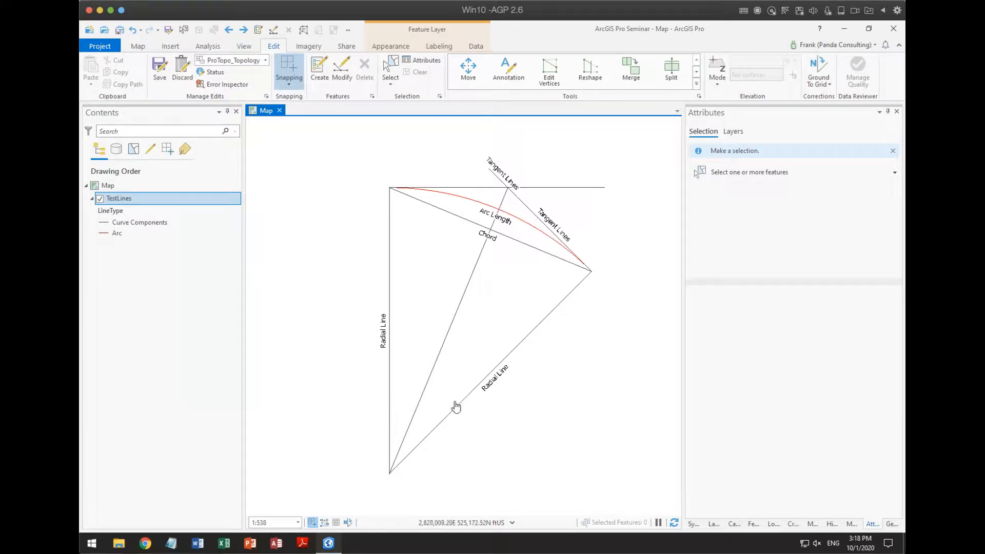
click(588, 41)
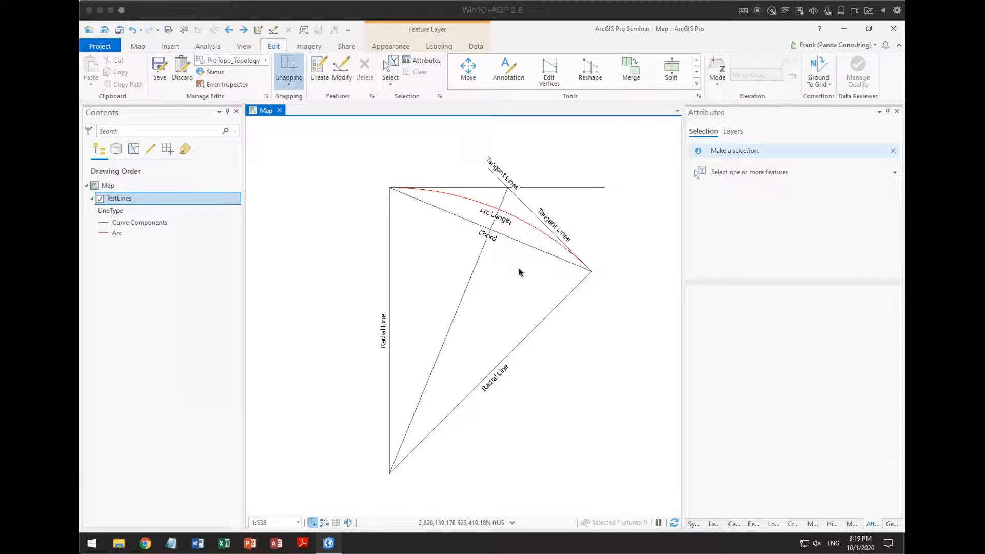
click(565, 279)
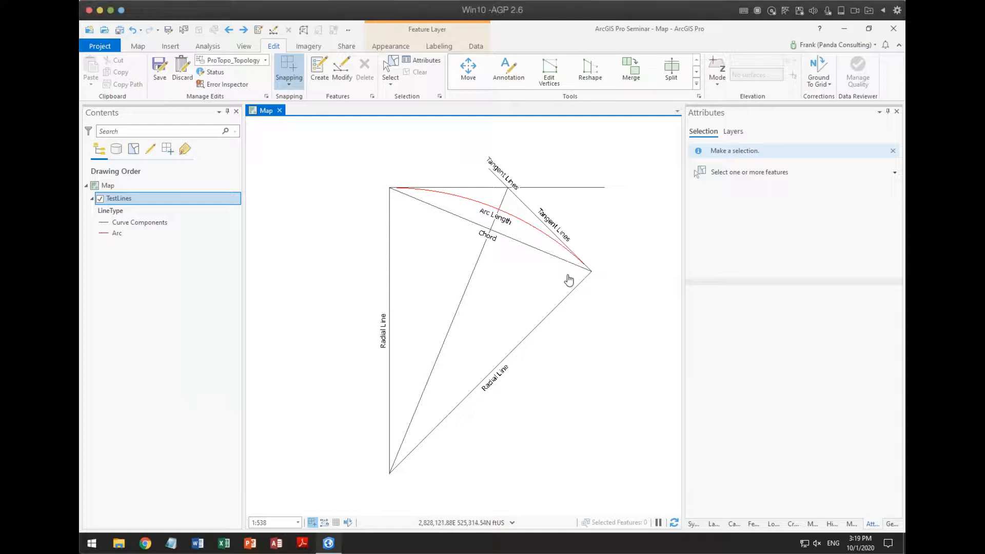
Step: Create an Arc feature from the existing arc's east endpoint: tangent direction S45-00-00E, radius 100 ft, delta 45-00-00, right side; deselect it
scroll(505, 281, down, 2)
drag(526, 283, 445, 288)
scroll(456, 292, up, 2)
scroll(456, 292, up, 1)
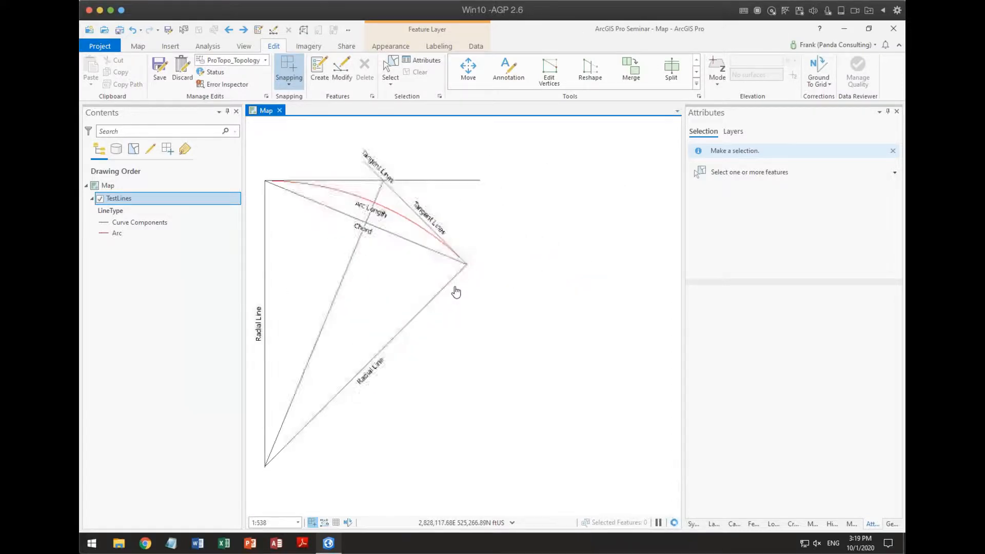
scroll(457, 292, down, 2)
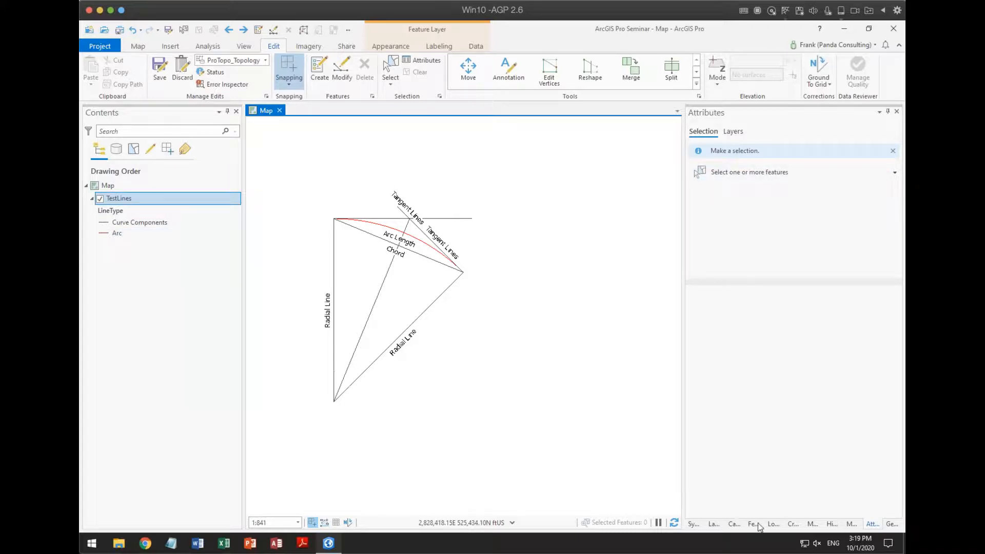
click(793, 523)
click(709, 176)
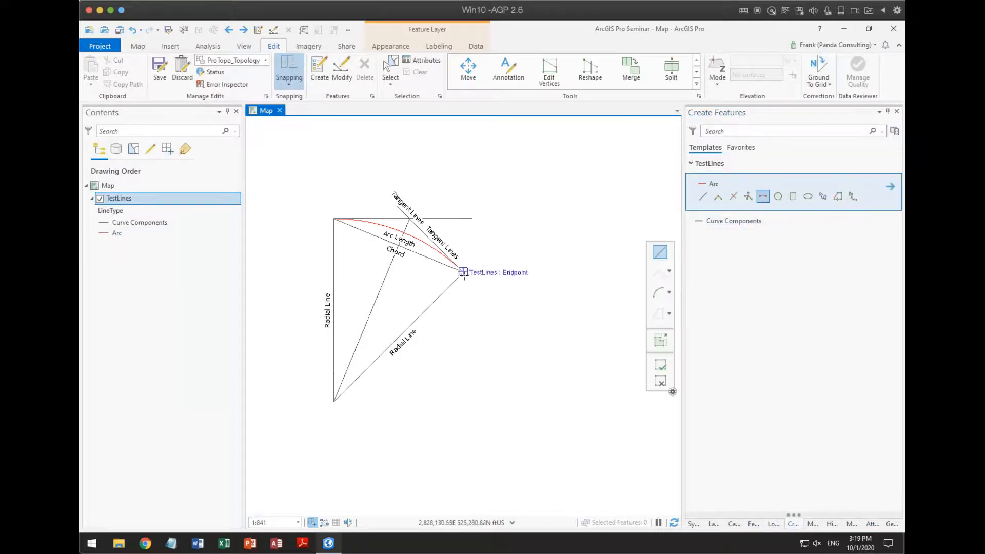
click(464, 272)
right_click(490, 297)
click(513, 145)
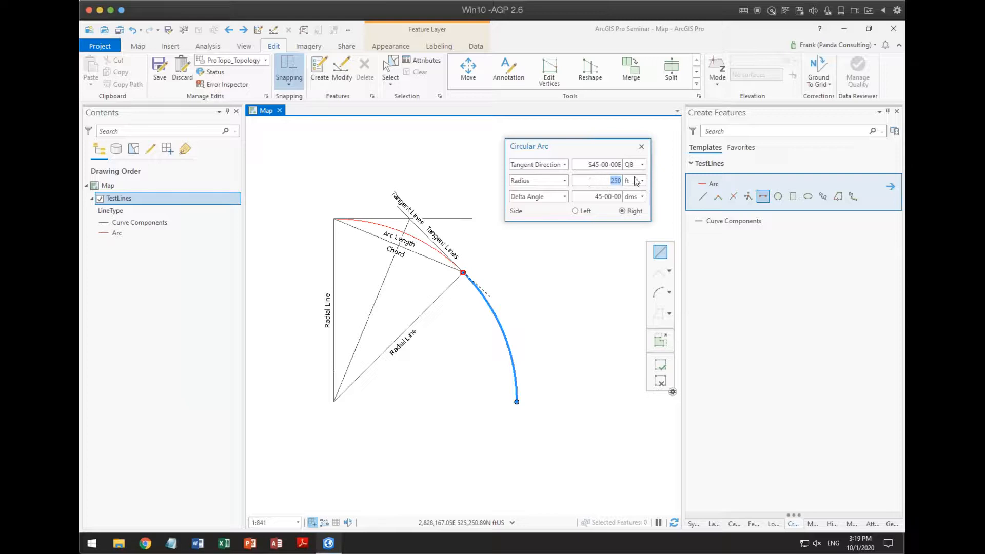
text(100)
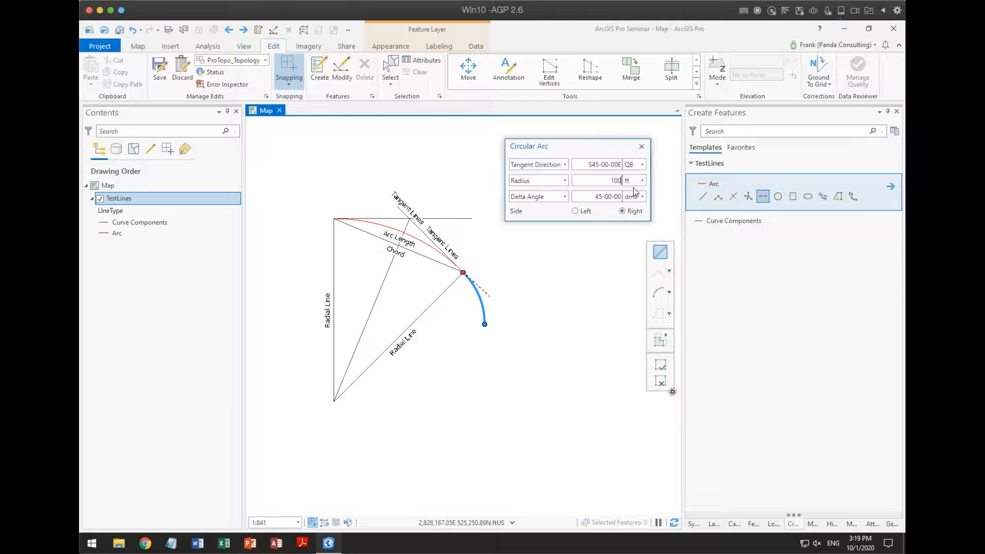
key(Return)
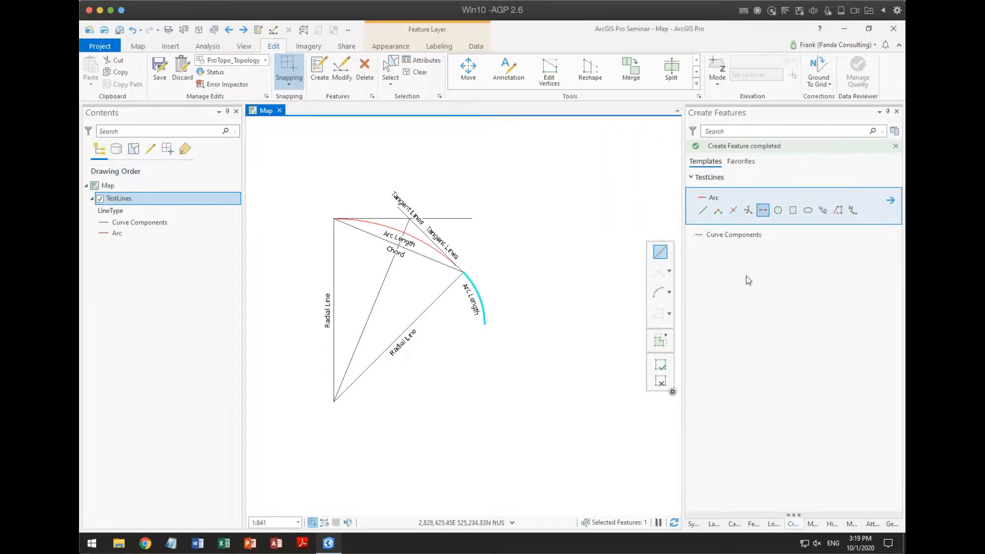
click(416, 72)
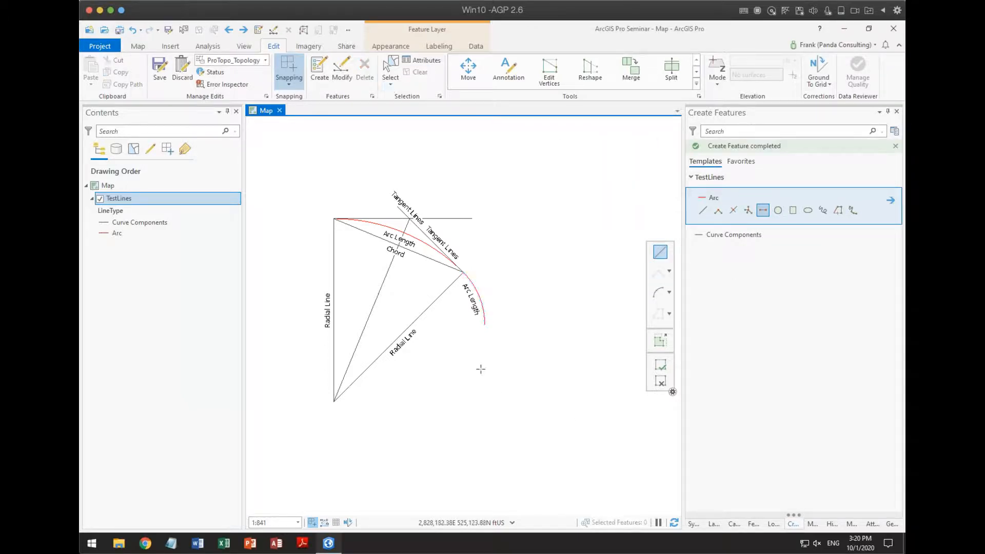
Step: Draw a 100 ft Curve Components line from the junction of the two arcs back along the diagonal radial line
scroll(495, 382, up, 3)
scroll(501, 370, down, 2)
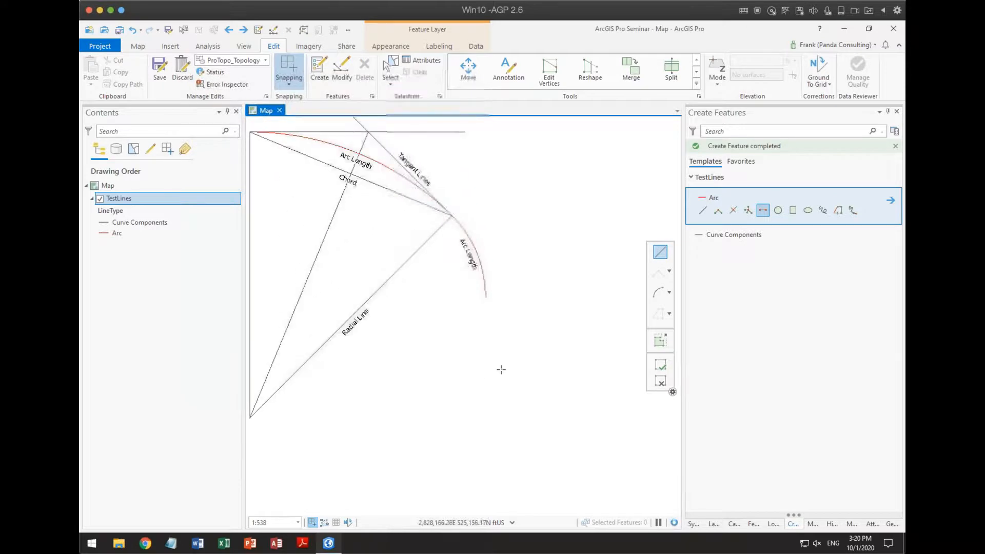
drag(507, 337, 544, 379)
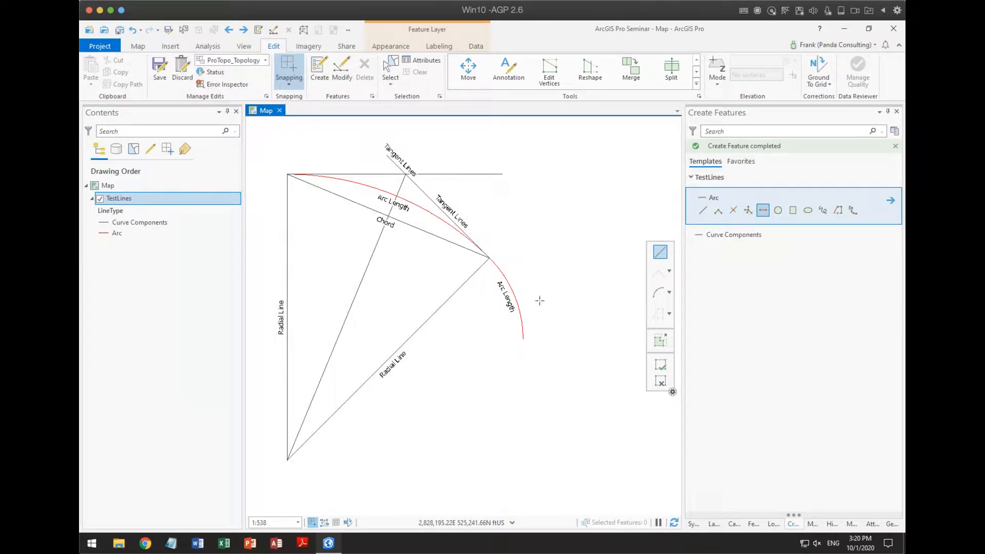
click(702, 235)
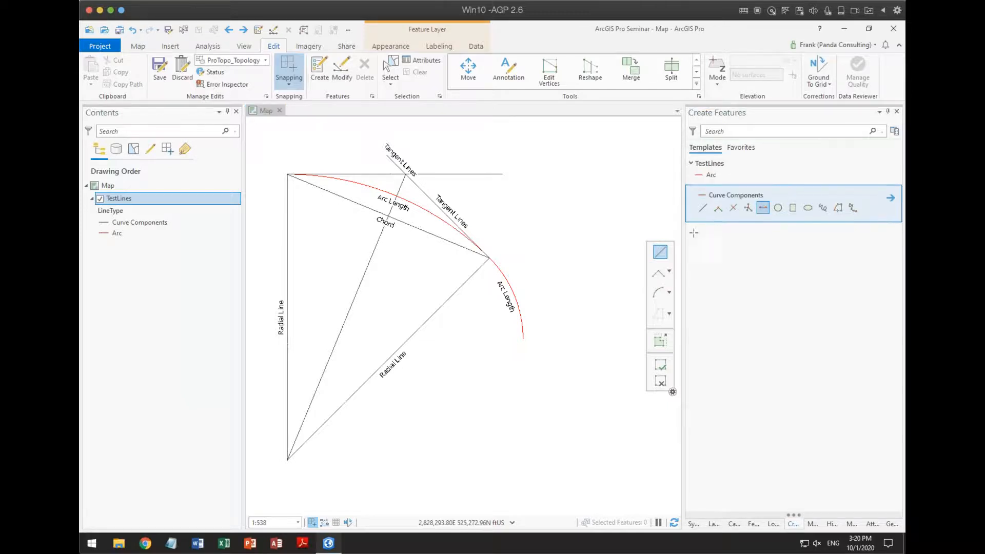
right_click(465, 288)
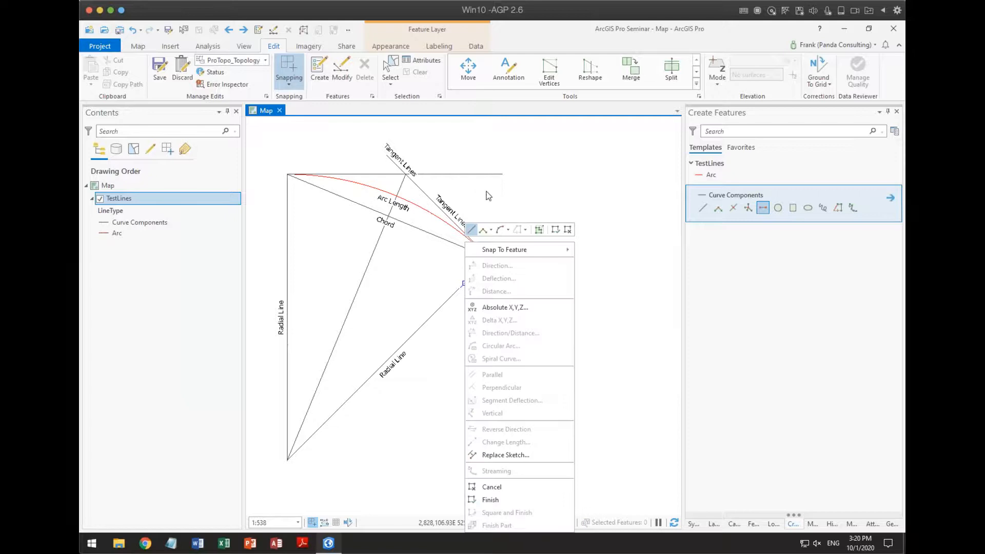
click(488, 204)
click(497, 271)
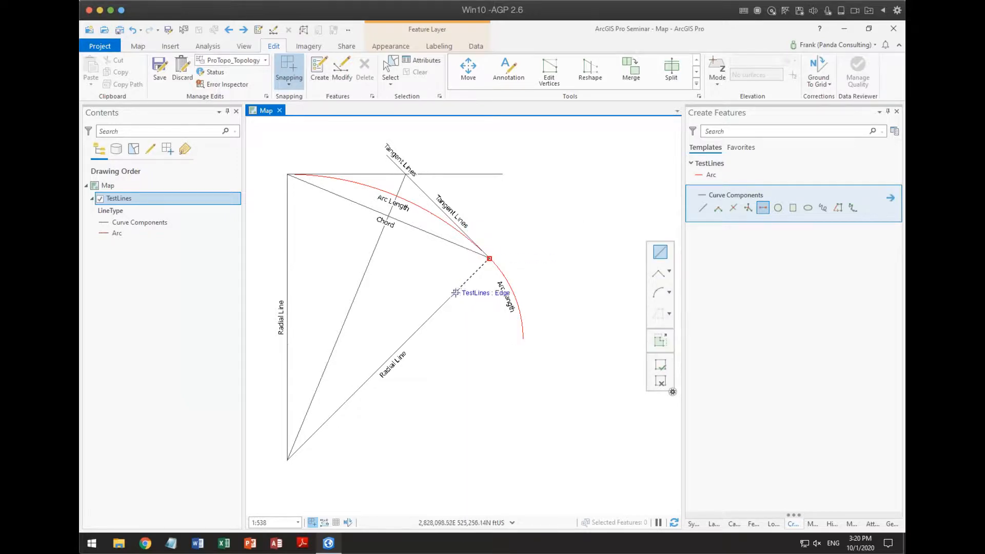
right_click(456, 294)
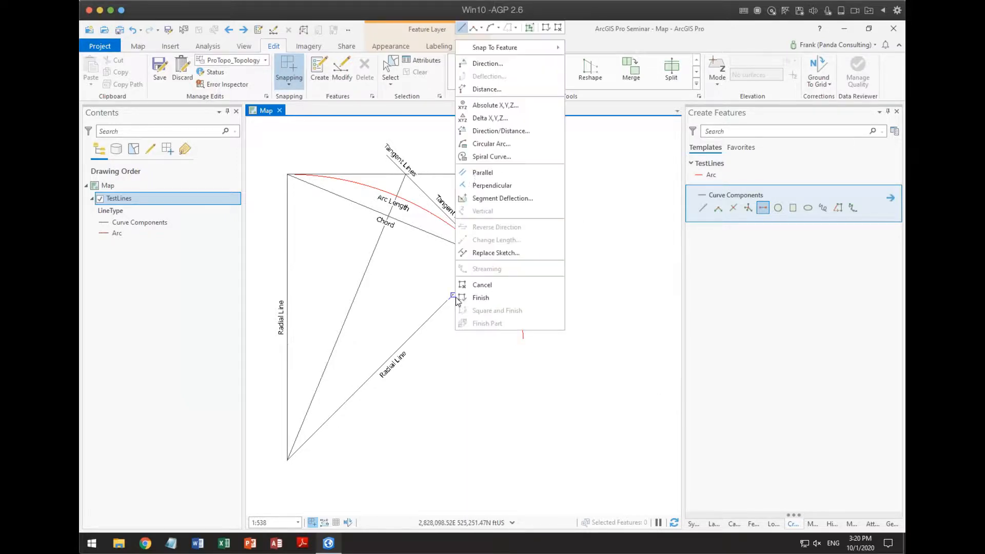
click(500, 90)
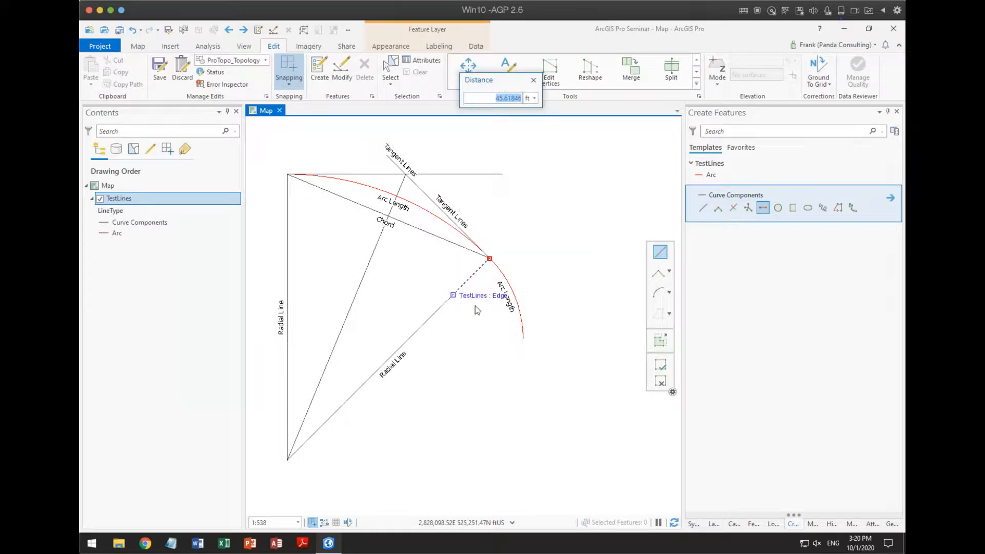
click(513, 99)
text(100)
key(Return)
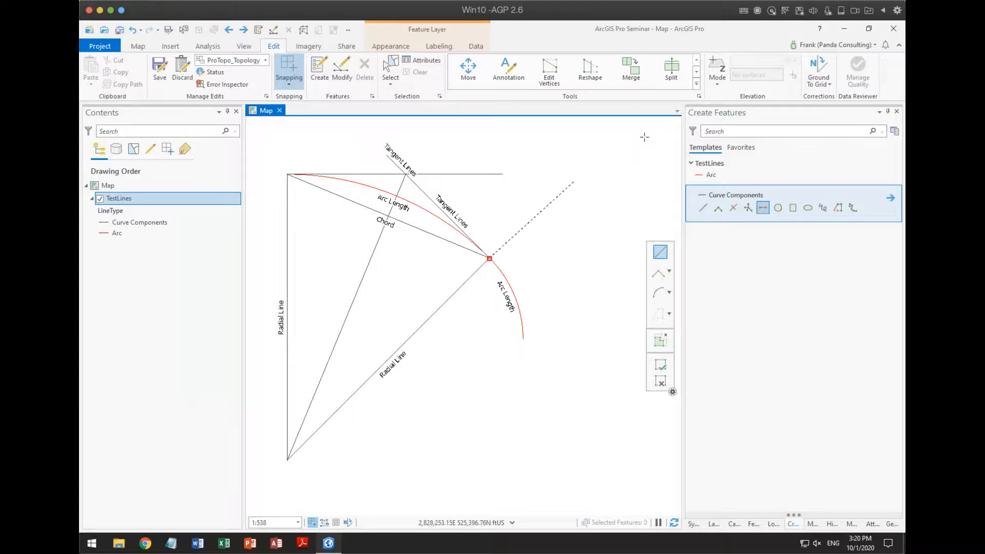
click(416, 334)
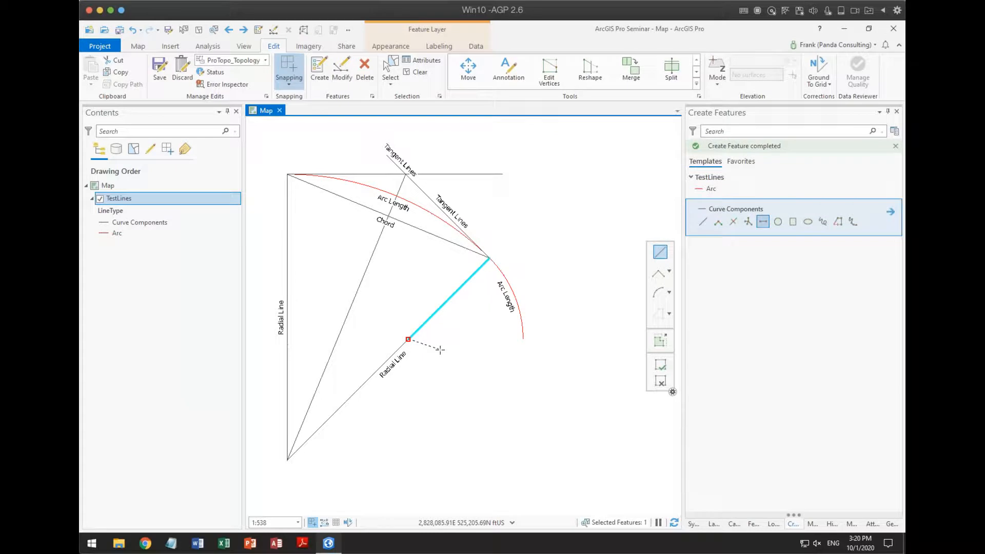
Step: Draw the new arc's second radial line from its centre to its south endpoint, and its chord back to the arc junction
click(523, 339)
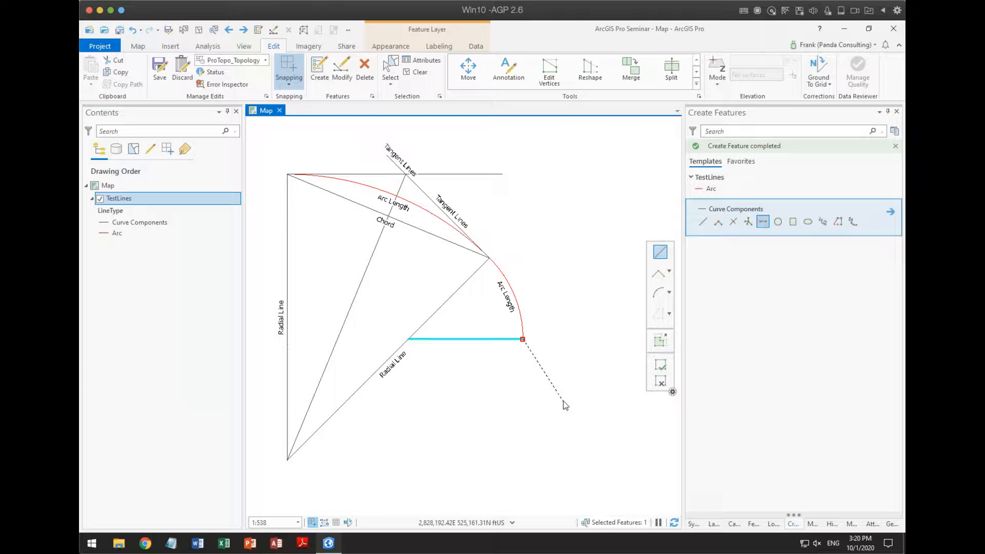
click(490, 258)
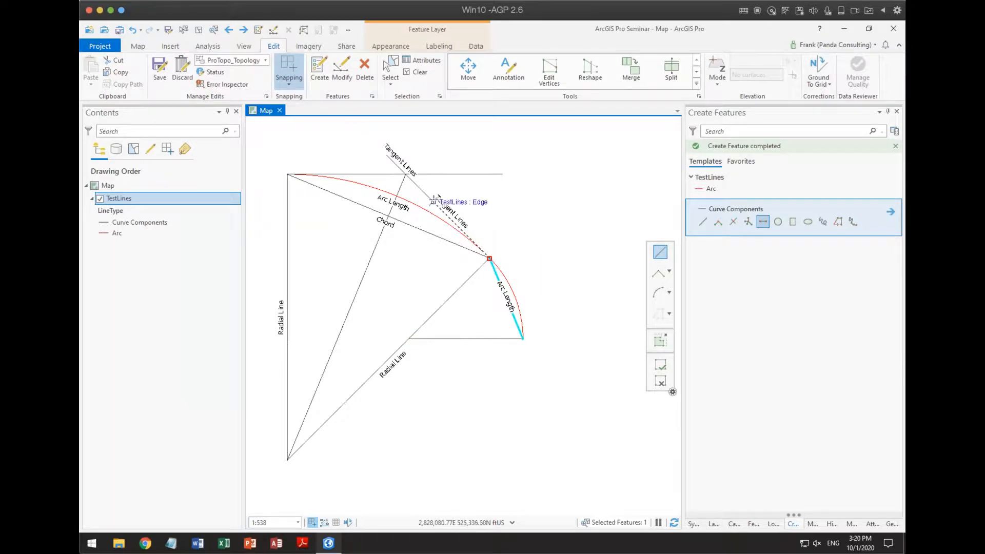
Step: Extend a tangent line southeast from the arc junction, parallel to the existing diagonal tangent, and finish the sketch
right_click(435, 200)
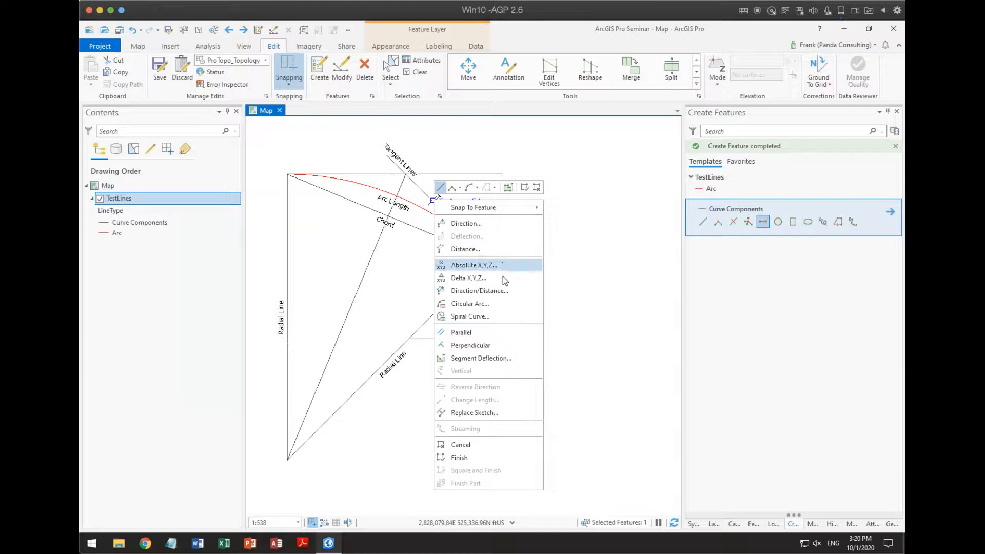
click(506, 333)
click(529, 320)
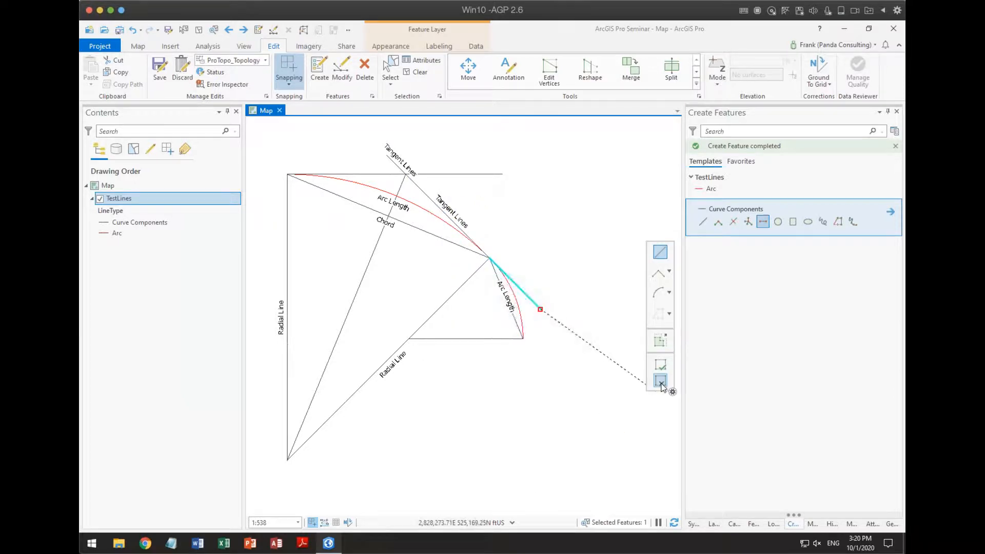
click(660, 364)
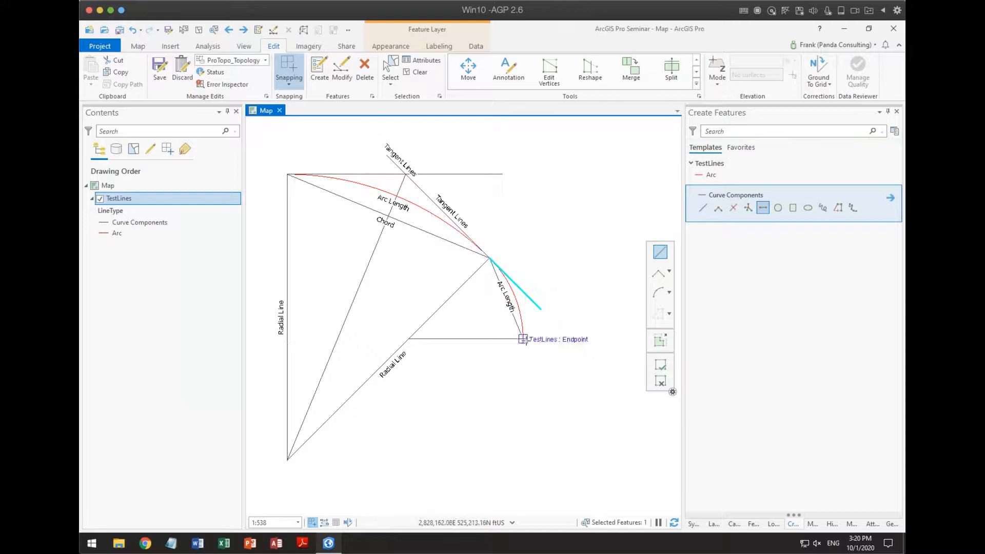
Step: Draw a tangent line north from the new arc's south endpoint, perpendicular to its horizontal radial line, and end the sketch
right_click(489, 342)
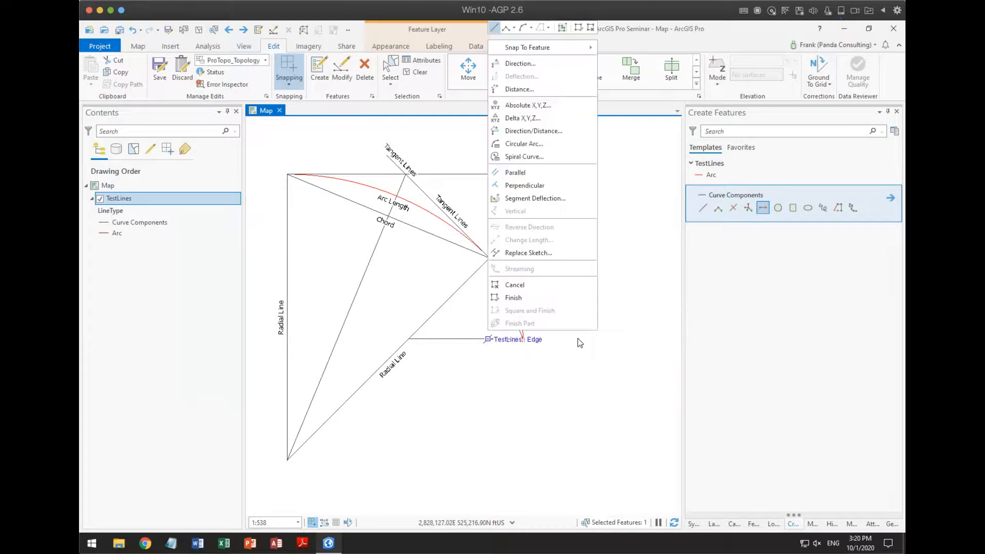
click(517, 185)
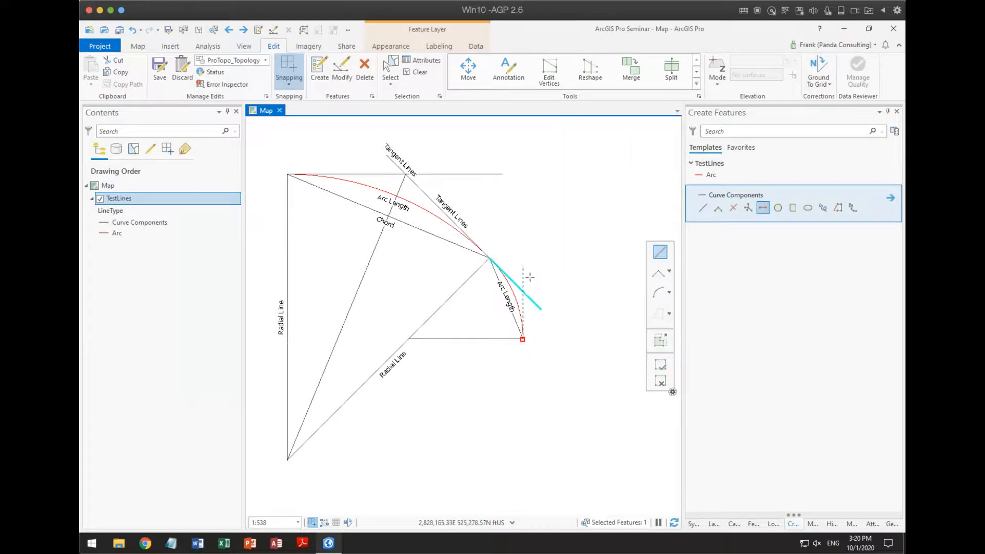
click(529, 276)
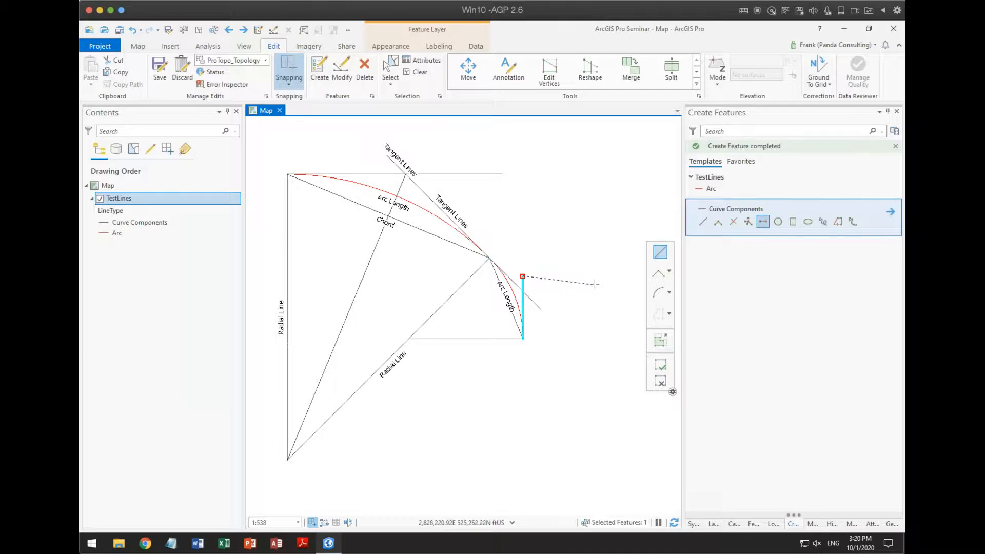
key(Escape)
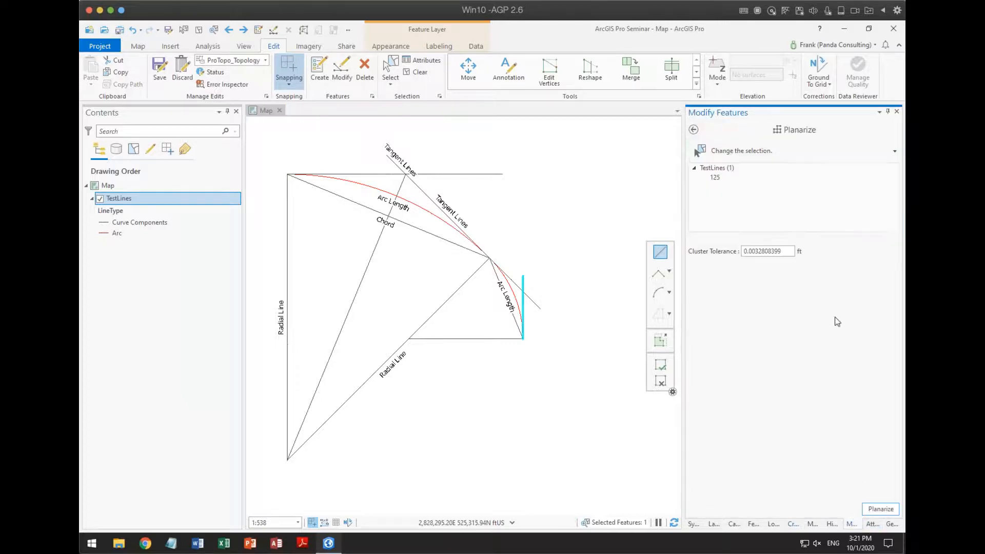
Step: Trim the new arc's two crossing tangent lines back to their common intersection with Extend or Trim, and clear the selection
click(694, 129)
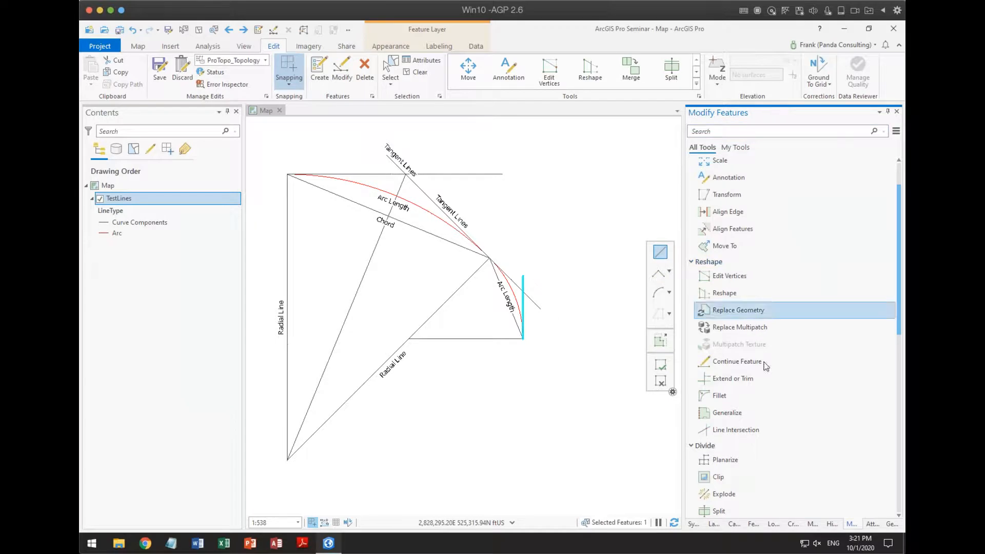
scroll(748, 460, down, 4)
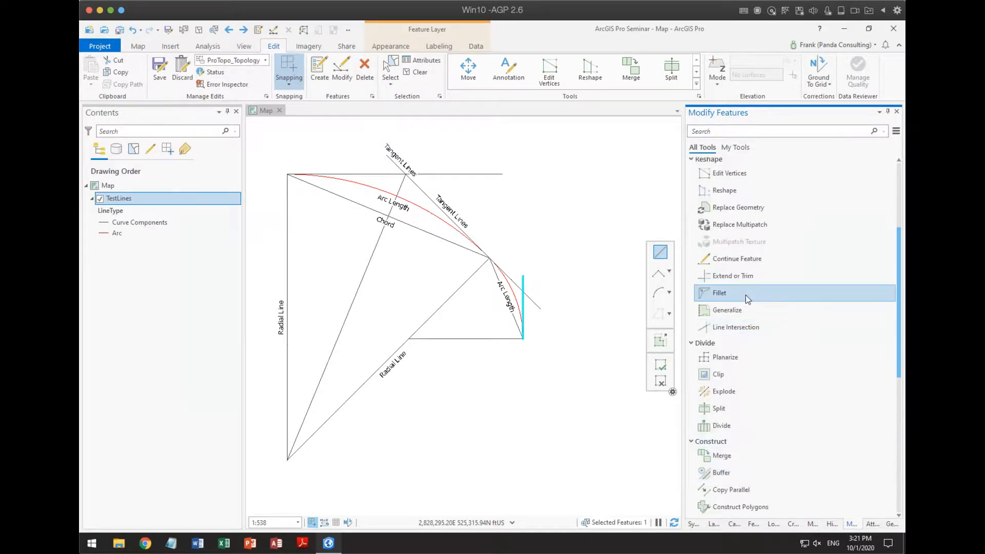
click(733, 276)
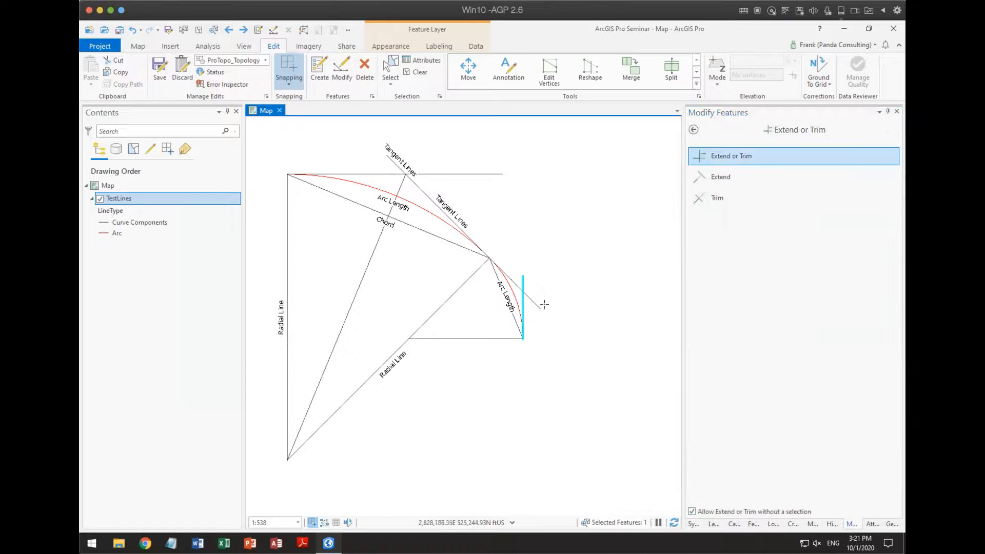
click(536, 303)
click(529, 277)
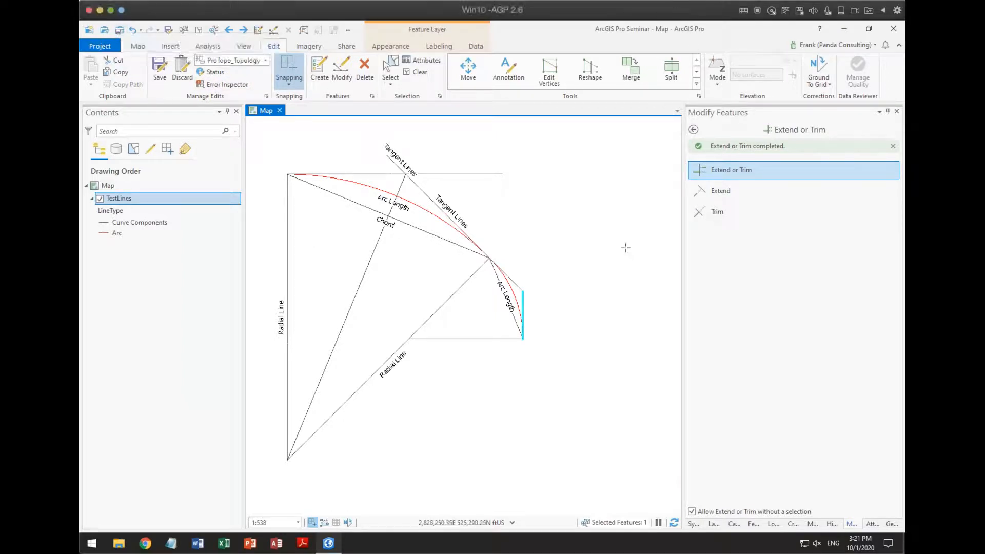
click(417, 73)
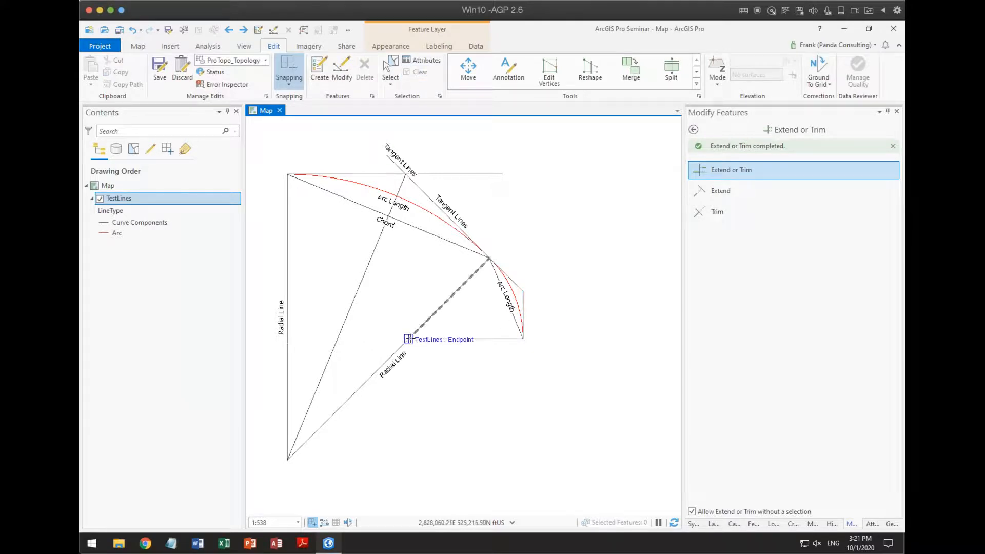
click(694, 129)
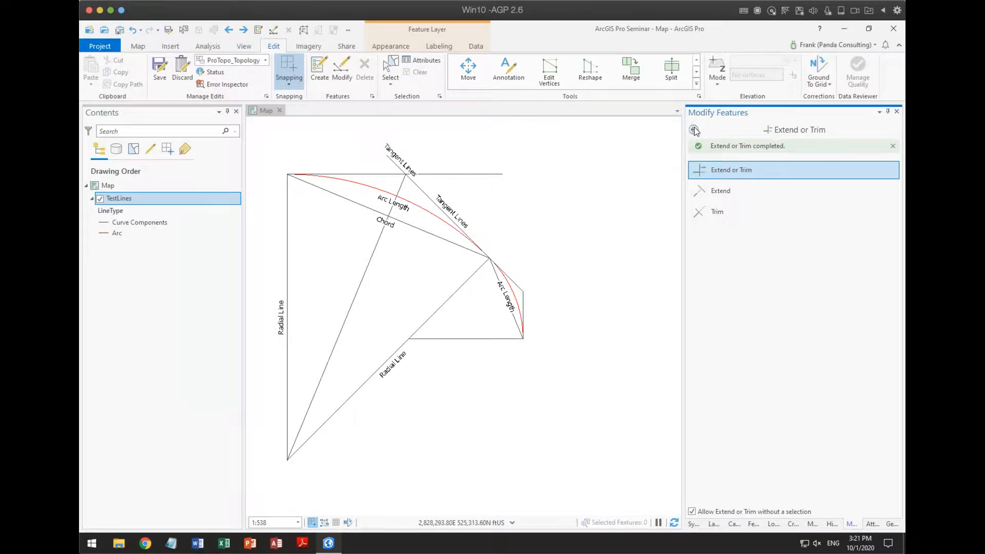
Step: Set the Label attribute of the smaller arc's chord line to Chord
click(390, 68)
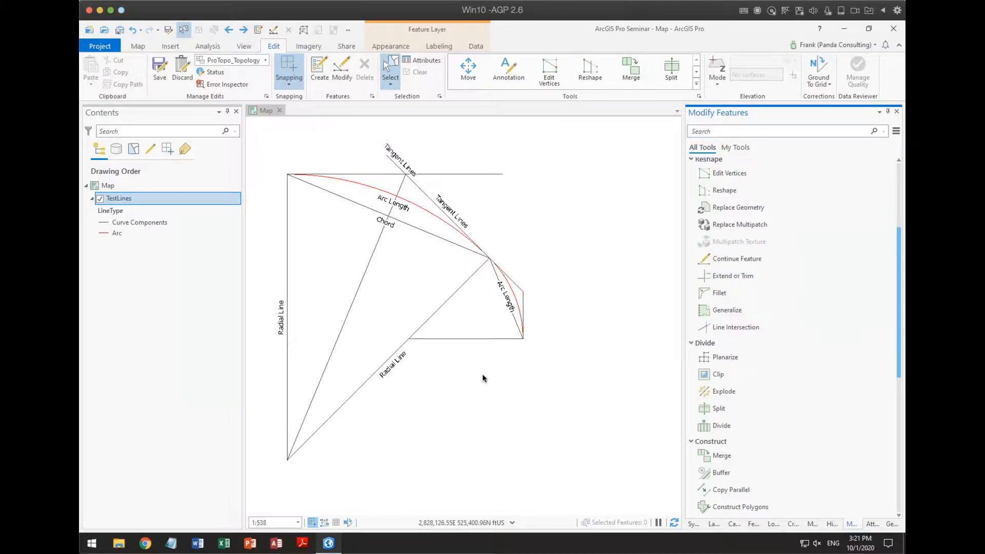
key(ctrl+a)
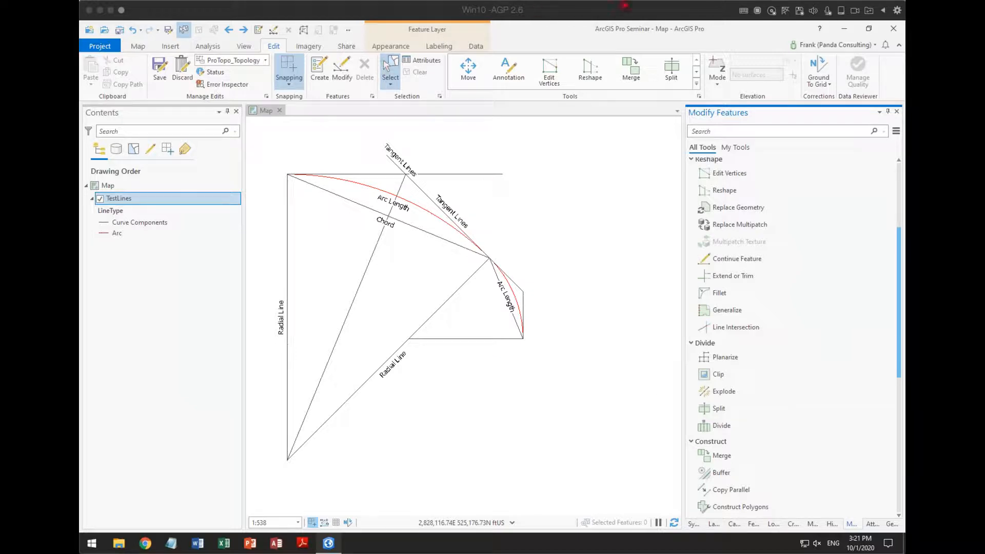
click(388, 67)
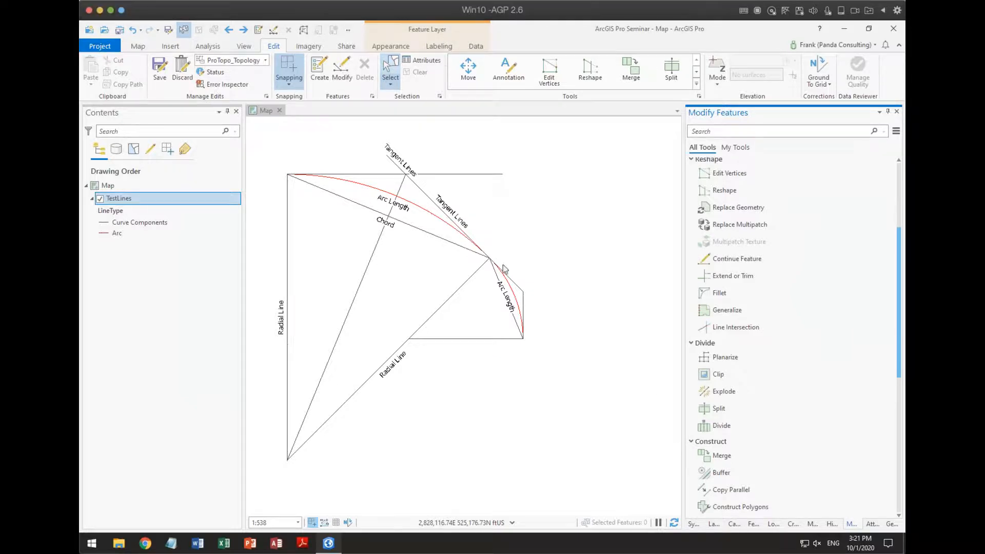
click(512, 318)
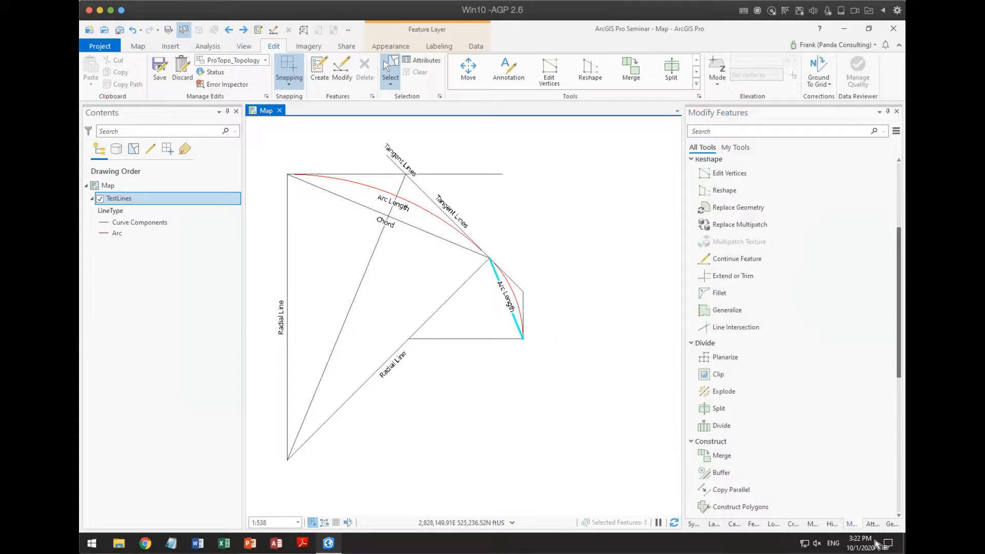
click(874, 524)
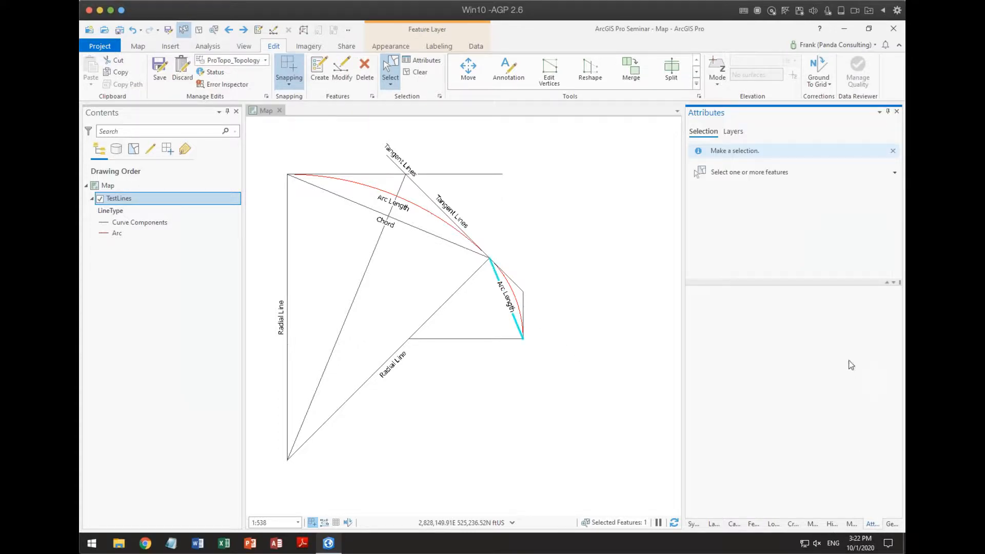
click(767, 413)
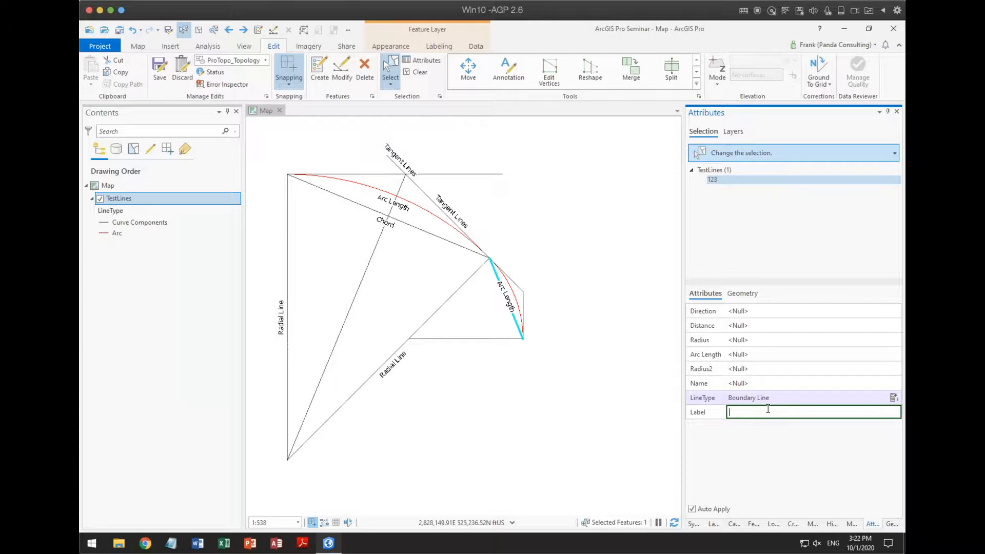
text(Chord)
key(Return)
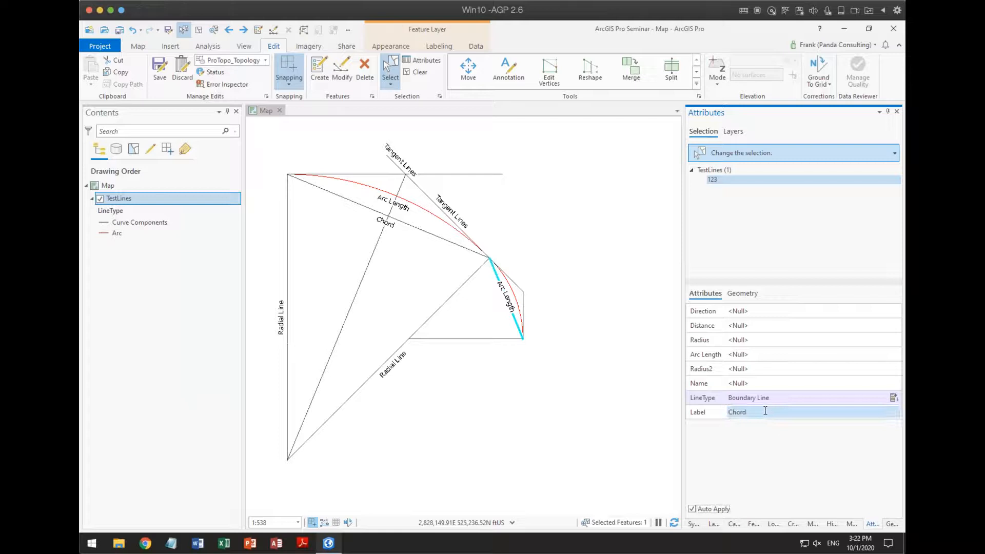
Step: Replace the current selection with the smaller arc and its chord, radial and tangent lines
scroll(506, 292, up, 4)
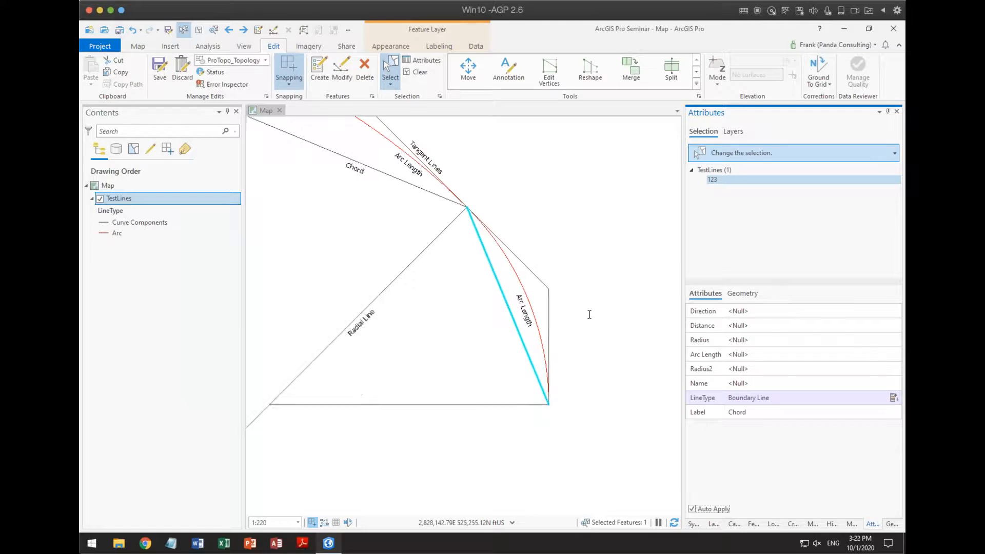
scroll(590, 315, down, 2)
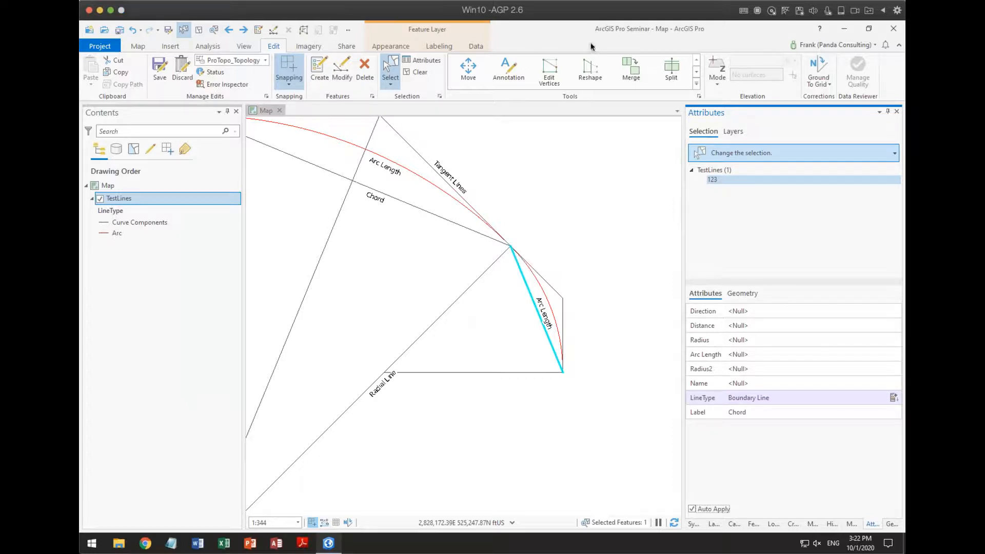
click(547, 279)
scroll(540, 158, down, 2)
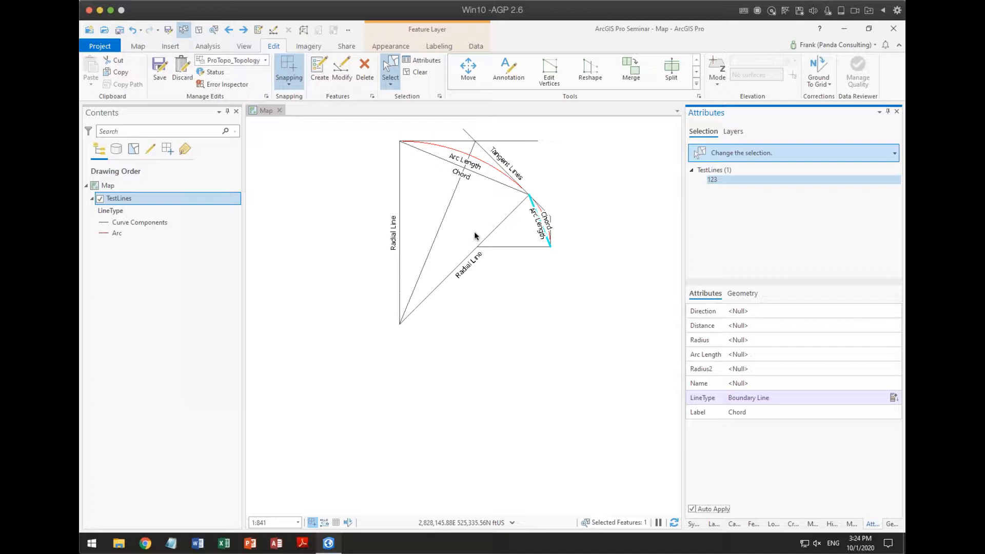
click(418, 72)
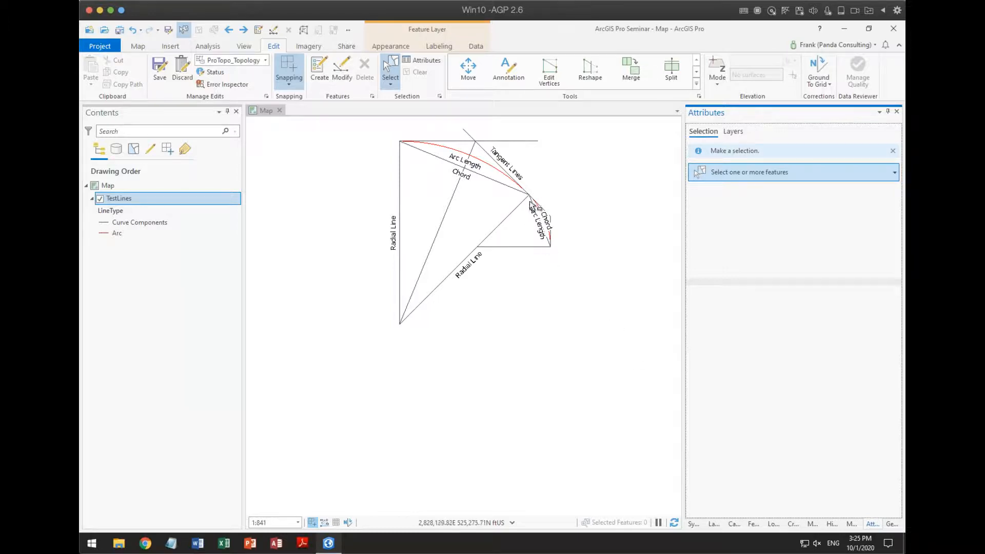
drag(511, 198, 557, 257)
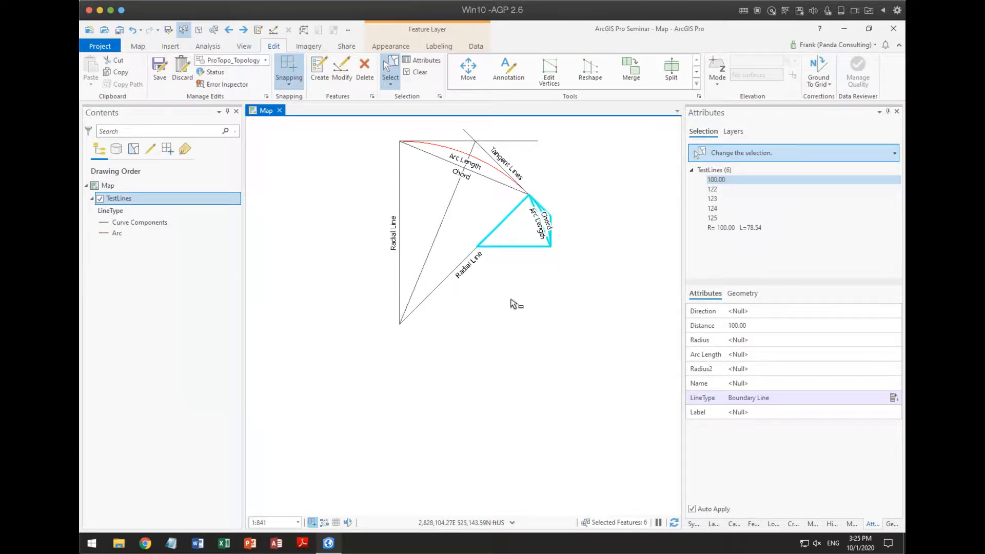
Step: Try to rotate the selected smaller curve group about the junction of the two arcs
click(466, 72)
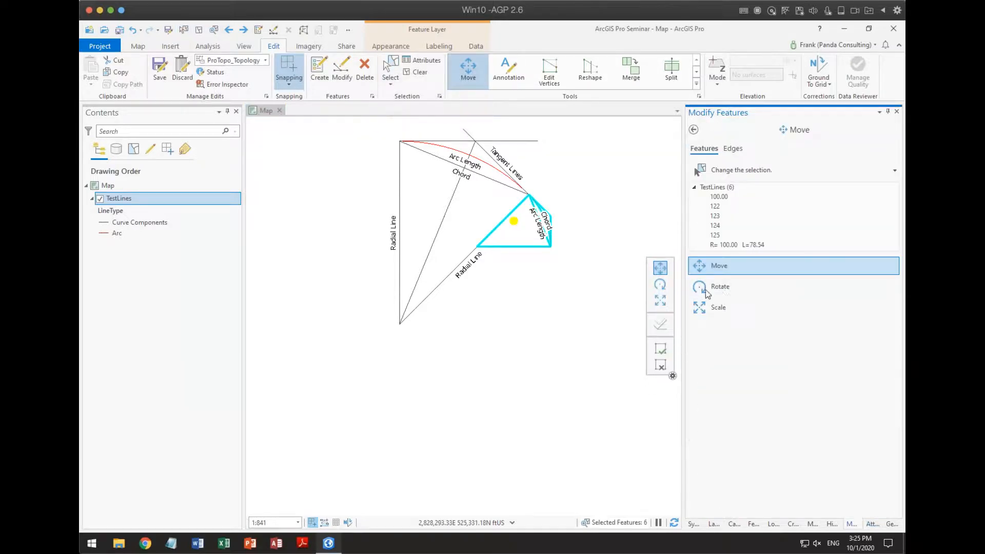
click(706, 288)
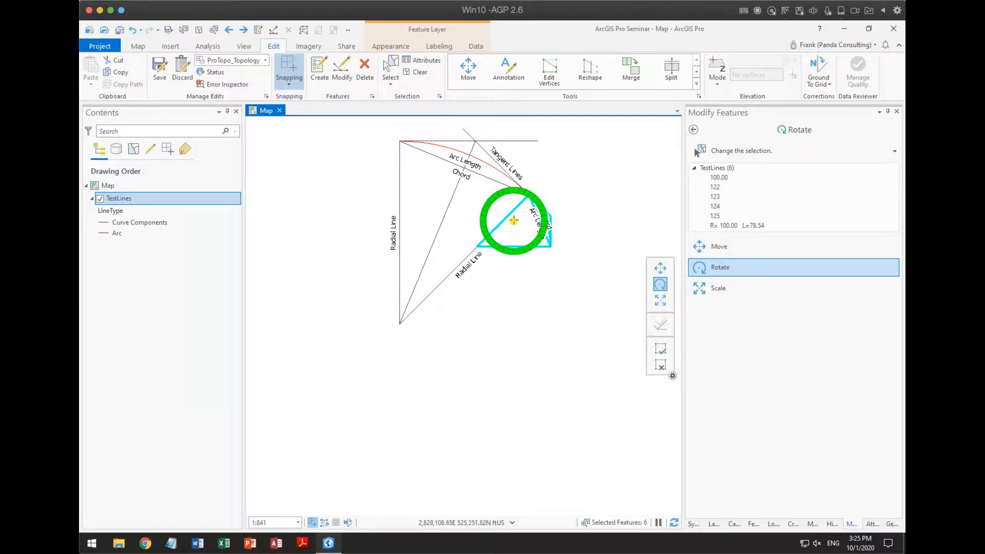
drag(513, 221, 529, 194)
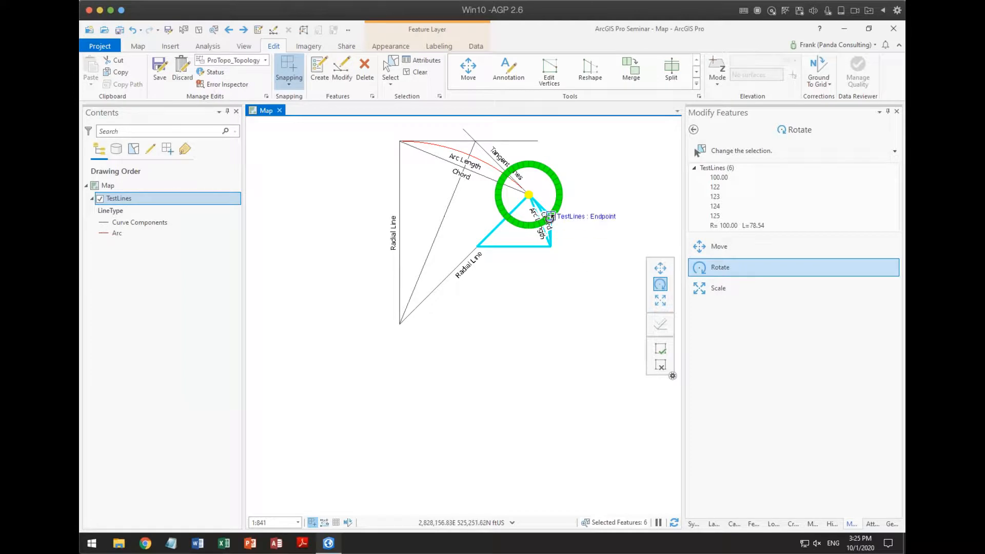
mouse_move(549, 218)
mouse_down()
mouse_move(576, 209)
mouse_move(558, 226)
mouse_up()
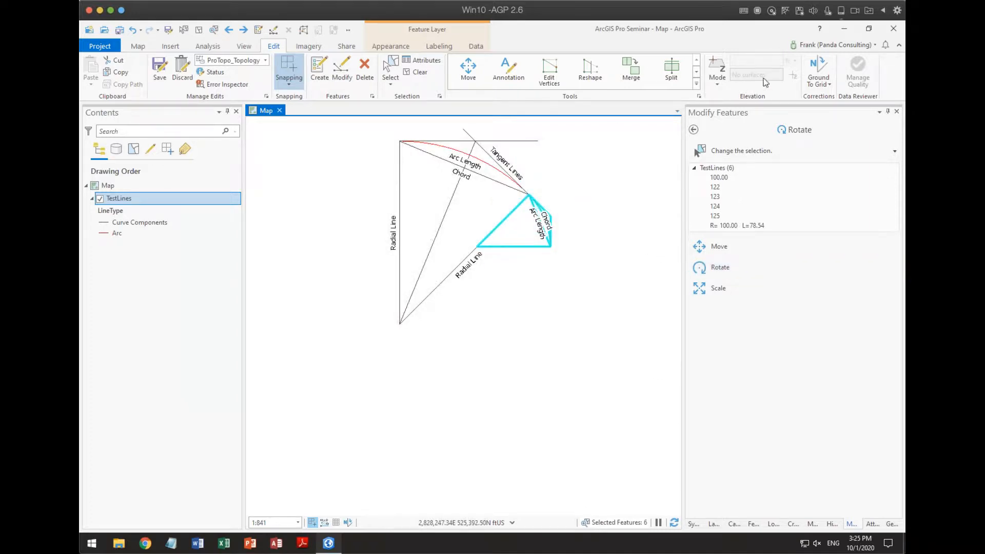
Step: Set editing to No Topology and rotate the smaller curve group counterclockwise about the arc junction so the arcs are no longer tangent
click(221, 61)
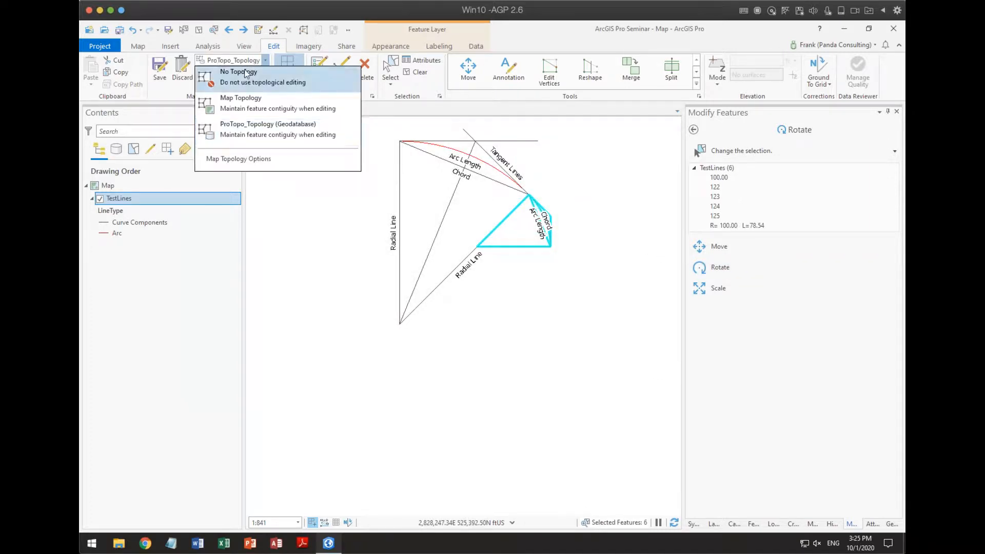
click(225, 73)
click(706, 266)
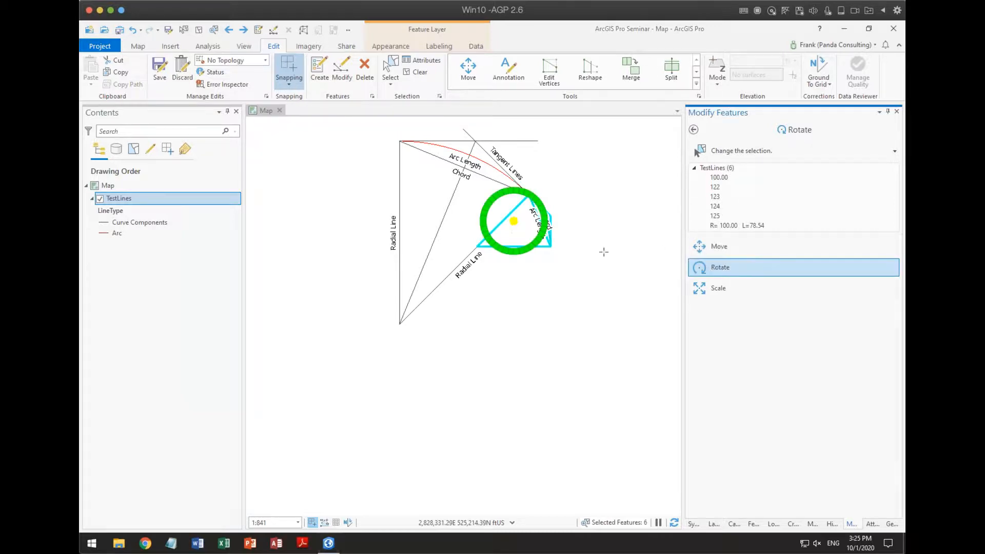
drag(512, 221, 573, 203)
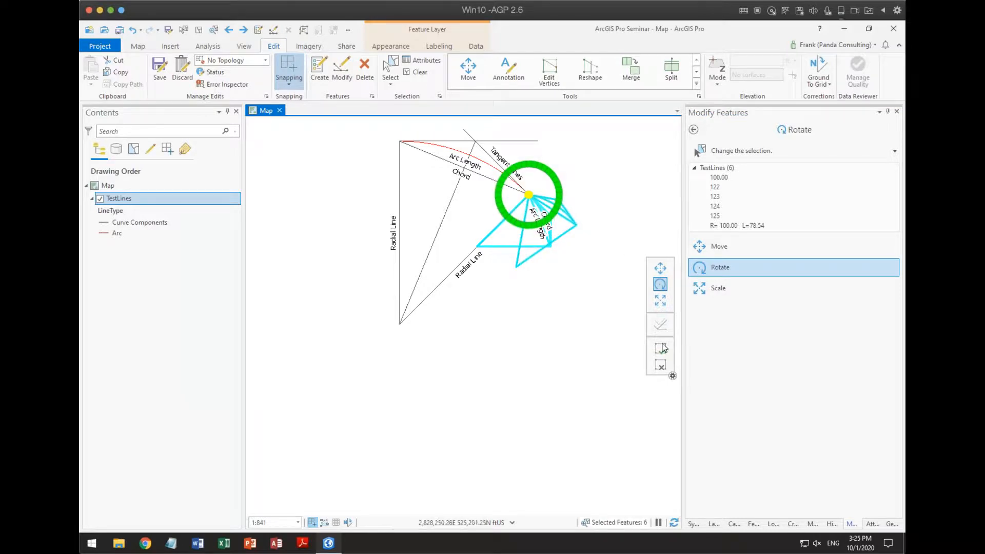
click(660, 352)
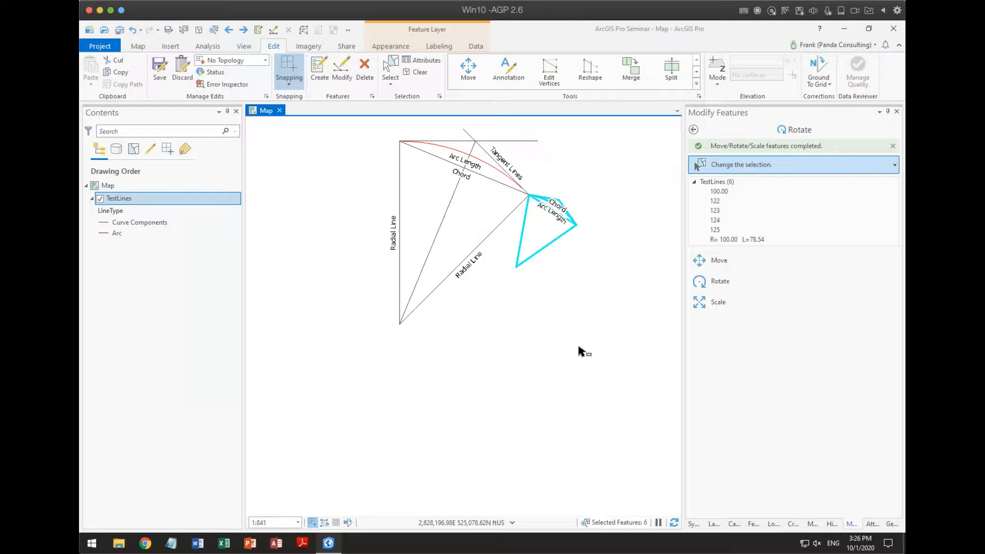
scroll(580, 257, down, 1)
scroll(568, 248, up, 4)
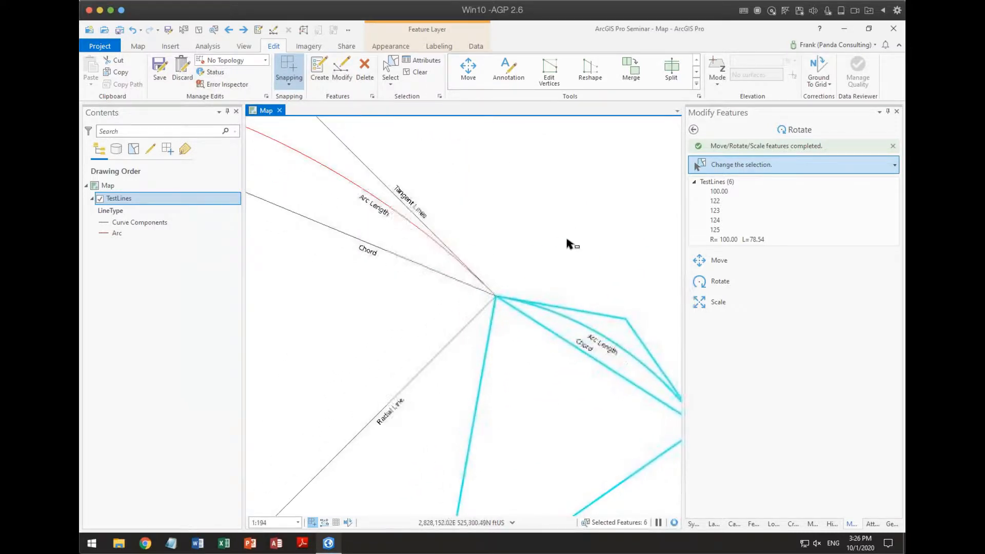
click(417, 73)
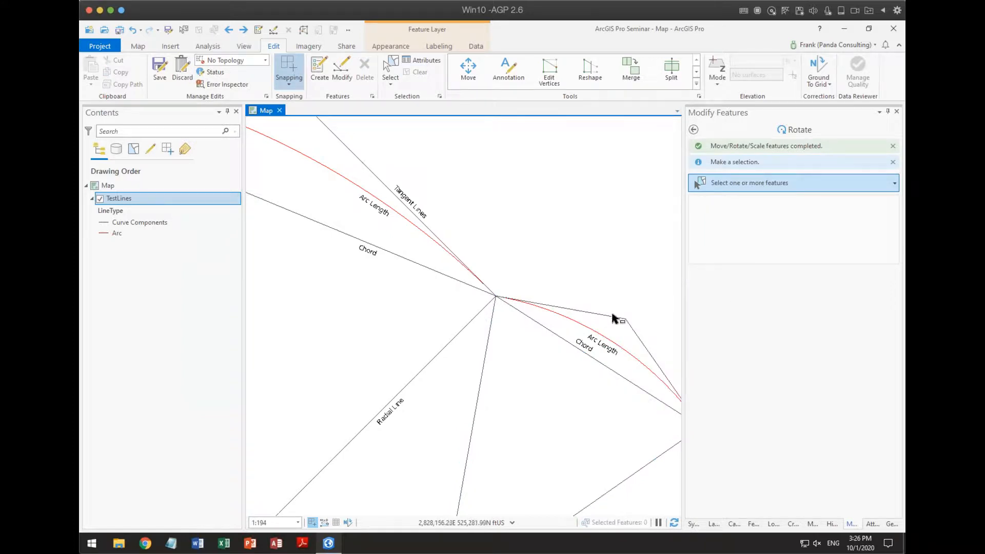
scroll(612, 337, down, 3)
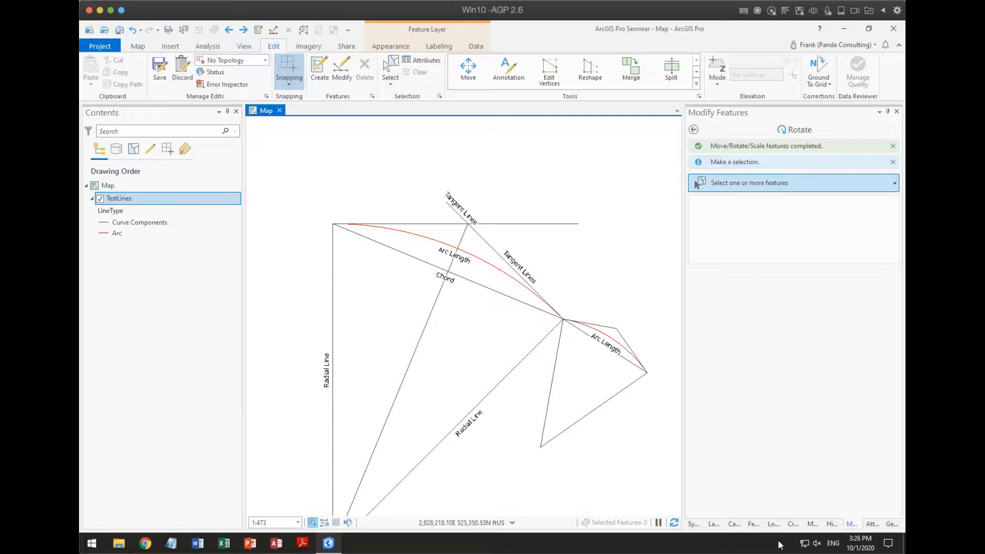
Step: Start a two-point Curve Components line above the diagram and open the Circular Arc entry for its segment
click(793, 524)
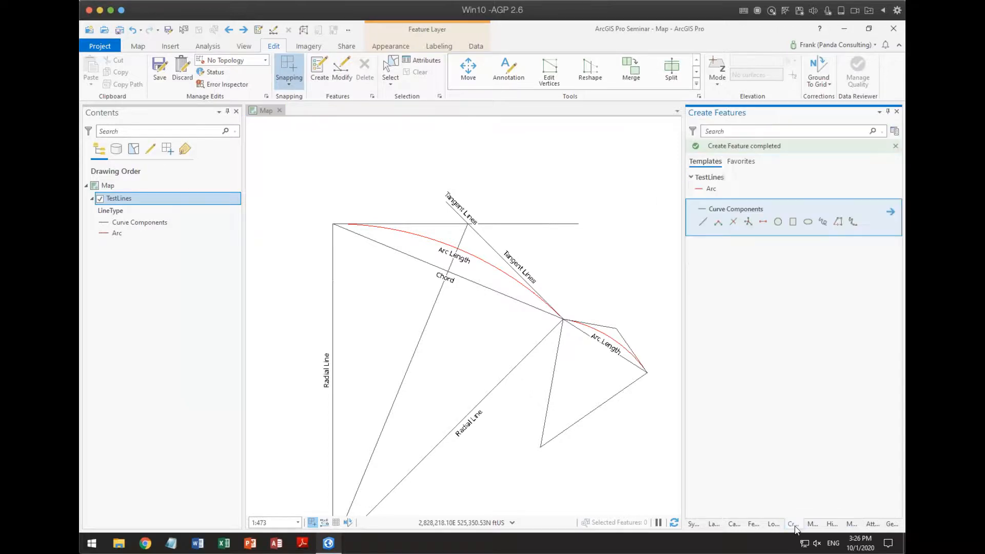
click(763, 221)
scroll(534, 256, down, 3)
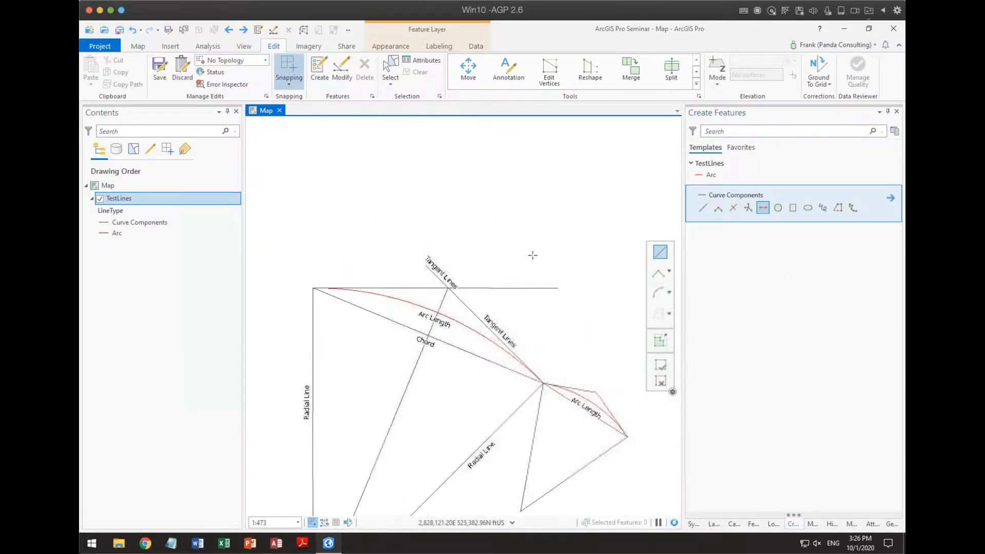
click(470, 180)
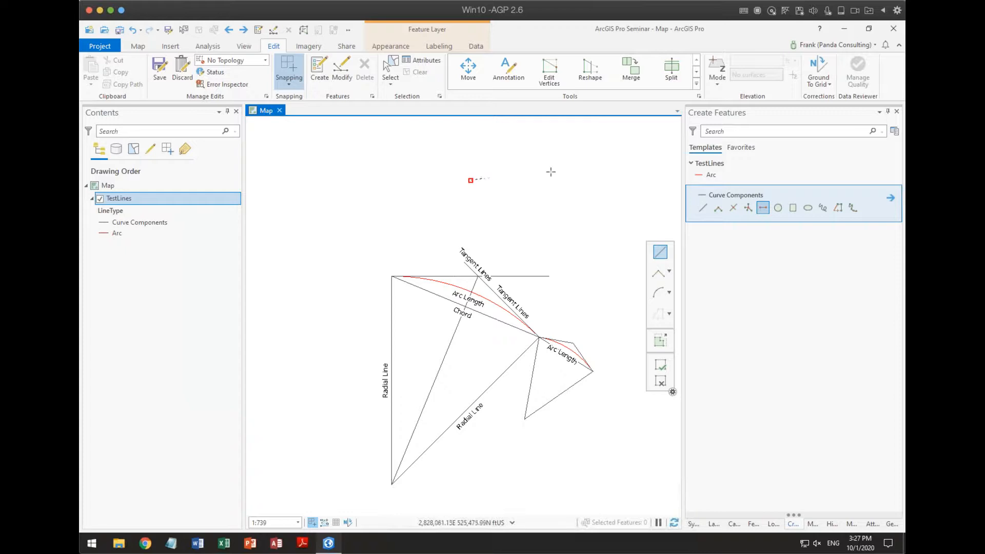
right_click(505, 176)
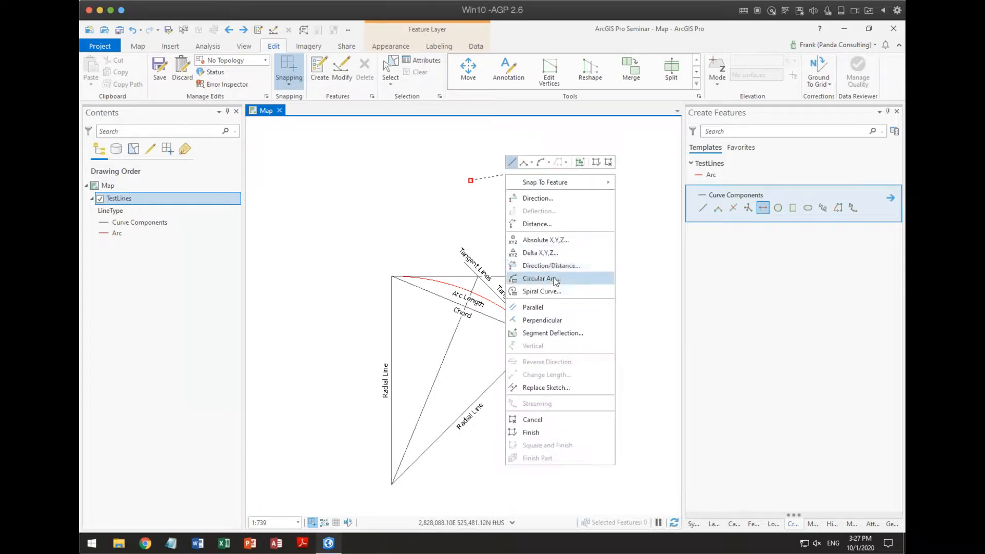
click(552, 278)
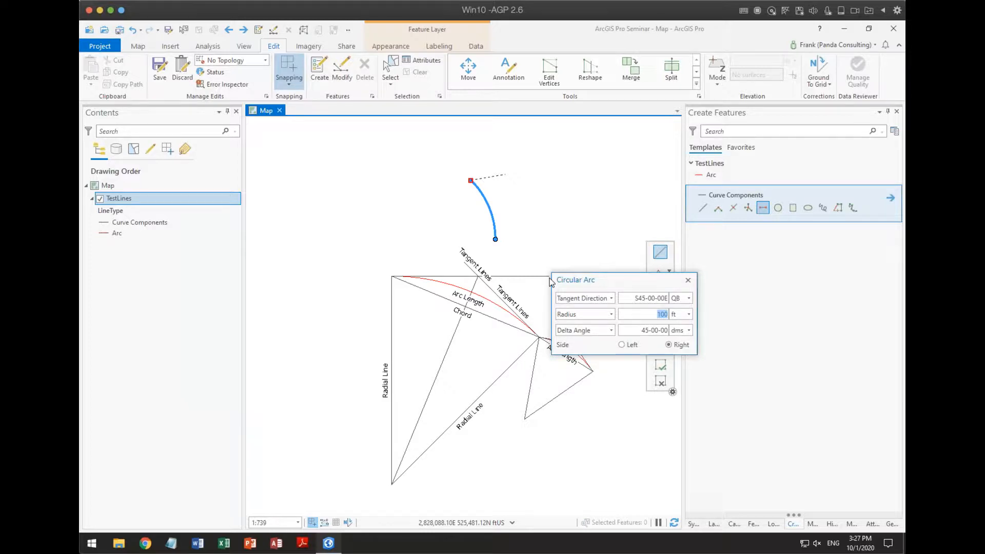
Step: Review the arc's direction types, keep Tangent Direction, and set it to 90-1 (N90-00-00E)
click(612, 298)
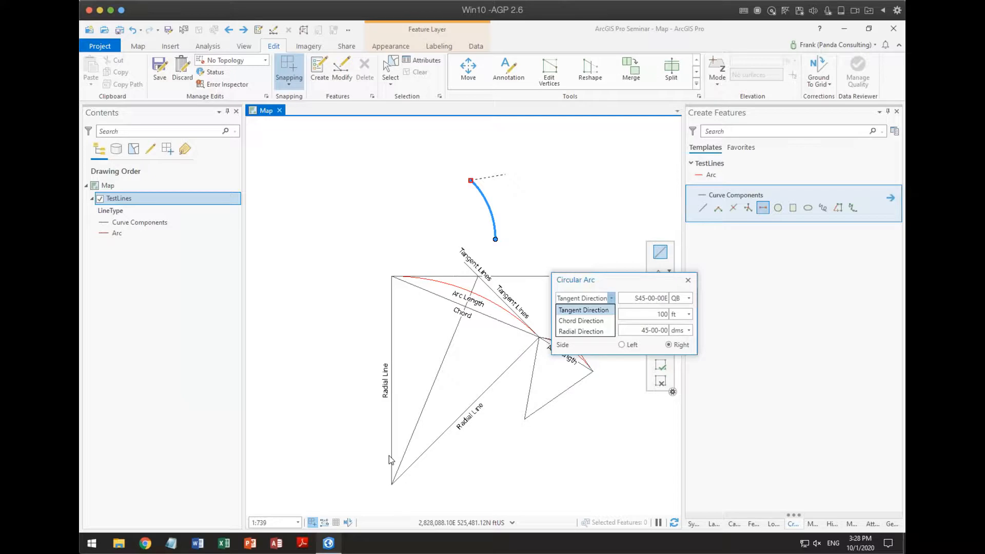
click(628, 303)
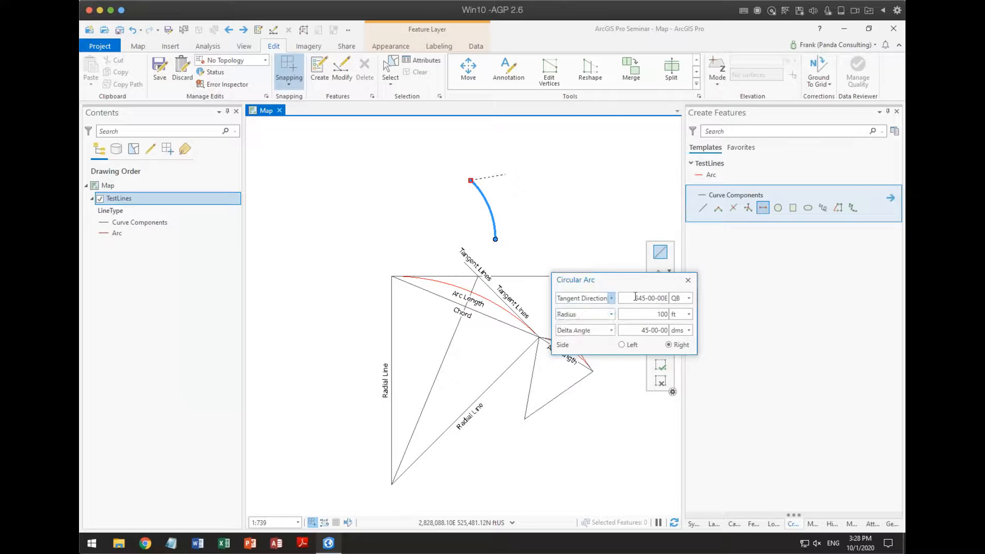
drag(635, 296, 695, 291)
text(0-1)
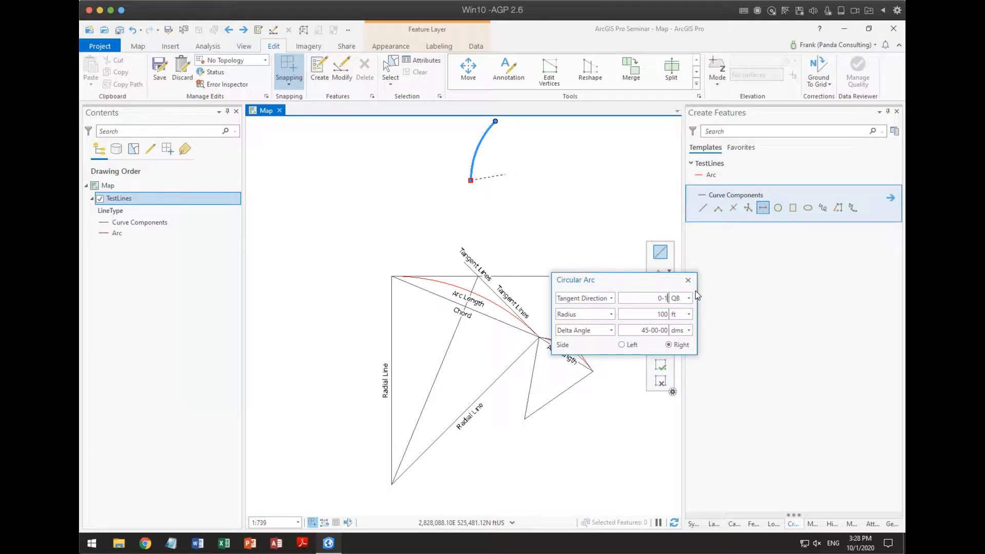
key(BackSpace)
text(90-1)
key(Tab)
key(Tab)
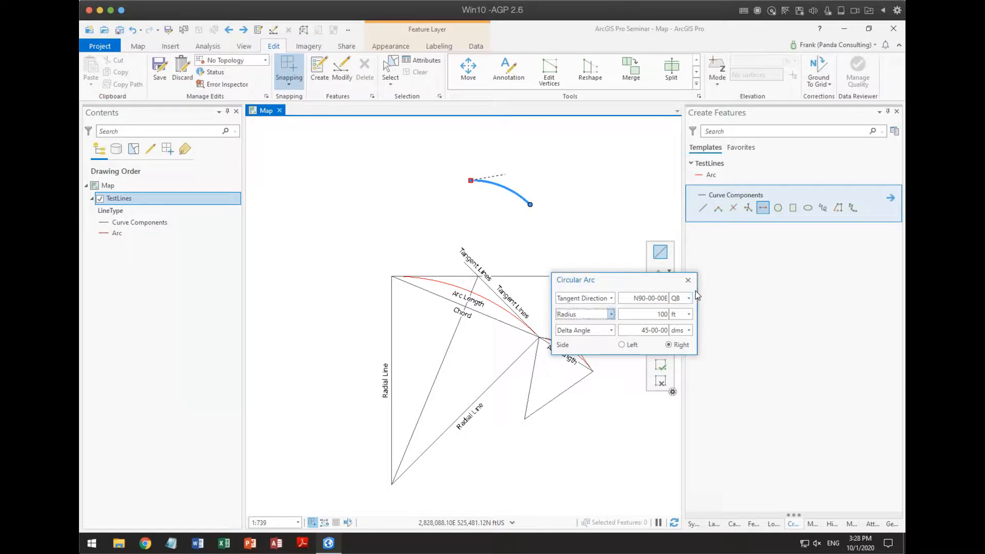
Step: Define the arc's third parameter by Chord Length instead of Delta Angle and set it to 100 ft
click(611, 330)
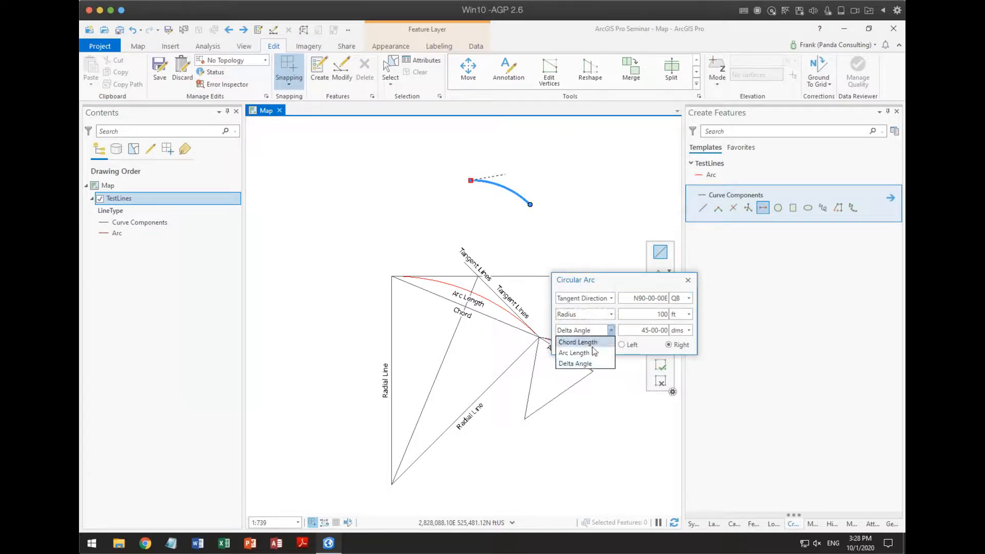
click(602, 342)
drag(649, 330, 669, 331)
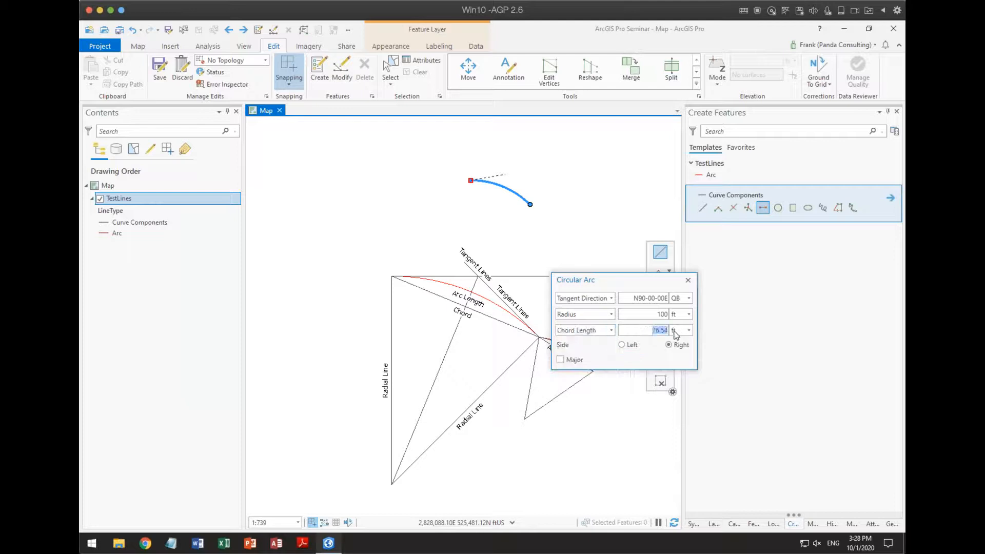
text(100)
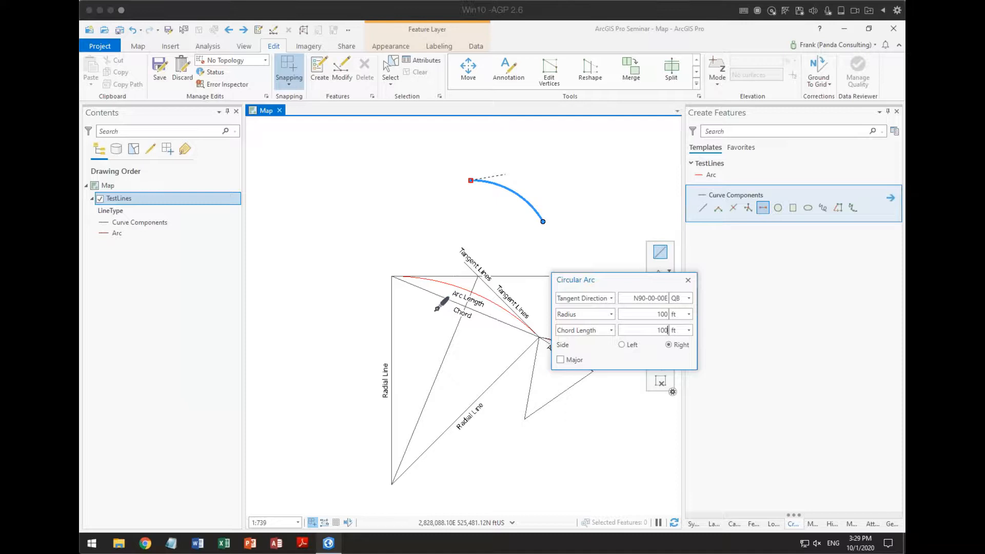
Step: Mark up the tangent line at the larger arc's start and add arrows pointing to both of its sides
drag(394, 275, 473, 272)
mouse_move(404, 290)
mouse_down()
mouse_move(410, 379)
mouse_move(419, 368)
mouse_up()
mouse_move(404, 266)
mouse_down()
mouse_move(405, 170)
mouse_move(392, 191)
mouse_move(414, 183)
mouse_up()
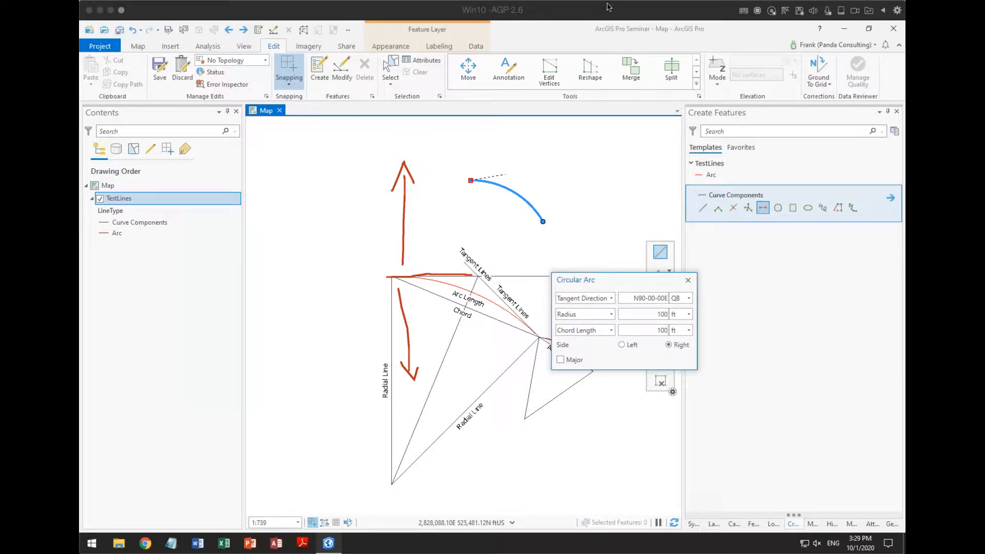
Step: Set the circular arc's side to Left, create the arc, and end the continuing line sketch
click(622, 346)
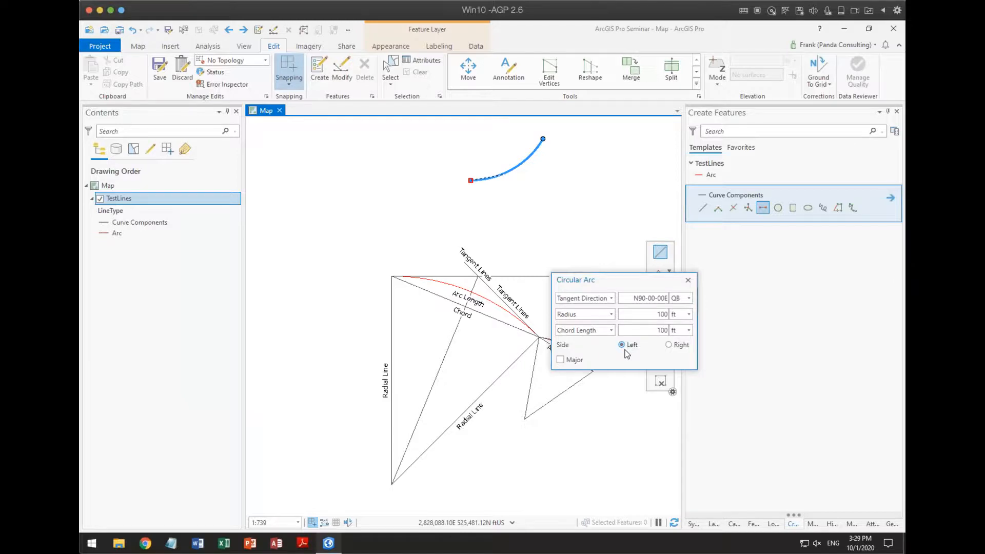
key(Return)
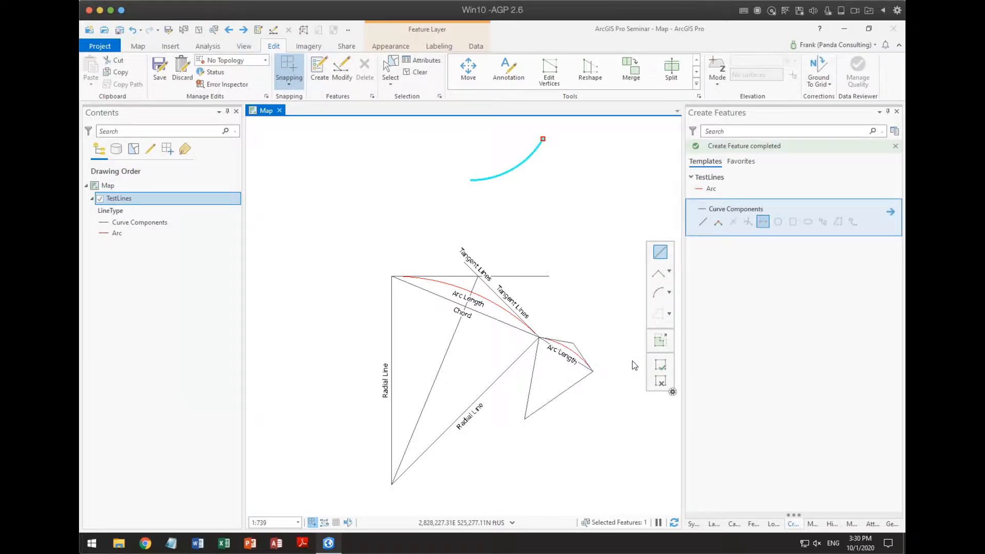
drag(548, 245, 520, 363)
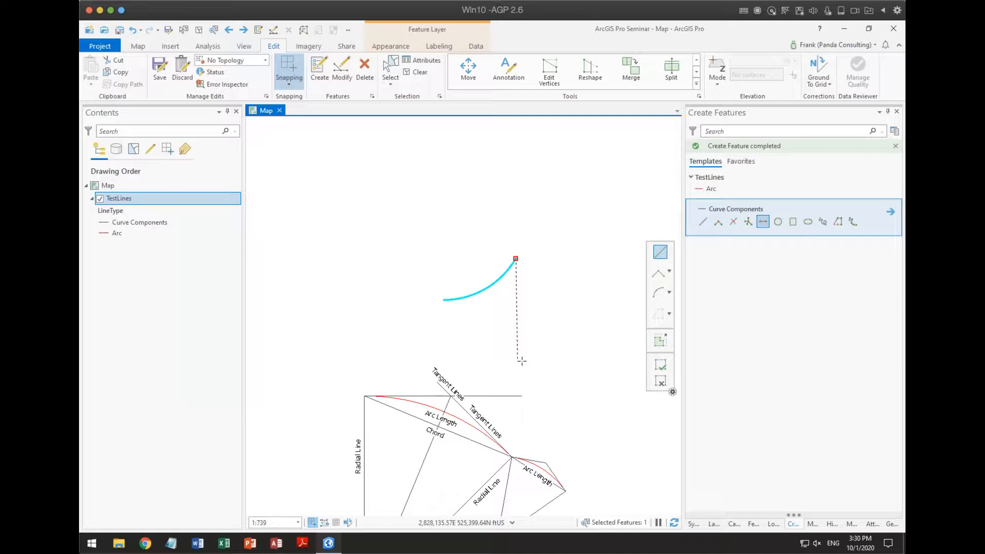
drag(555, 349, 566, 238)
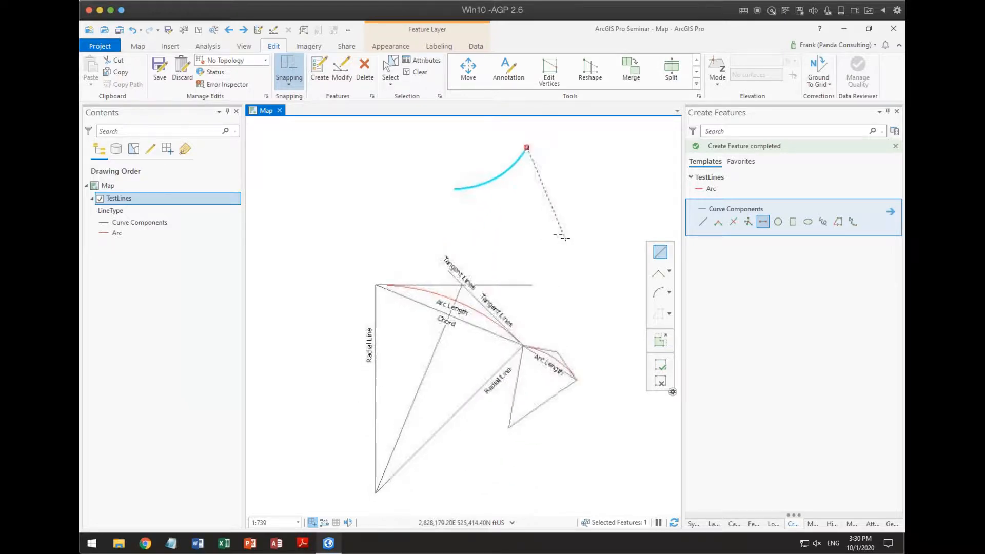
click(660, 381)
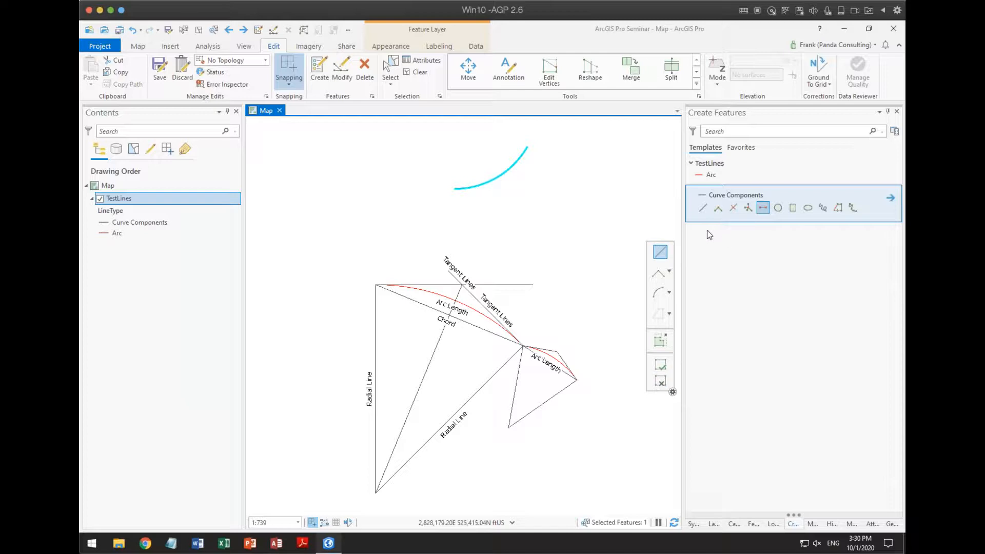
Step: Try to draw a straight Curve Components line diagonally up to the right, beside the larger arc's start
click(703, 207)
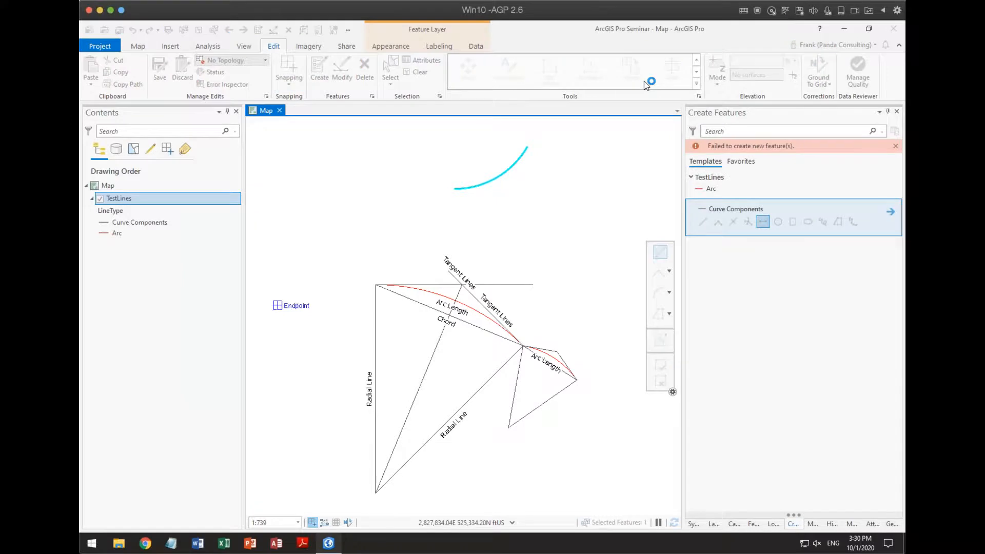
click(791, 504)
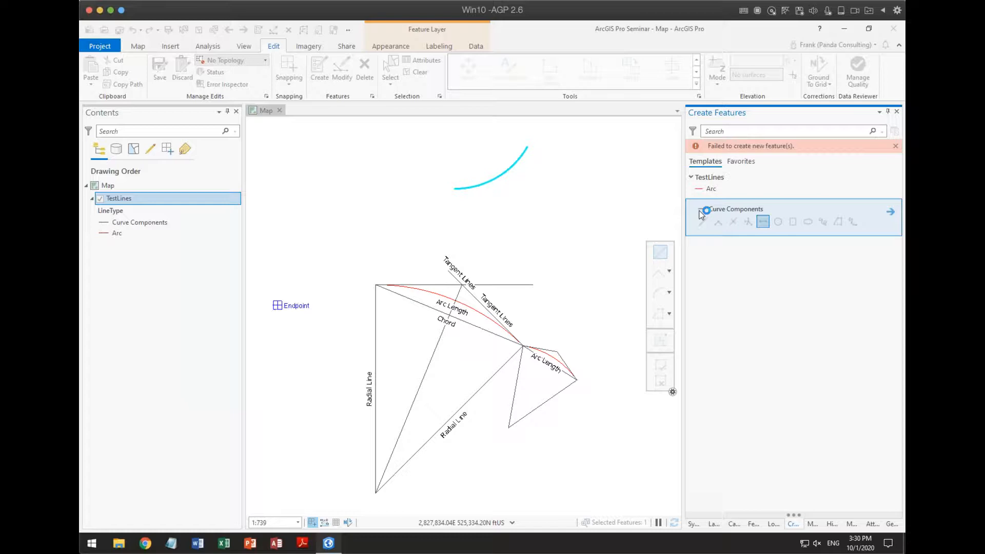
click(287, 334)
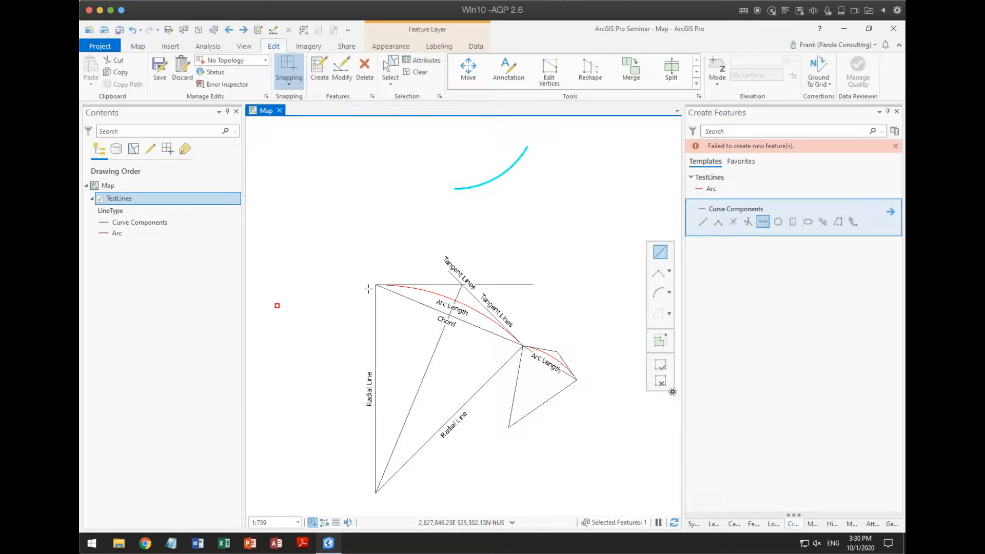
click(729, 237)
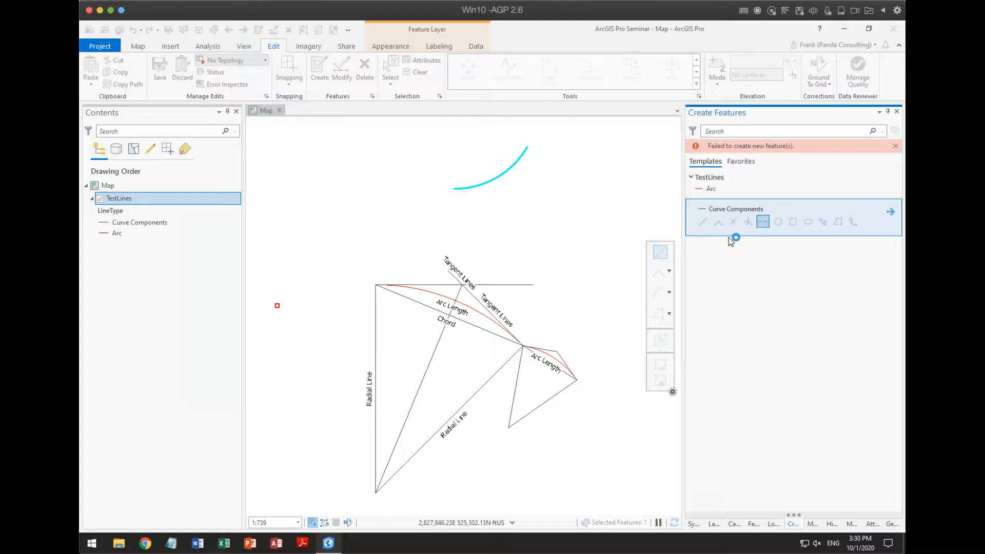
click(277, 305)
click(358, 232)
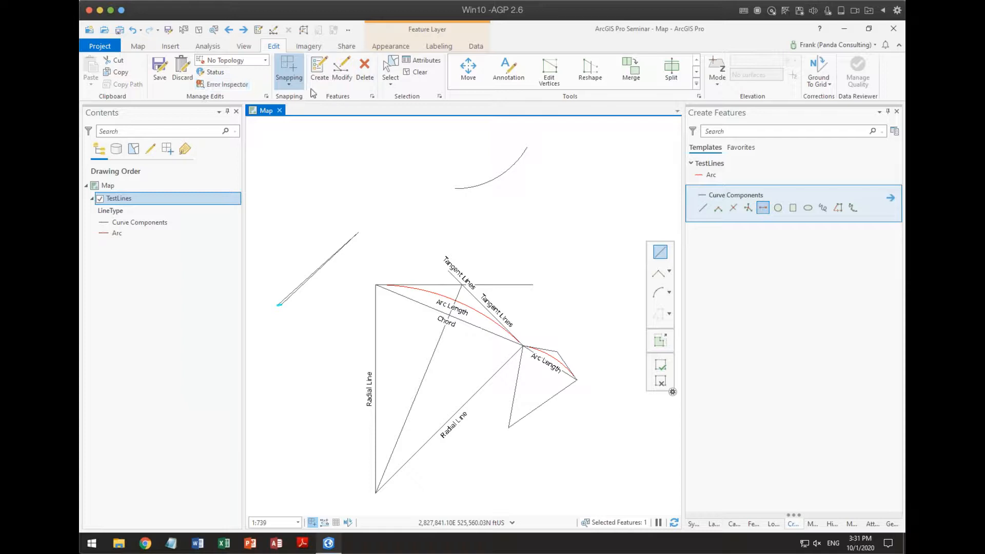
Step: Select and delete the stray line segments beside the larger arc's start
click(390, 69)
drag(272, 289, 311, 327)
click(387, 77)
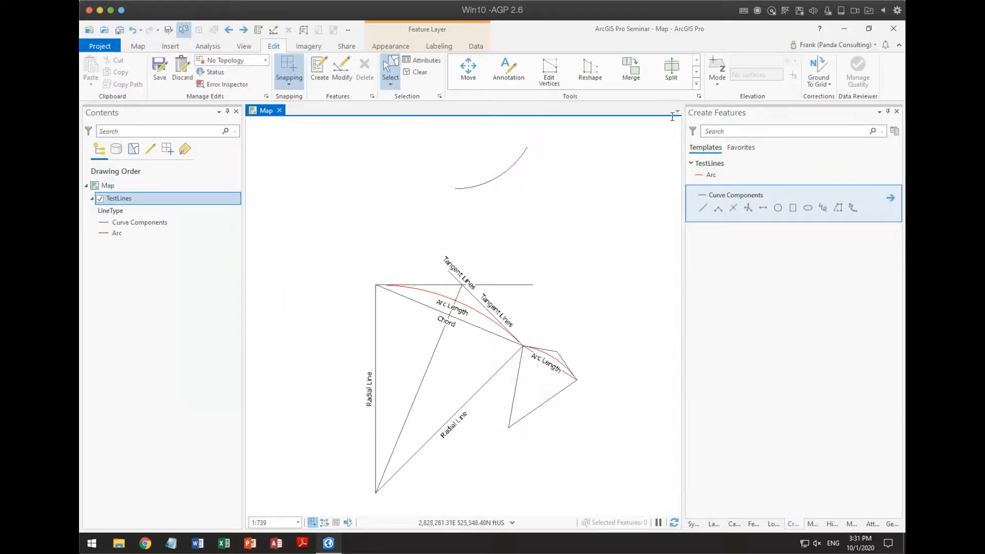
Step: Draw a diagonal two-point Curve Components line rising northeast beside the diagram and end the continuing sketch
click(795, 524)
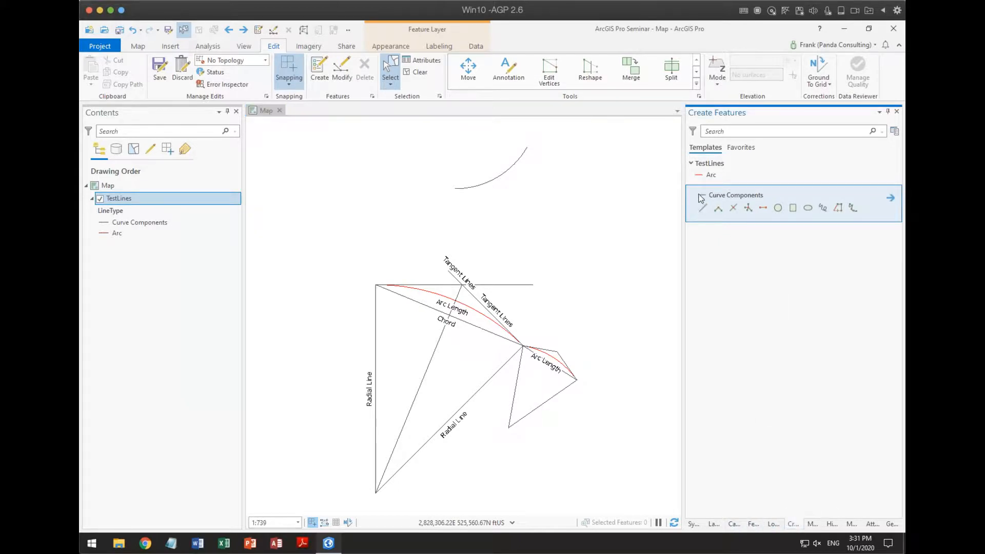
click(763, 208)
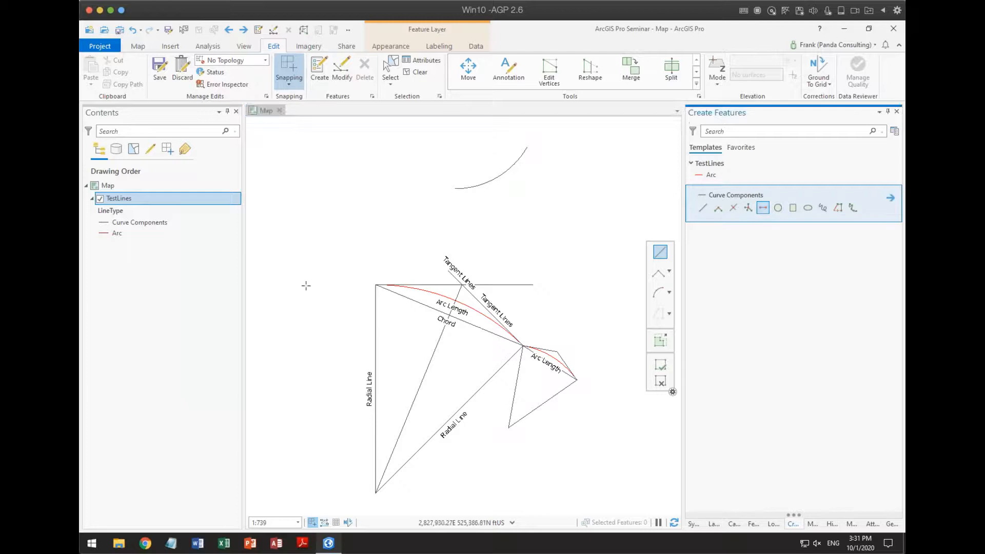
click(287, 263)
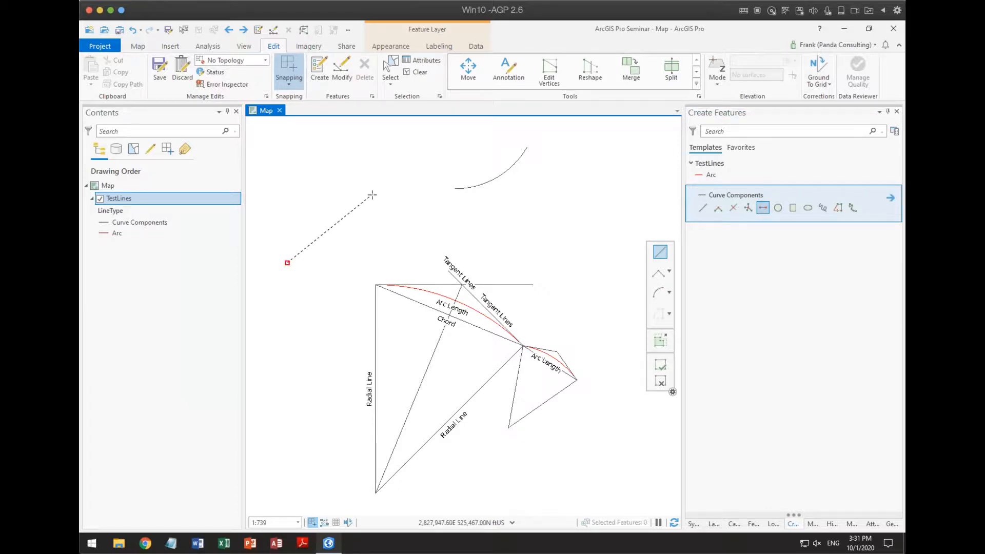
click(372, 195)
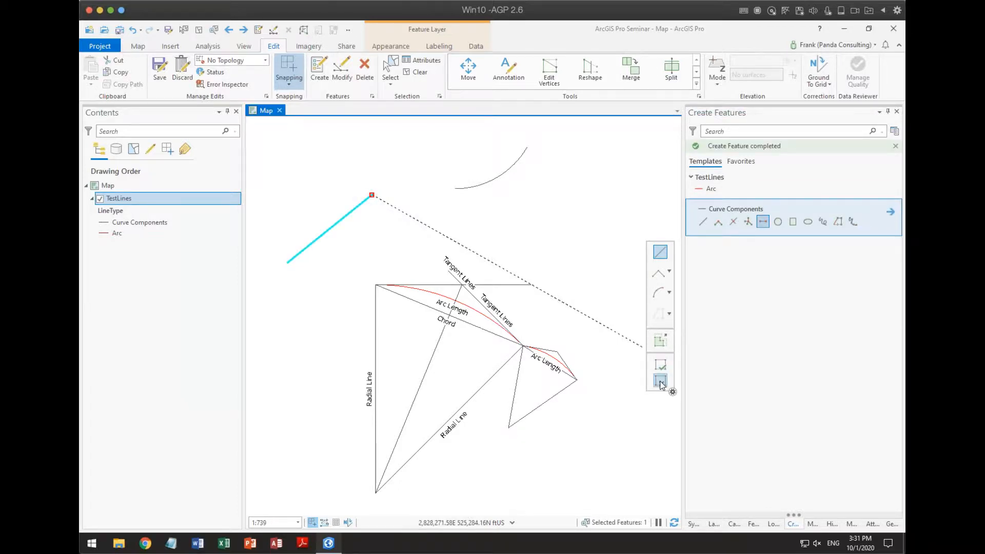
click(661, 381)
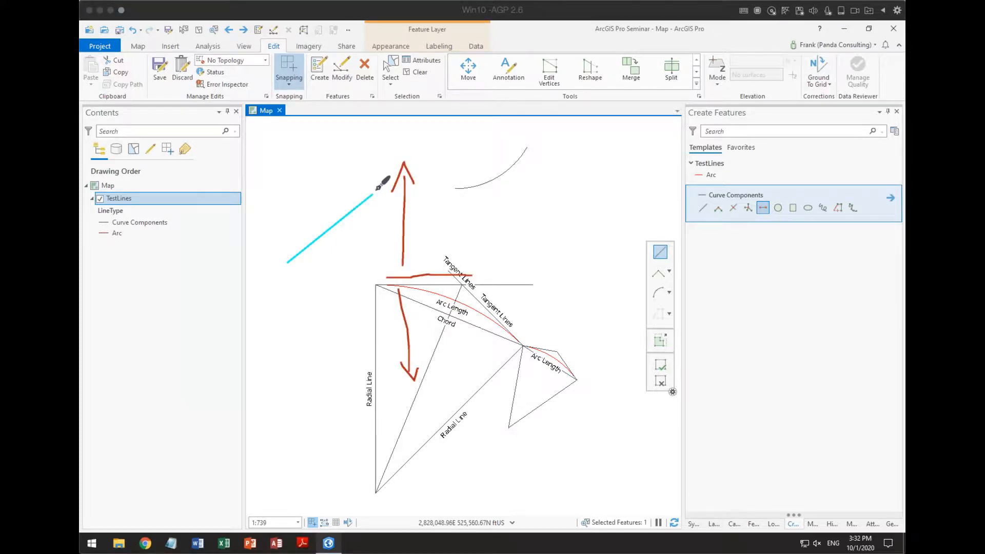
Step: Mark up the possible curves bending to either side from the diagonal line's upper end, and erase the markings
drag(391, 191, 461, 193)
drag(374, 190, 370, 125)
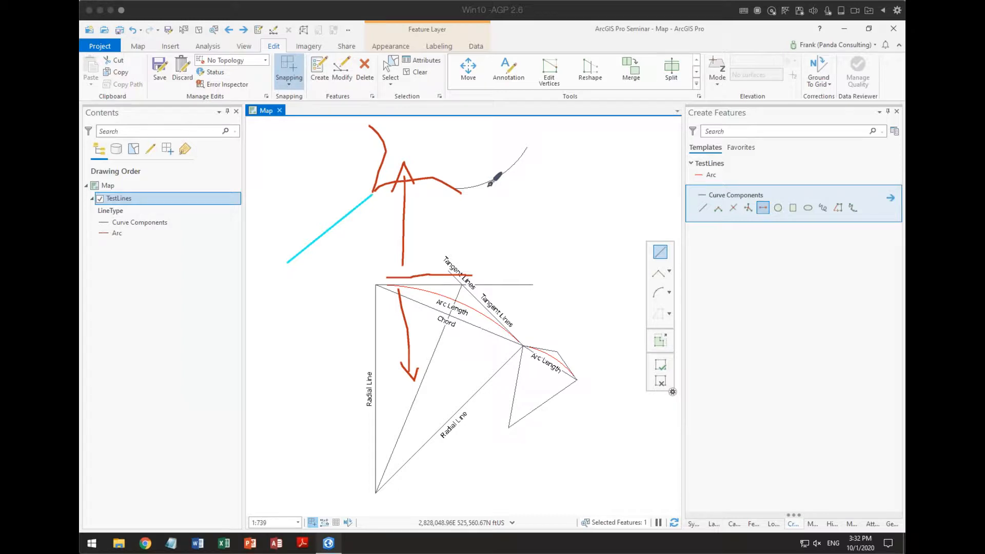
mouse_move(311, 226)
mouse_down()
mouse_move(336, 206)
mouse_move(338, 216)
mouse_up()
key(e)
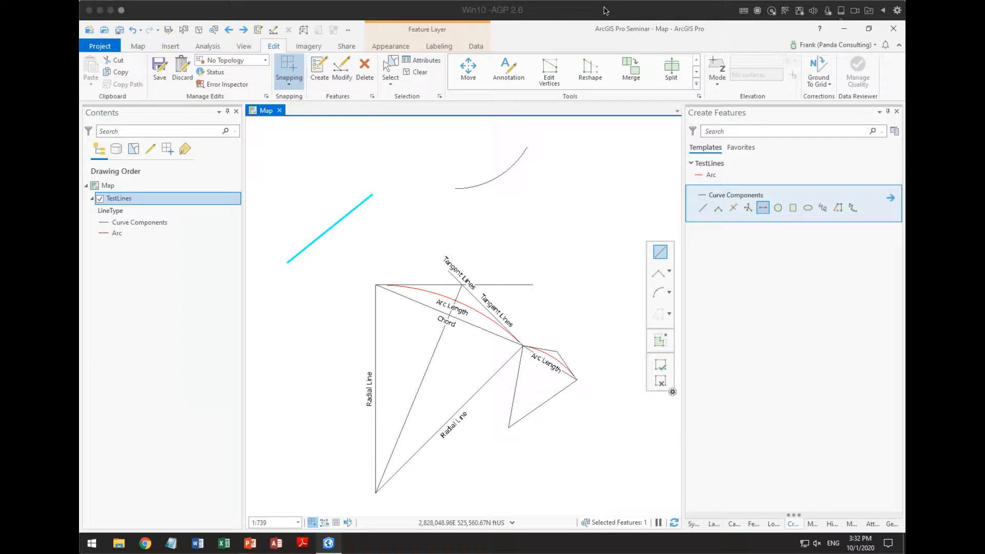
click(545, 22)
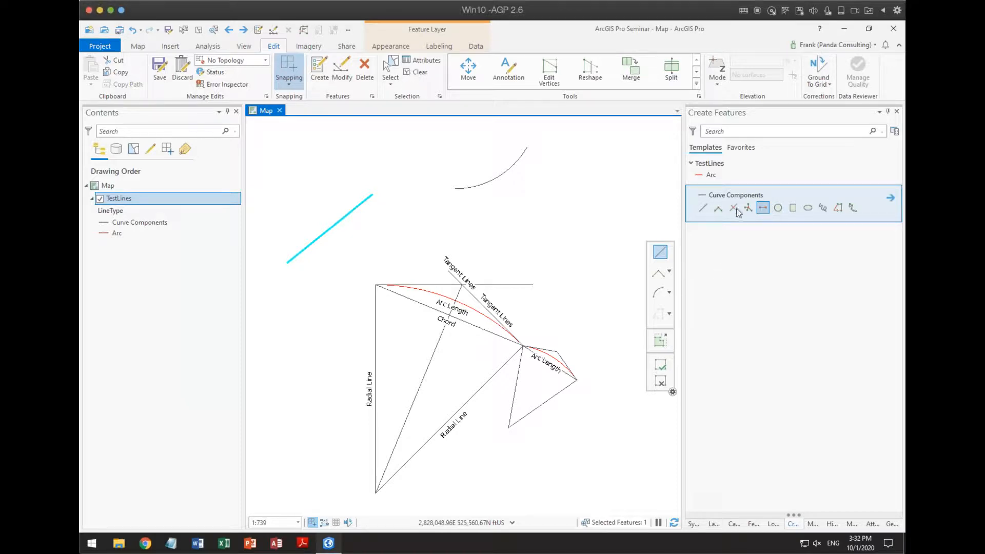
Step: Start a two-point line sketch with the Arc template at the diagonal line's upper endpoint
click(703, 176)
click(763, 196)
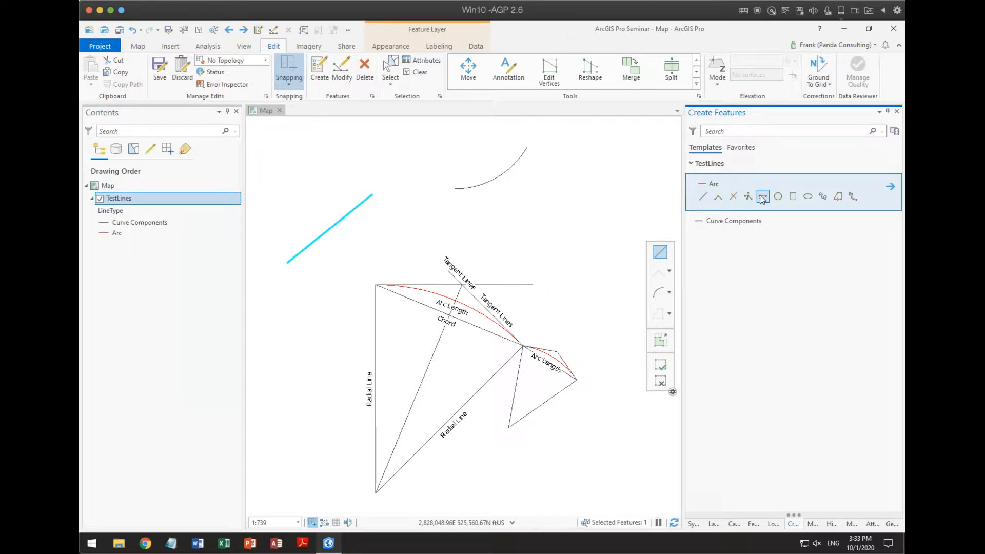
click(382, 203)
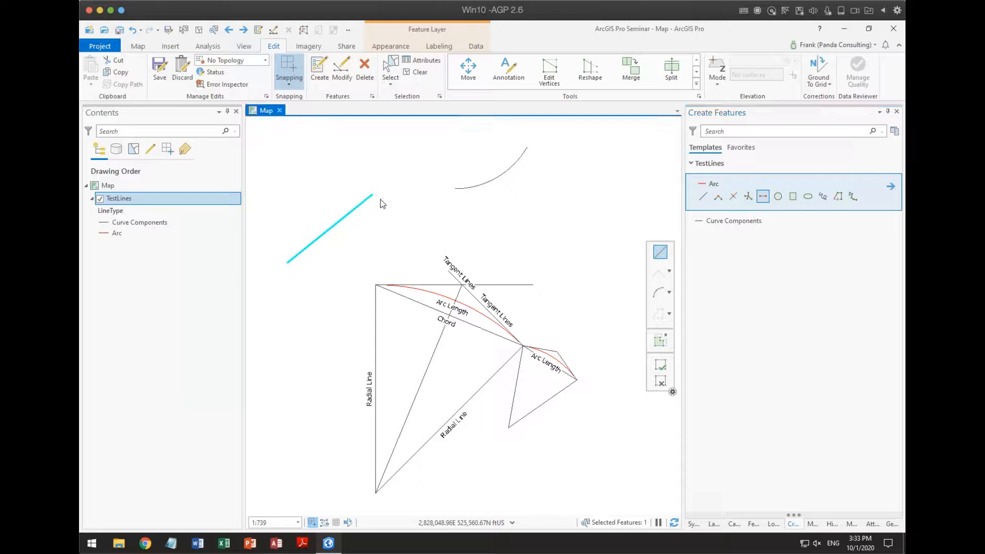
click(765, 198)
right_click(386, 195)
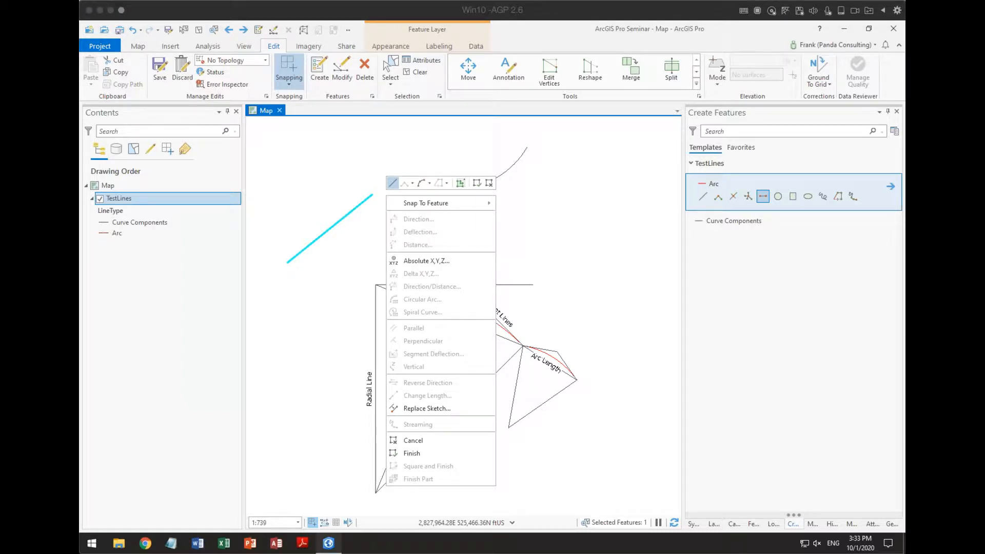
click(529, 17)
click(390, 187)
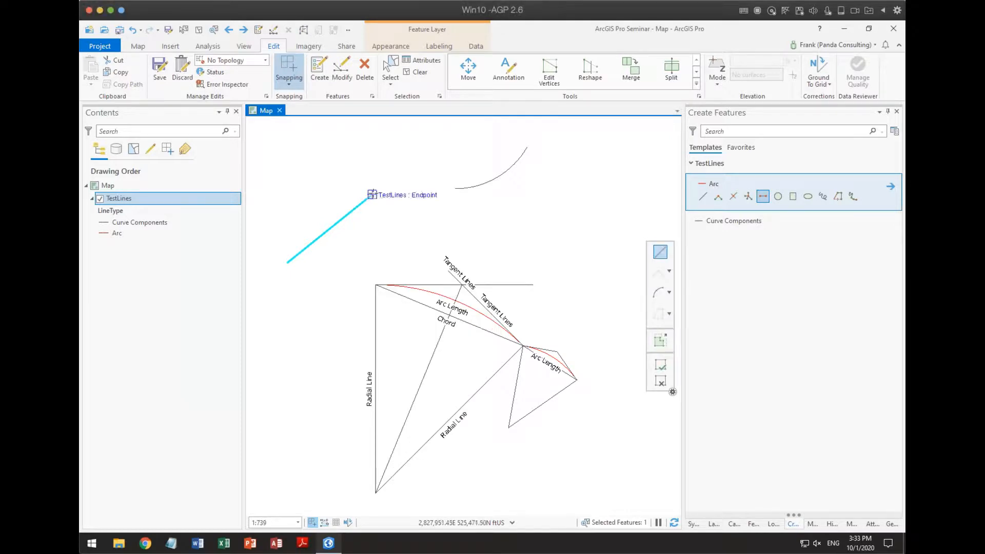
click(374, 194)
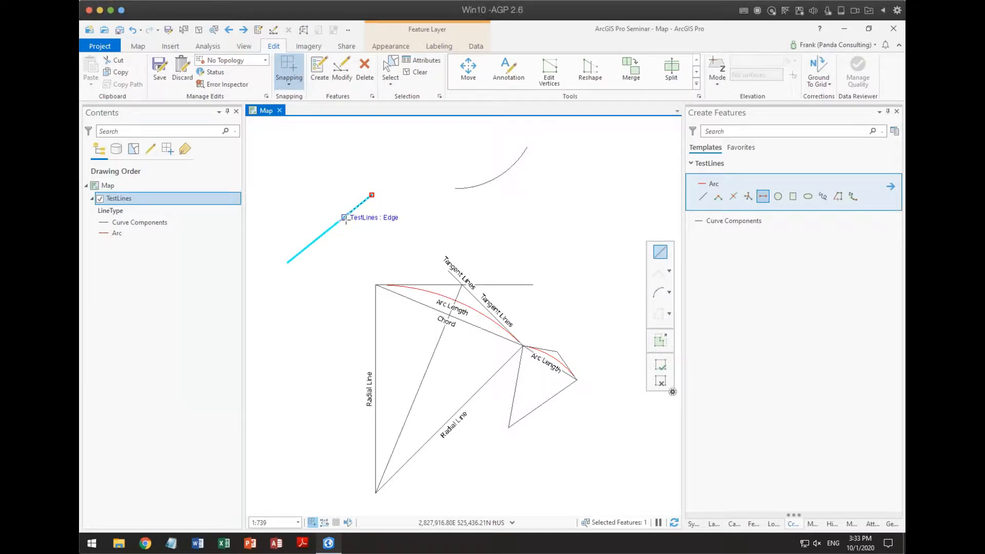
Step: Create a circular arc continuing from the diagonal line by tangent direction, with radius 100 ft, delta angle 60-00-00 and side Right
right_click(346, 220)
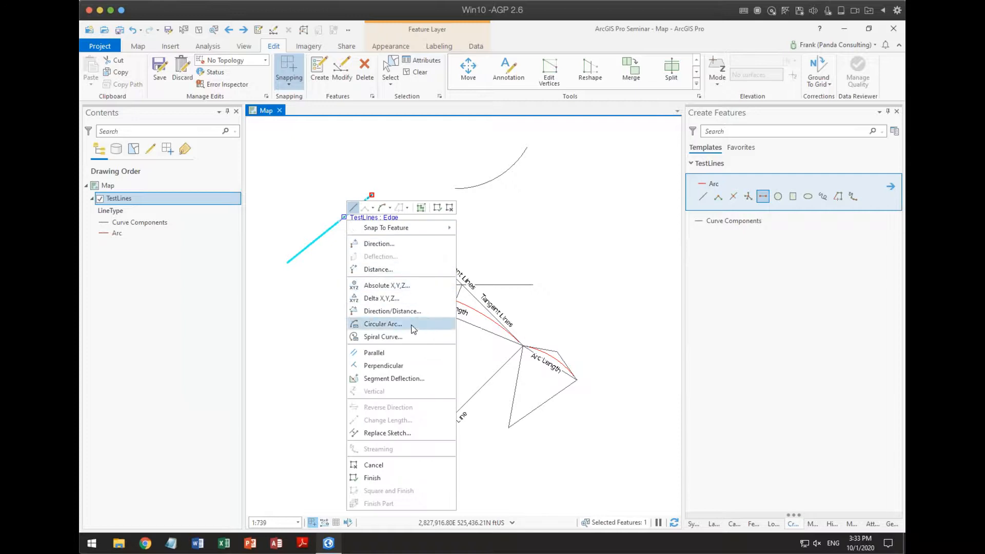
click(382, 324)
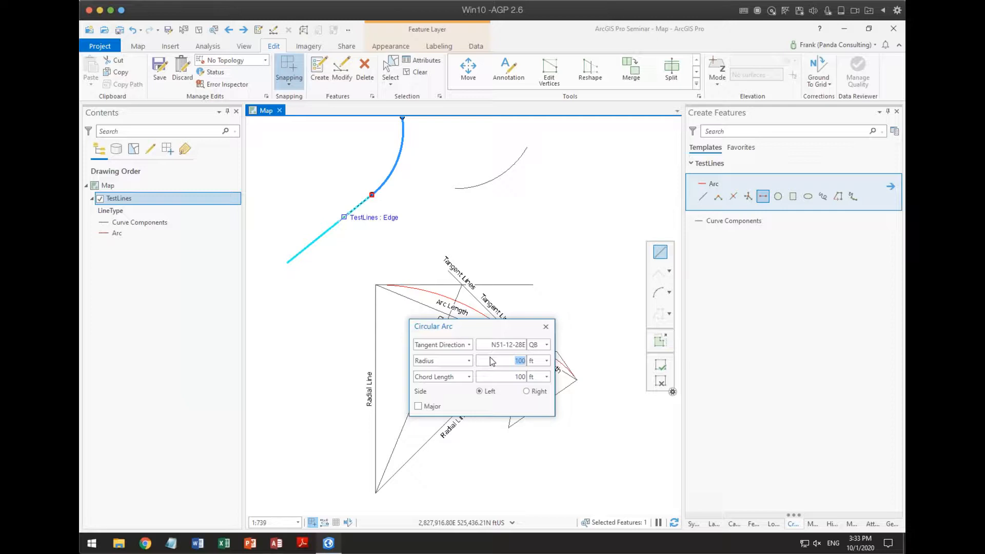
click(468, 377)
click(452, 362)
click(452, 363)
click(452, 362)
click(468, 377)
click(447, 410)
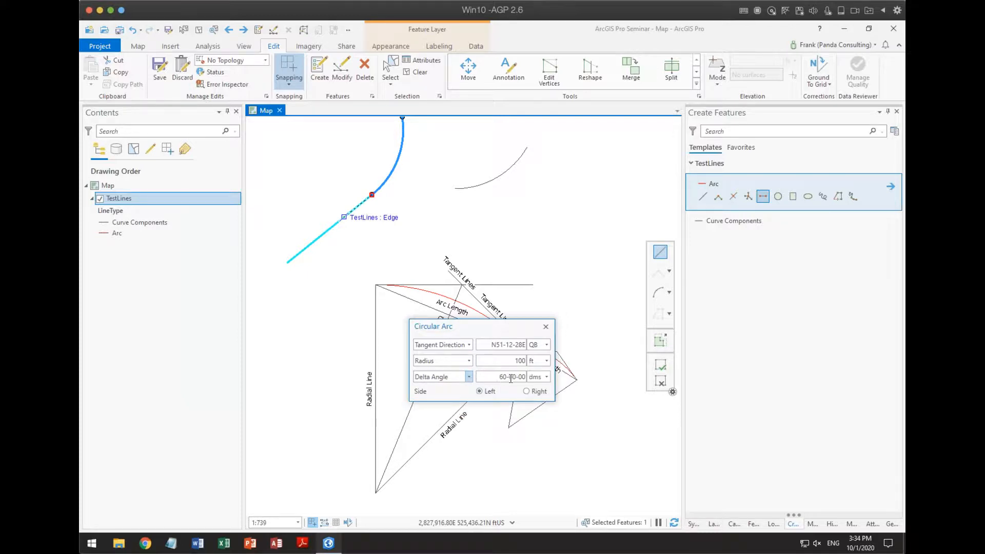
click(526, 391)
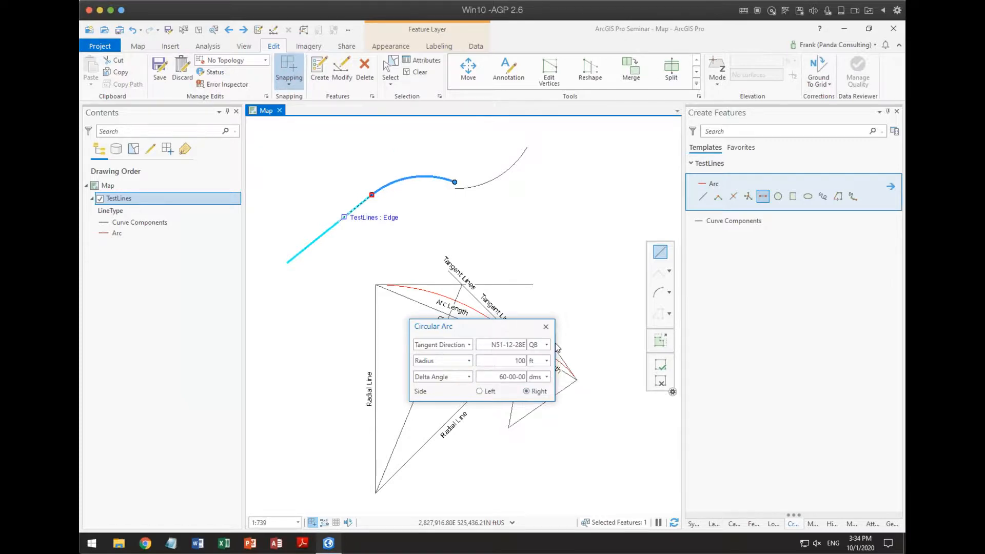
key(Return)
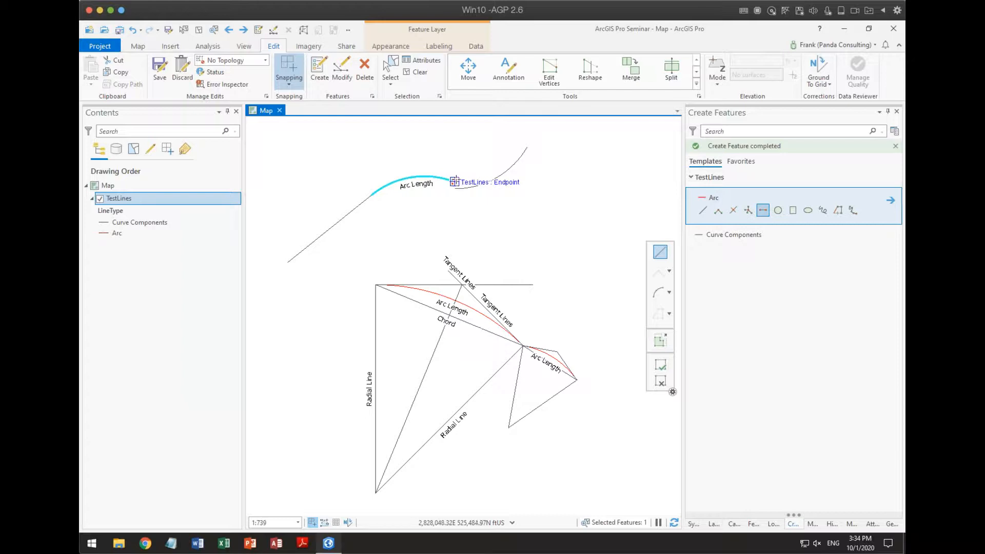
Step: Create a reverse circular arc from the first arc's far end, with tangent direction, radius 100 ft, delta angle 60-00-00 and side Left
right_click(455, 181)
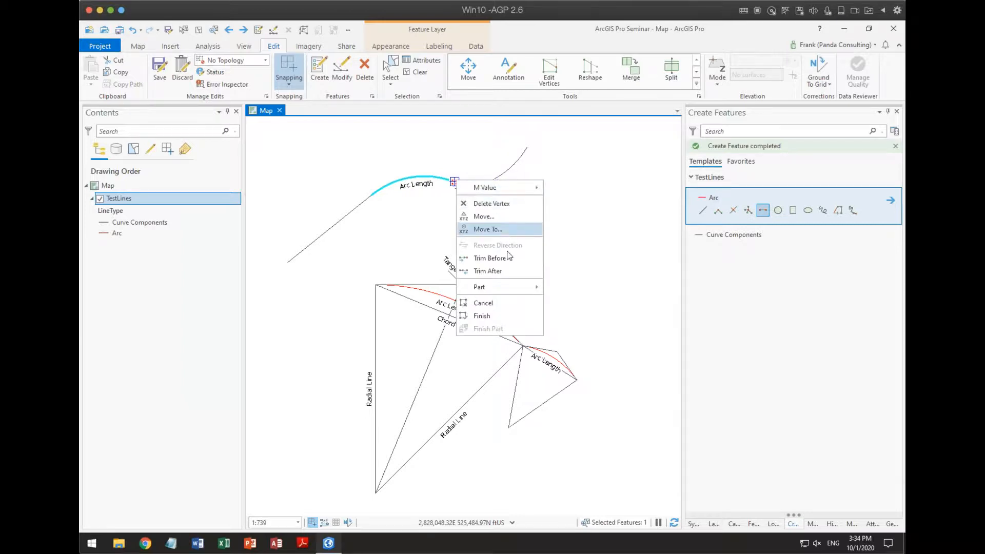
click(446, 182)
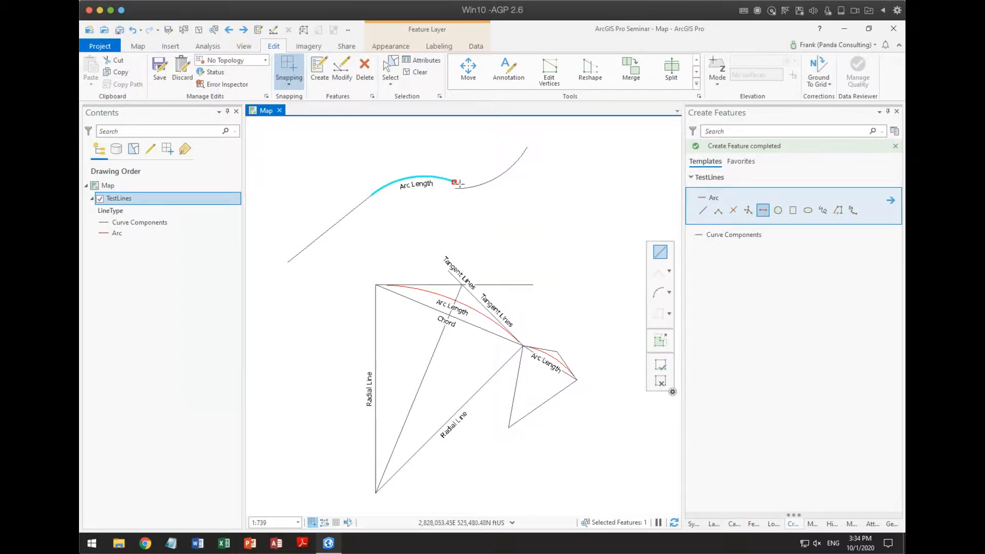
right_click(458, 185)
click(495, 289)
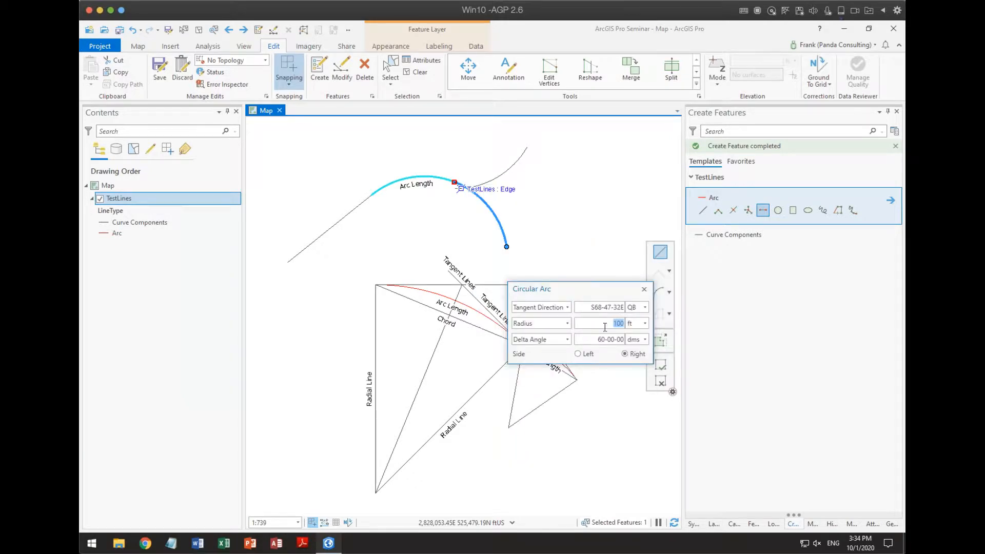
click(579, 354)
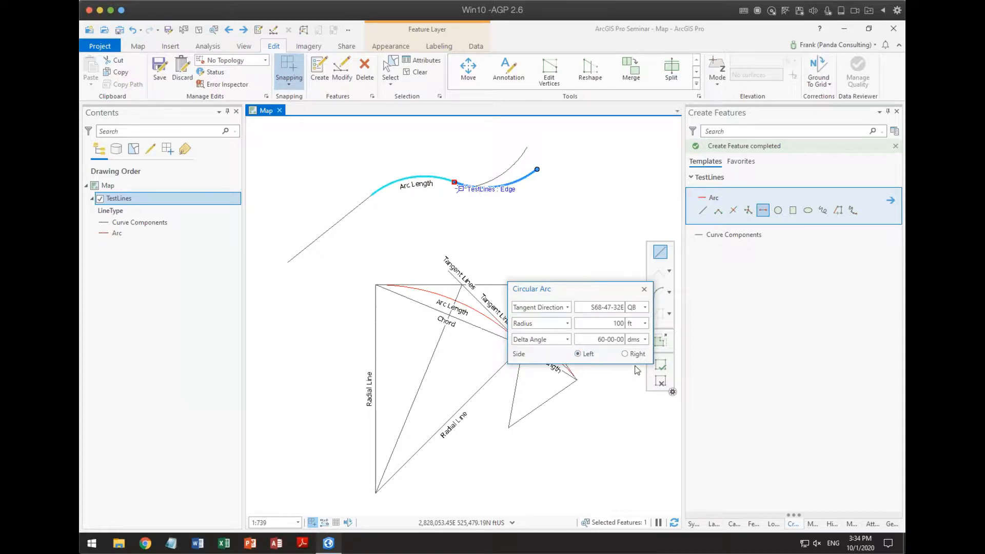
key(Return)
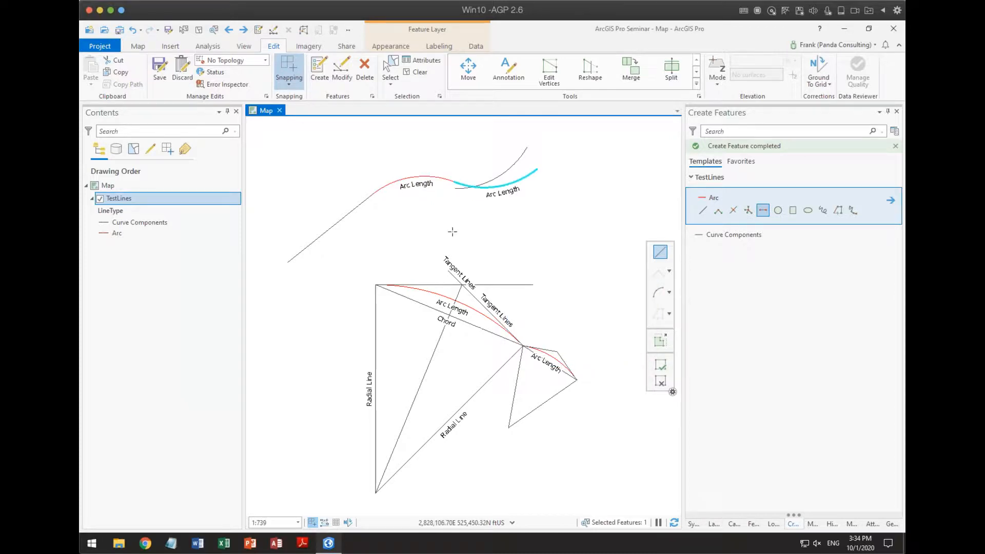
Step: Clear the selection and draw the second arc's chord as a two-point Curve Components line from the arcs' shared endpoint to its far end
drag(474, 219, 462, 263)
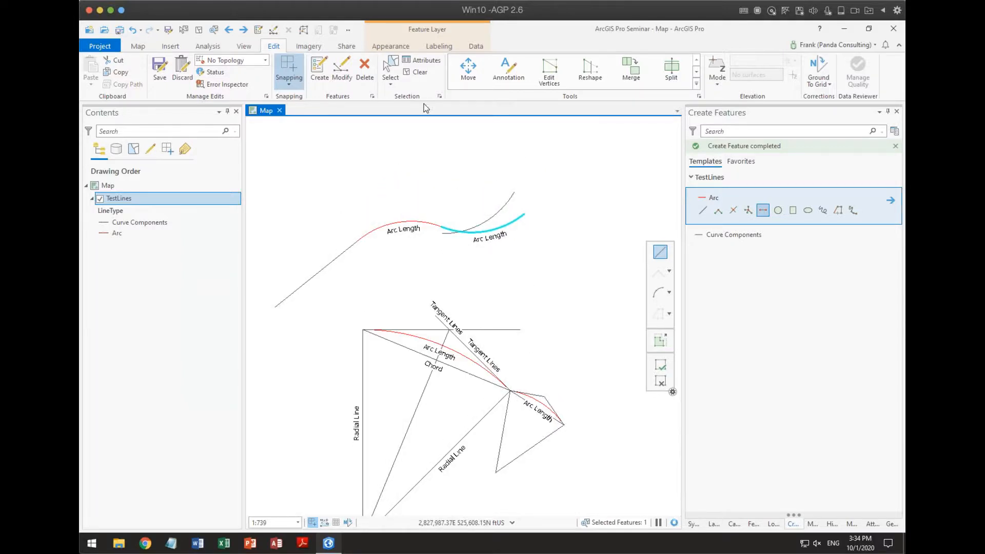
click(414, 72)
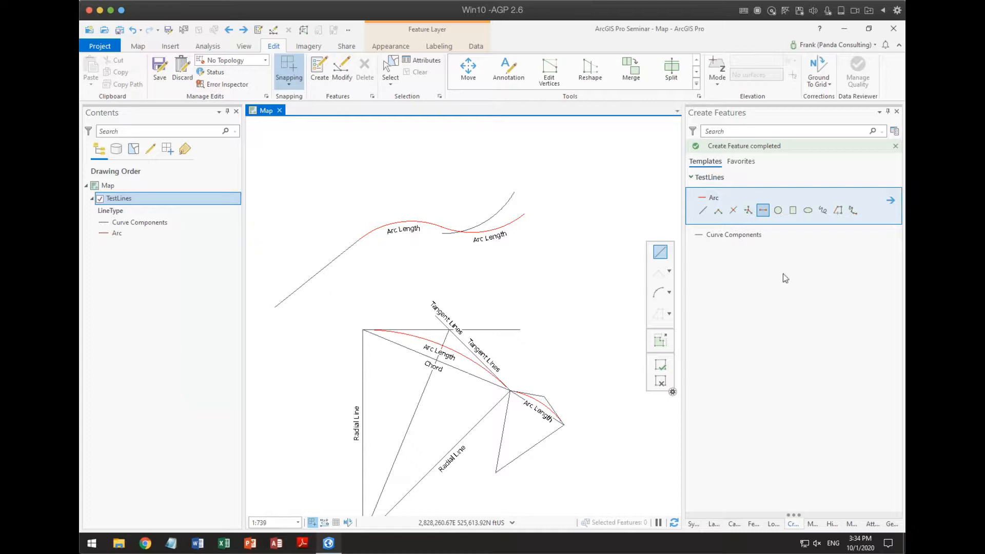
click(704, 237)
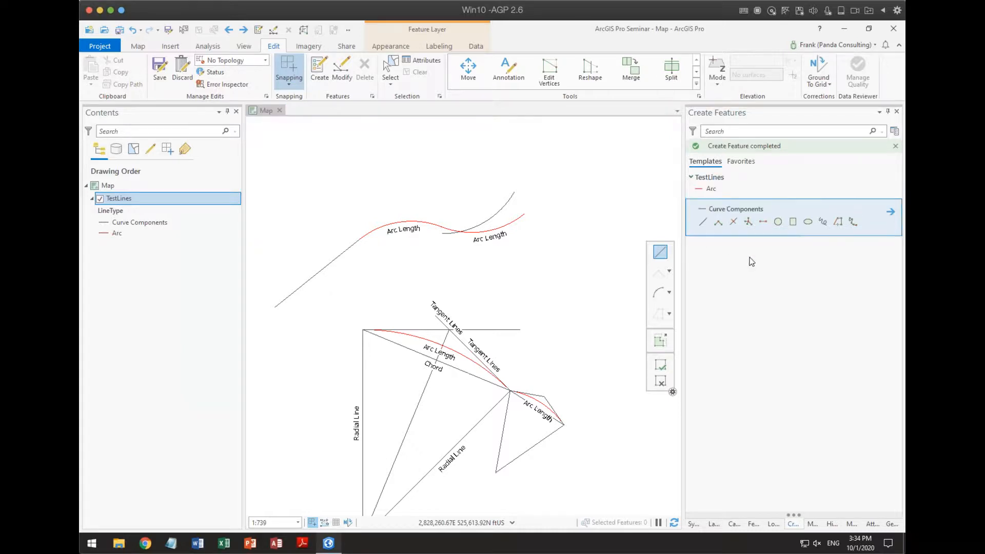
click(763, 209)
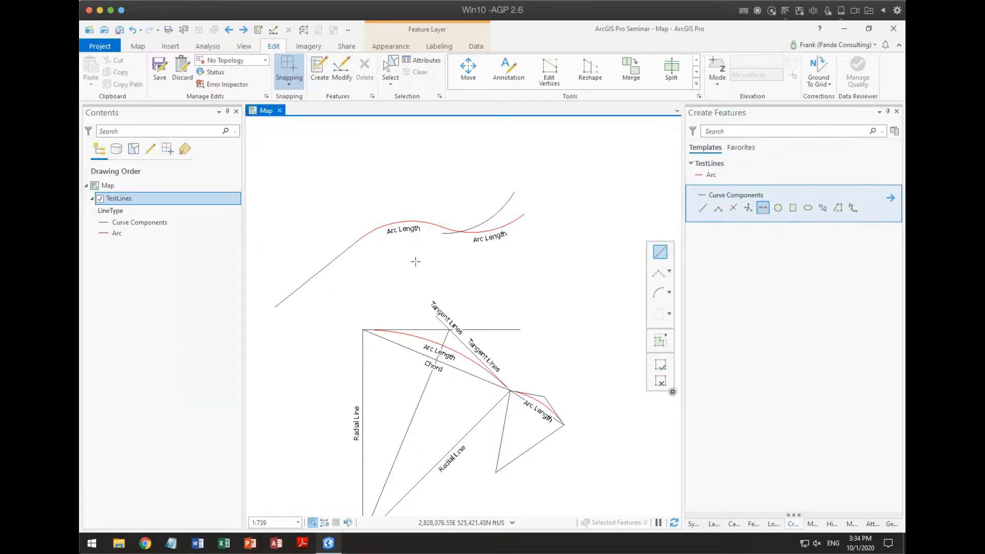
click(442, 227)
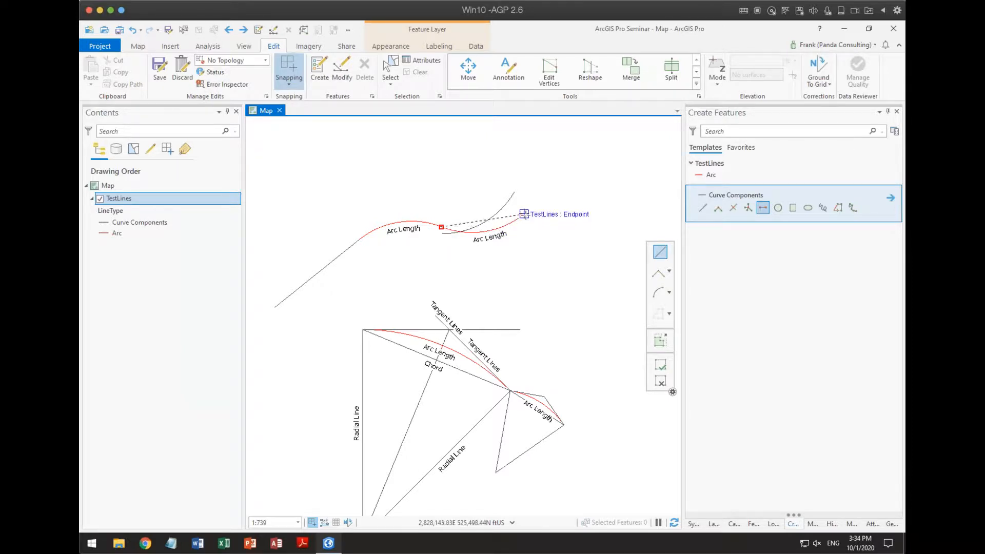
click(661, 382)
Step: Try to draw the first arc's chord from the arcs' shared endpoint to the diagonal line's upper end, and undo it
click(442, 228)
double_click(359, 240)
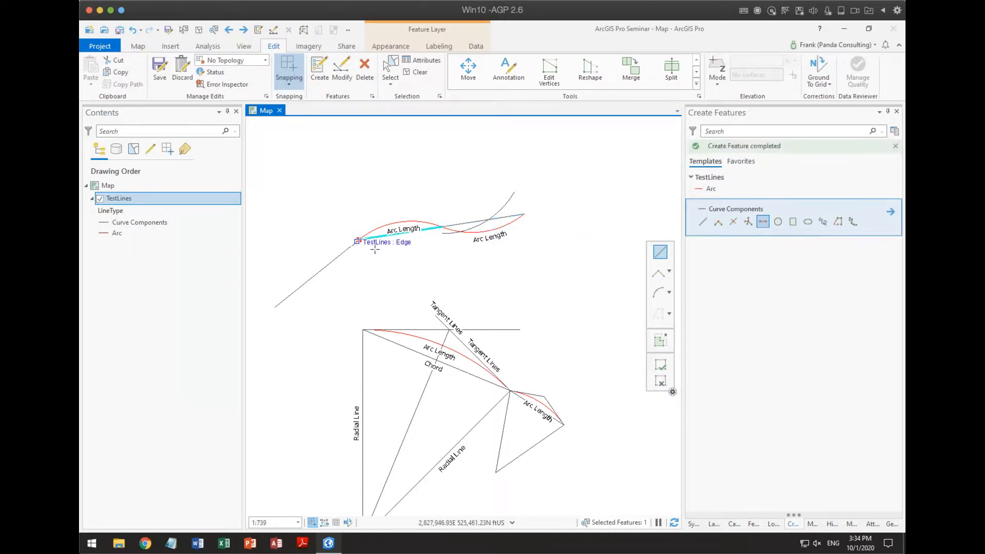
key(Escape)
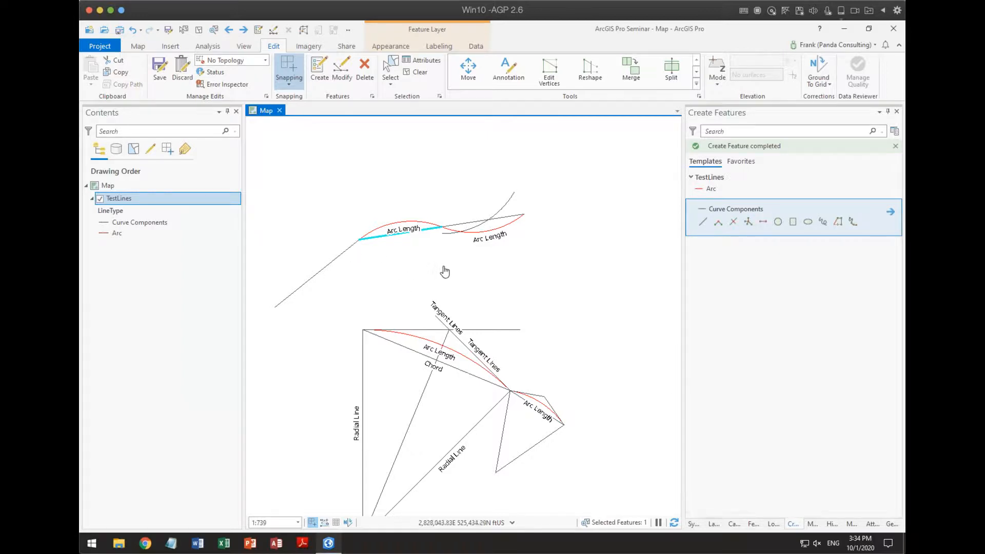
click(446, 274)
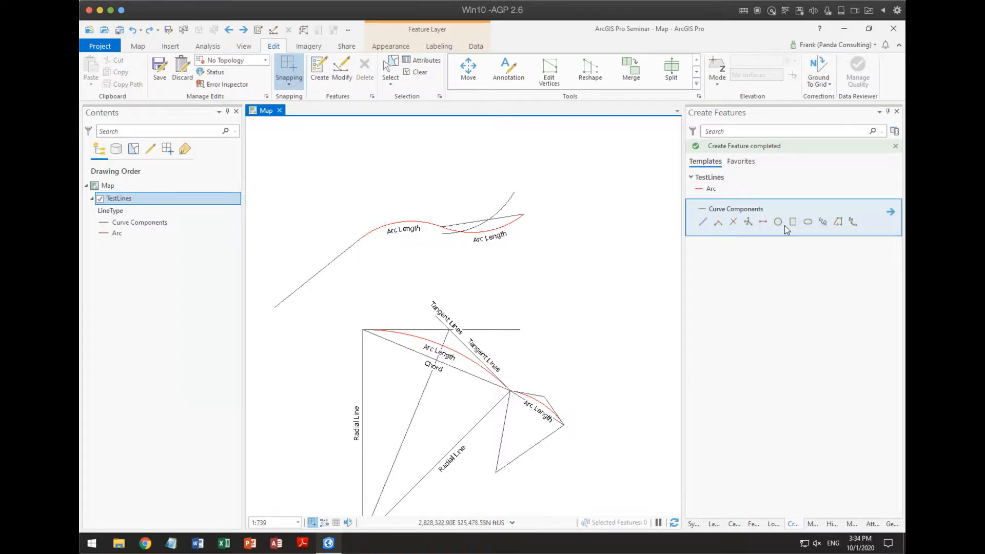
Step: Draw the first arc's chord with the Curve Components template, snapping from the arcs' shared endpoint to the diagonal line's upper endpoint
click(762, 222)
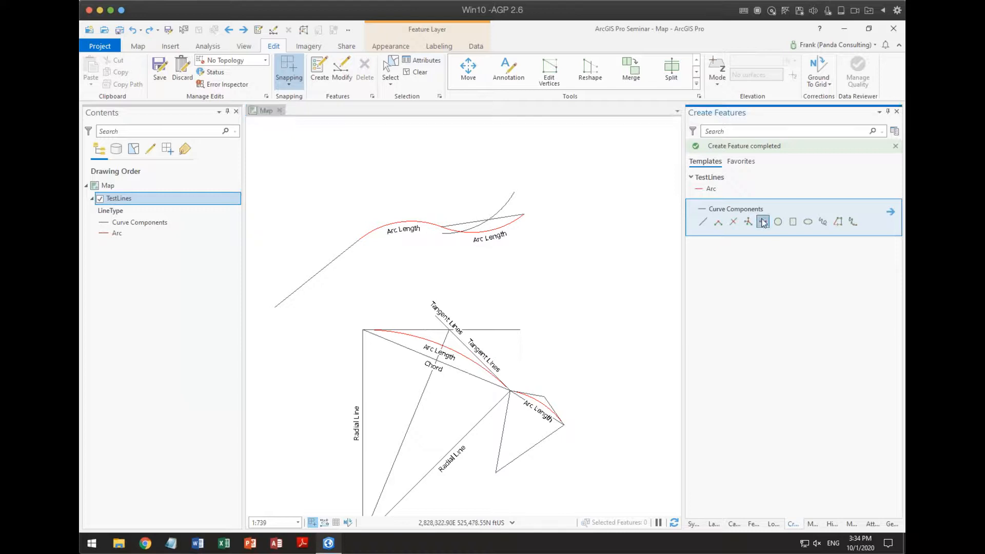
click(441, 226)
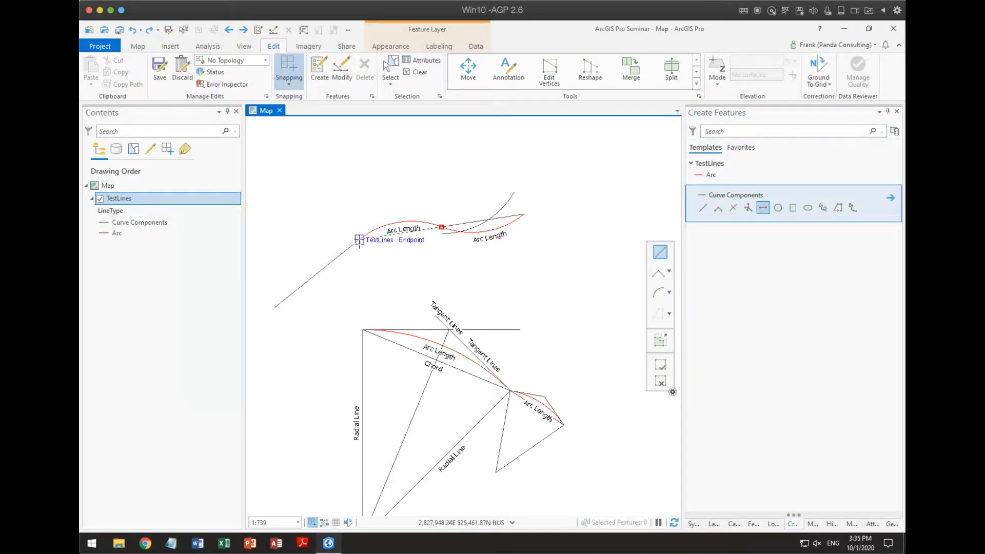
click(359, 239)
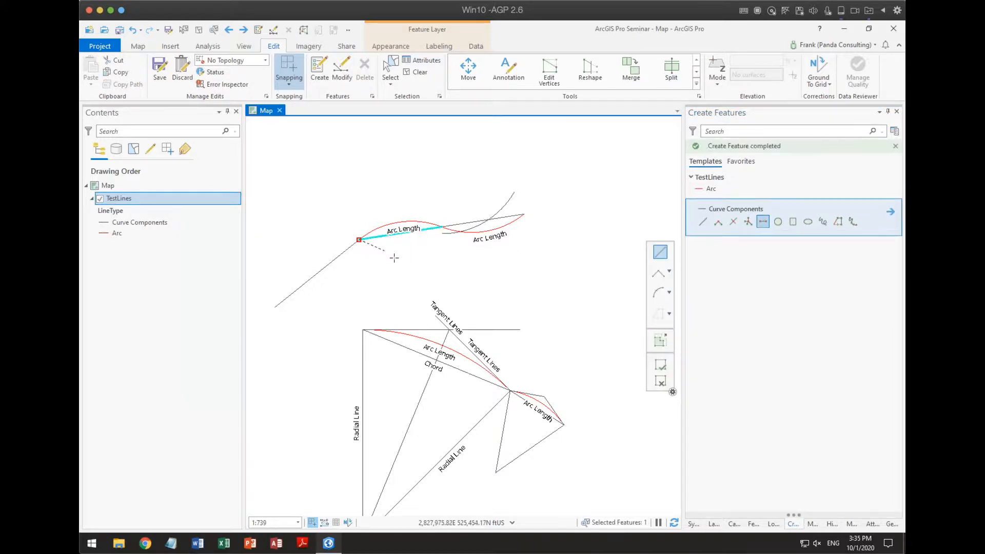
Step: Draw a 60 ft Curve Components line perpendicular to the diagonal line from its upper end, and end the continuing sketch
right_click(317, 276)
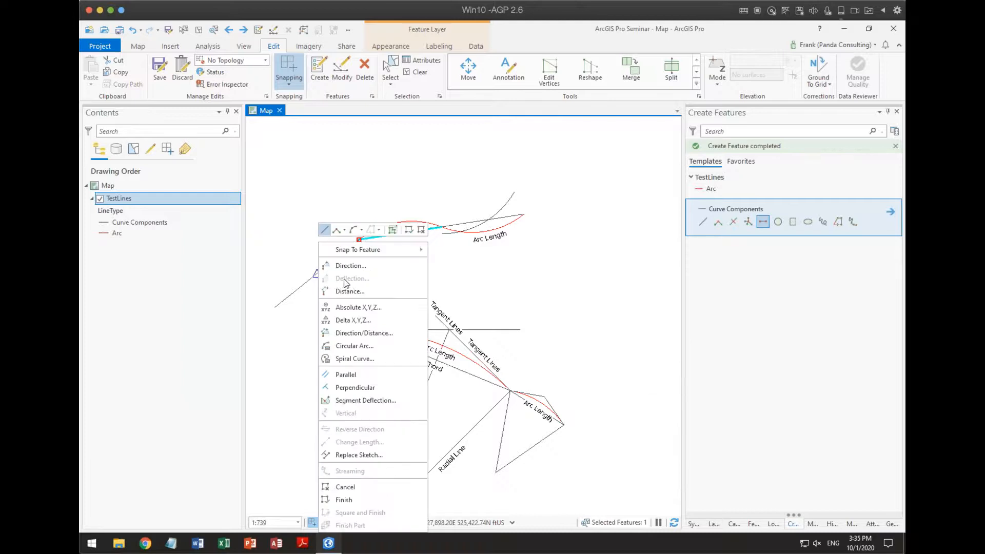
click(355, 388)
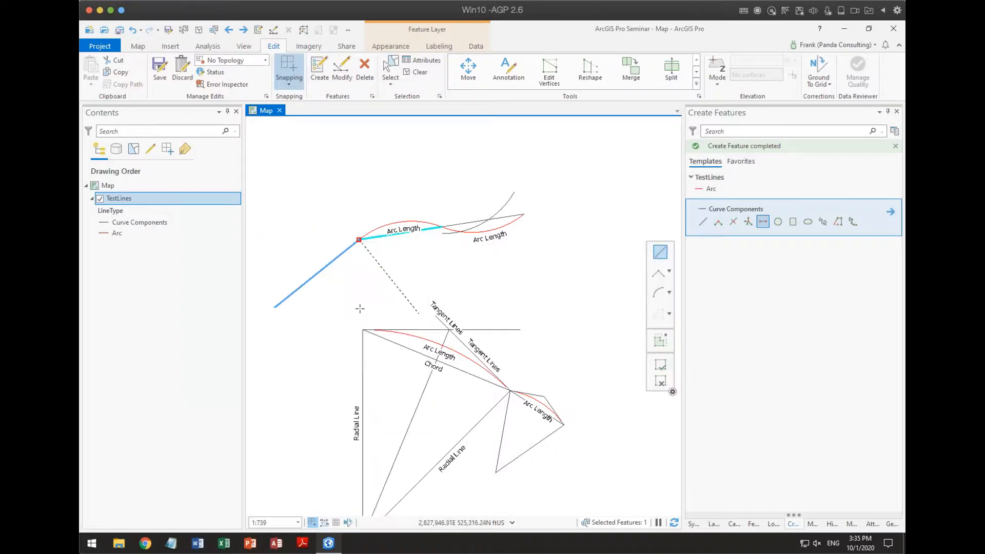
right_click(417, 308)
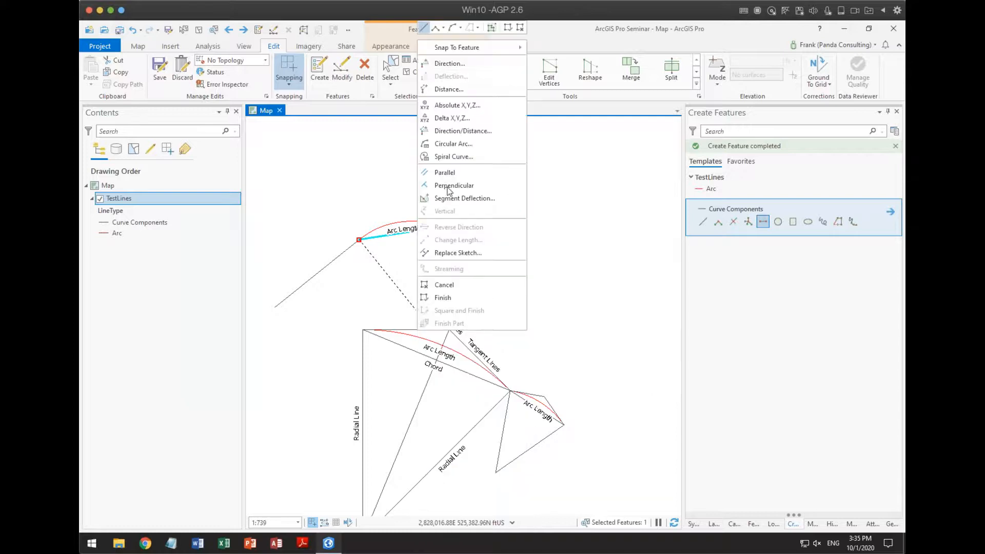
click(462, 91)
text(60)
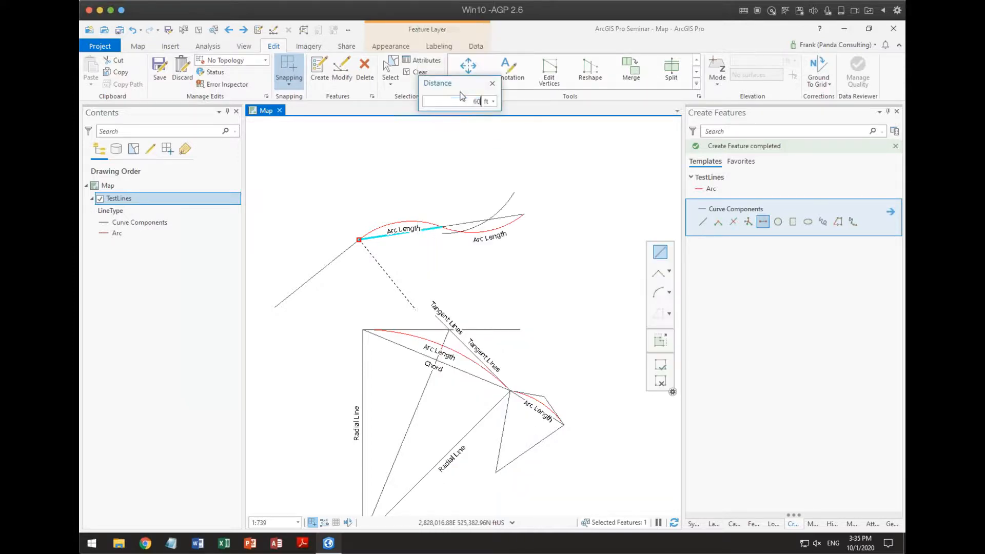
key(Return)
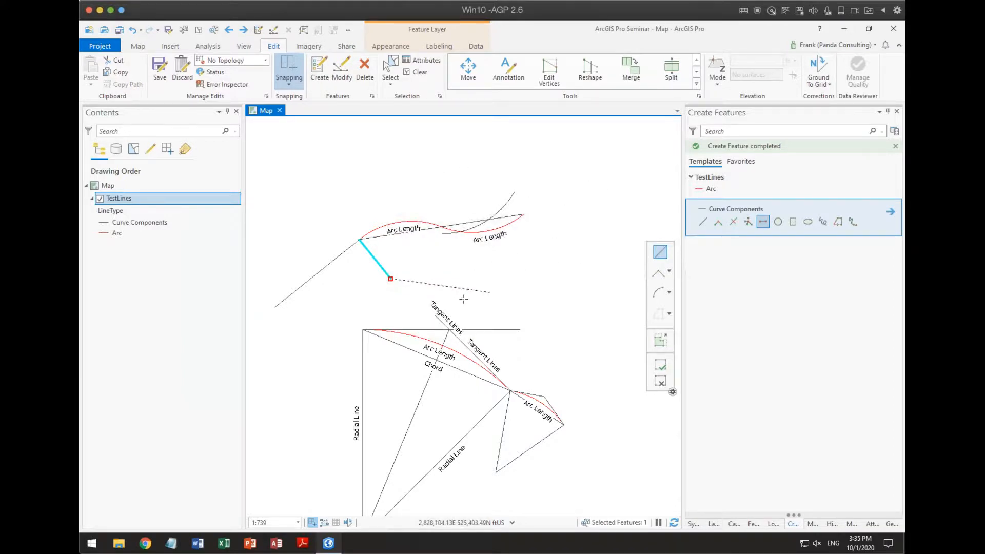
key(F2)
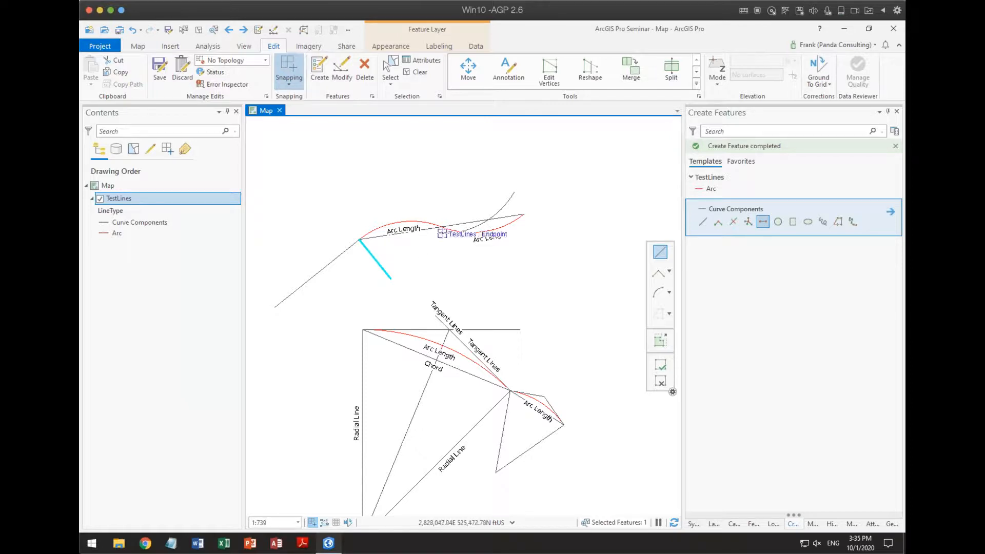
Step: Draw a Curve Components line from the arcs' shared endpoint below the first arc, and a parallel line from that endpoint above the second arc
click(441, 226)
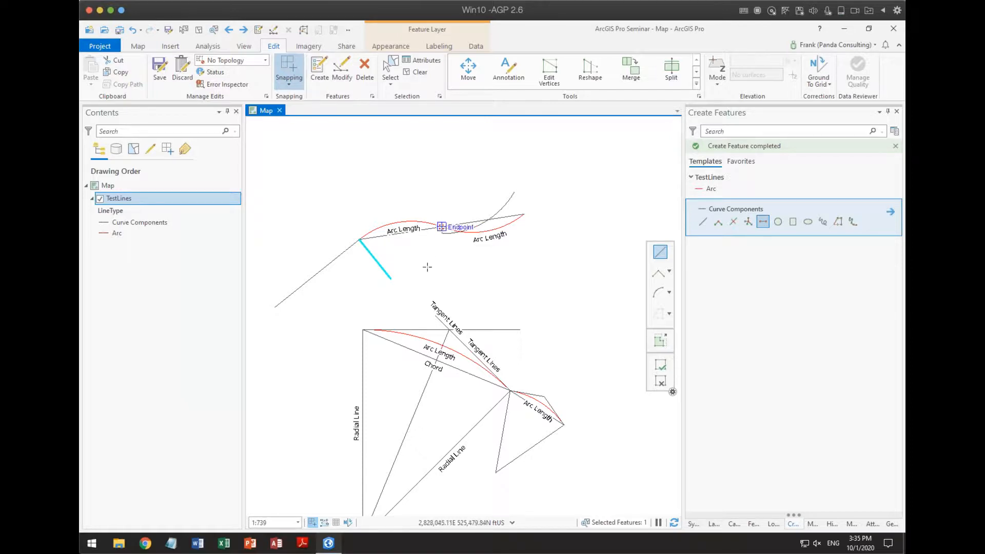
double_click(422, 295)
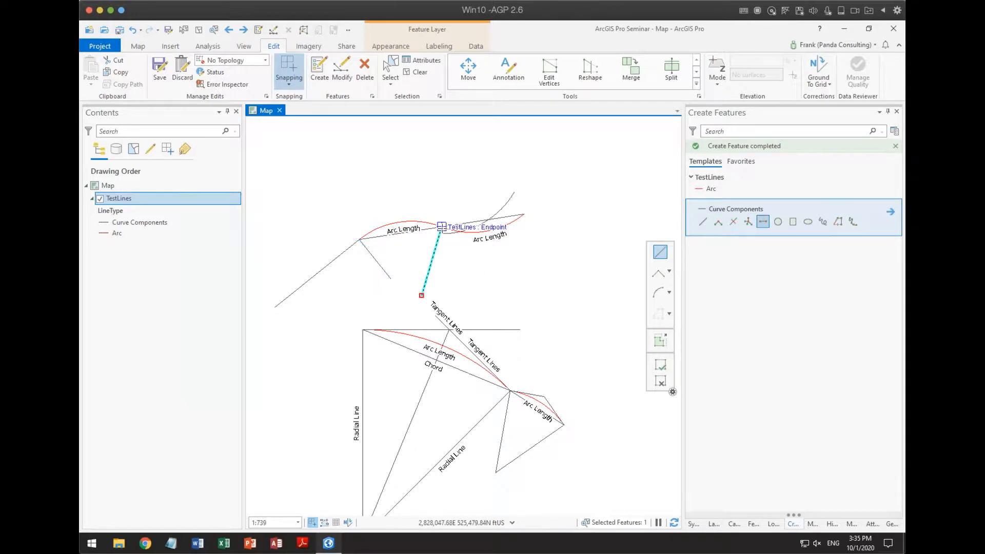
click(442, 228)
right_click(427, 276)
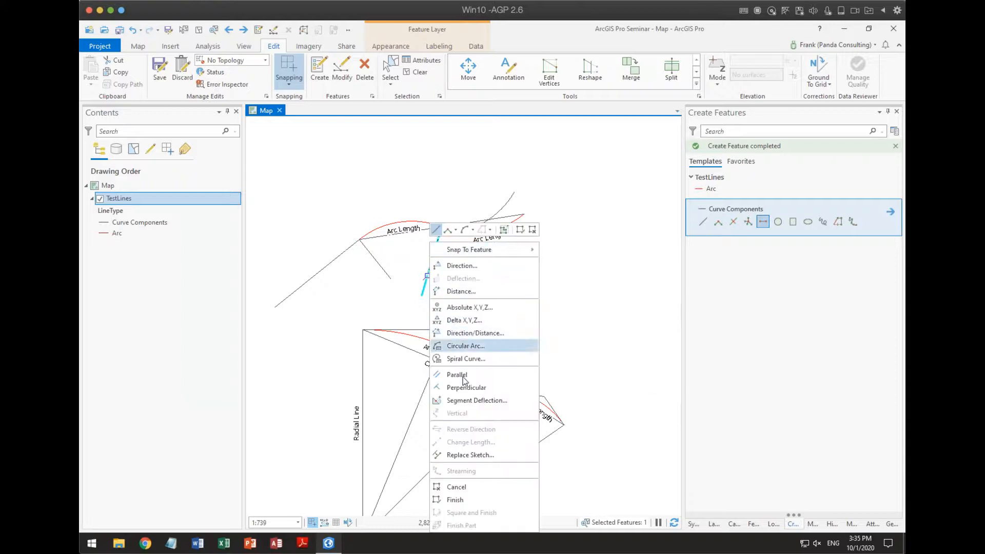
click(463, 380)
click(456, 160)
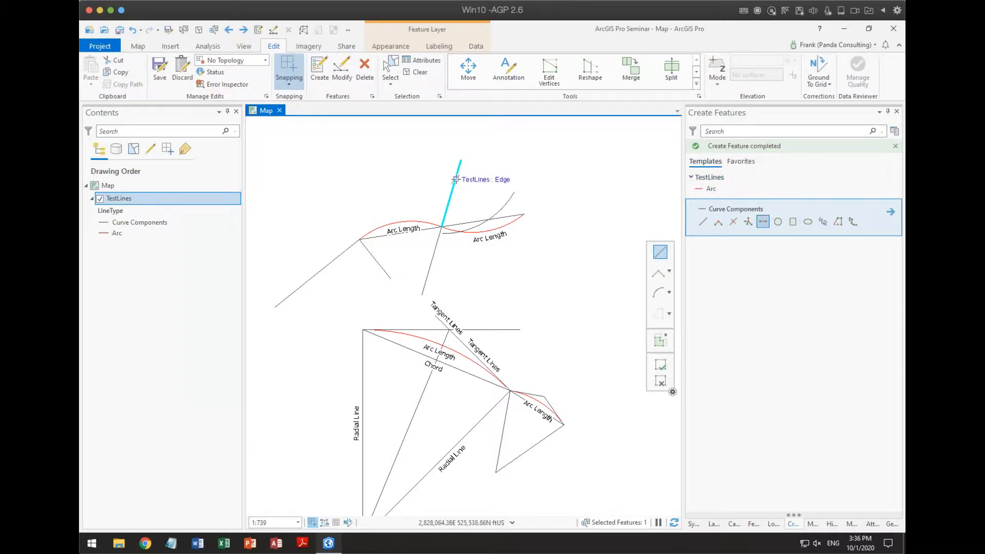
Step: Delete the stray arc that crosses the second arc and its chord
click(390, 67)
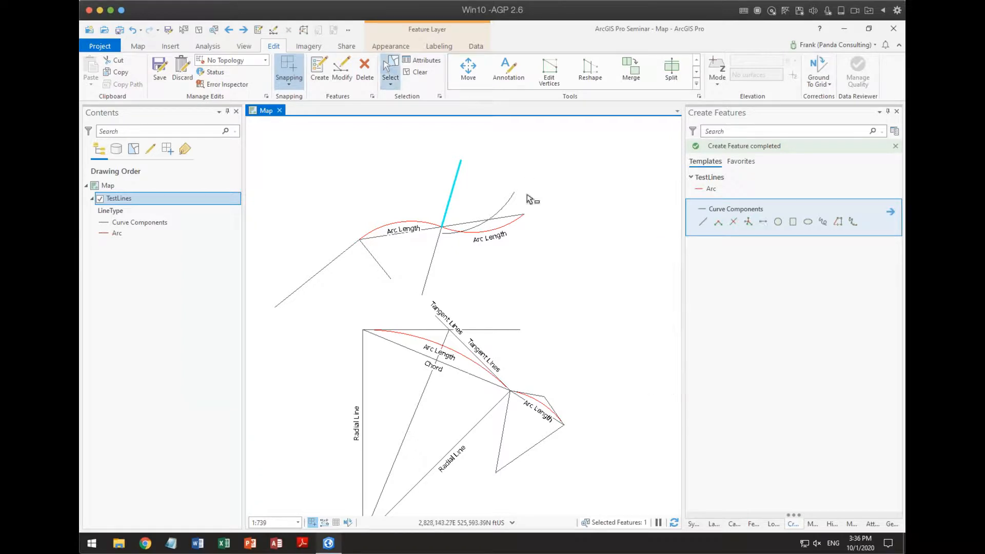
click(511, 196)
key(Delete)
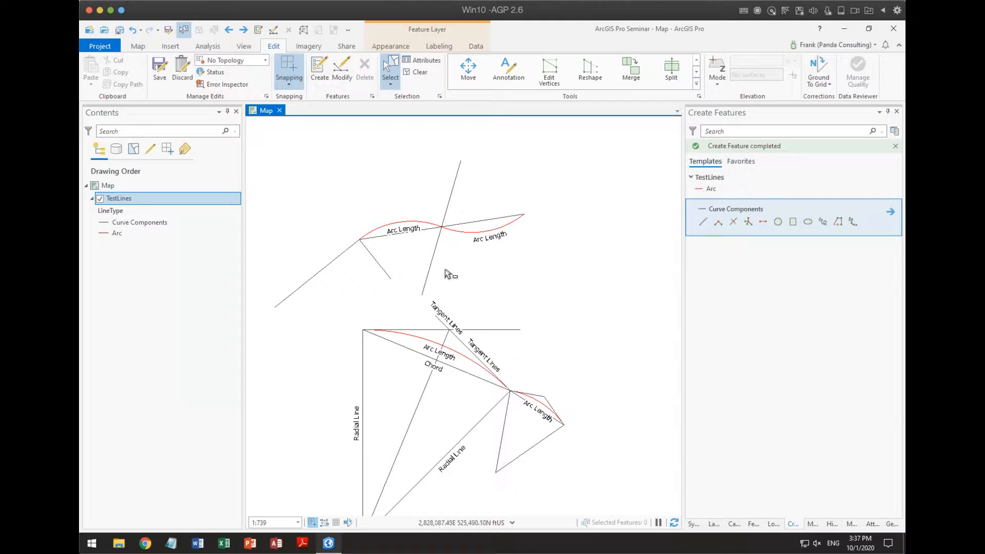
Step: Select and delete the second arc, its chord and the radial line above it
click(455, 172)
shift+click(490, 227)
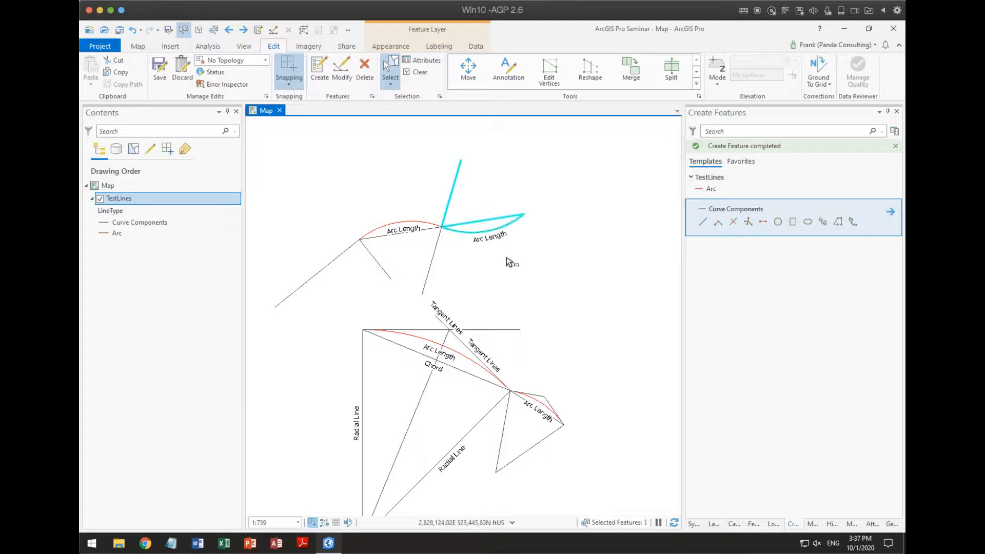
key(Delete)
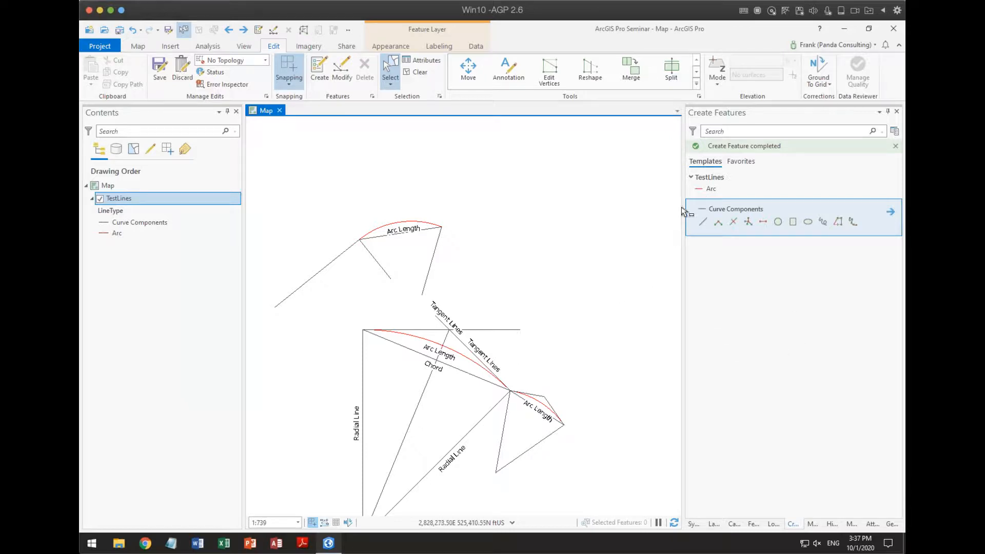
click(697, 192)
click(763, 197)
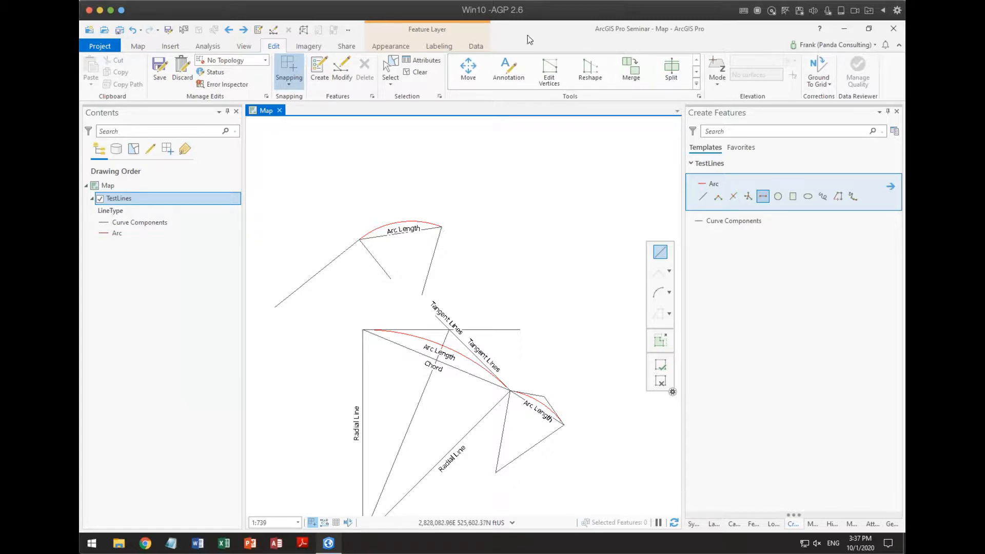
click(442, 227)
right_click(470, 219)
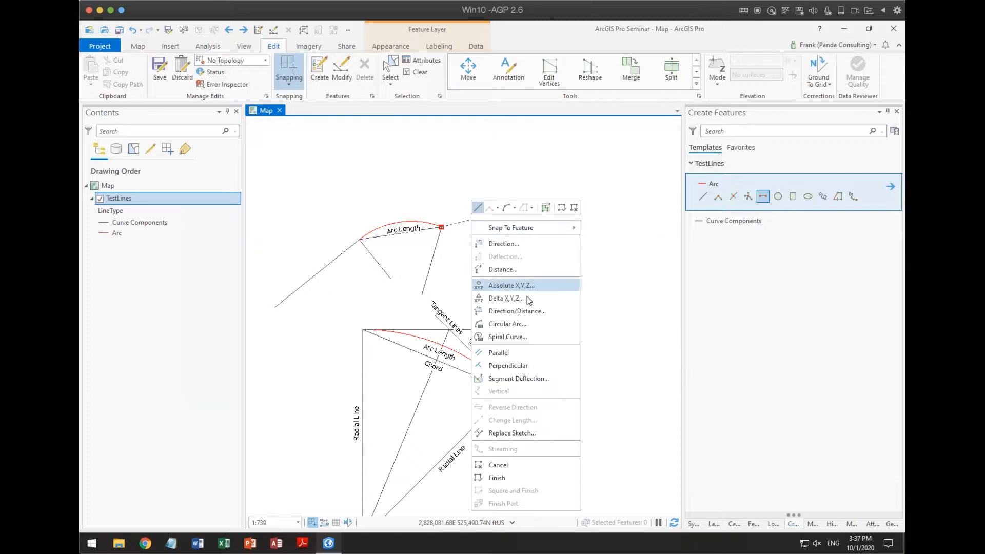
click(528, 321)
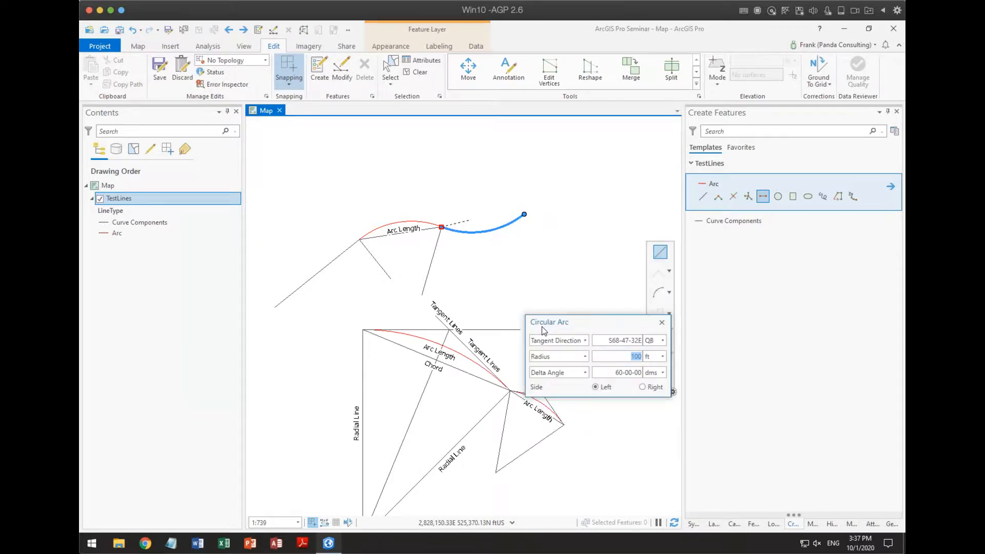
click(585, 340)
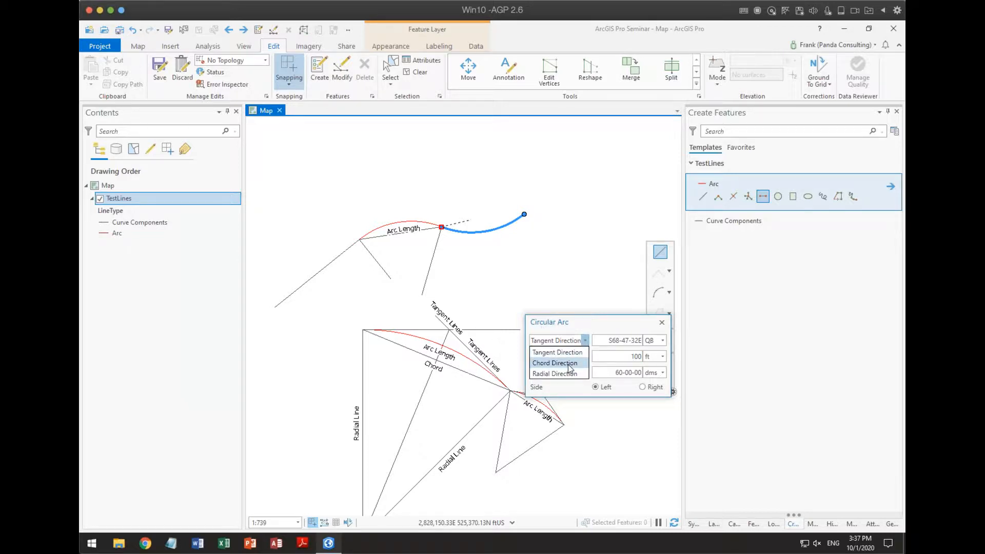
key(Escape)
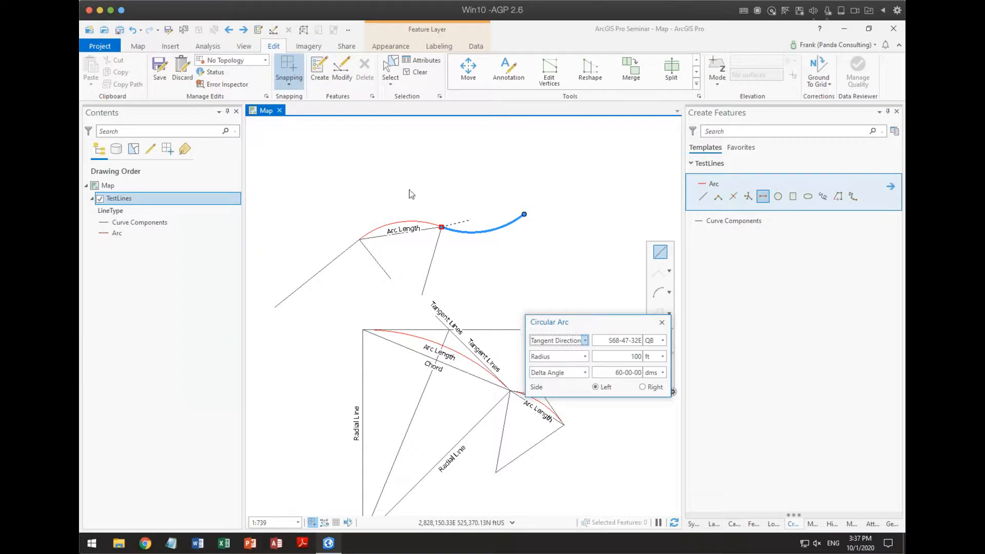
key(Escape)
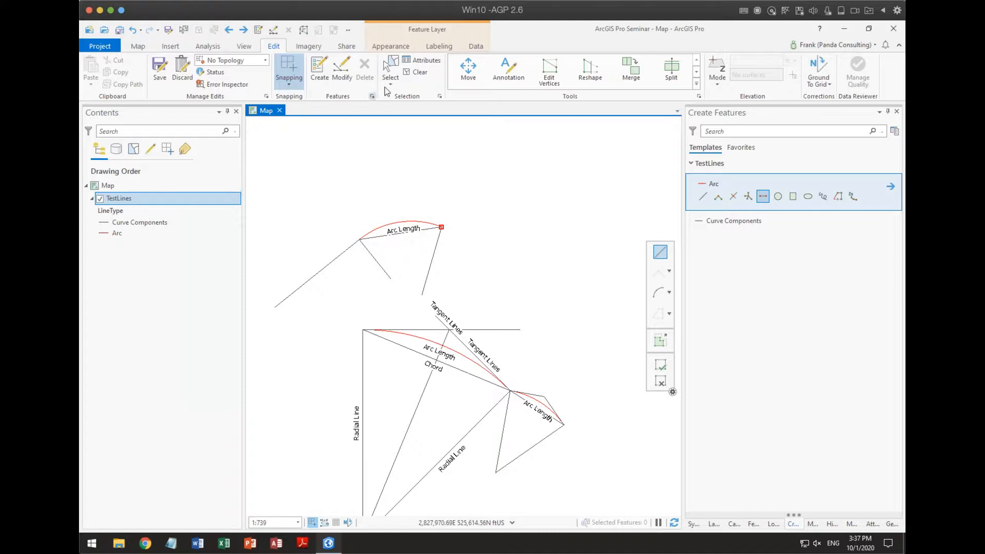
Step: Draw a circular Arc feature from the first arc's far endpoint with chord direction 15-1, radius 100 ft, delta angle 60-00-00 and side Right
click(390, 69)
click(403, 235)
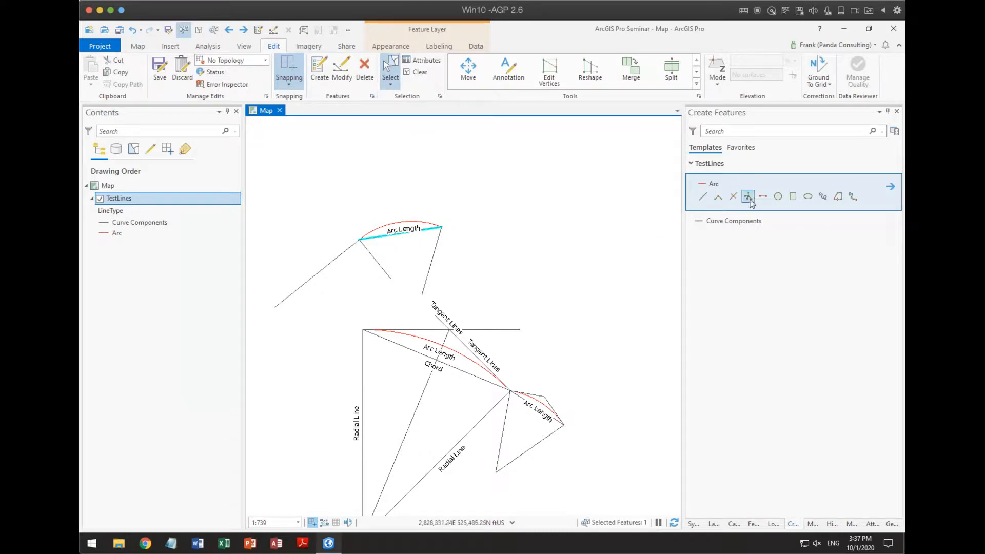
click(762, 197)
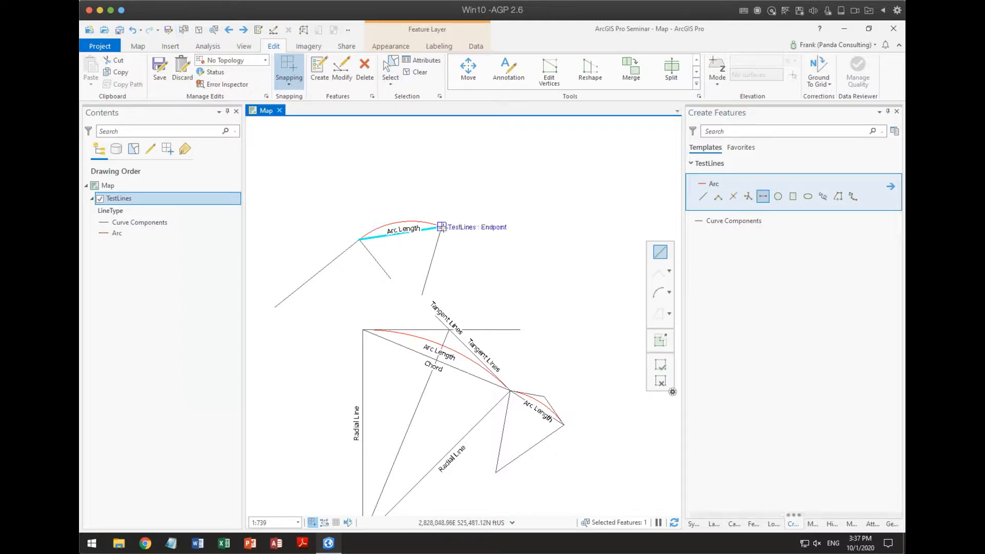
right_click(450, 228)
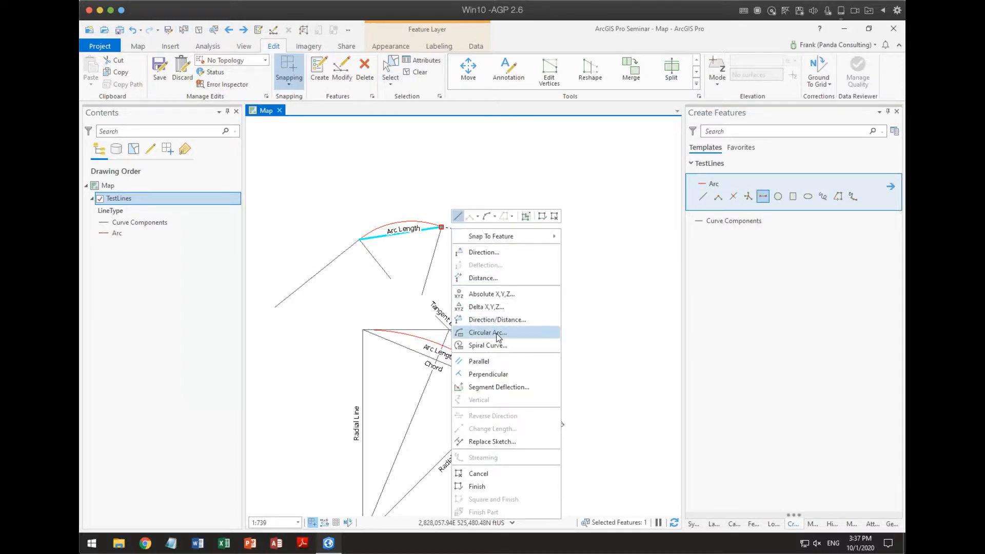
click(495, 332)
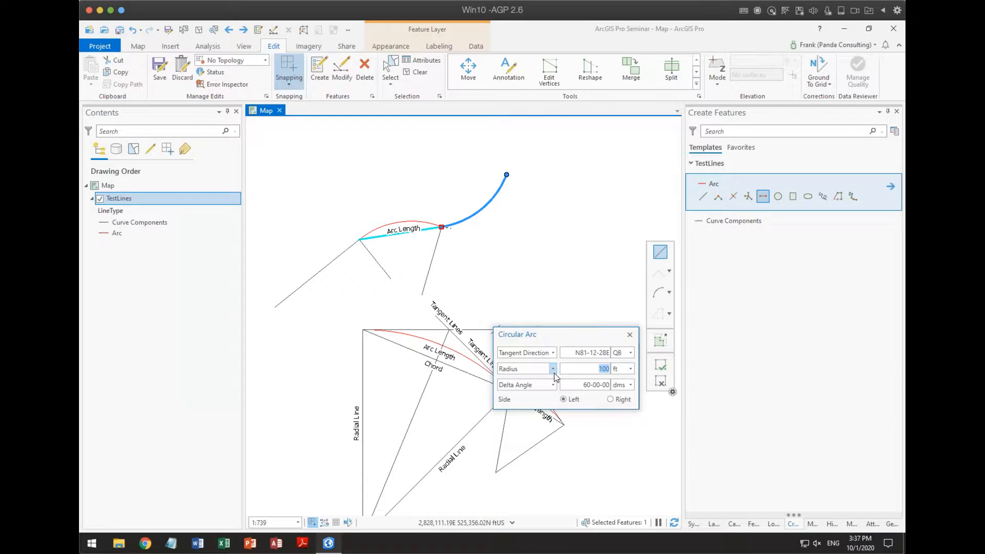
click(553, 353)
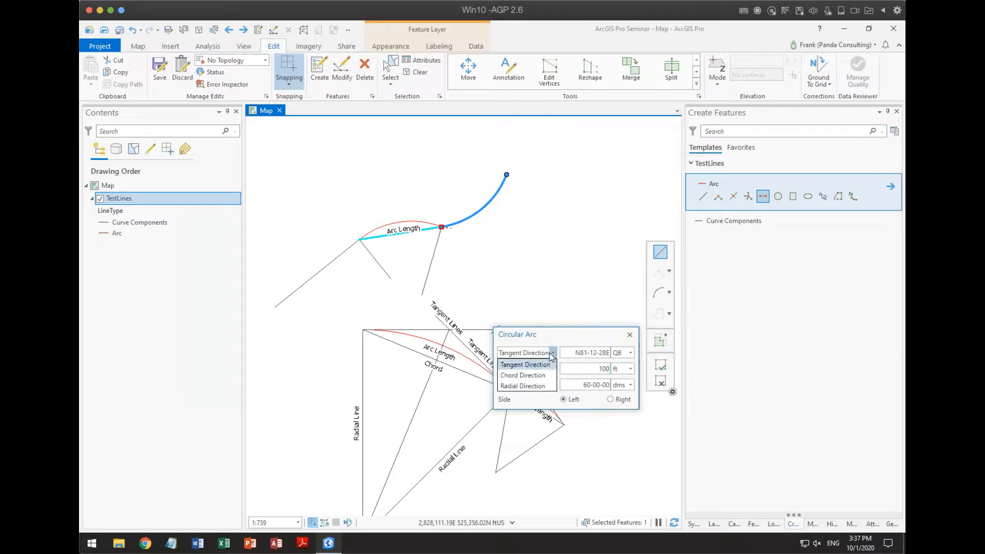
click(538, 376)
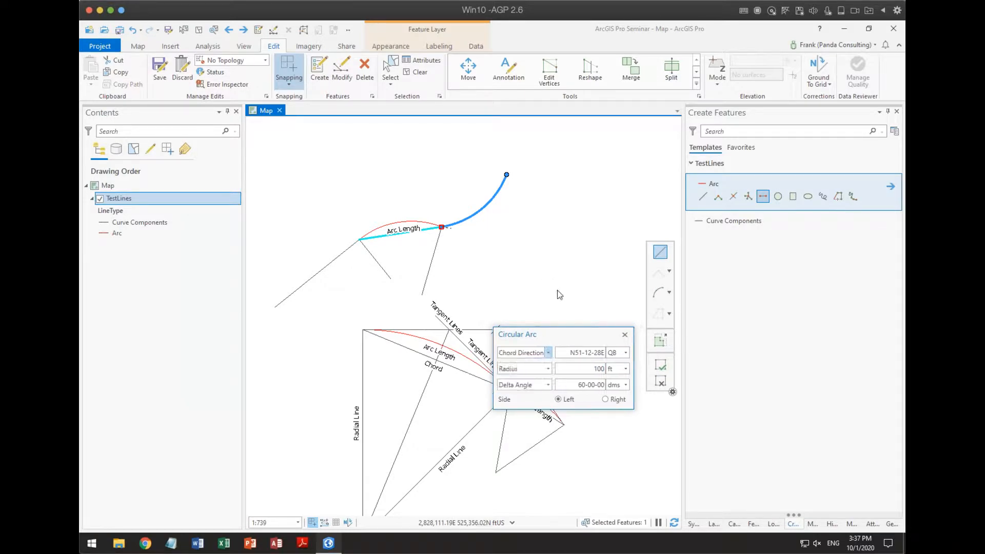
click(605, 400)
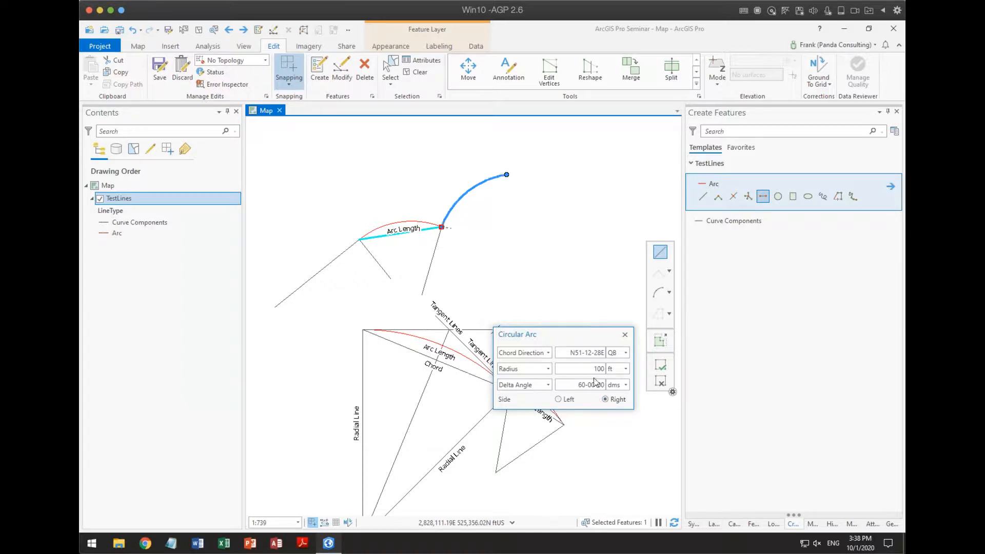
drag(572, 353, 607, 359)
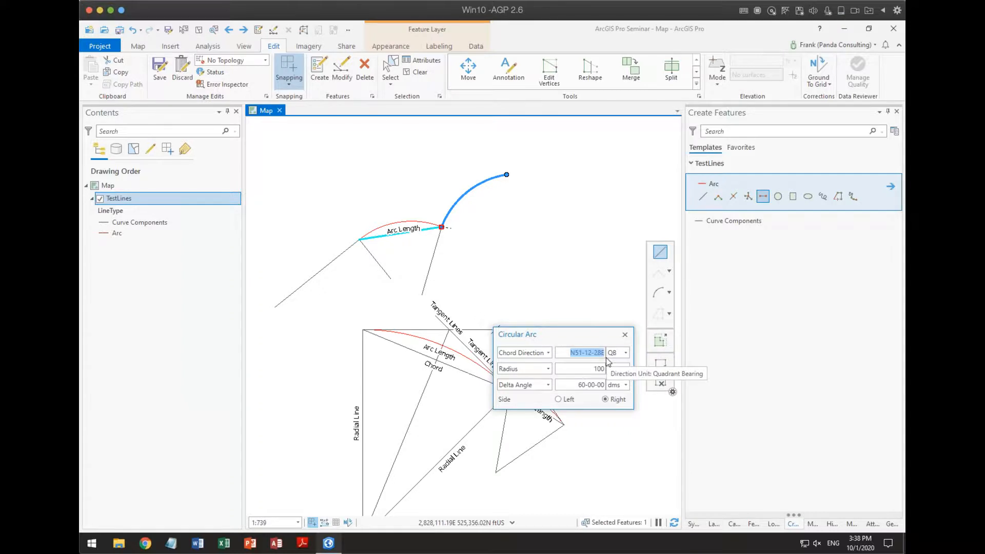
text(15-1)
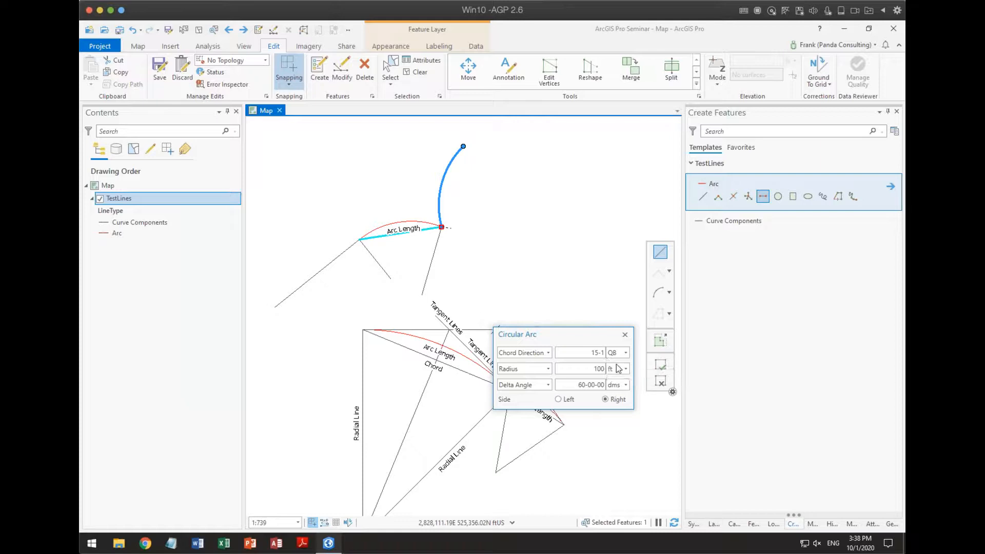
key(Return)
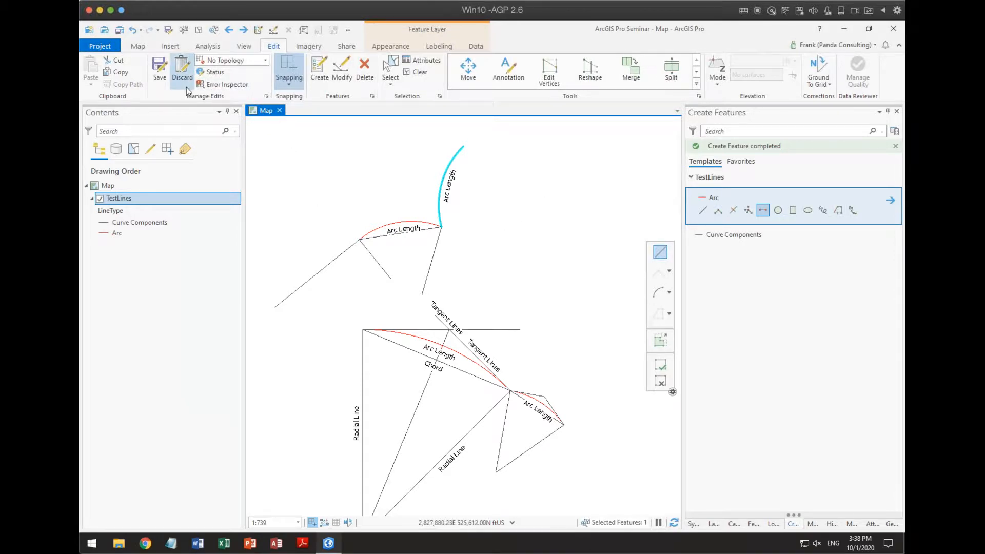
Step: Delete the first arc's chord and the two radial lines at its ends
click(390, 69)
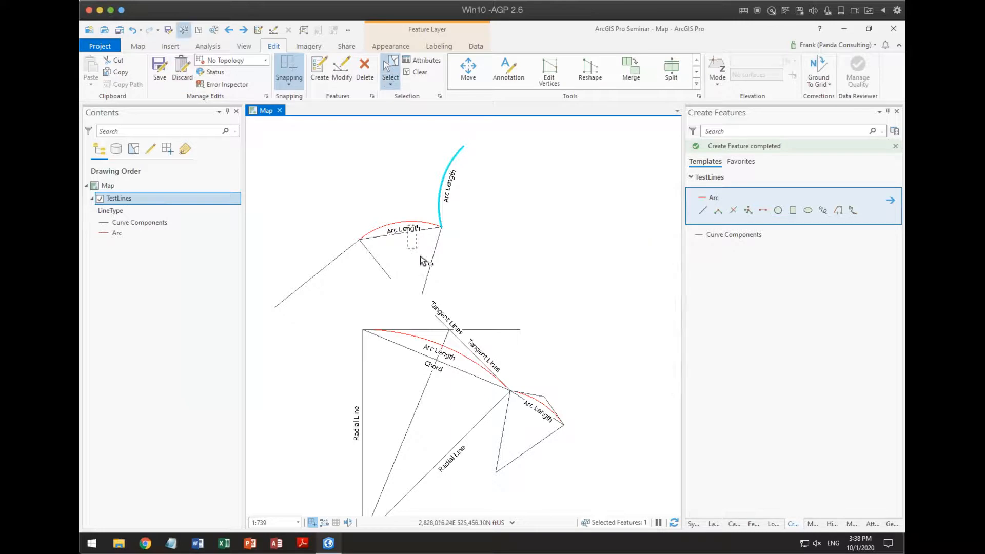
click(428, 288)
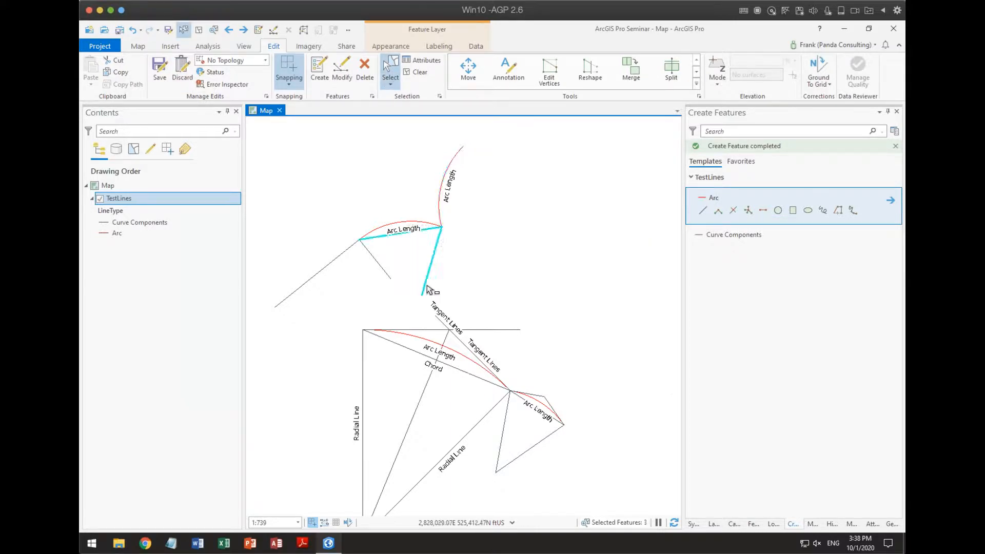
click(428, 288)
click(371, 254)
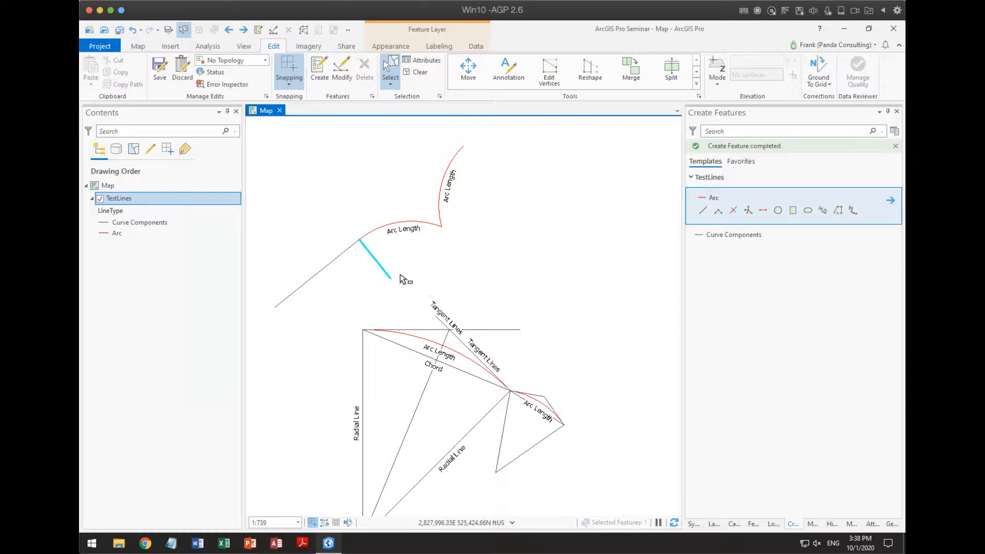
key(Delete)
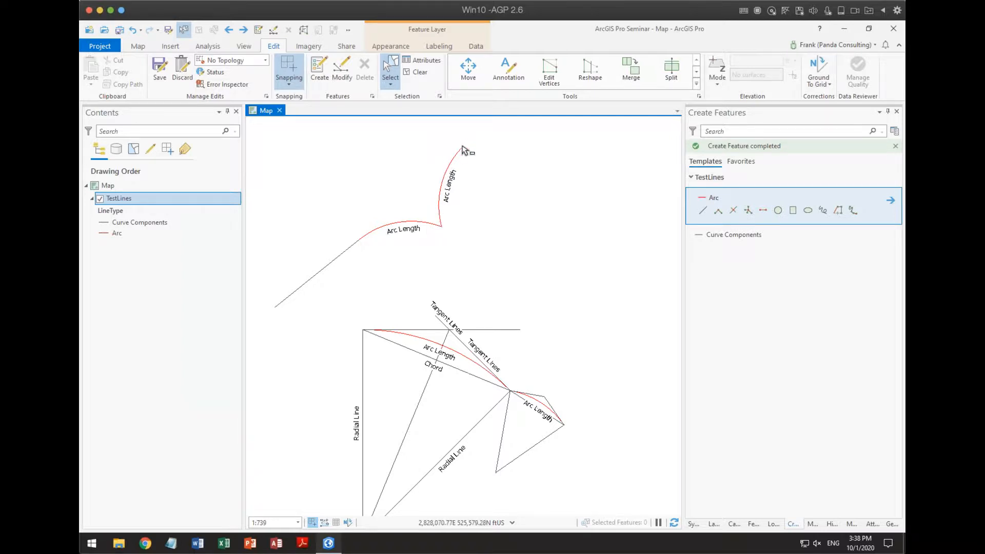
Step: Draw the chords of both arcs as two-point Curve Components lines snapped to the arc endpoints, and end the continuing sketch with nothing selected
click(442, 231)
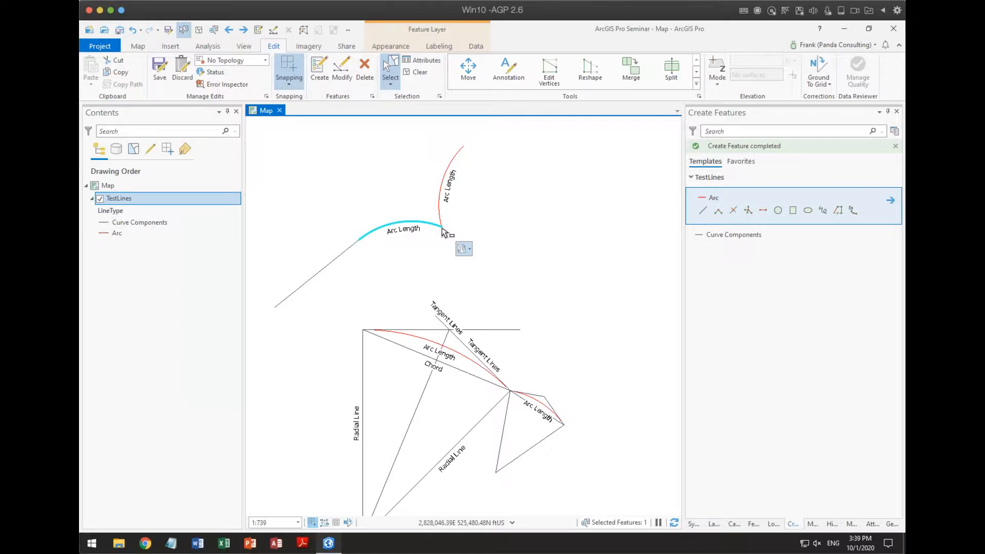
click(698, 238)
click(763, 207)
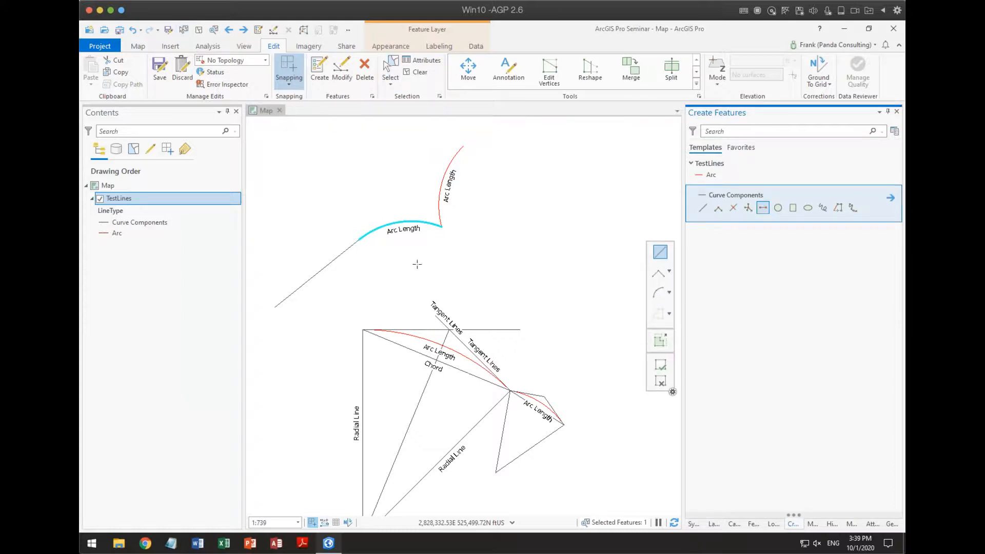
click(359, 239)
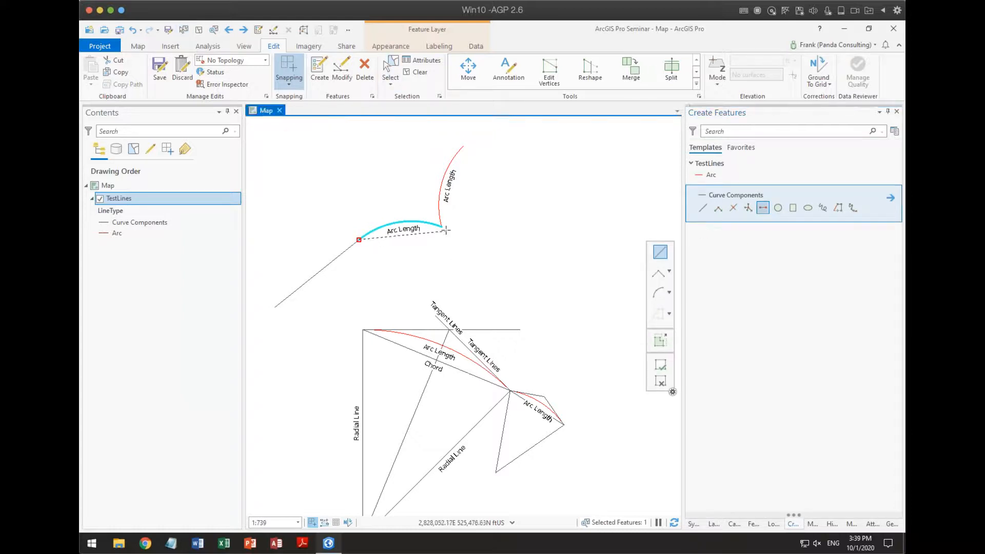
click(442, 227)
click(462, 146)
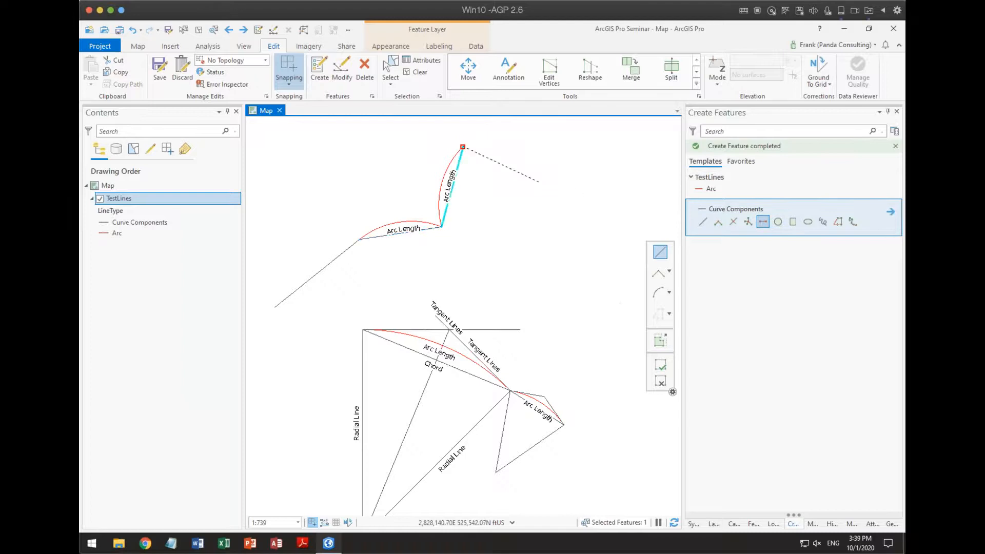
click(417, 72)
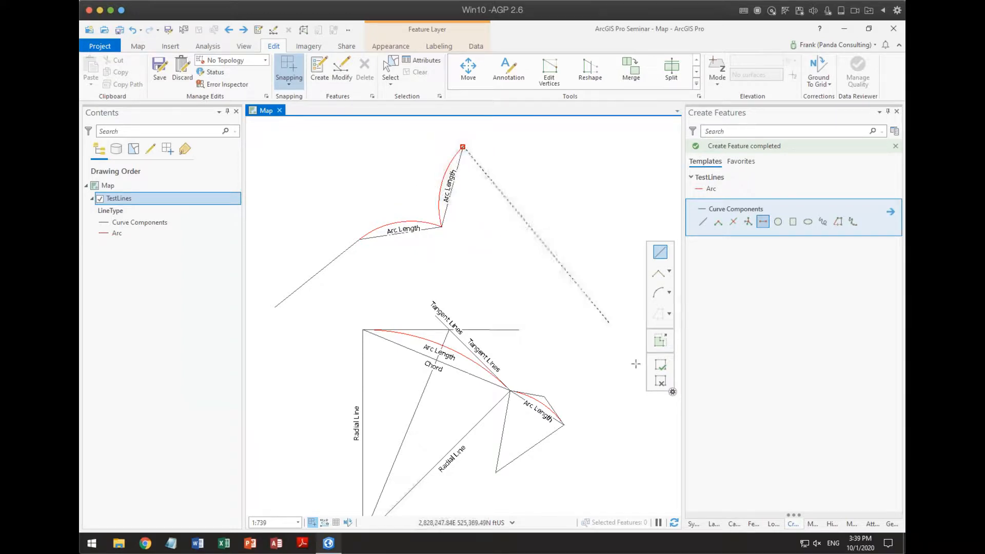
click(661, 381)
scroll(568, 269, down, 3)
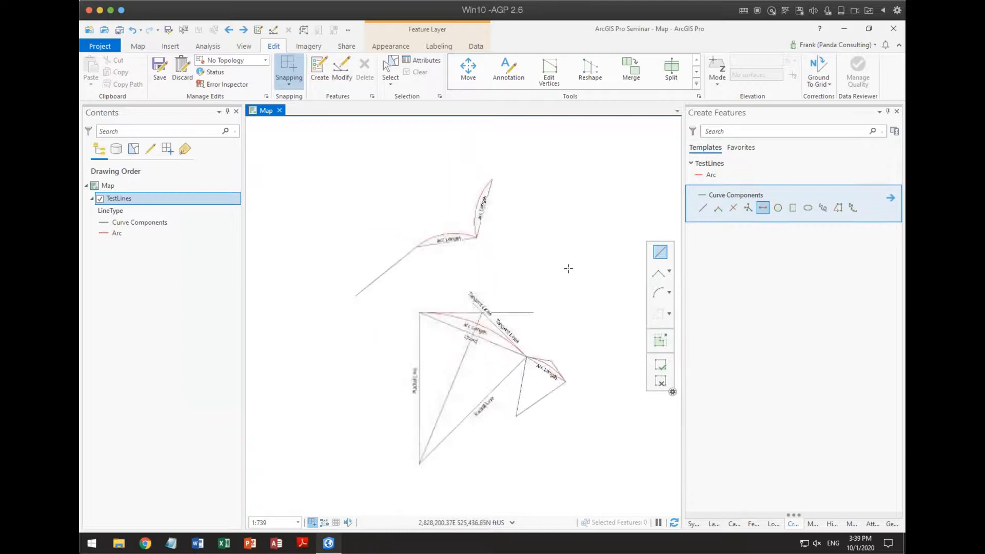
drag(565, 277, 365, 309)
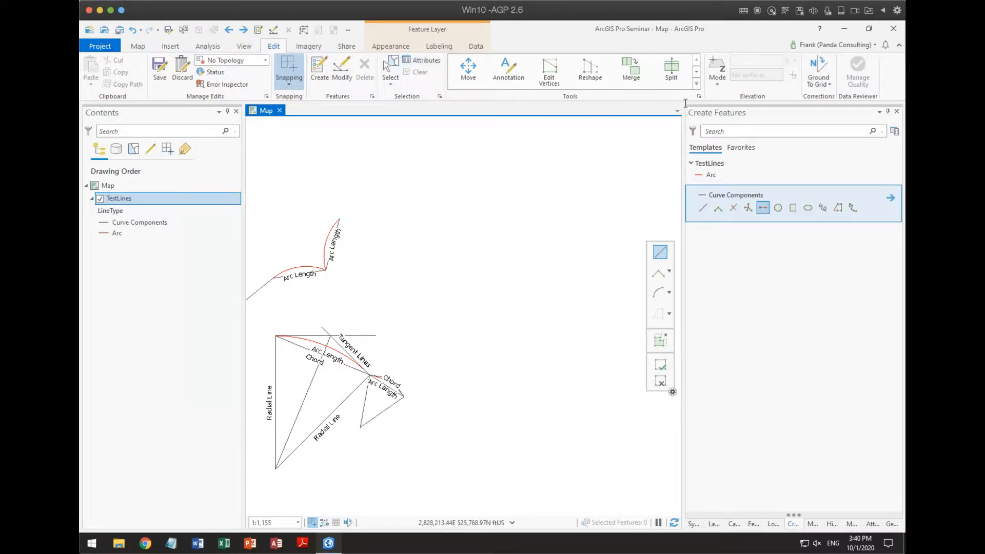
Step: Draw a near-vertical two-point Curve Components line in the empty area east of the existing curves, ending the continuing sketch
click(701, 196)
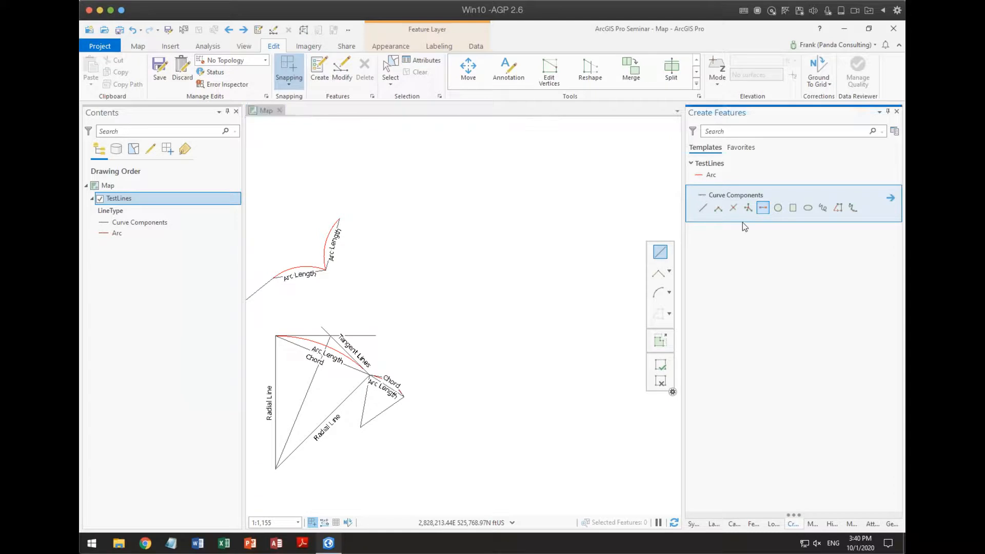
click(516, 328)
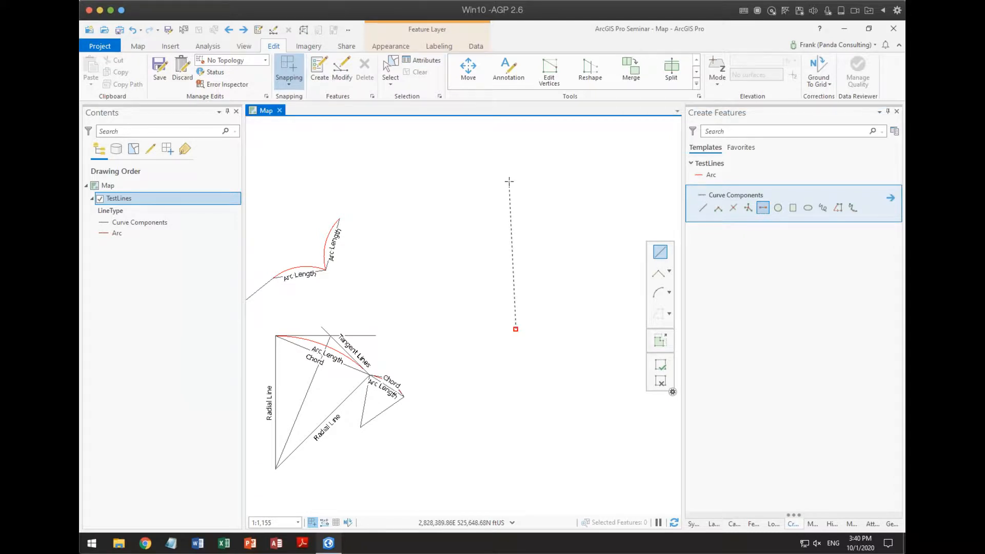
click(509, 182)
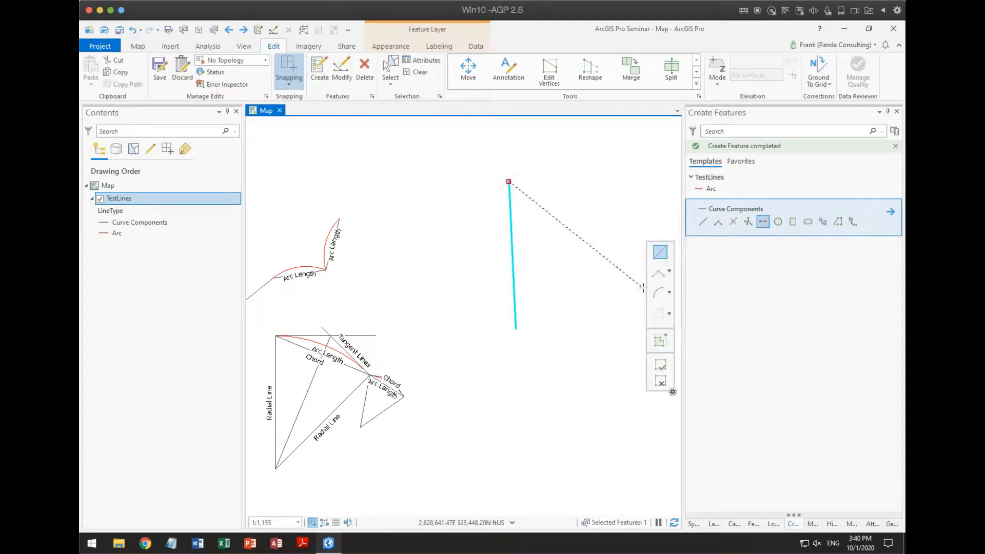
key(Escape)
Step: Create a Cul-de-sac at the end of the selected line with street width 50 ft, radius 60 ft and return radius 25 ft
click(850, 524)
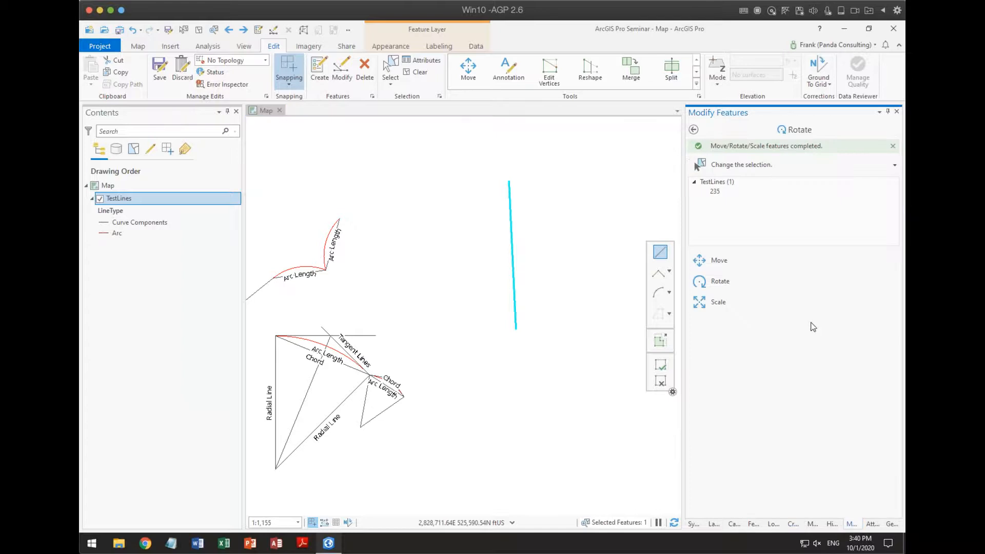
click(694, 129)
scroll(809, 353, down, 10)
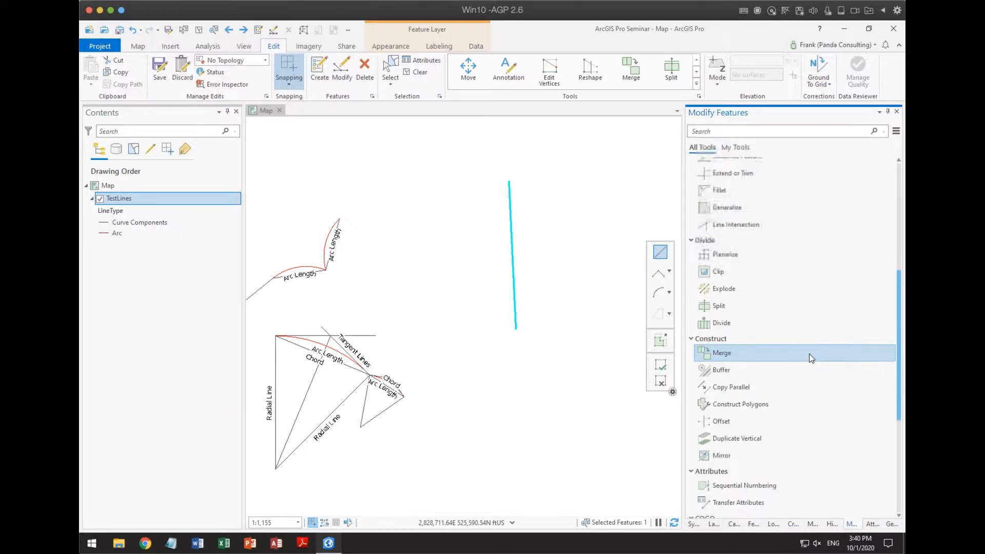
click(731, 413)
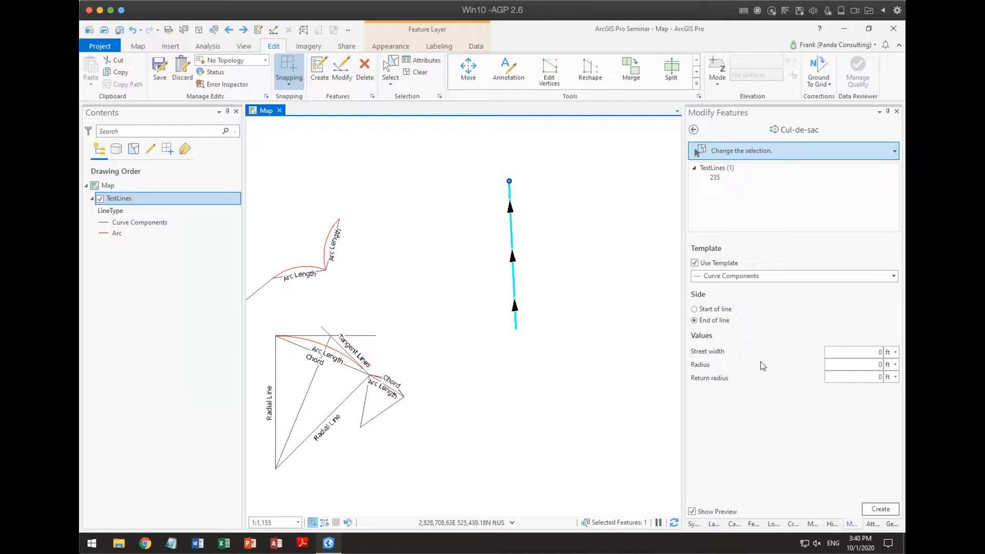
click(860, 352)
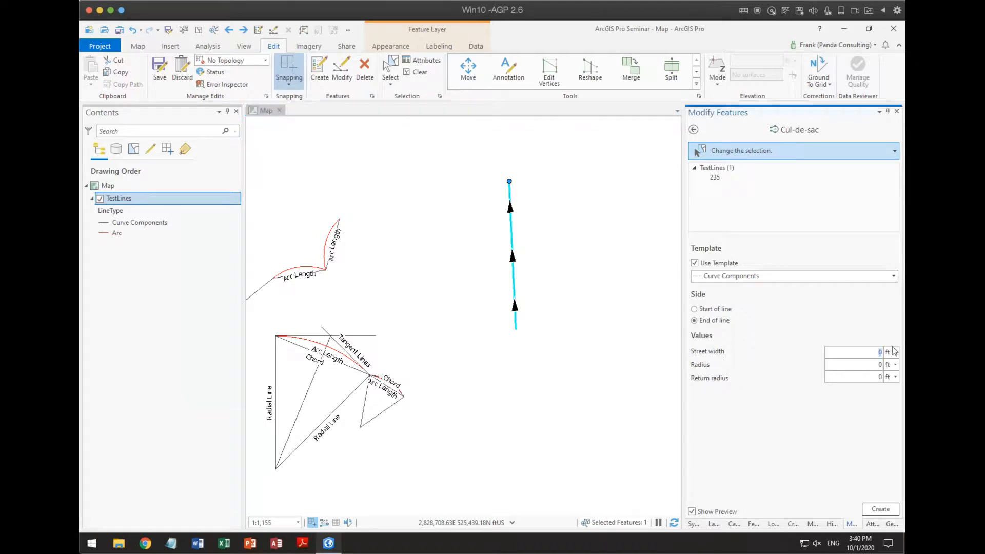
text(5)
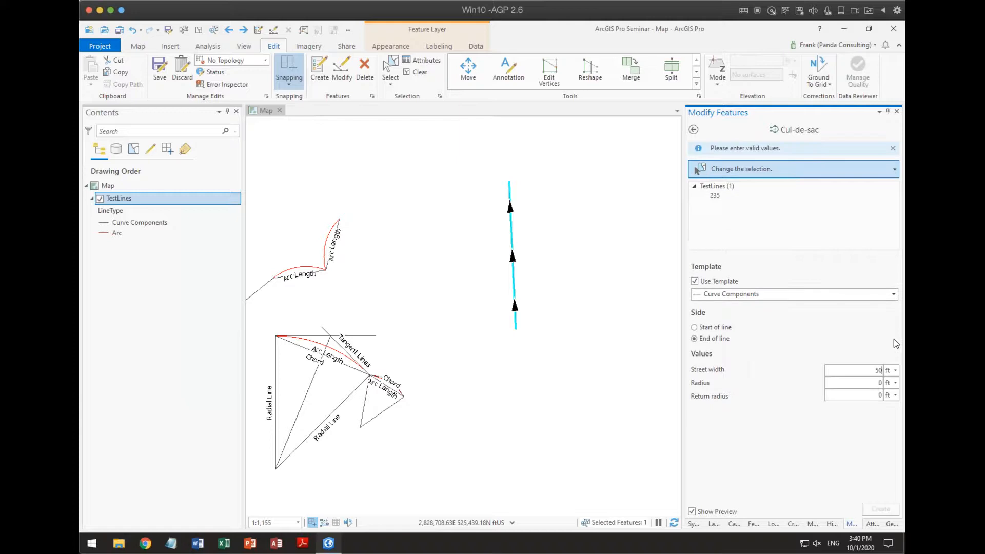
drag(870, 383, 887, 383)
text(60)
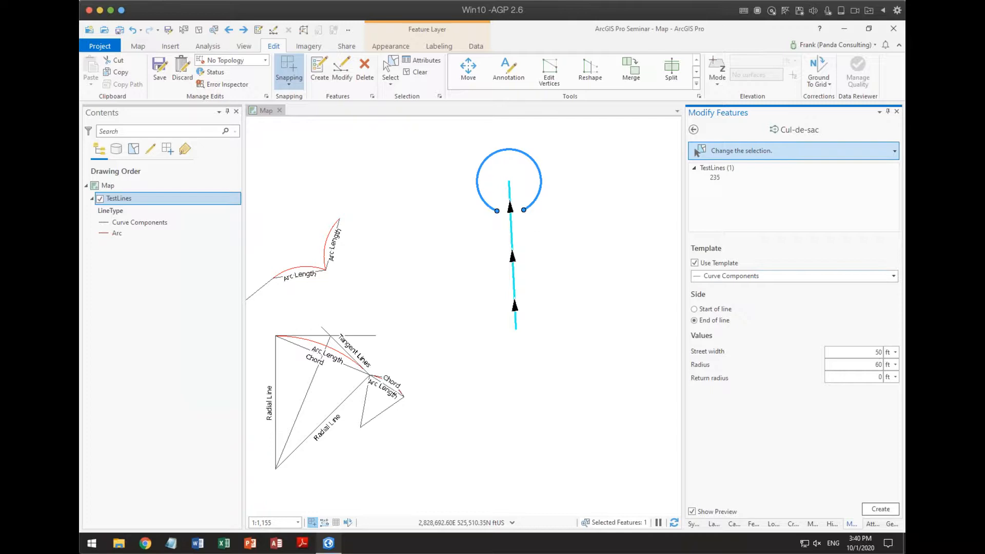
click(864, 378)
text(25)
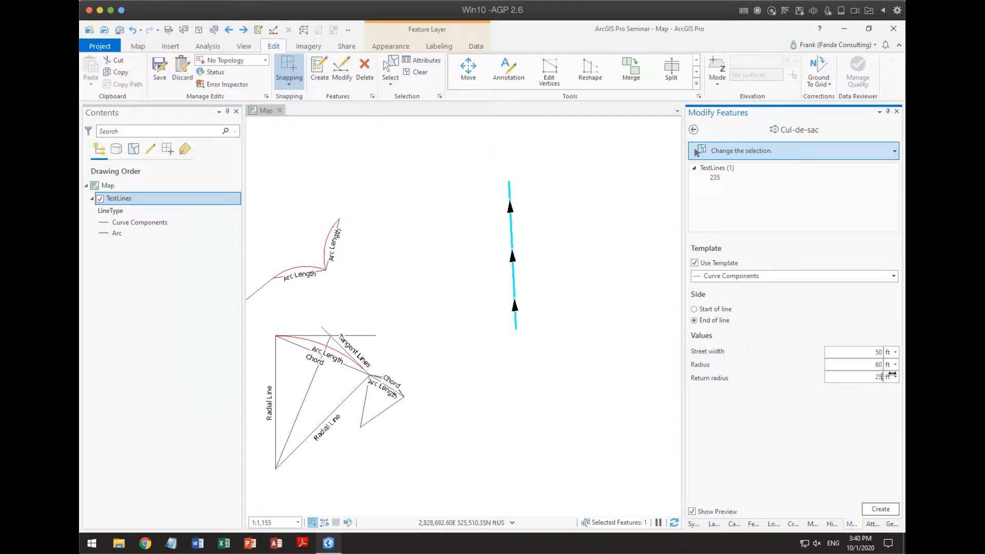
click(869, 510)
Step: Draw a two-point Curve Components radial line from the cul-de-sac center to the junction with the west return curve
scroll(552, 270, up, 3)
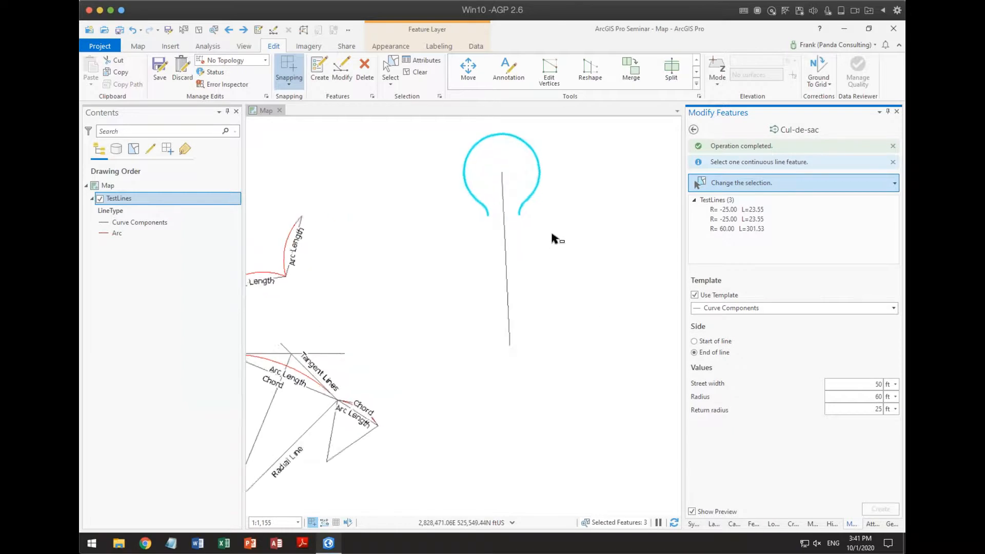
drag(552, 270, 561, 401)
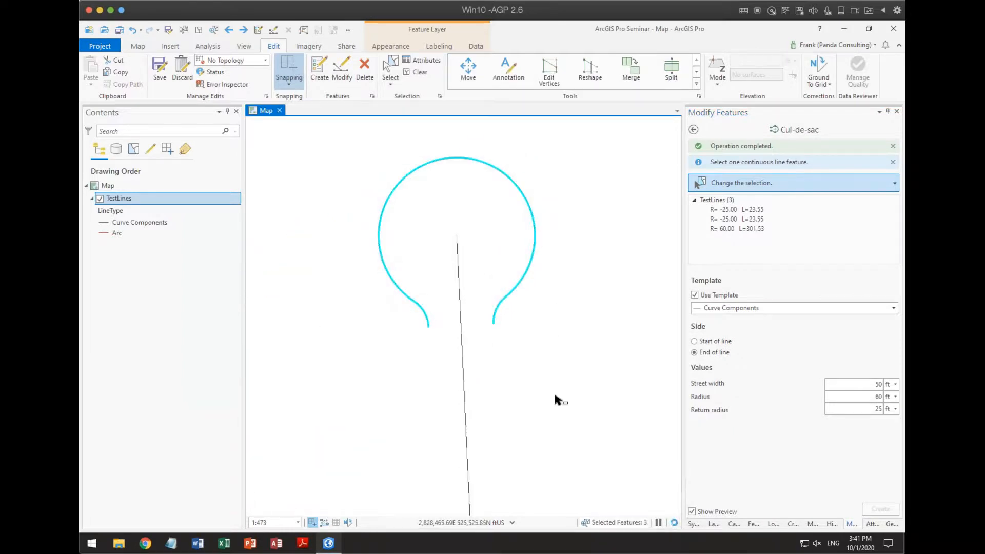
click(694, 130)
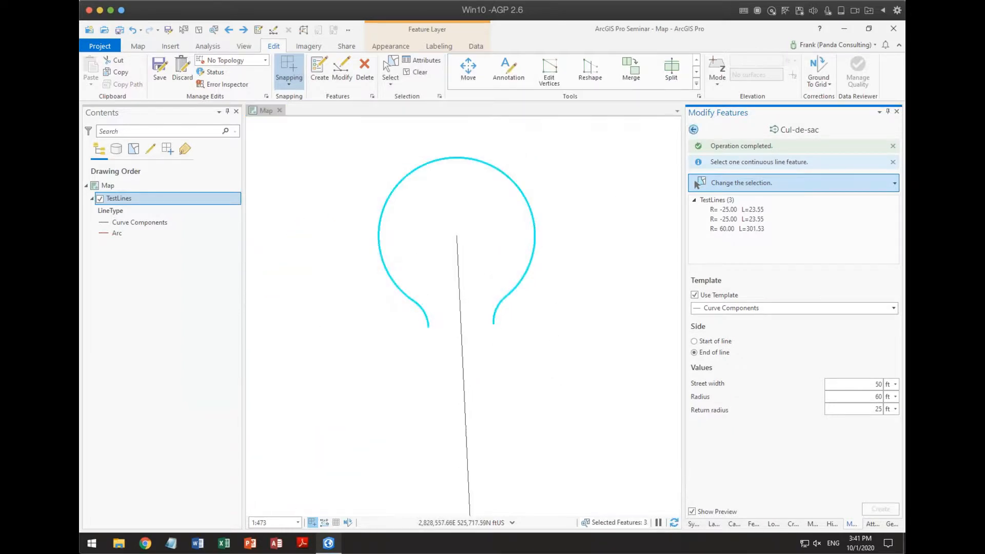
click(775, 524)
click(792, 523)
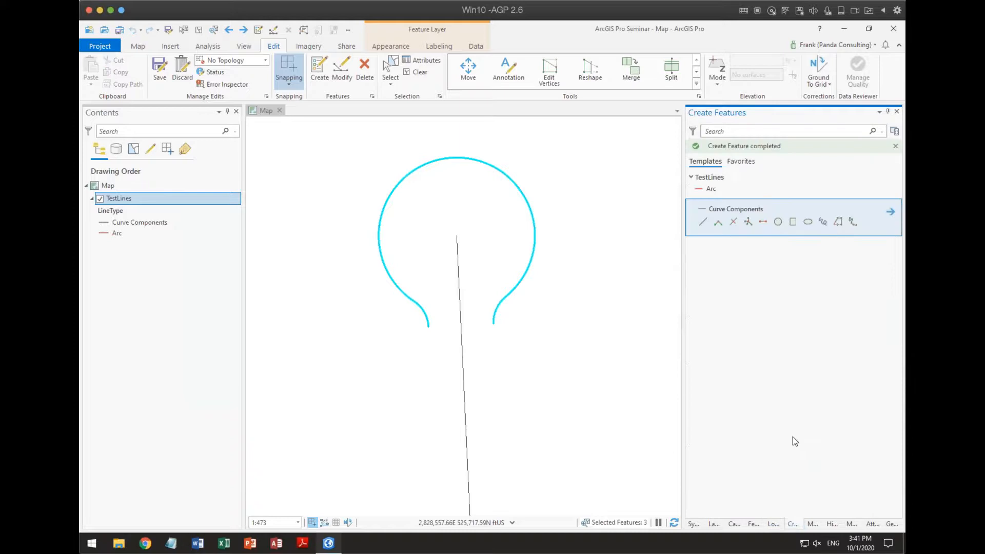
click(763, 222)
click(456, 236)
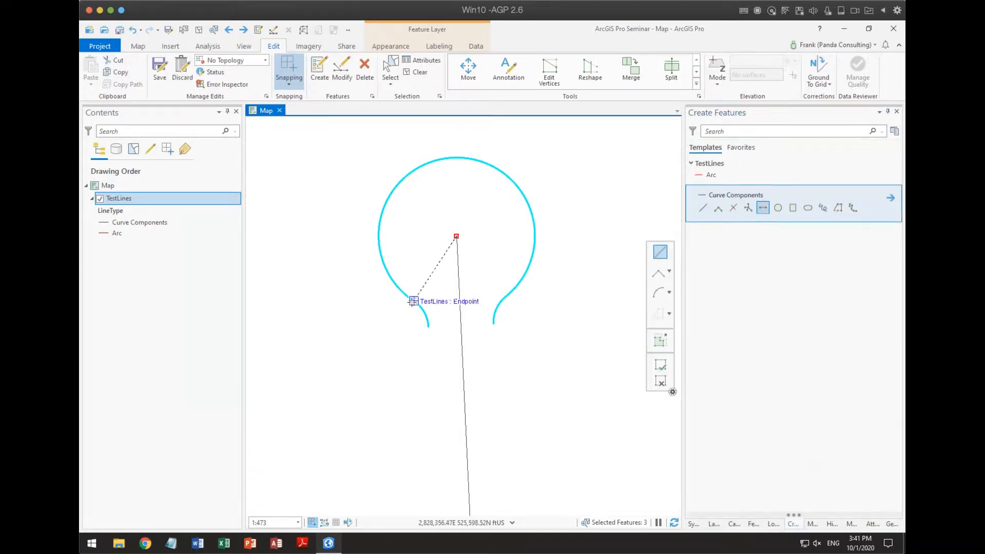
double_click(413, 301)
click(413, 301)
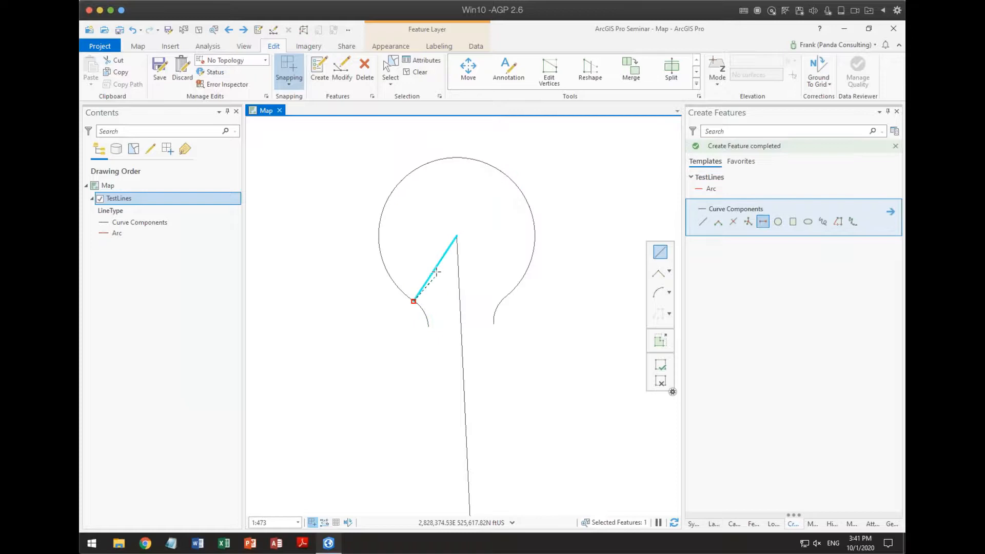
Step: Continue the west radial line beyond the curve junction with a segment constrained parallel to it, and end the sketch
right_click(434, 268)
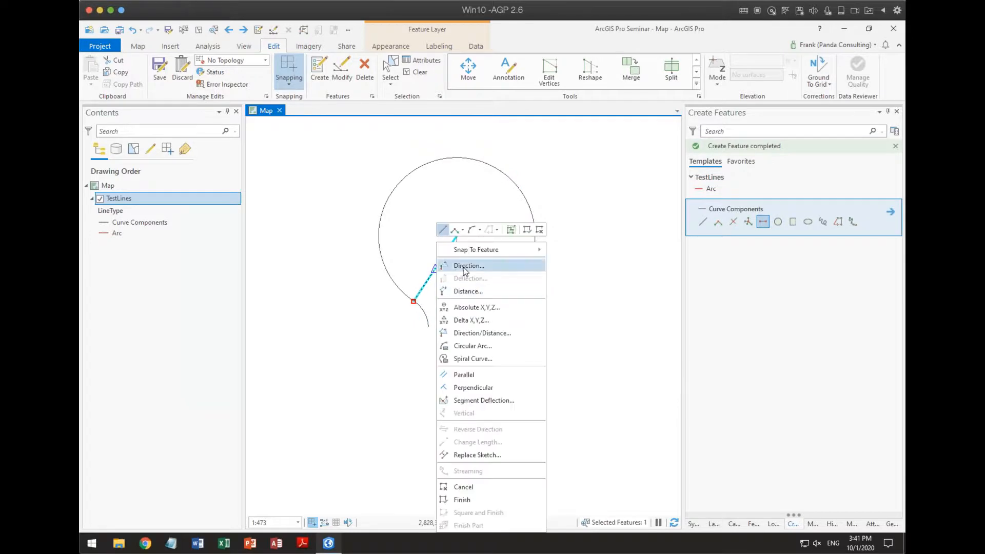
click(464, 375)
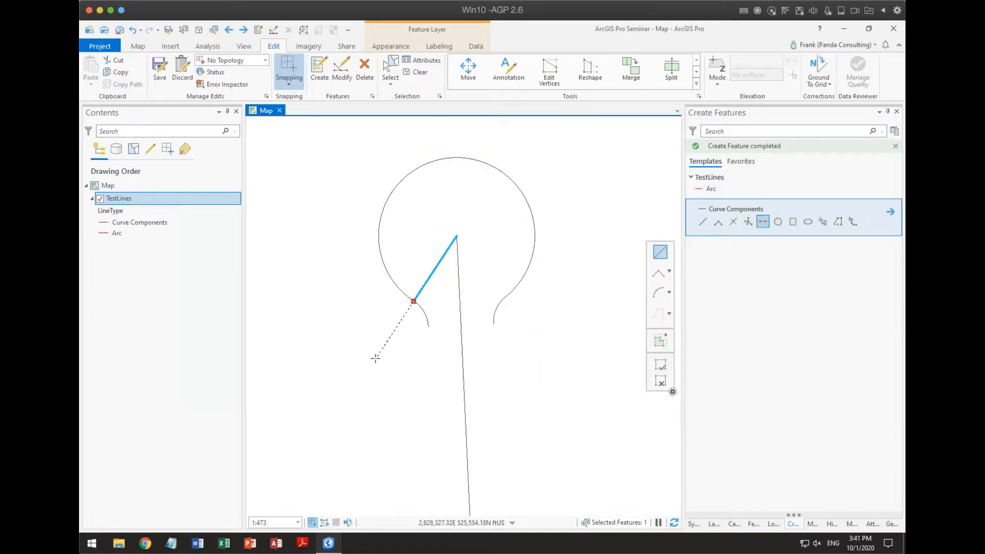
click(660, 381)
Step: Draw the radial line from the cul-de-sac center to the east curve junction and continue it outward with a parallel segment
click(456, 236)
double_click(505, 296)
right_click(491, 277)
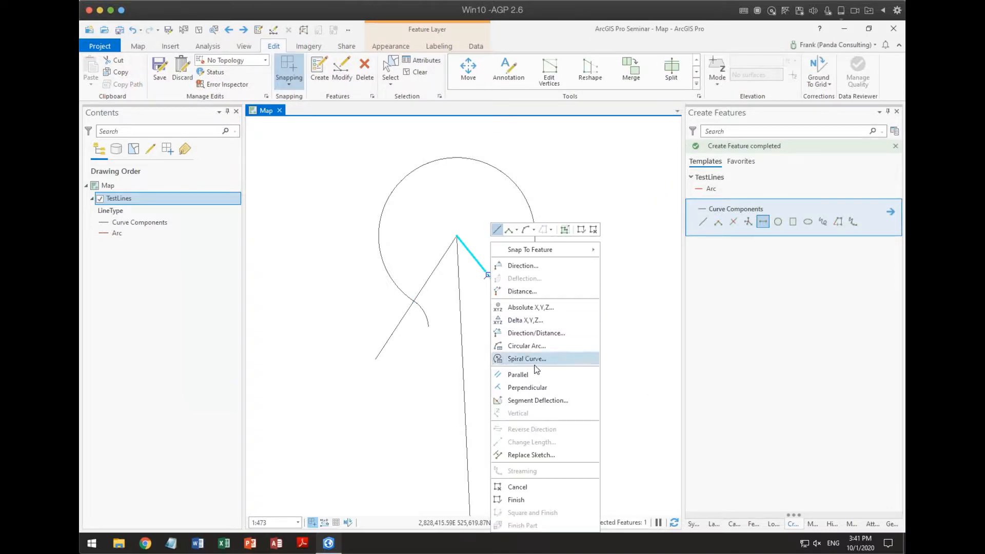
click(536, 376)
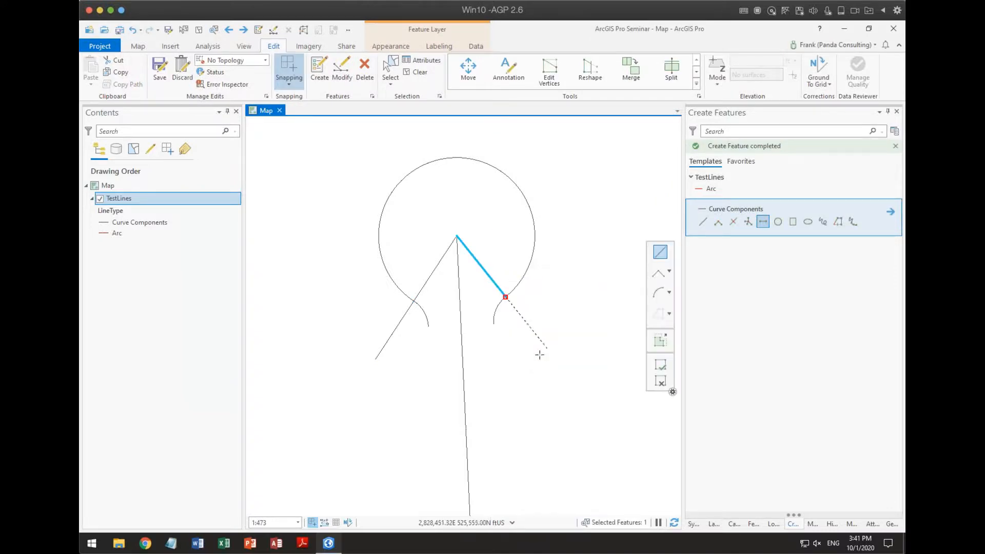
click(661, 382)
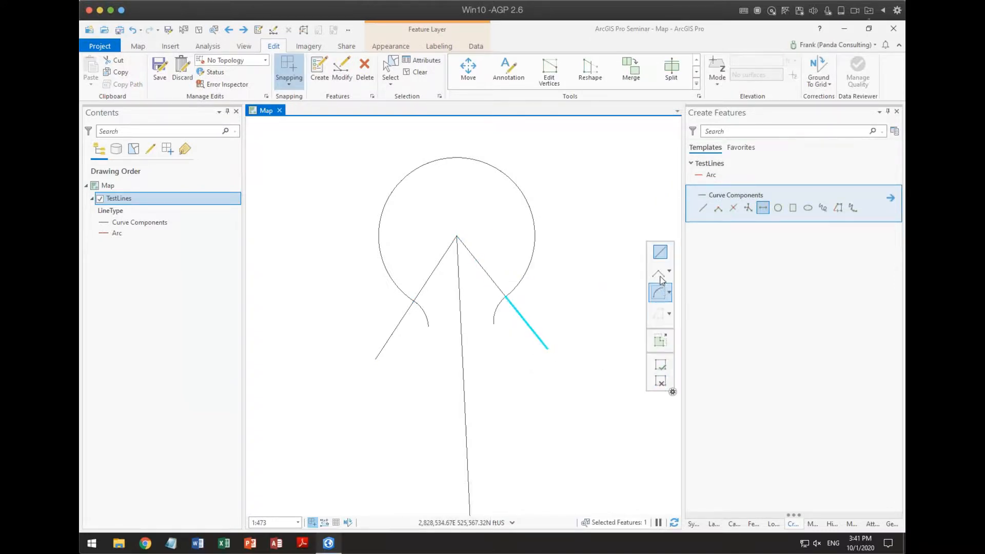
Step: Draw a two-point line across the street opening, joining the lower endpoints of the west and east return curves
click(429, 327)
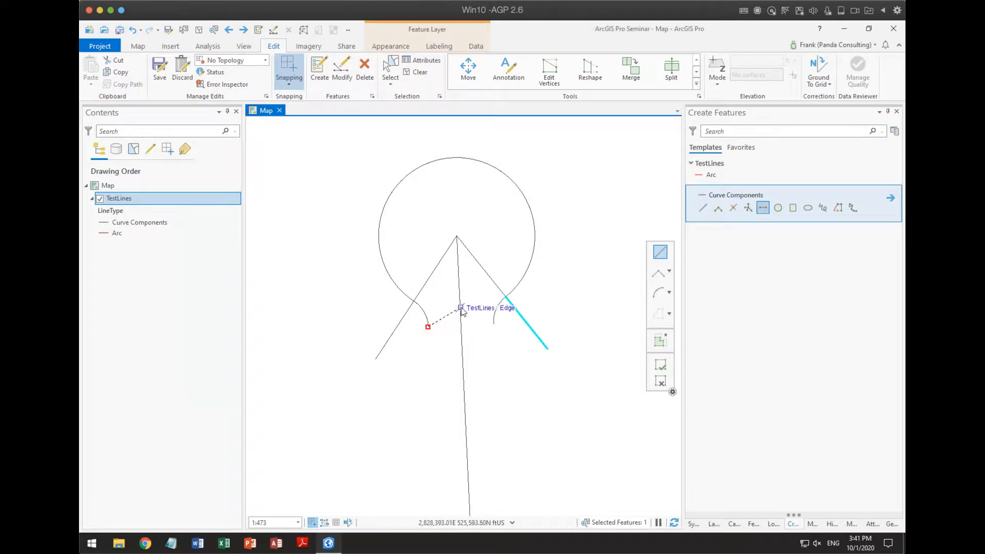
right_click(461, 309)
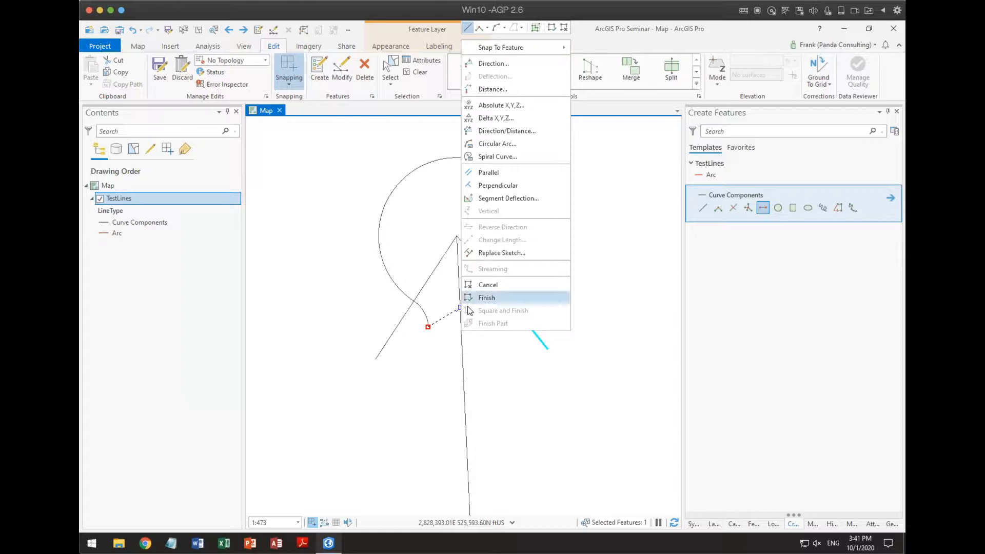
click(464, 354)
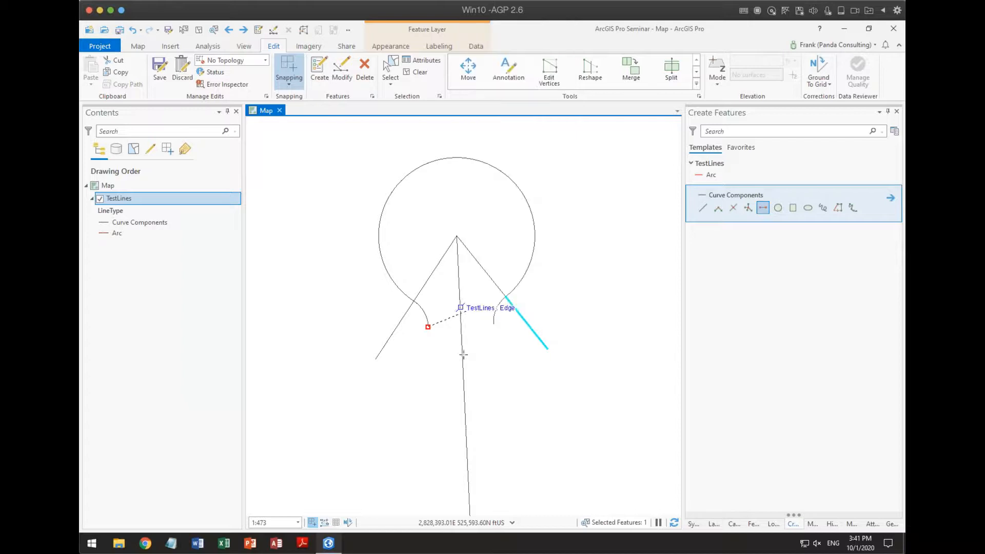
double_click(493, 324)
Step: Continue the line across the opening eastward with a parallel segment past the extended east radial line, and end the sketch
right_click(479, 328)
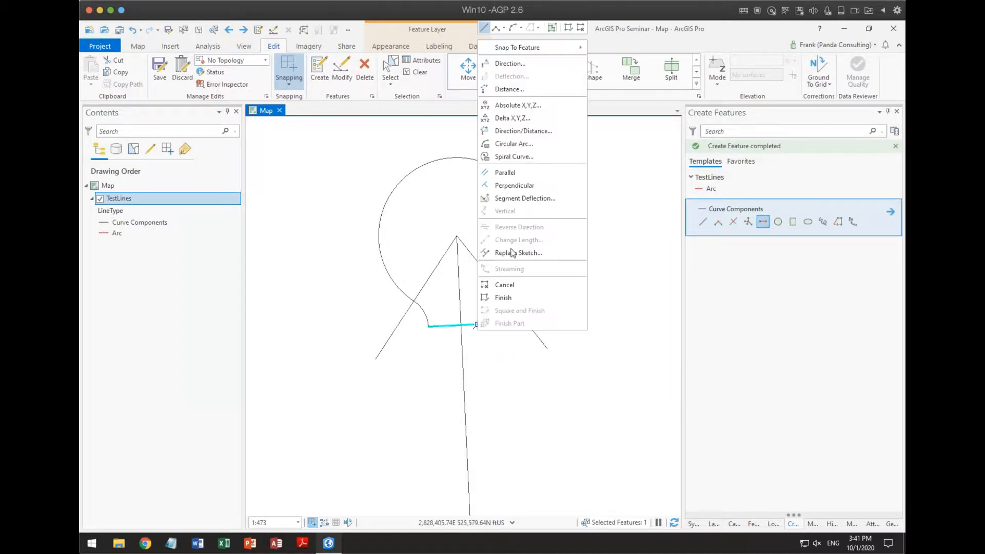
click(505, 172)
click(554, 292)
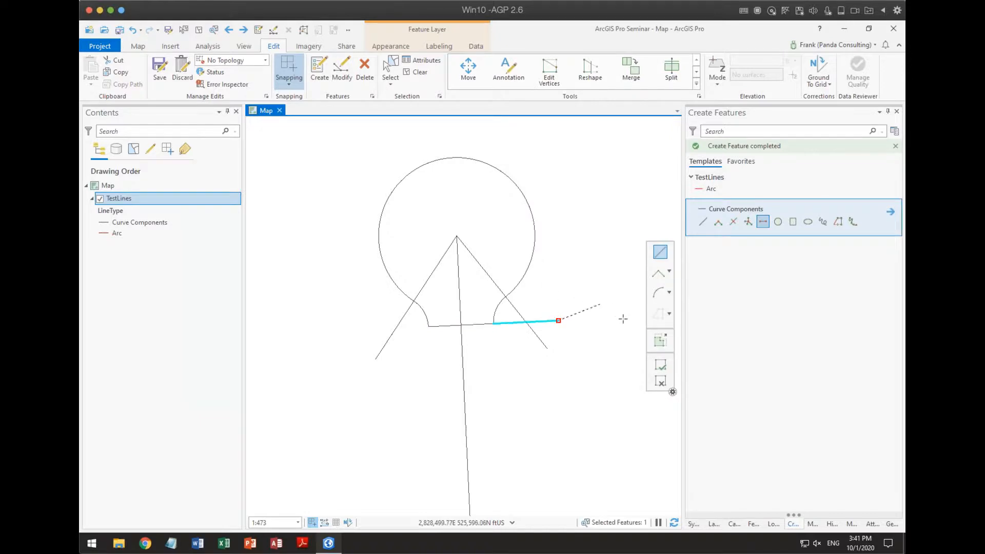
click(664, 362)
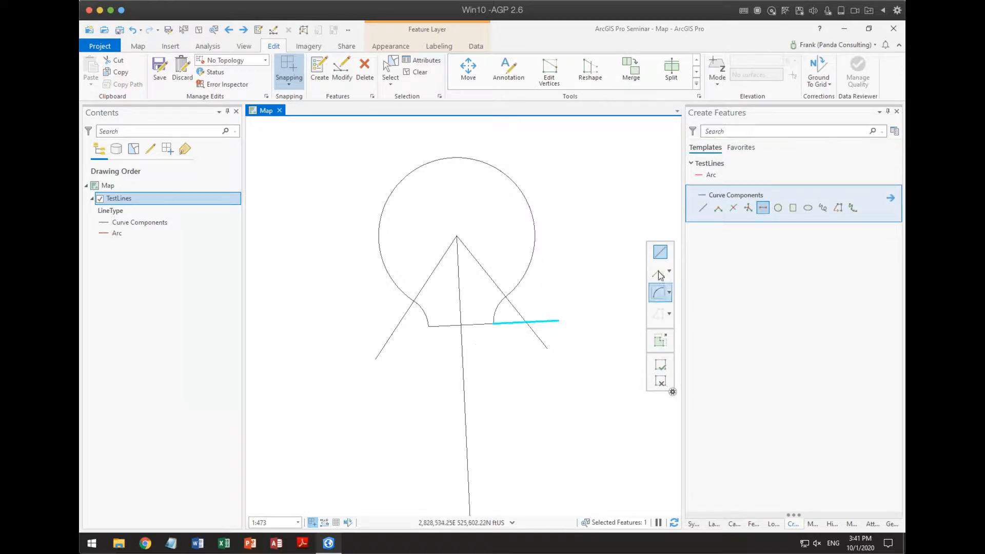
Step: Draw a segment westward from the west return curve's lower endpoint, parallel to the opening line and past the extended radial line
click(428, 326)
right_click(444, 327)
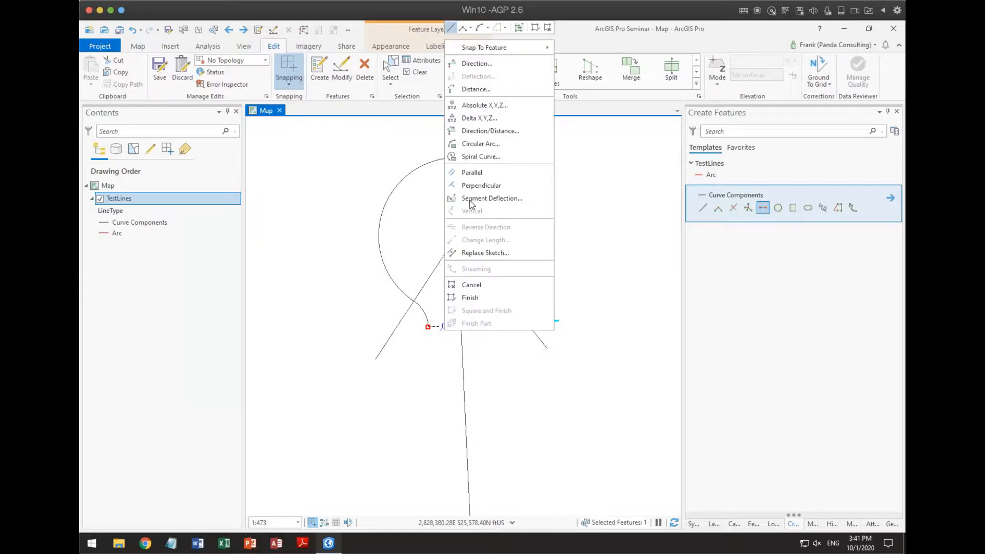
click(471, 174)
double_click(380, 341)
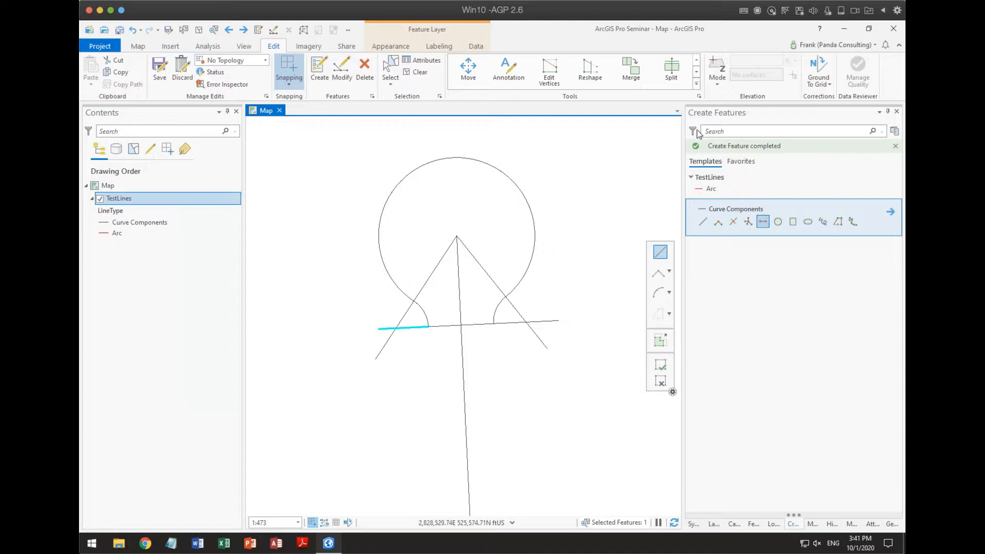
Step: Trim the four overhanging line ends at both return-curve centers to their intersections with the Extend or Trim tool
click(858, 527)
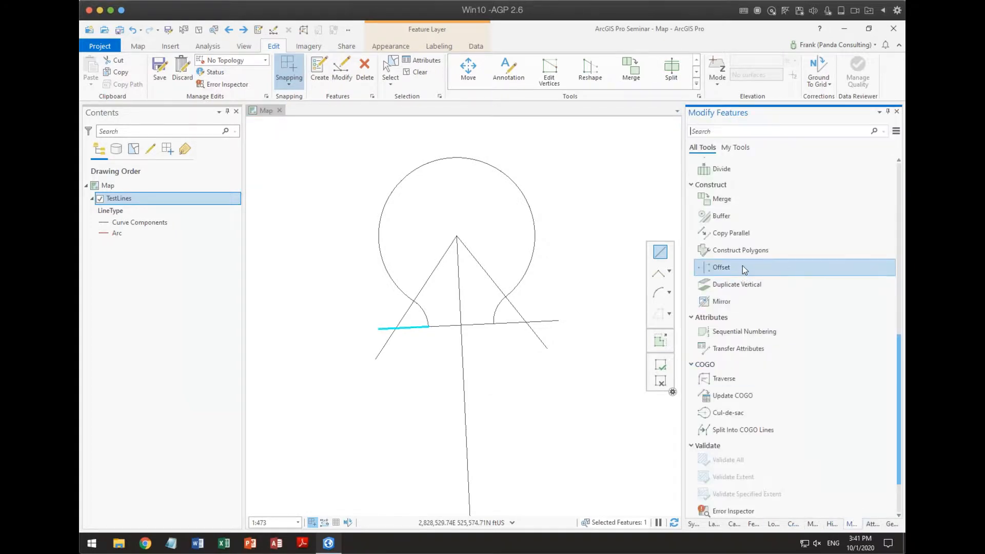
scroll(744, 272, up, 4)
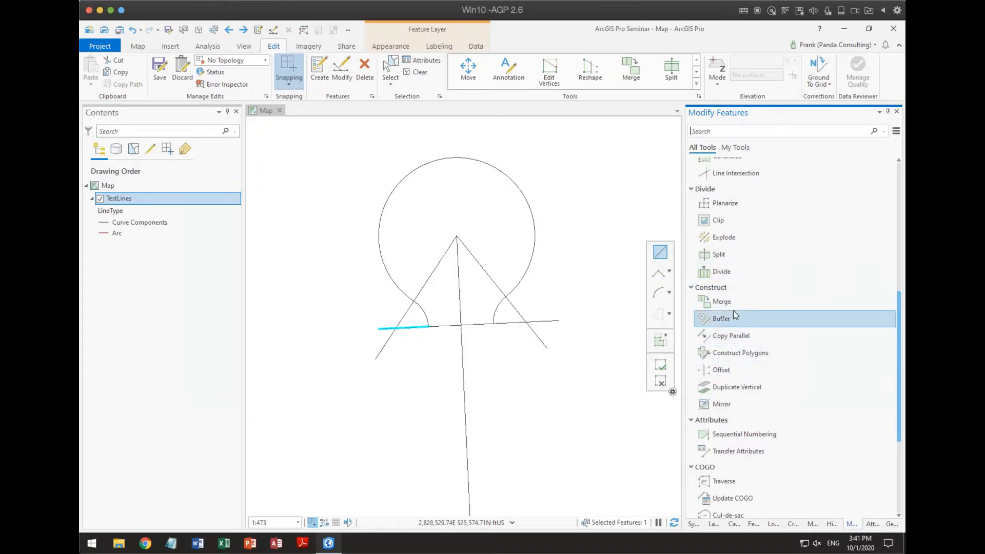
scroll(734, 310, up, 3)
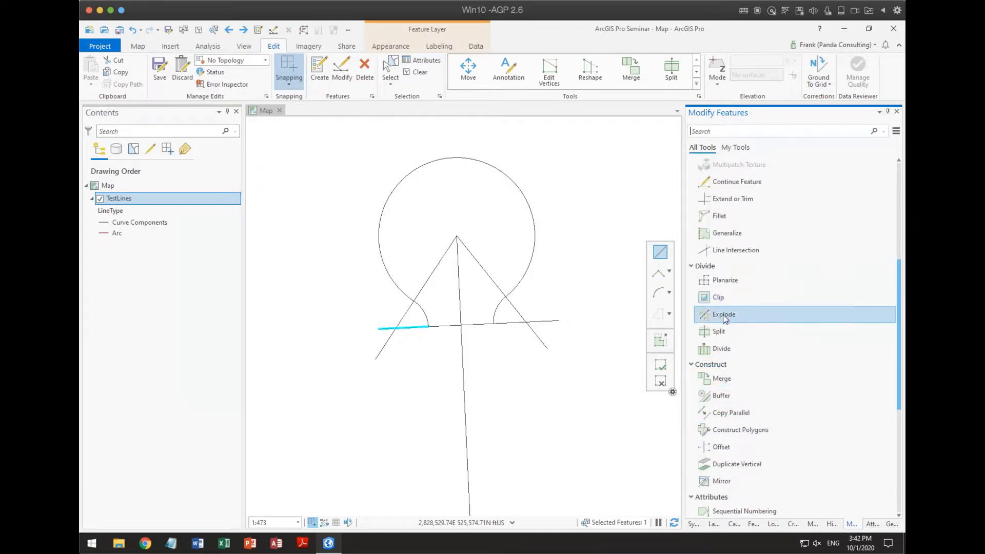
scroll(719, 241, up, 2)
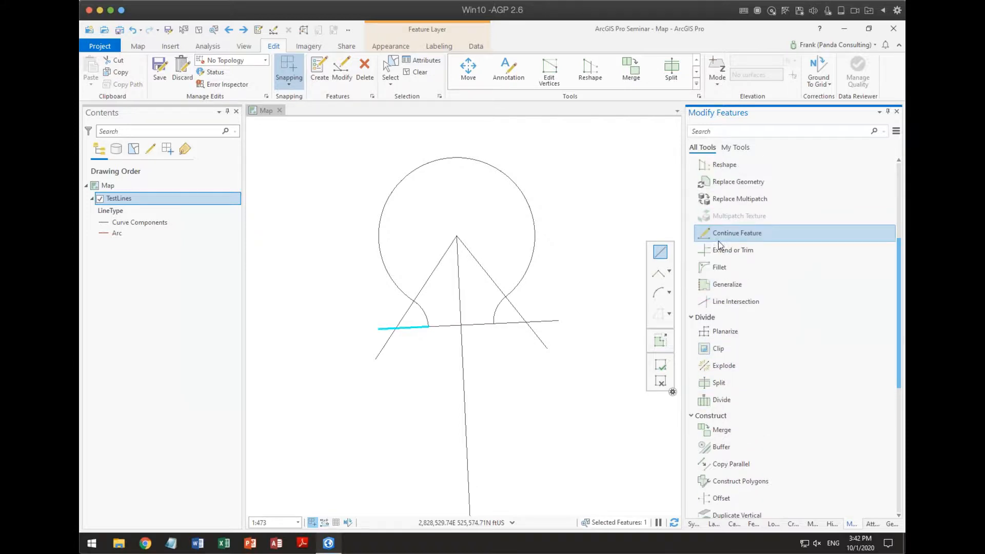
click(721, 253)
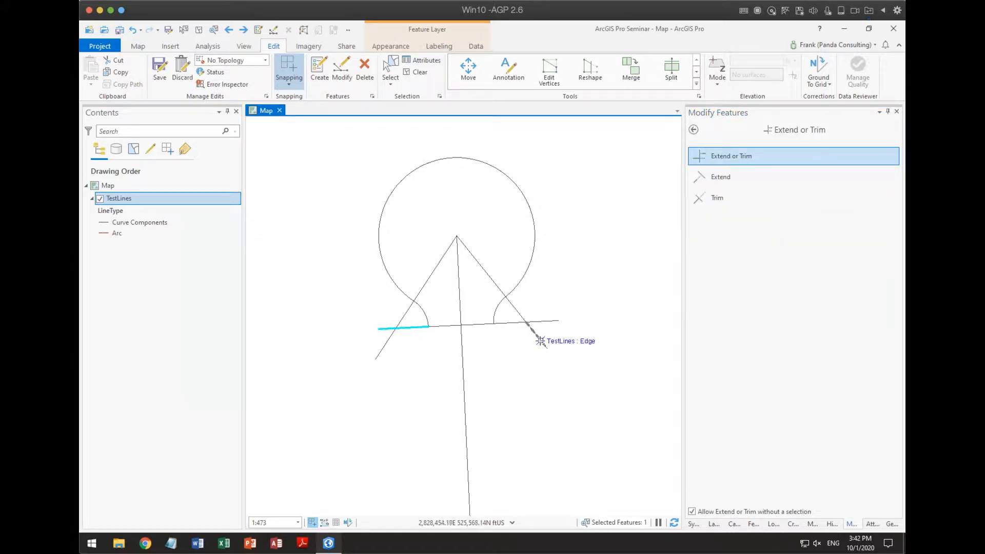
click(539, 340)
click(543, 322)
click(386, 341)
click(381, 328)
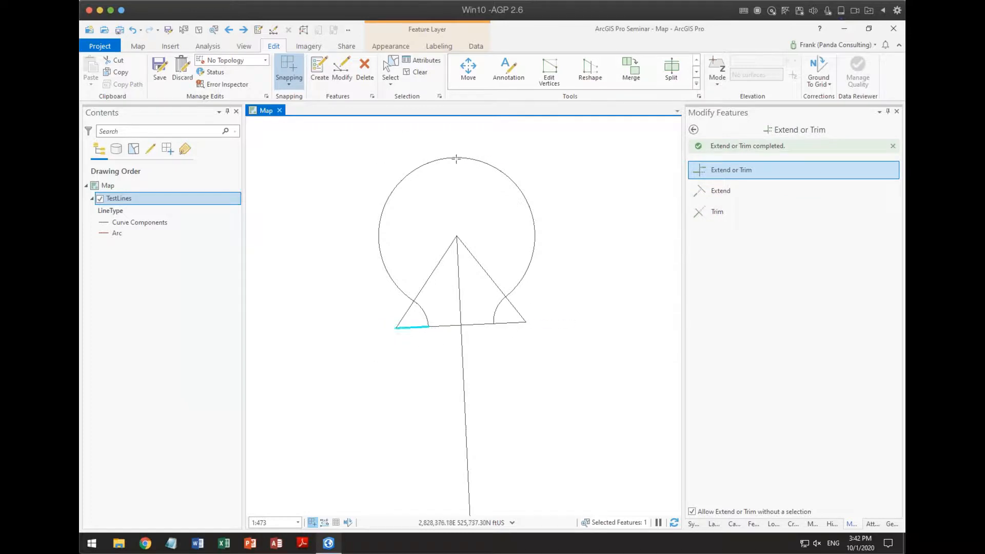
Step: Clear the feature selection and leave the Extend or Trim tool for the Select tool
click(409, 73)
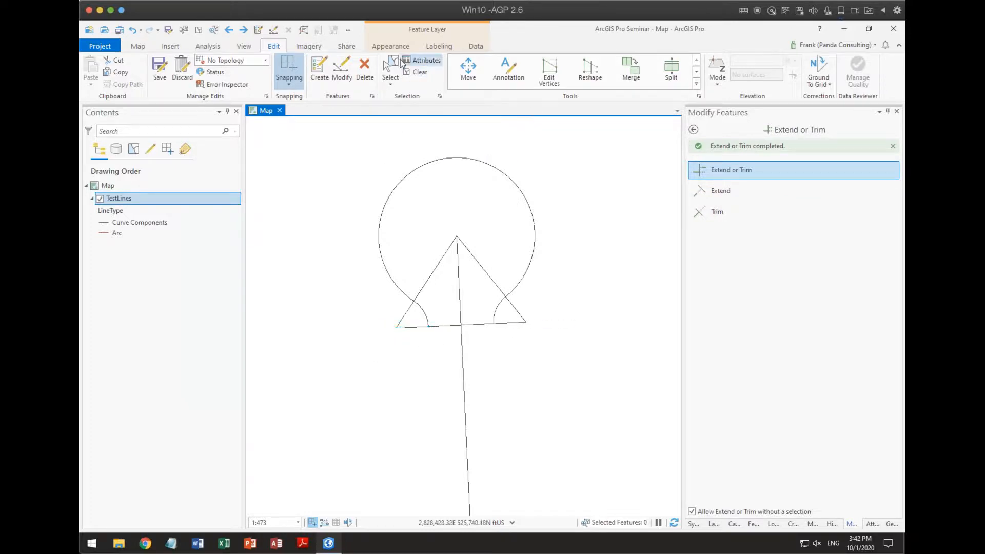
click(390, 66)
click(694, 130)
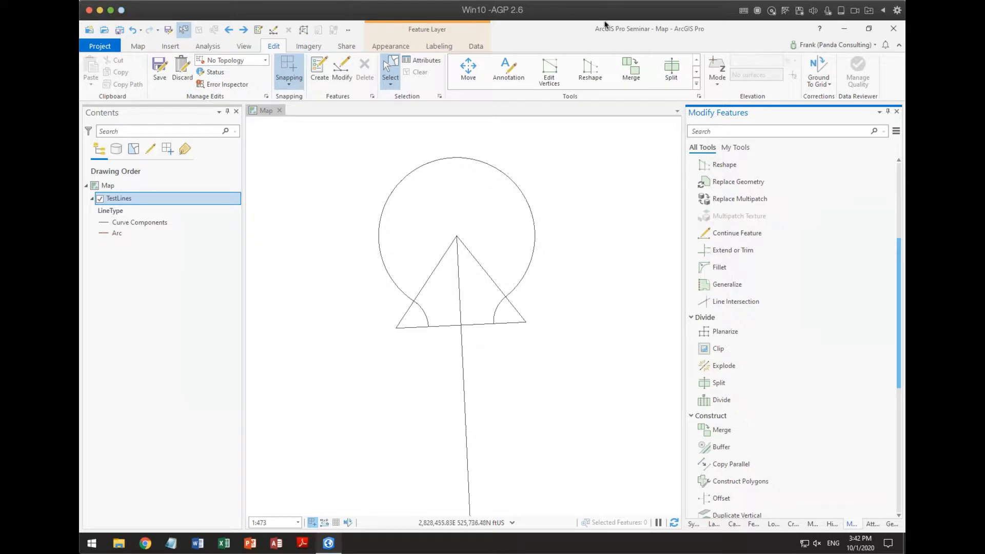
click(605, 22)
drag(415, 288, 445, 238)
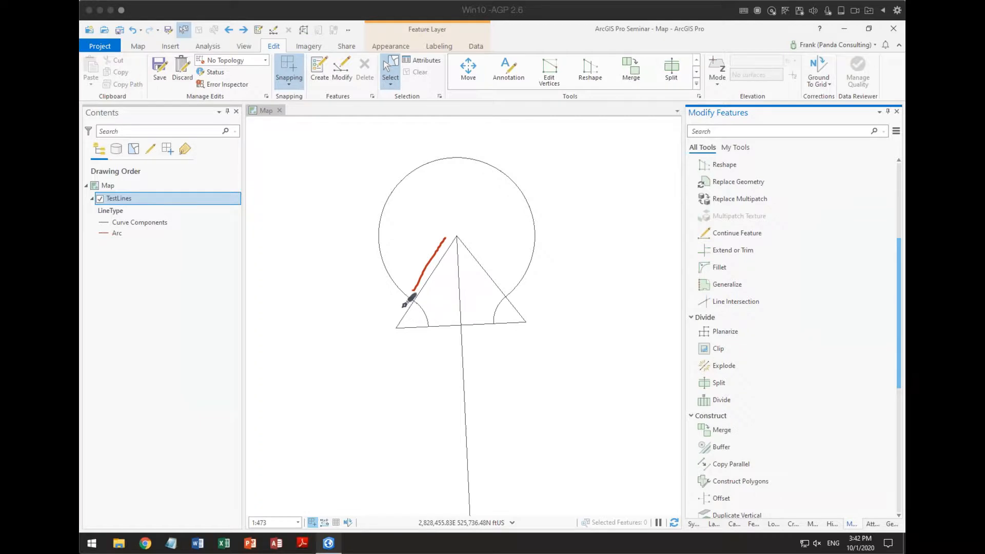
drag(403, 306, 391, 324)
mouse_move(401, 334)
mouse_down()
mouse_move(529, 332)
mouse_move(487, 253)
mouse_move(462, 235)
mouse_up()
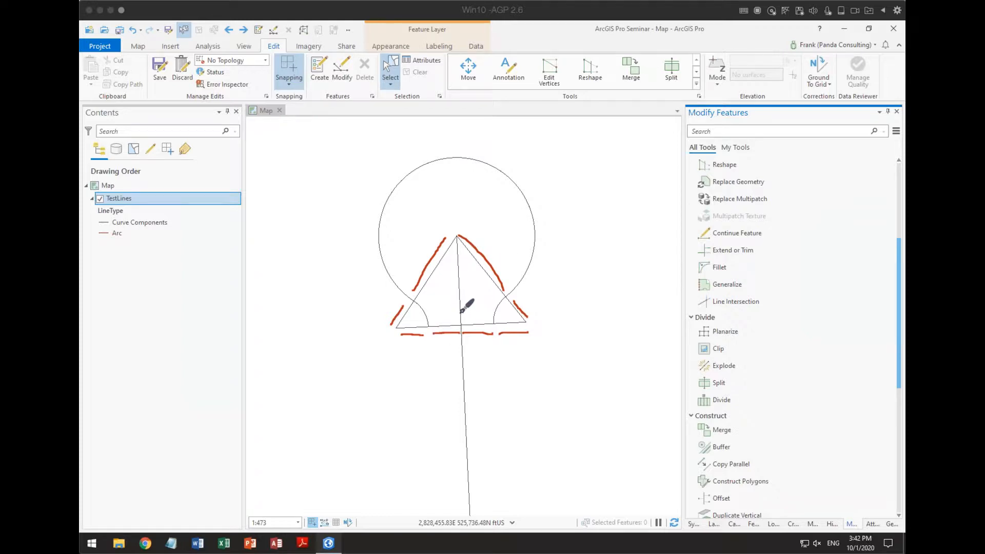
mouse_move(460, 314)
mouse_down()
mouse_move(473, 322)
mouse_move(448, 312)
mouse_move(445, 325)
mouse_up()
click(610, 2)
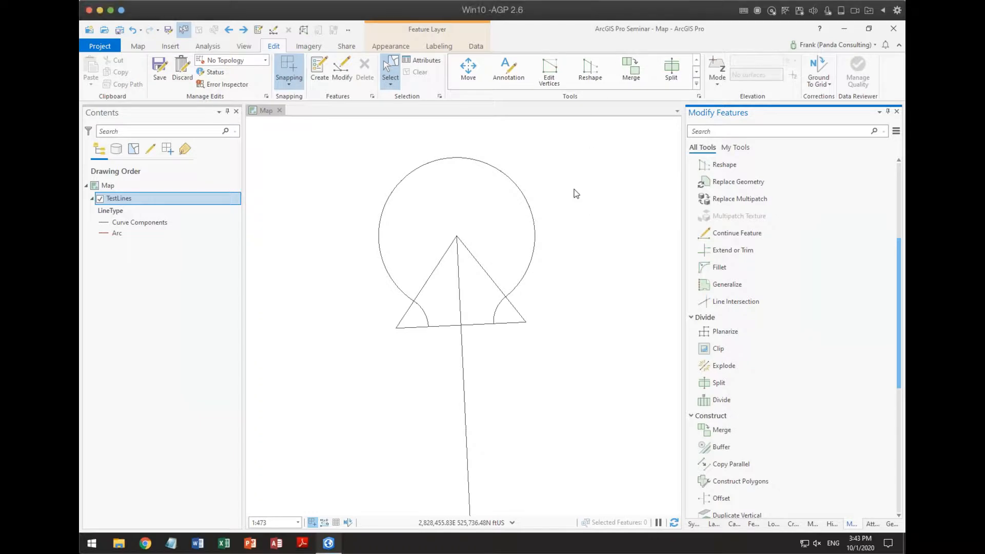
Step: Start a two-point Curve Components line in the empty area north of the labelled arcs as a circular arc defined by Tangent Direction
scroll(573, 191, down, 3)
drag(457, 220, 569, 258)
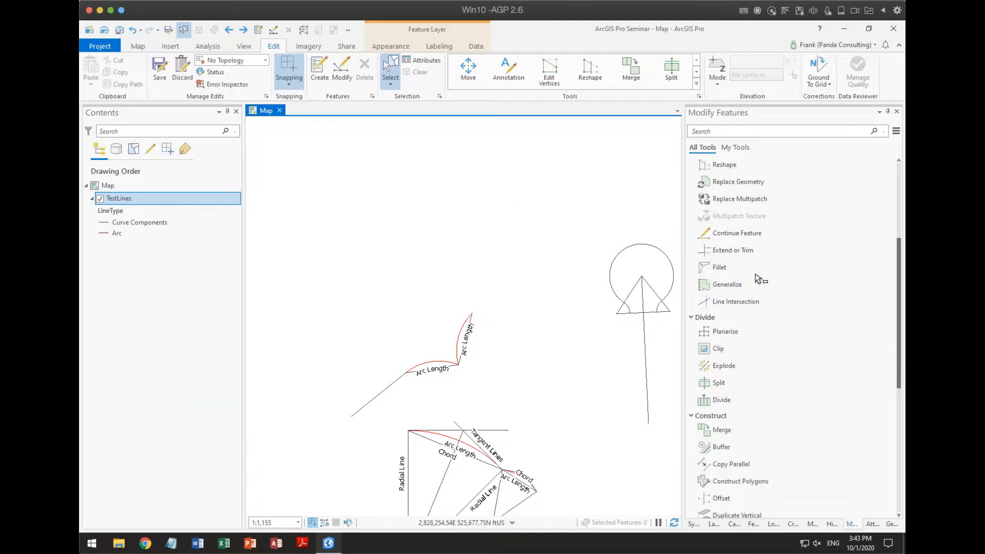
click(793, 524)
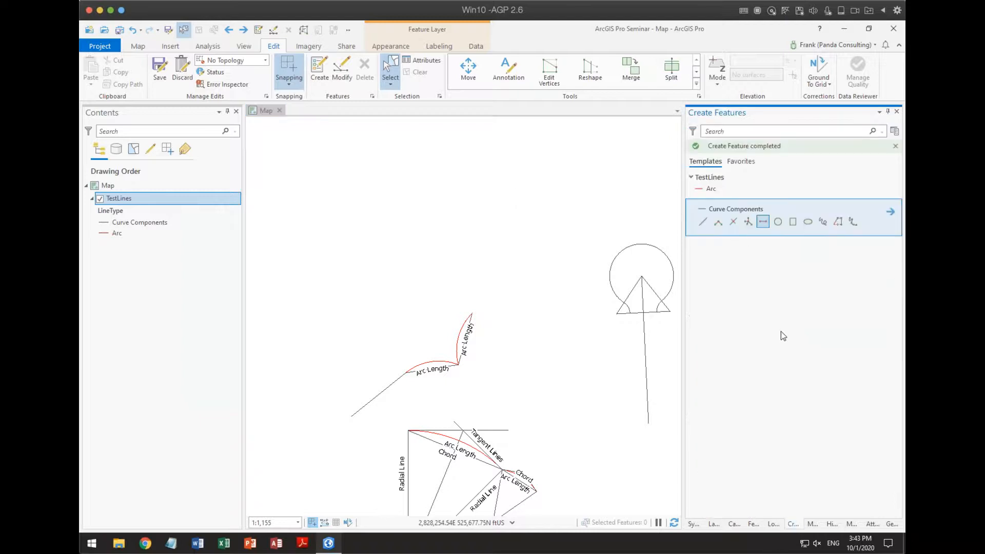
click(762, 221)
click(417, 232)
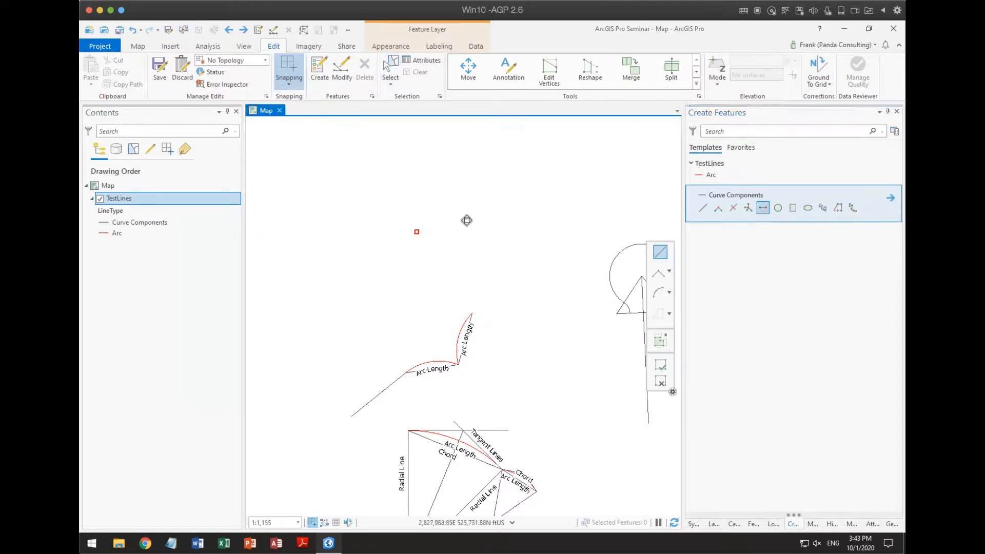
right_click(467, 214)
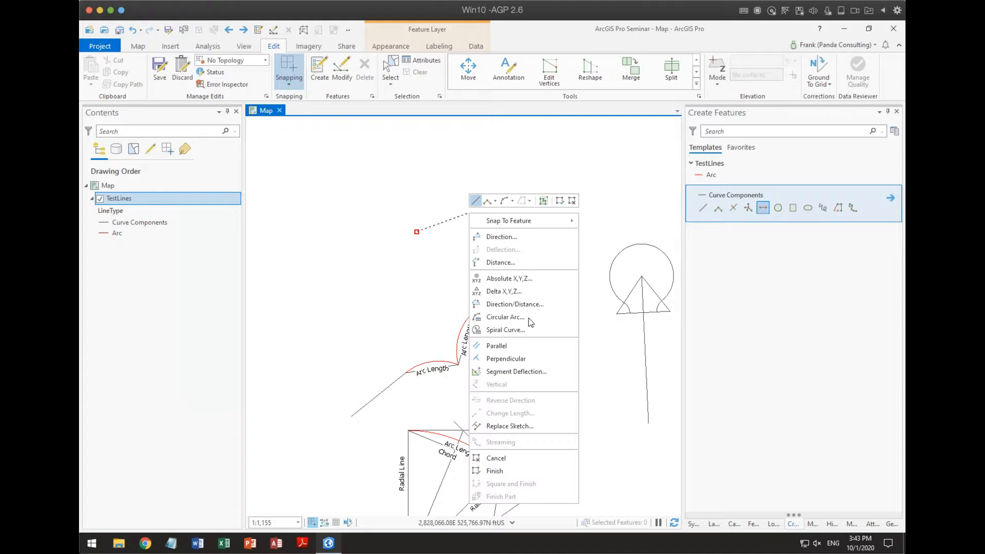
click(503, 317)
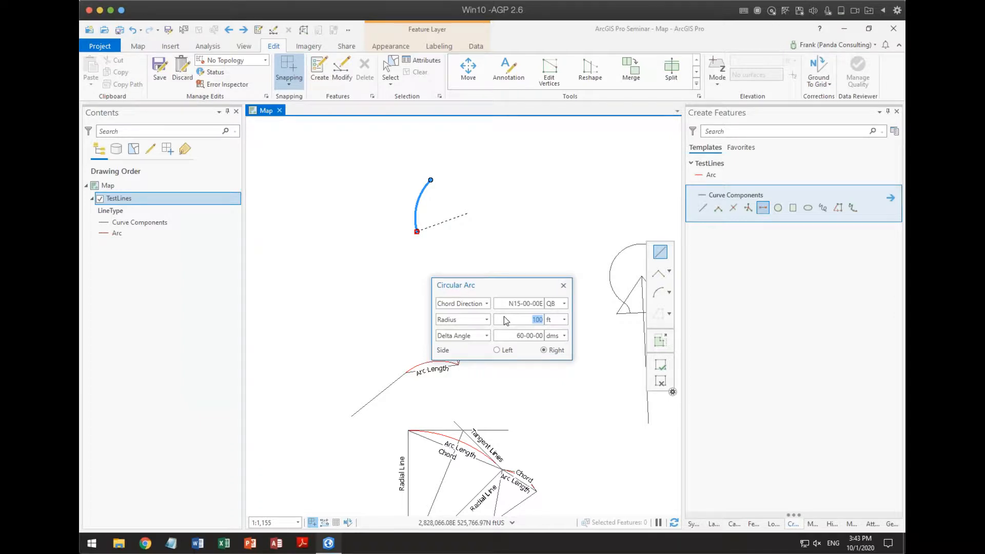
click(487, 303)
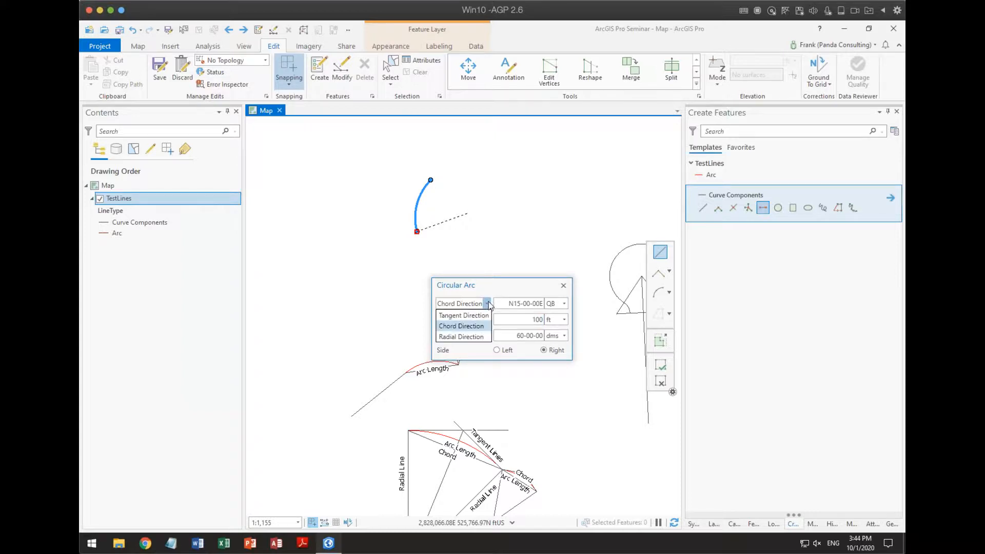
click(471, 315)
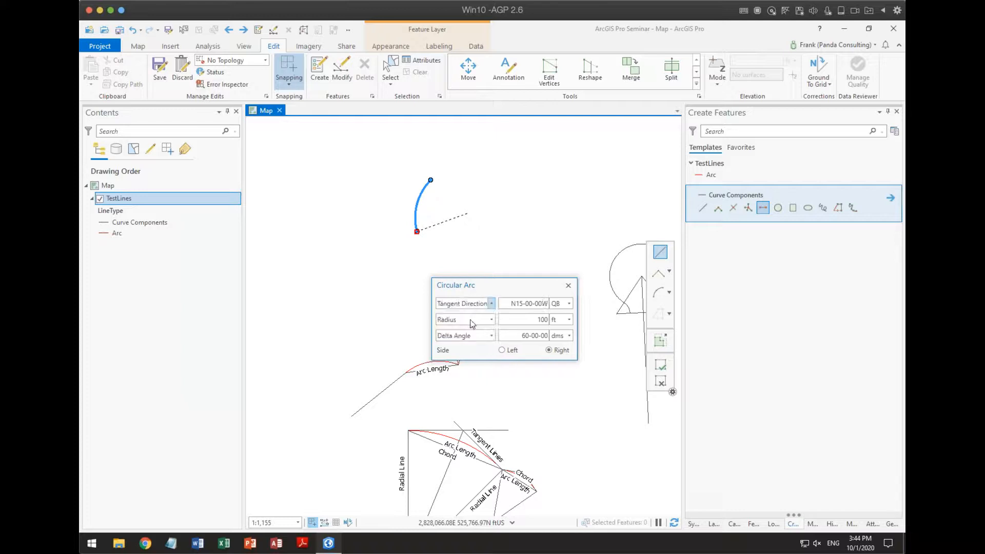
Step: Set the circular arc's tangent direction to due north by entering 0-1
click(513, 304)
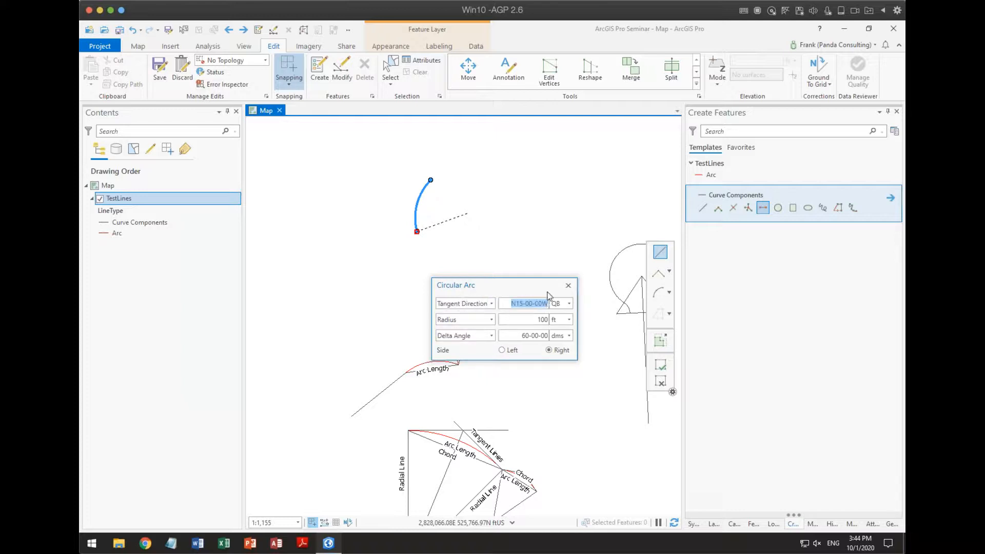
text(0-1)
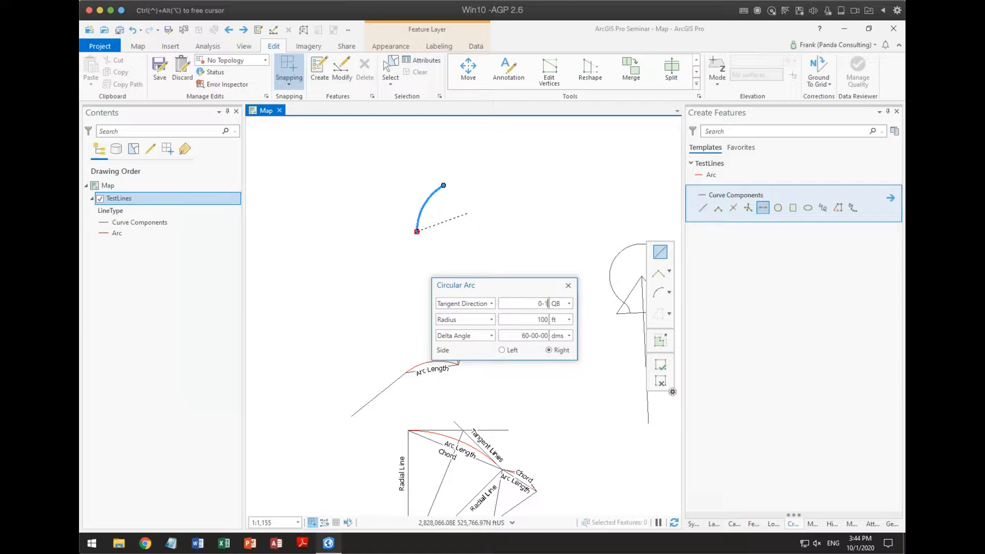
key(Return)
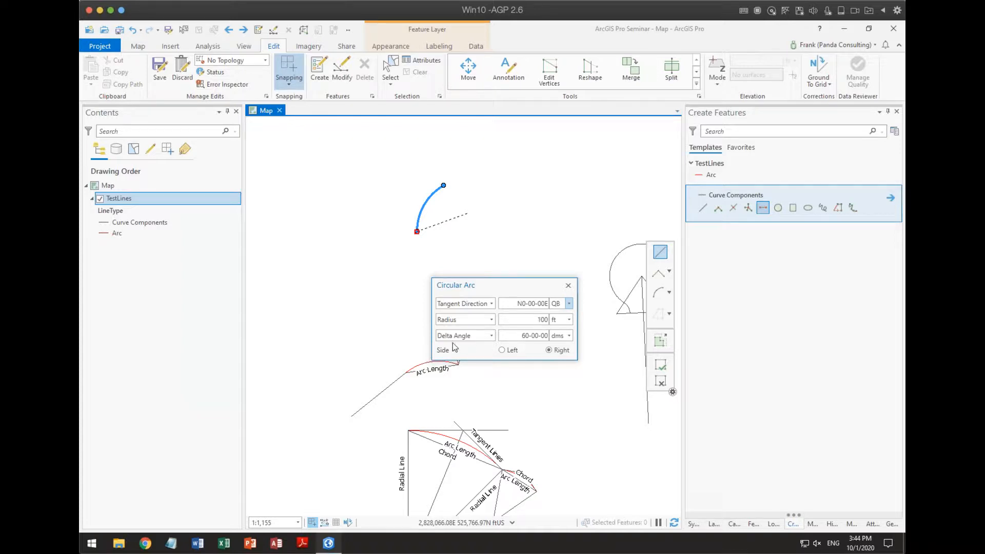
Step: View the arc's size as Chord Length and as Arc Length, returning the parameter to Delta Angle
click(491, 334)
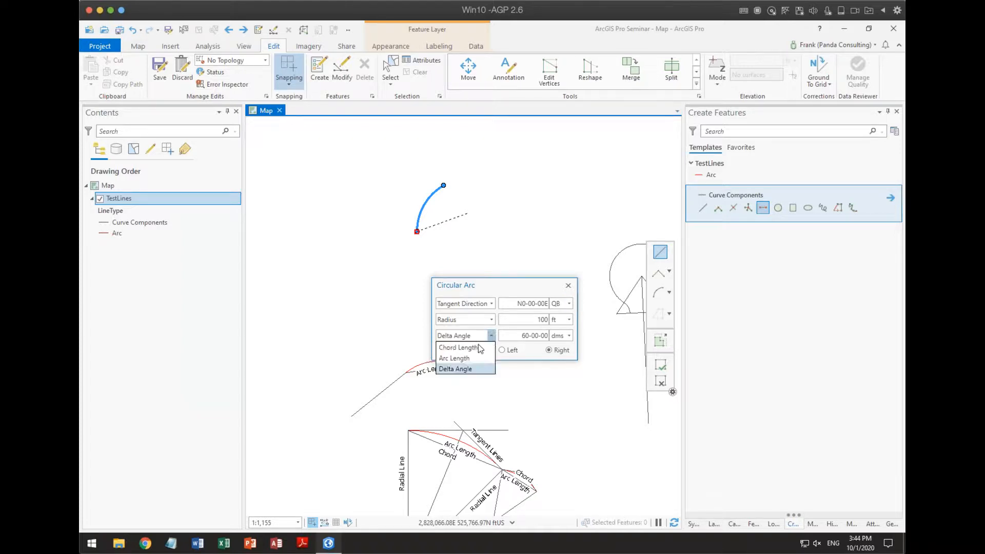
click(477, 346)
click(491, 335)
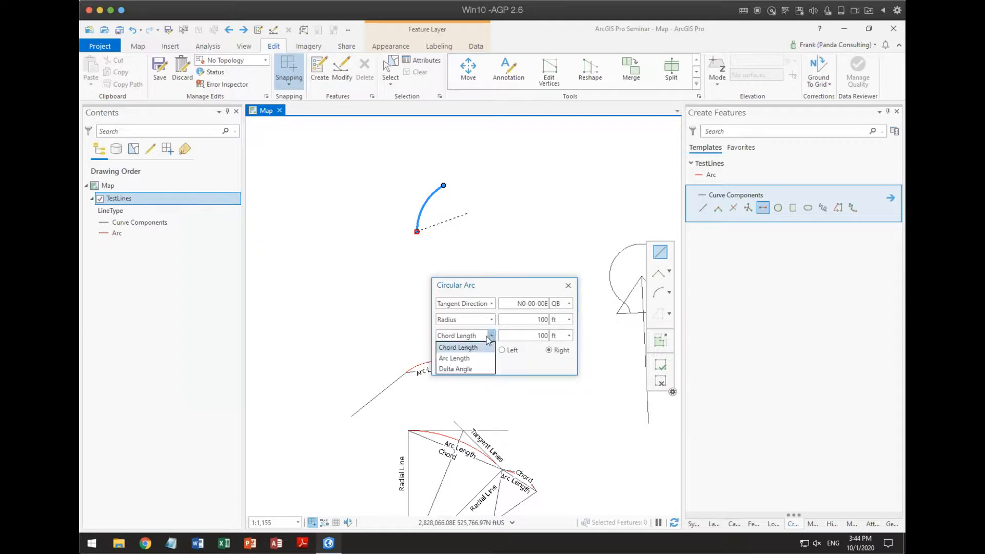
click(467, 359)
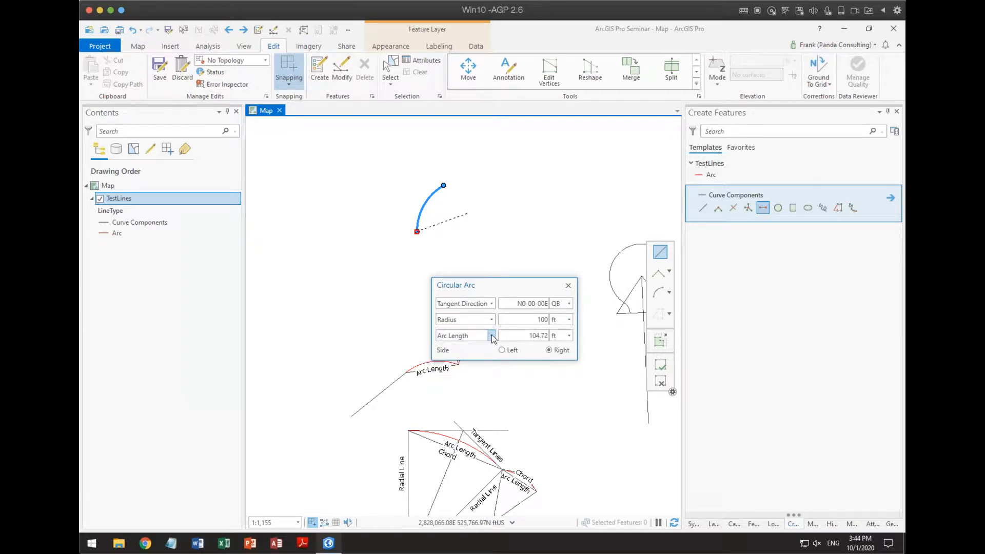
click(492, 335)
click(454, 369)
Step: Apply the arc with radius 100 ft and delta angle 60-00-00 and finish the feature
key(Return)
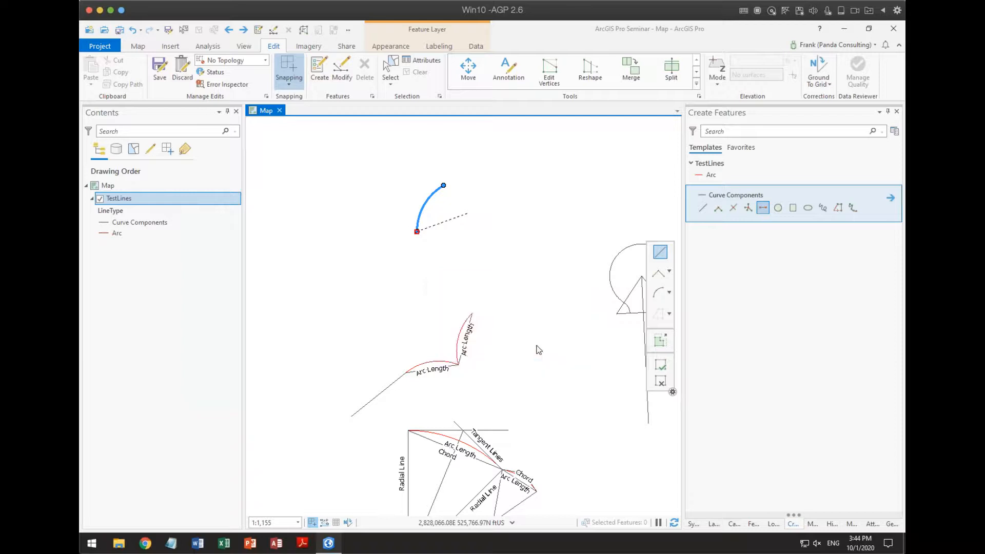
key(F2)
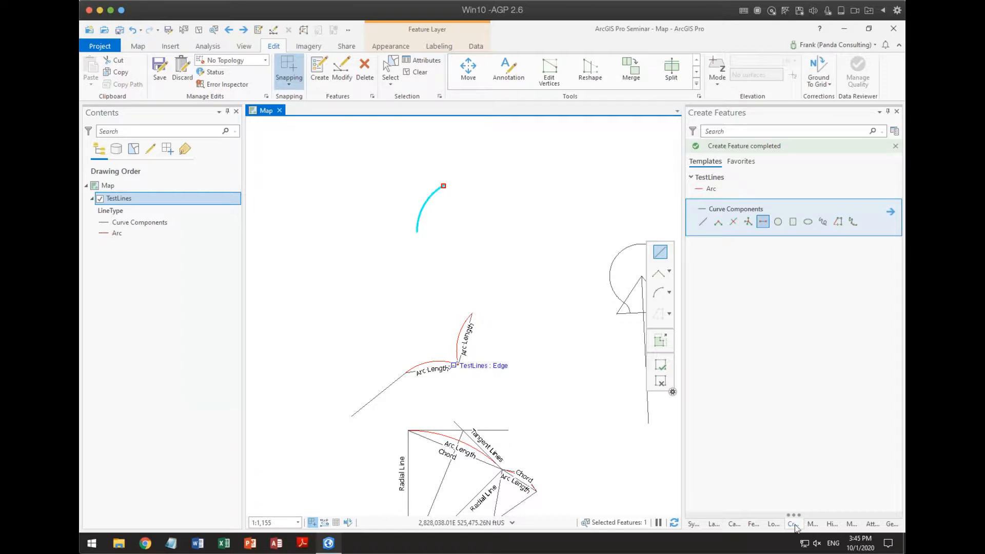
Step: Find the Traverse tool among the feature modification tools and set its start location in the empty area east of the new arc
click(852, 526)
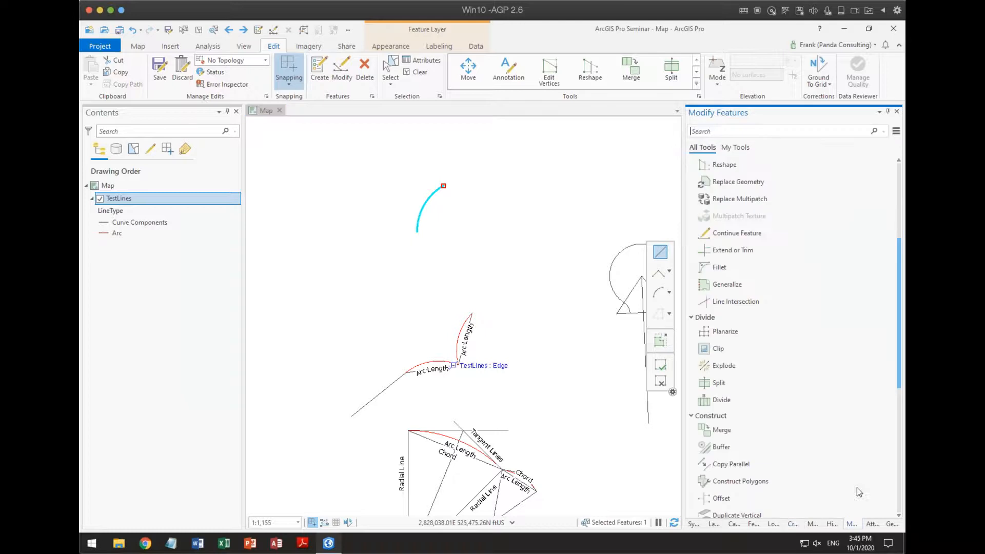
click(740, 135)
text(travers)
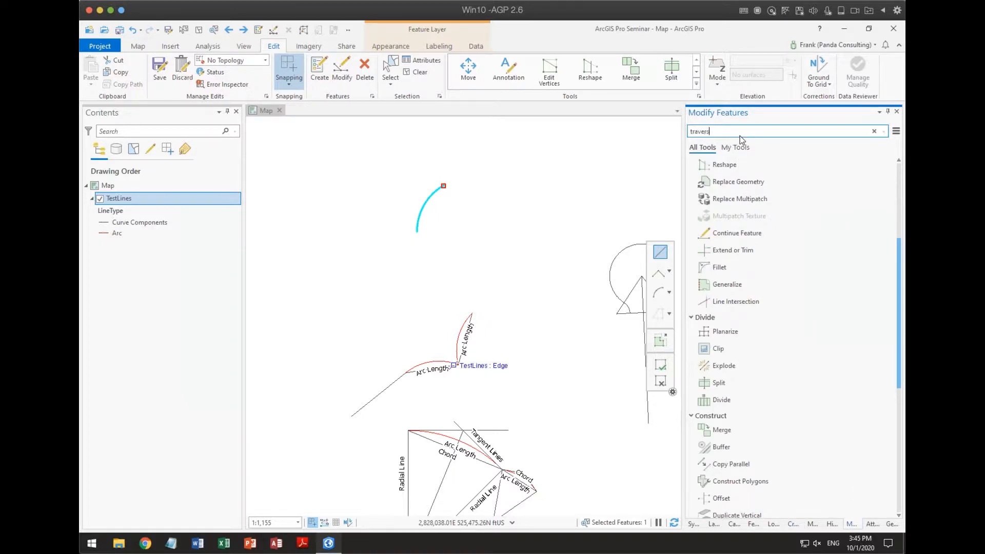
click(716, 180)
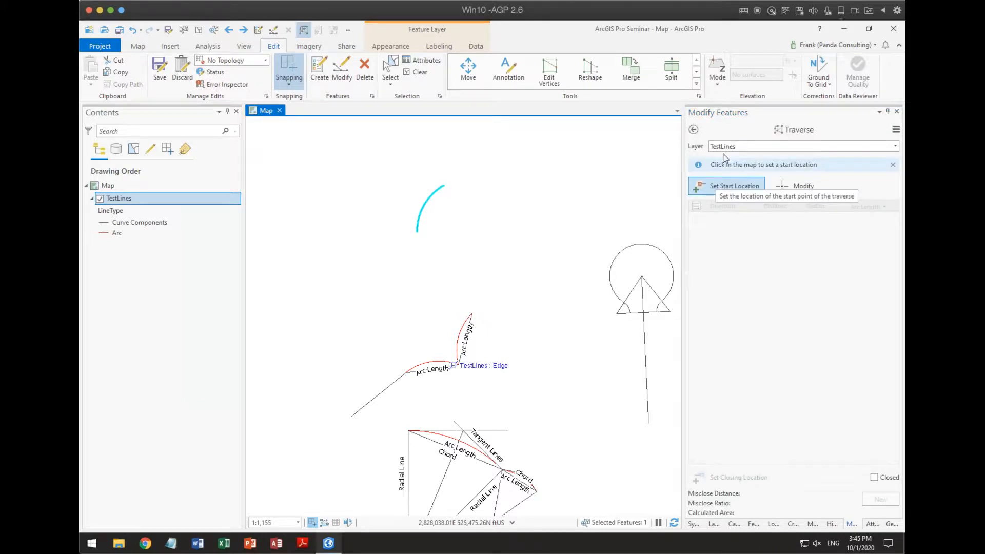
click(720, 185)
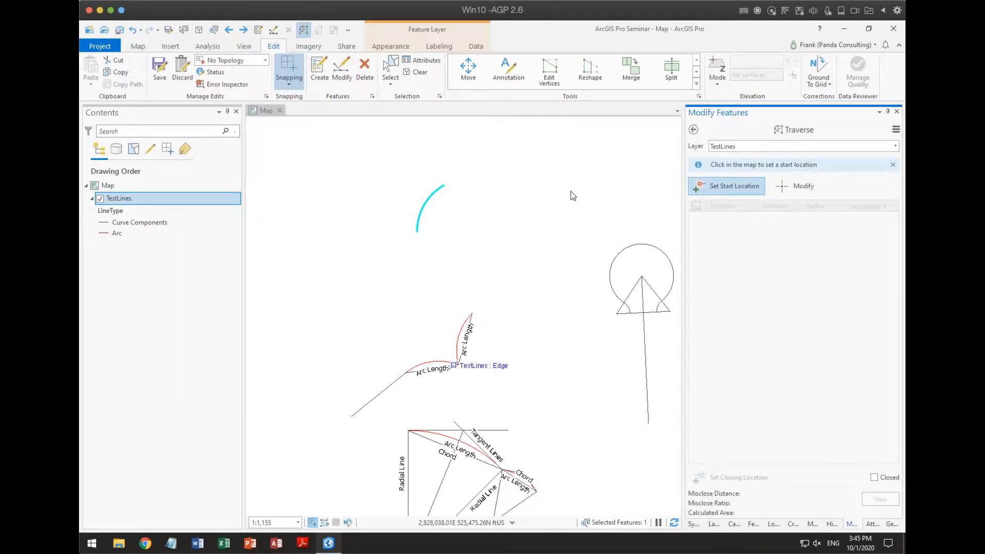
click(492, 191)
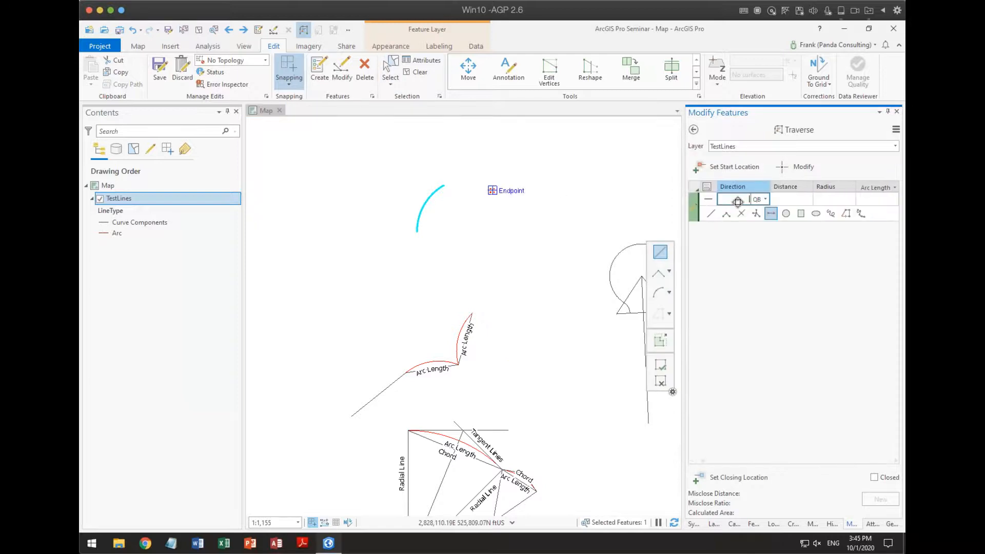
Step: Add the first traverse course with direction 90-1 (due east) and distance 150 ft
text(901)
key(BackSpace)
key(BackSpace)
text(0-1)
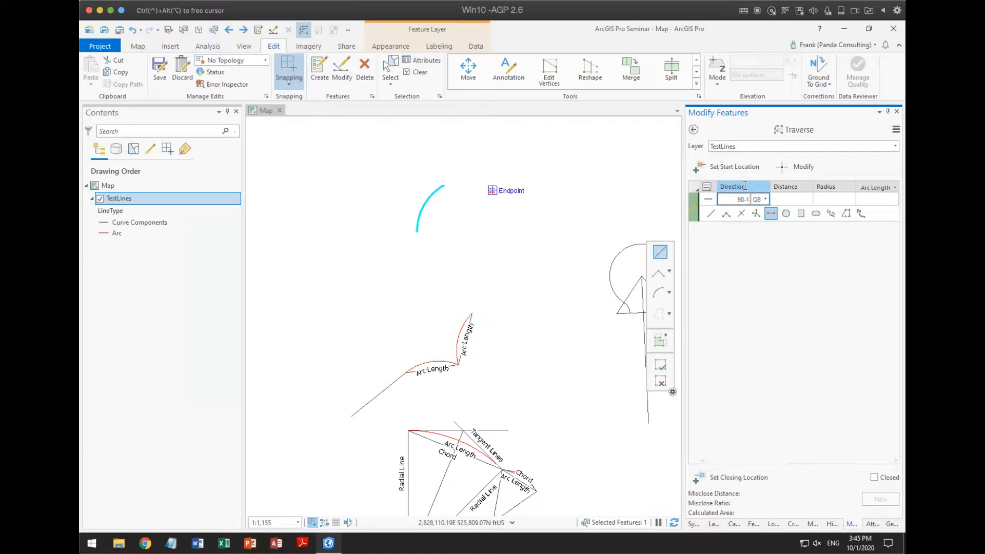
key(Tab)
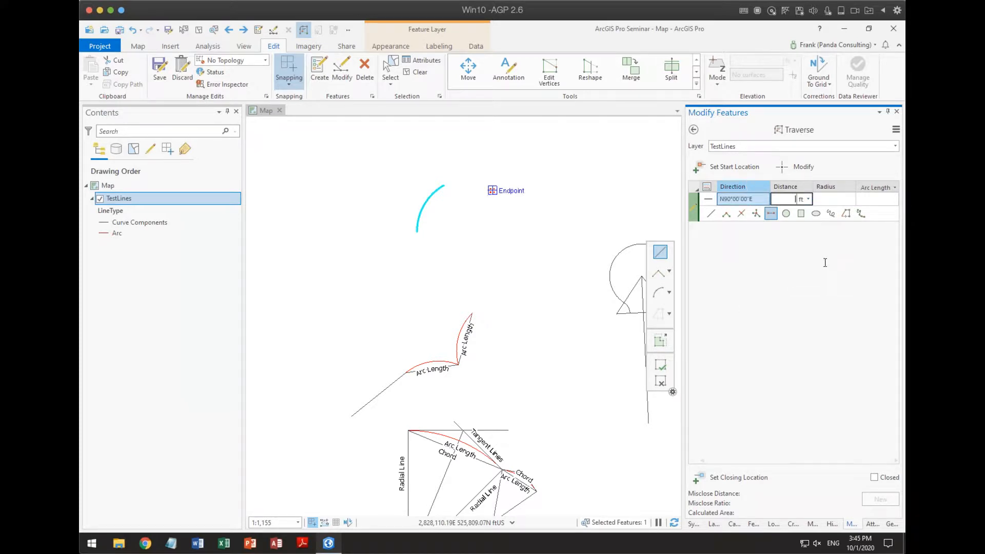
text(150)
key(Return)
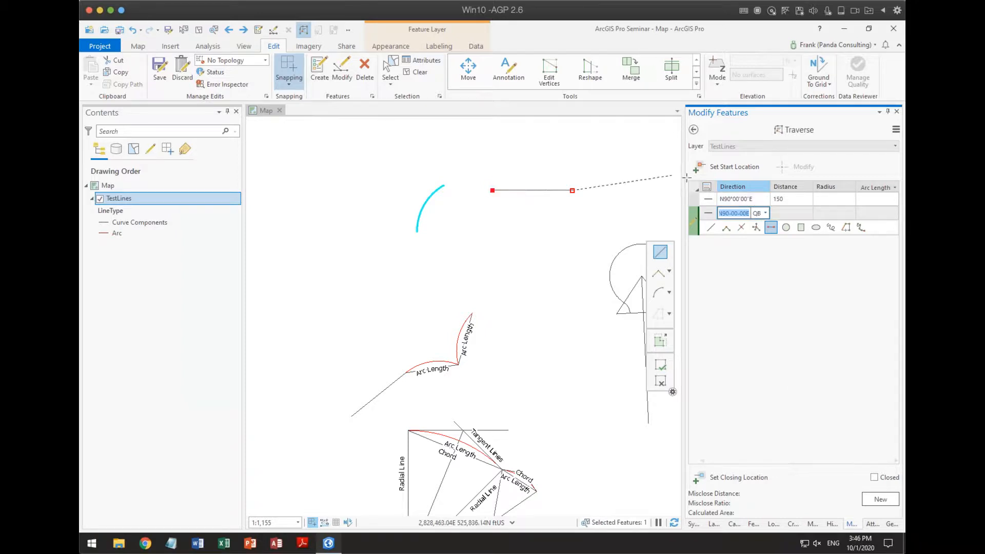
Step: Widen the Traverse pane and the course table's Direction column, making room east of the traverse on the map
drag(685, 176, 630, 179)
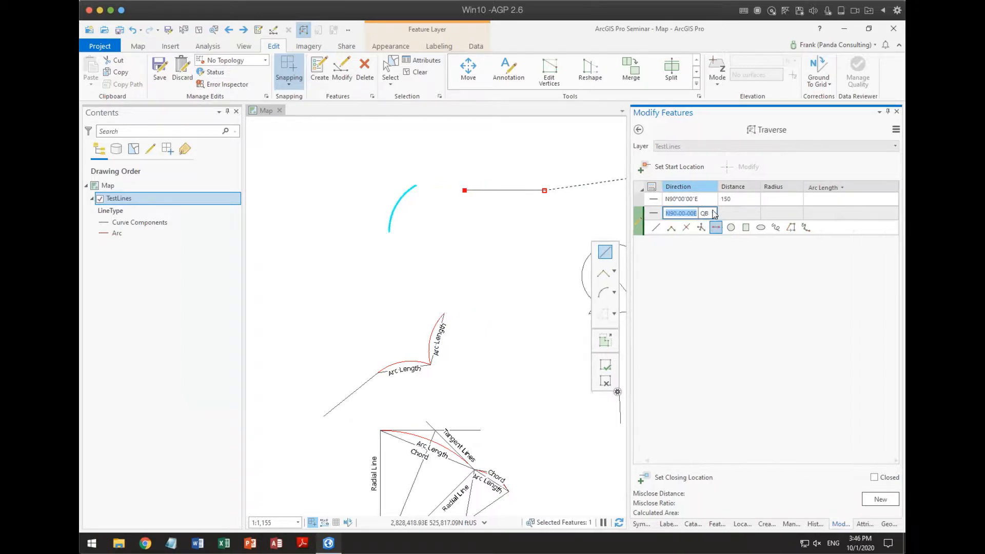
drag(717, 190, 748, 190)
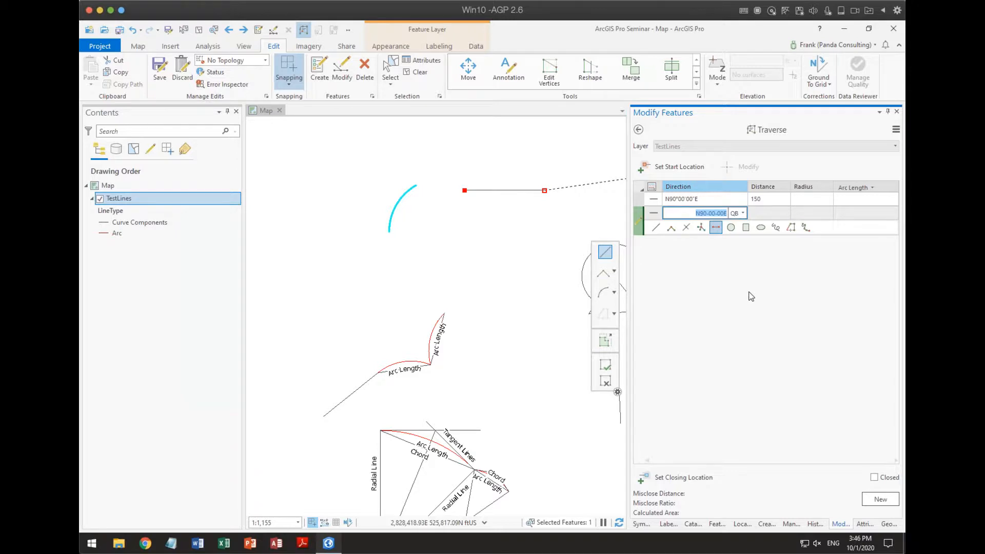
drag(499, 245, 315, 248)
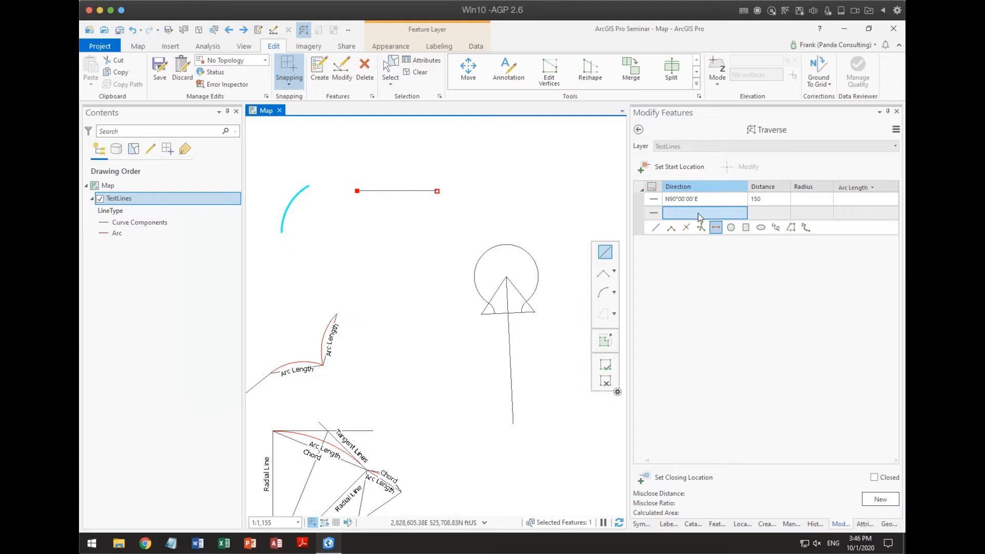
Step: Define the second course as a tangent curve with direction tb, no distance and a radius of 250 ft
click(715, 215)
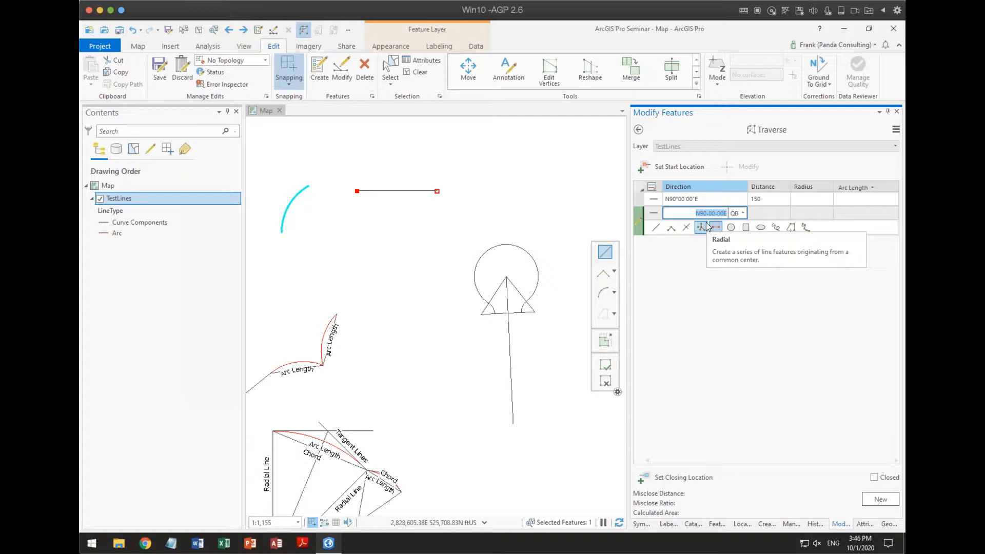
key(Right)
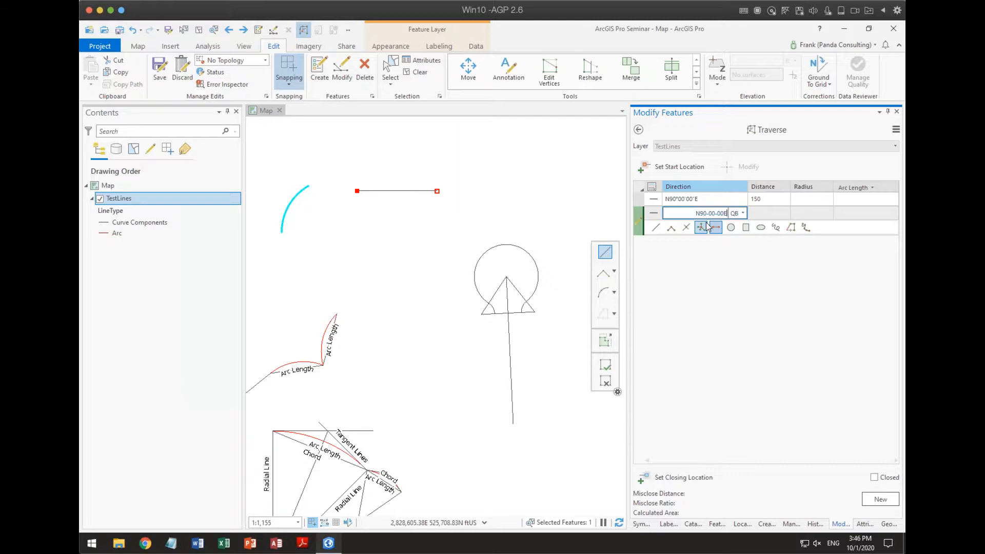
text(tb)
key(Tab)
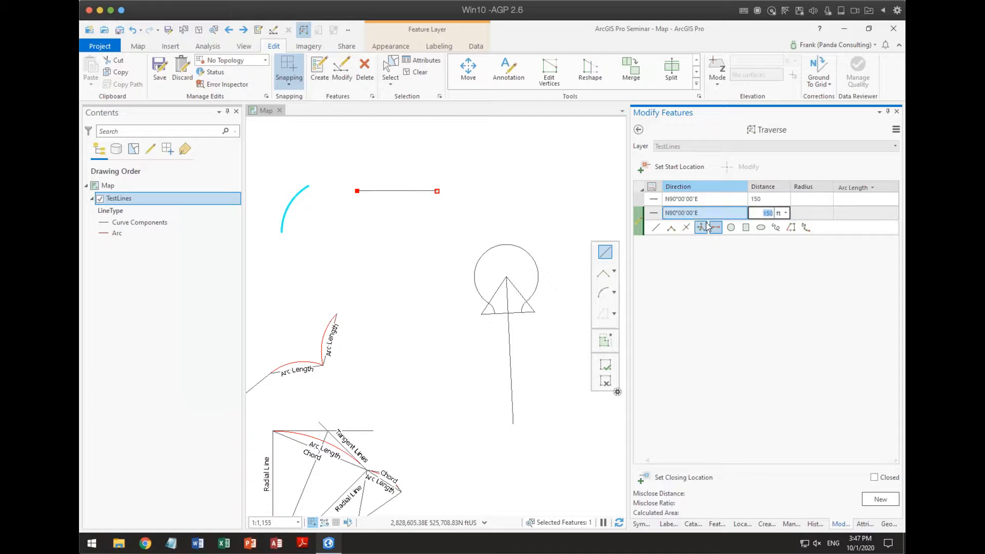
text(0)
key(Tab)
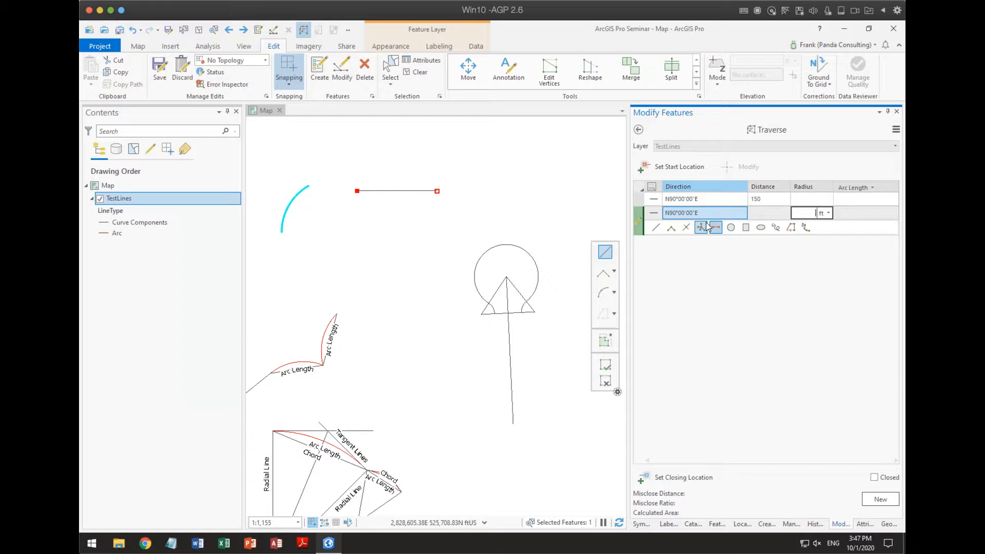
text(250)
key(Tab)
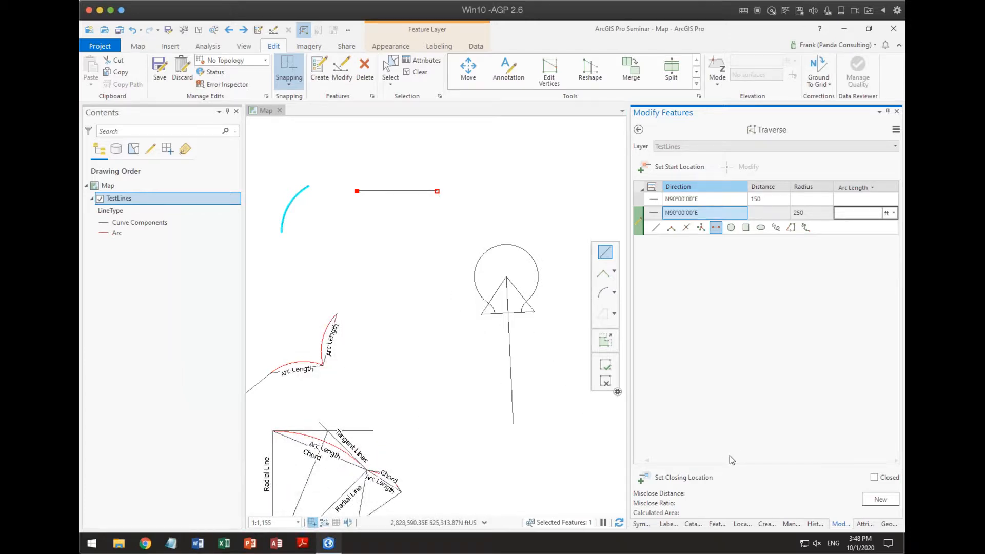
Step: Switch the curve parameter to Delta Angle and add the second course with a 90-degree delta
click(873, 187)
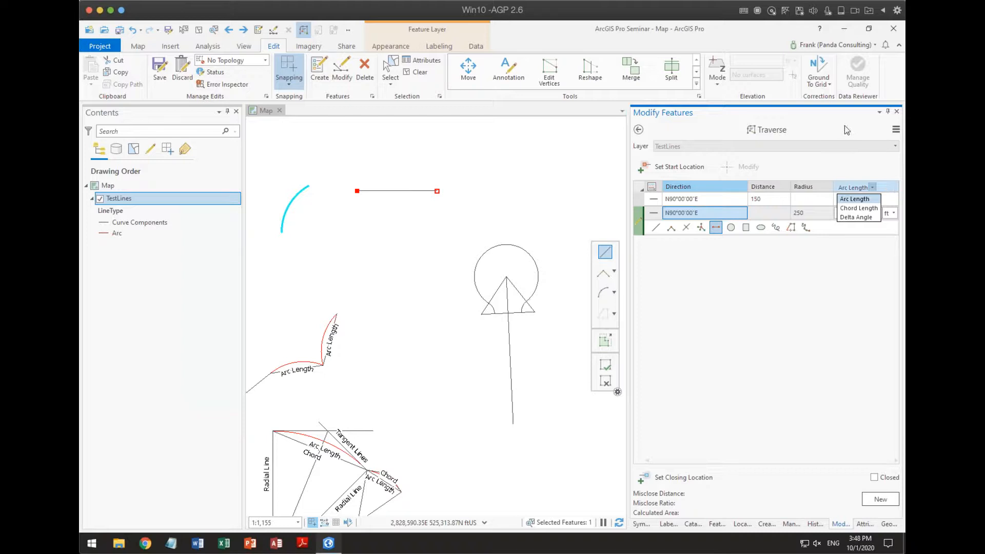
click(856, 217)
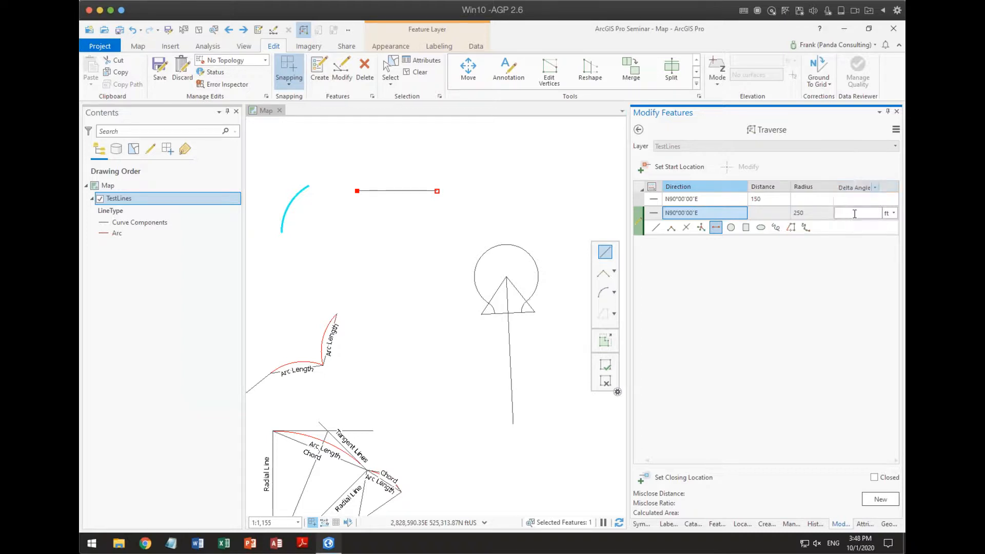
click(855, 213)
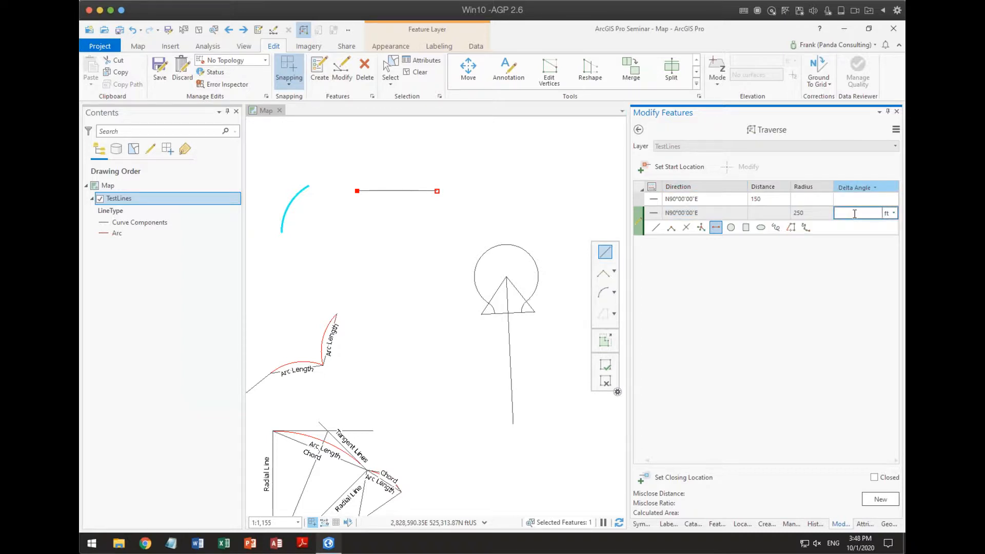
text(90)
key(Return)
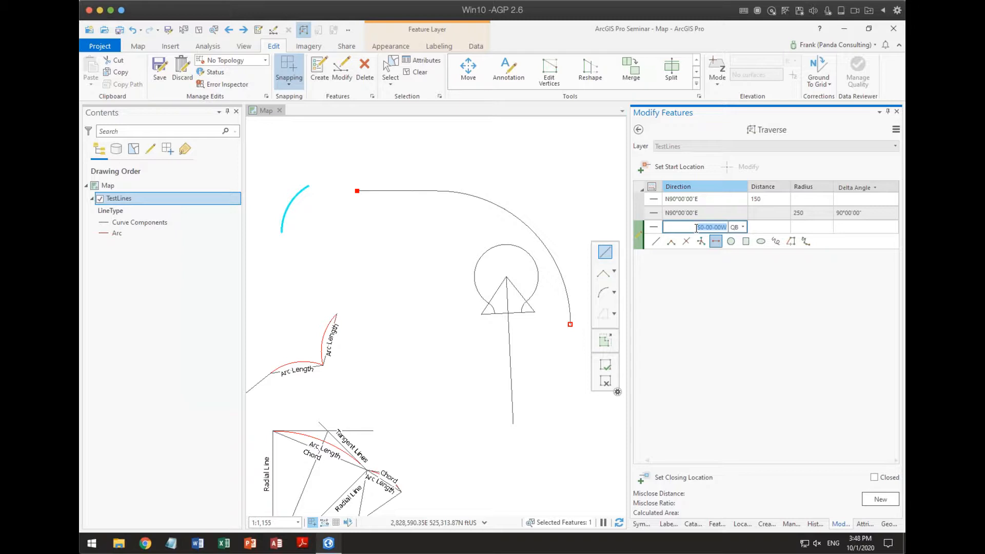
Step: Add a third course as a left-turning curve tangent to the previous one, using direction tb, radius -200 ft and chord length 75c
drag(483, 319, 408, 289)
click(717, 226)
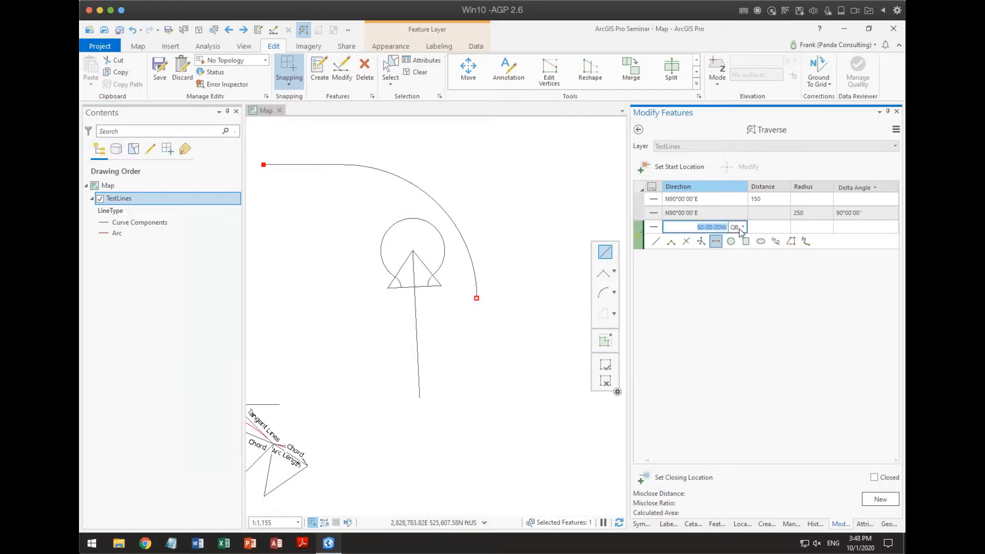
click(732, 227)
click(726, 226)
text(tb)
key(Tab)
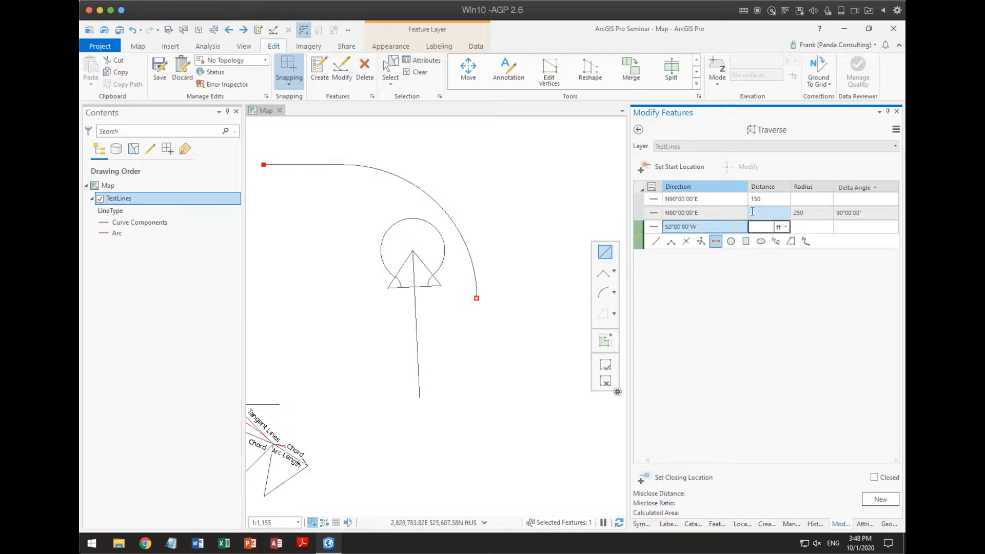
key(Tab)
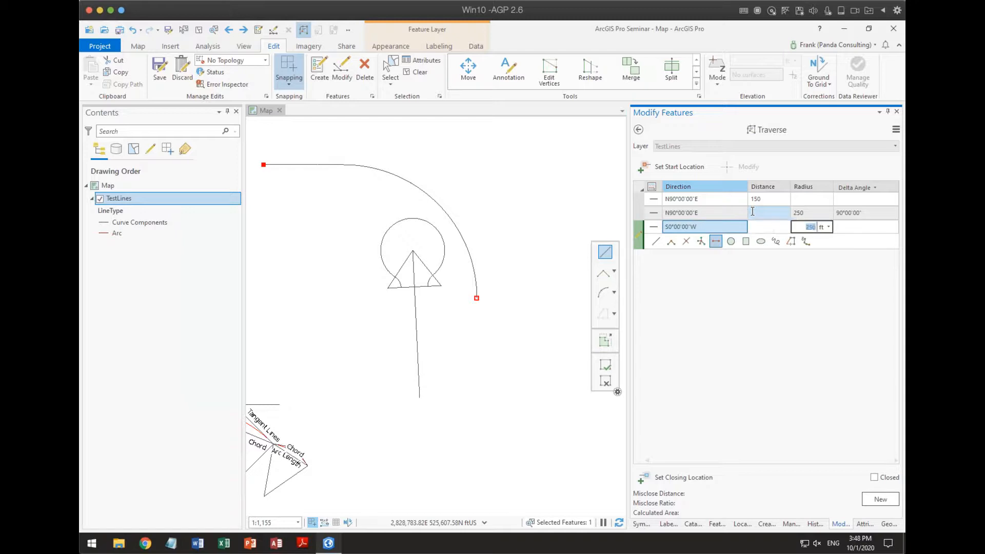
key(BackSpace)
text(-200)
key(Tab)
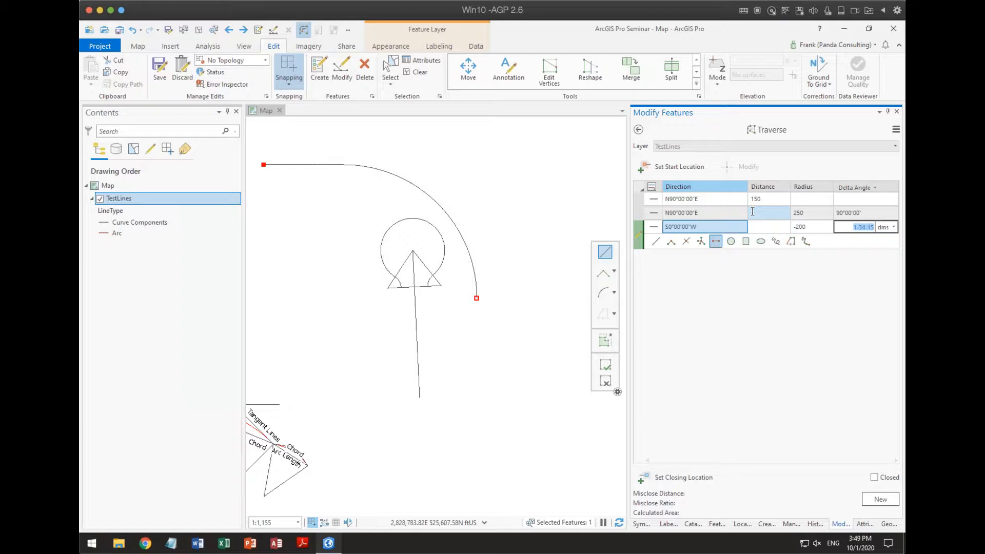
text(75c)
key(Return)
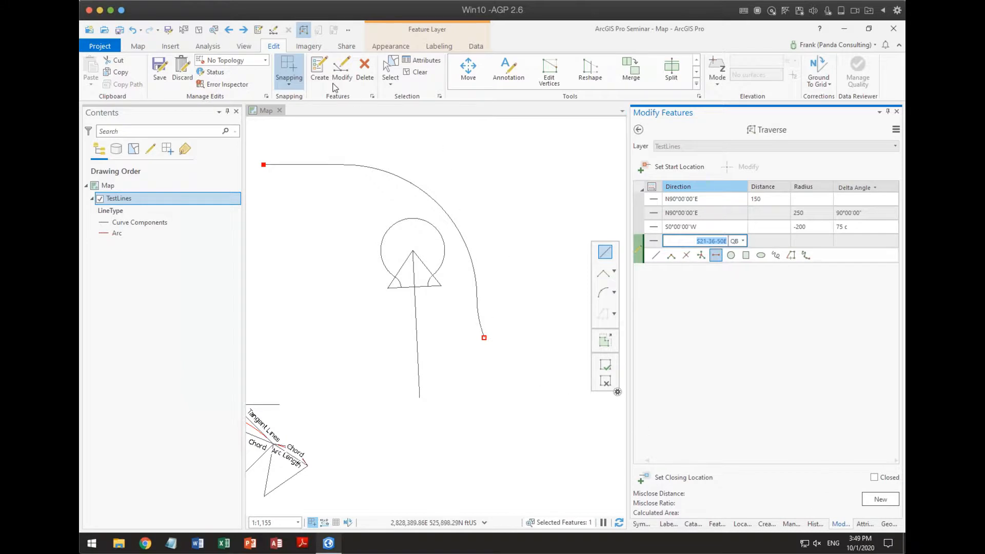
Step: Select the last traverse curve on the map and examine its attributes
click(390, 67)
click(483, 324)
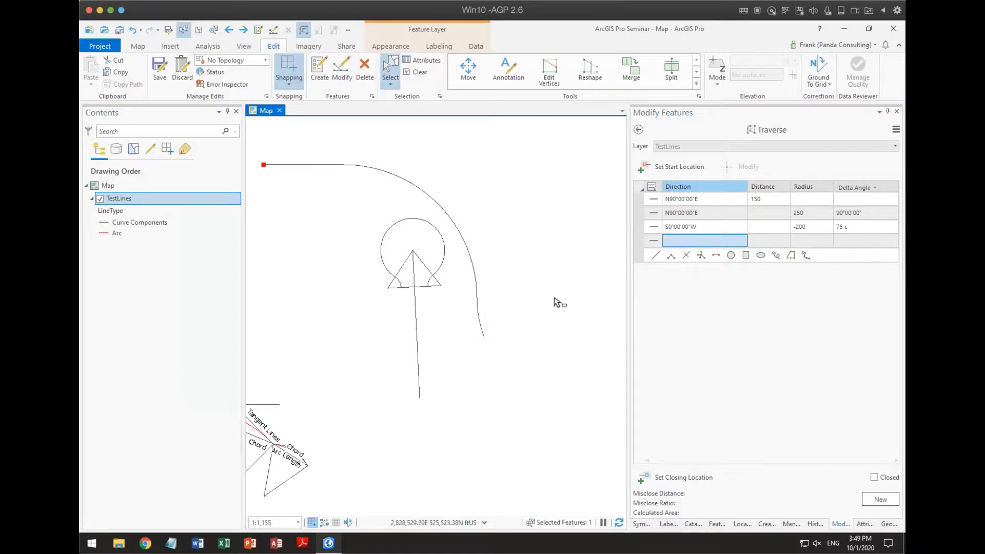
click(864, 525)
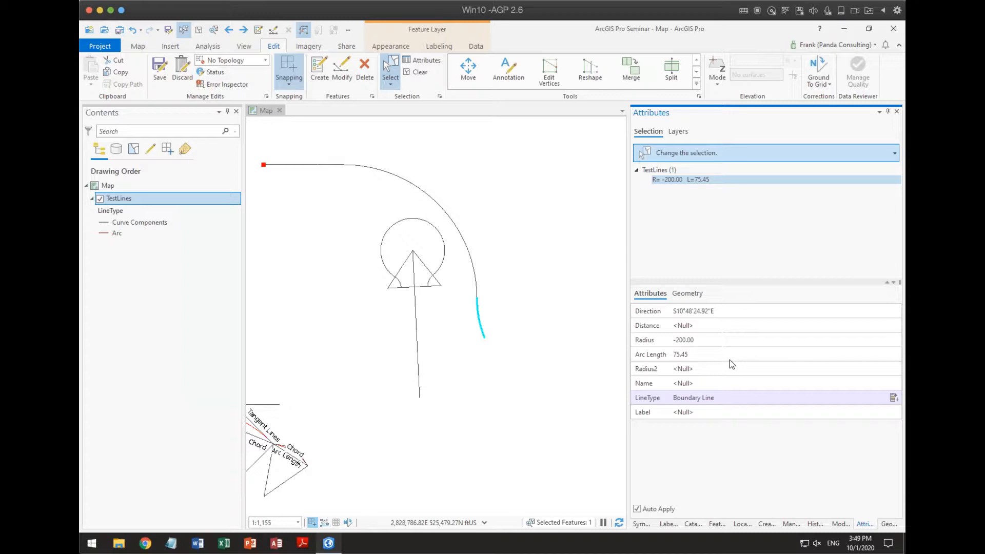
Step: Open the TestLines field design and make the Shape_Length field visible
right_click(127, 199)
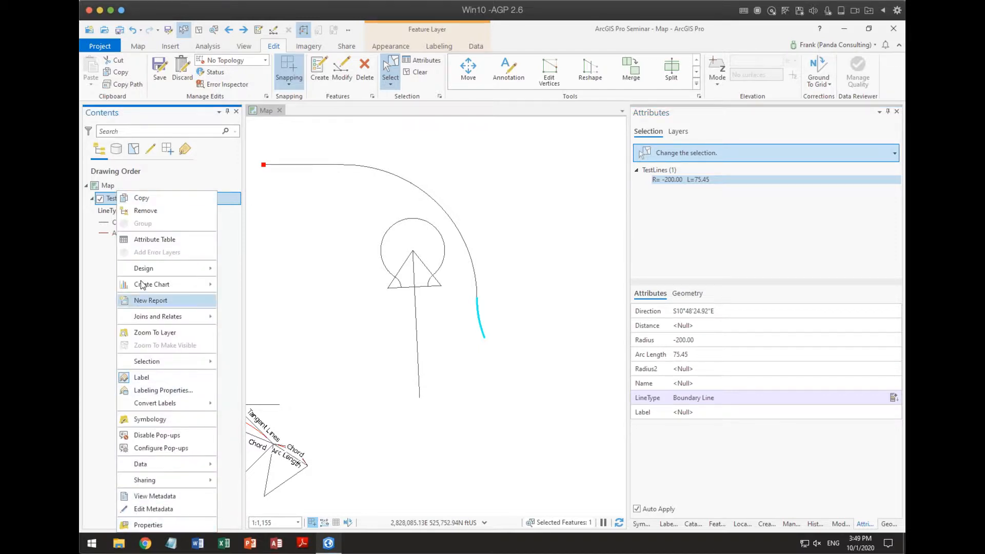
mouse_move(154, 268)
click(259, 284)
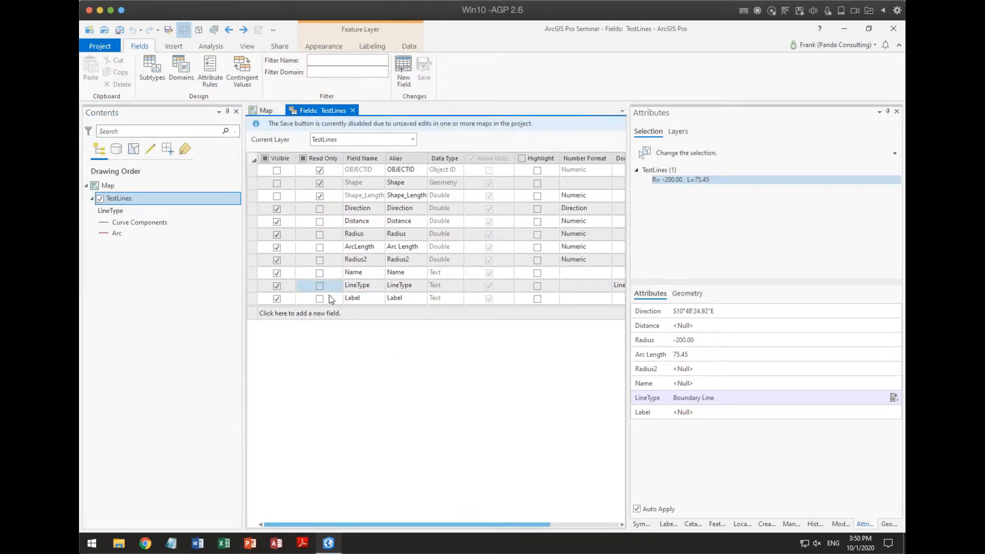
click(277, 196)
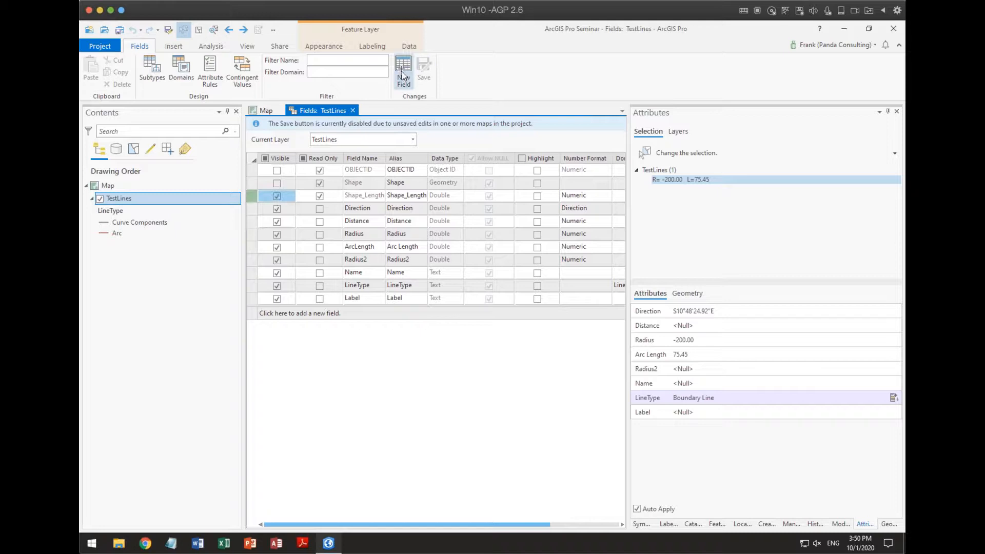
Step: Save the pending map edits, then save the TestLines field changes and close the Fields view
click(272, 110)
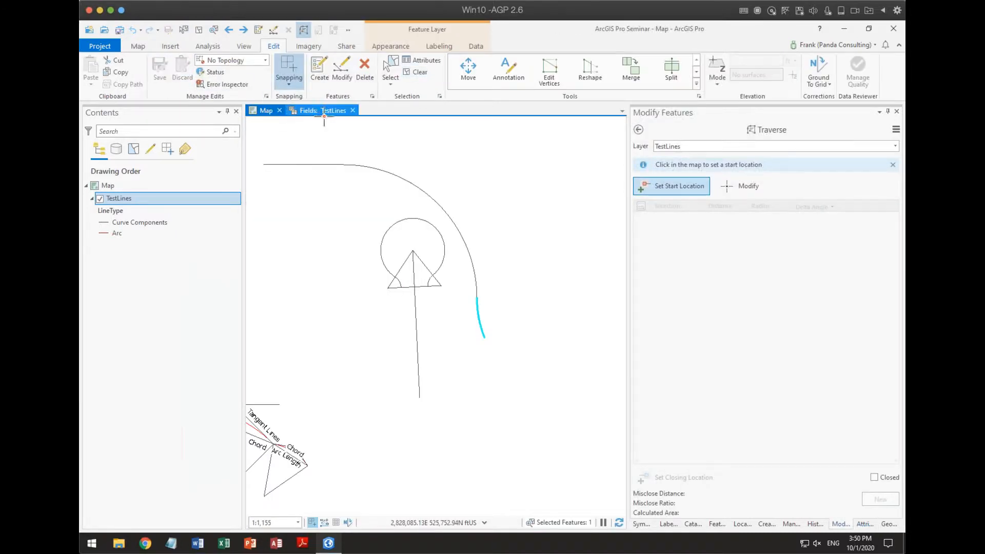
click(324, 111)
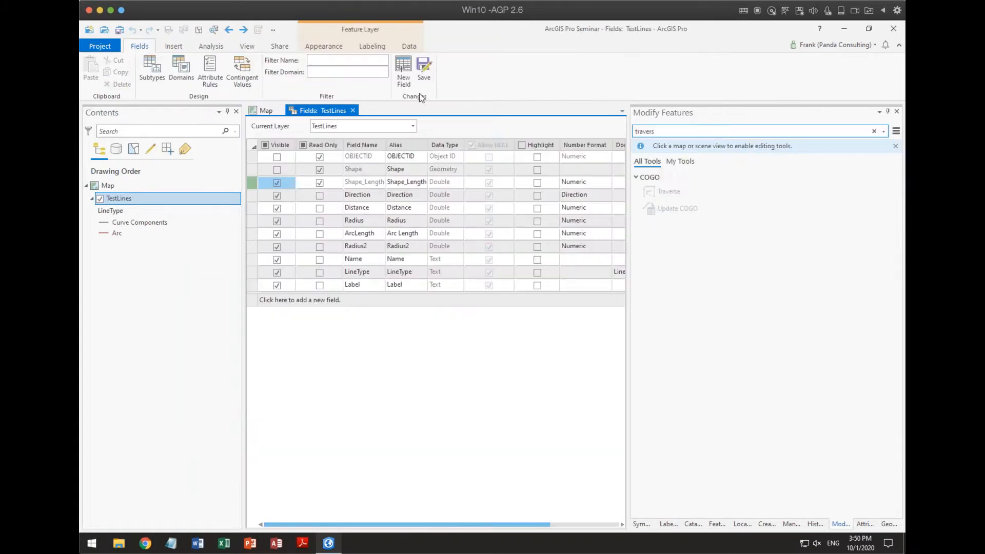
click(424, 69)
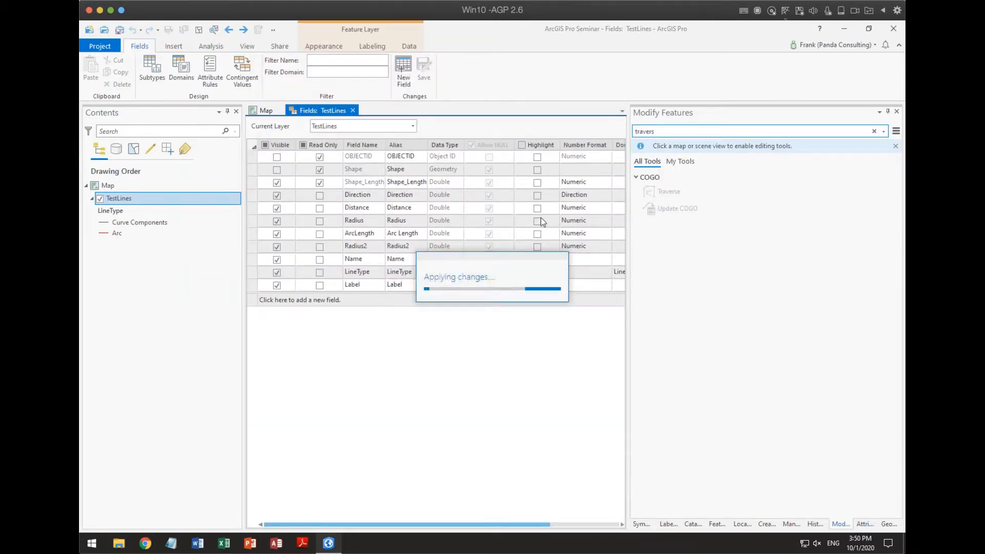
click(352, 111)
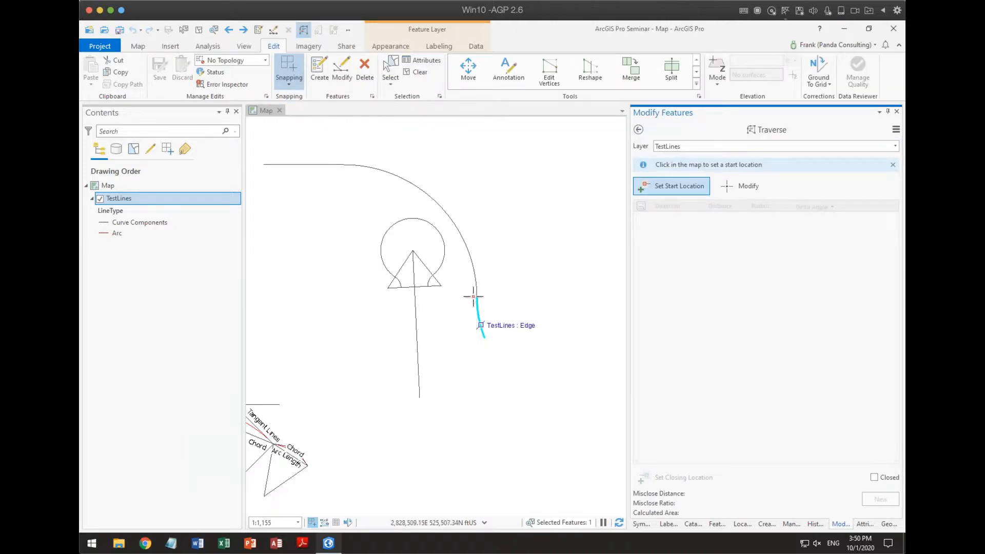
Step: Reselect the last traverse curve on the map and review its COGO attributes
click(390, 70)
drag(467, 313, 491, 320)
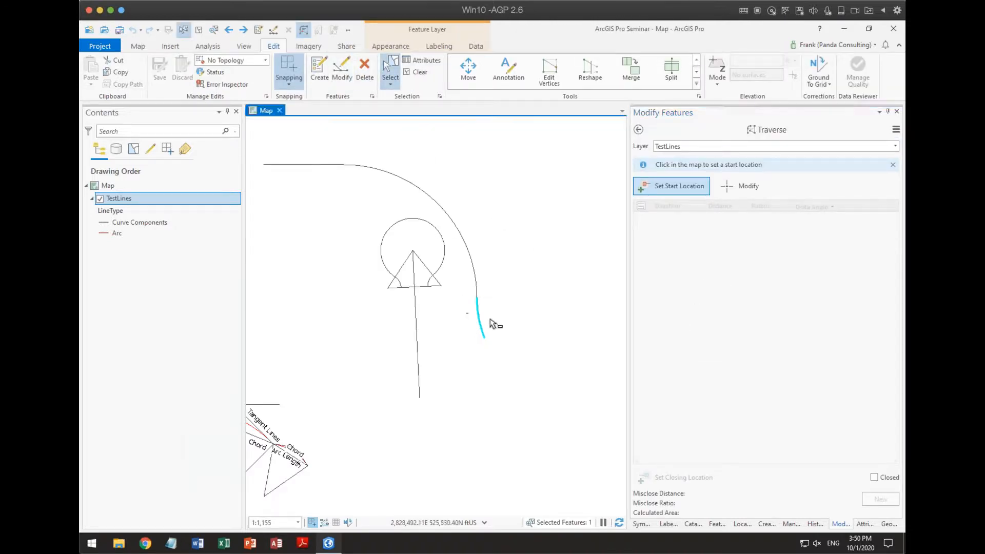
click(864, 524)
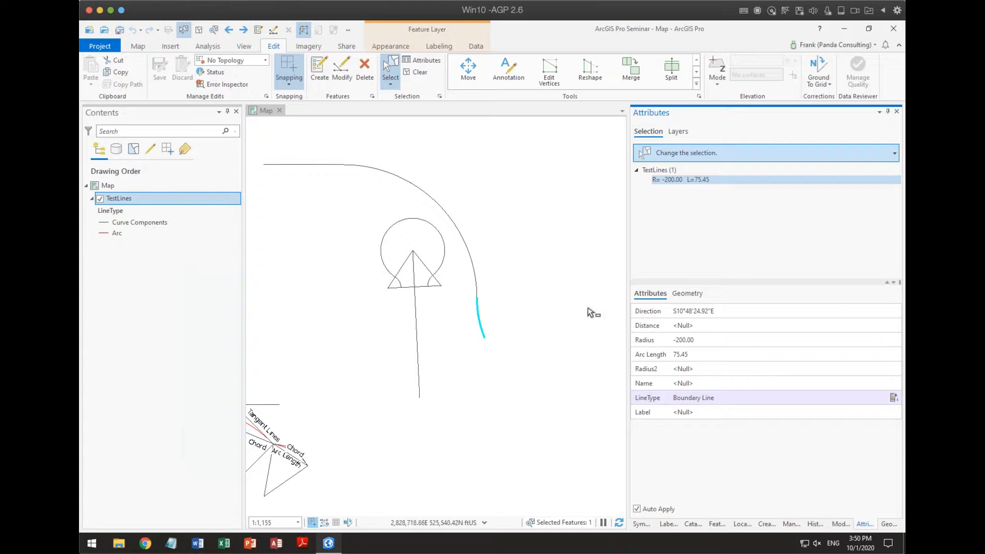
Step: View only the selected curve's record in the TestLines attribute table, comparing Shape_Length, radius and arc length, and close the table
right_click(125, 200)
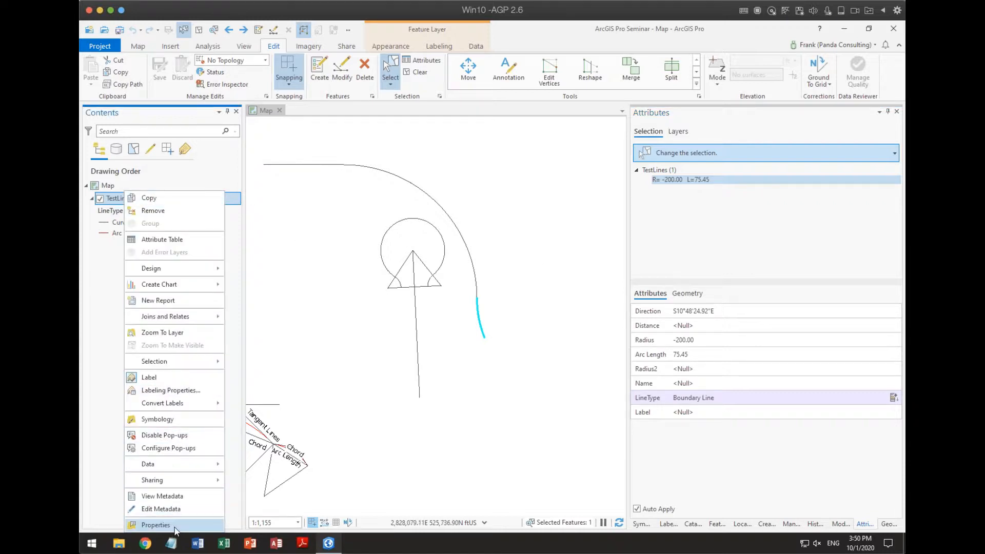
click(162, 240)
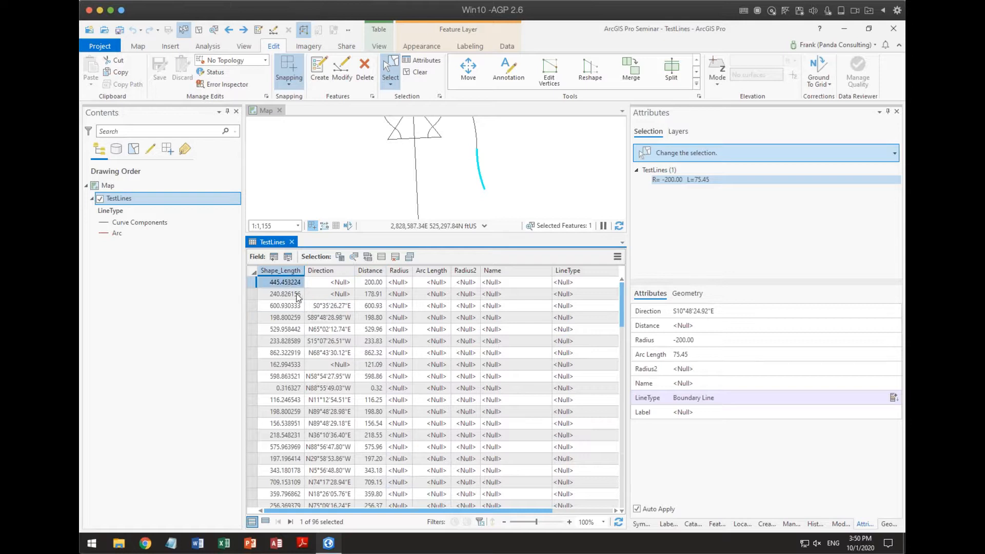
click(265, 522)
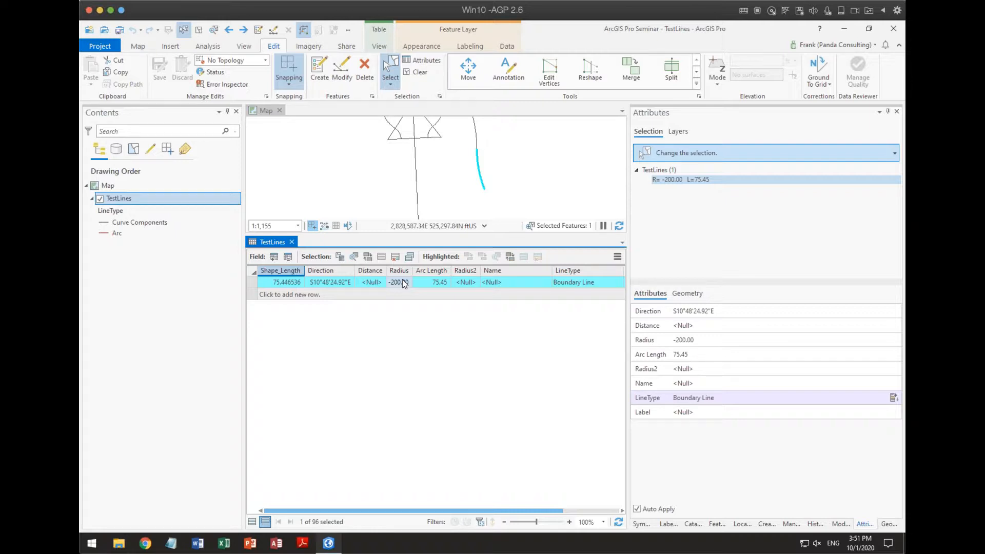
click(292, 242)
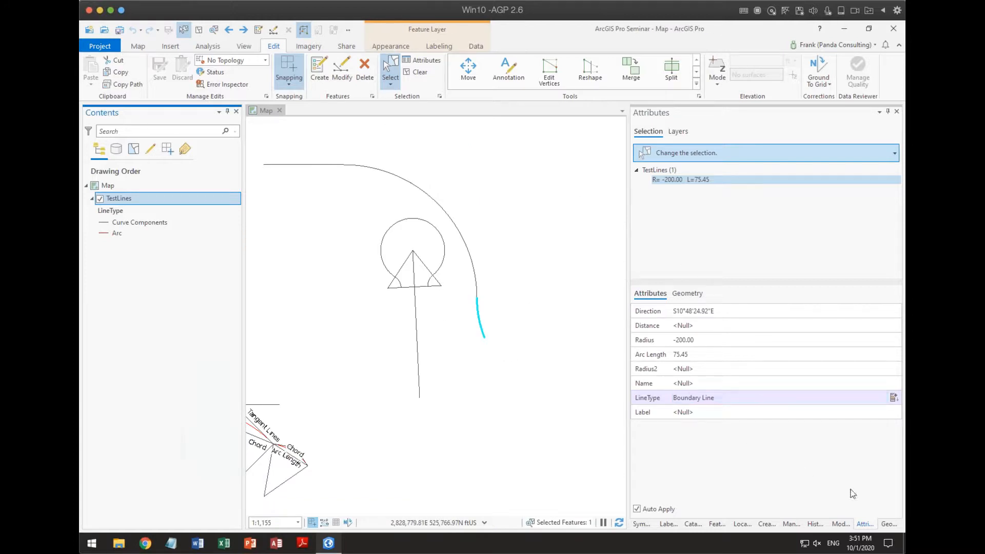
Step: Start a new traverse at the last curve's free end and add a straight course back to the curve's other endpoint
click(838, 526)
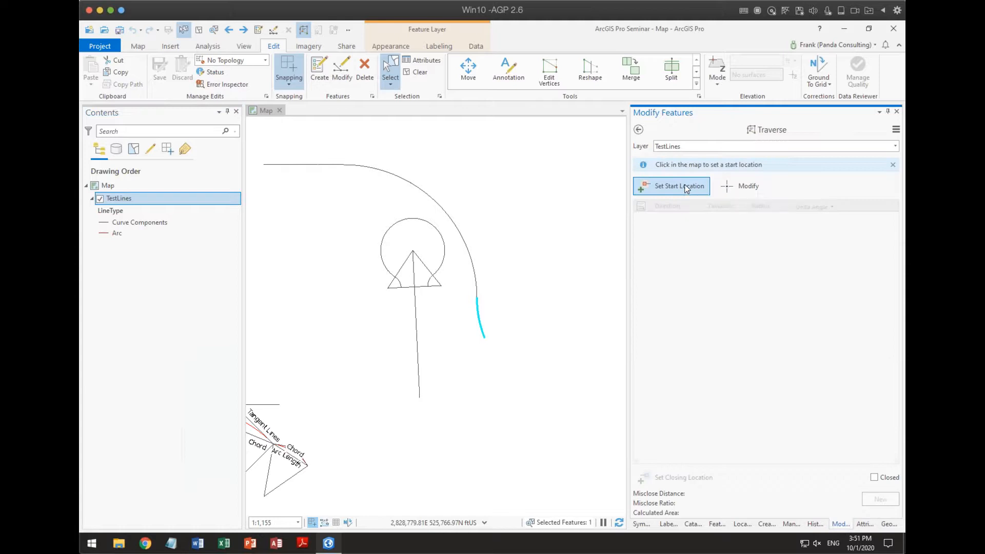
click(686, 188)
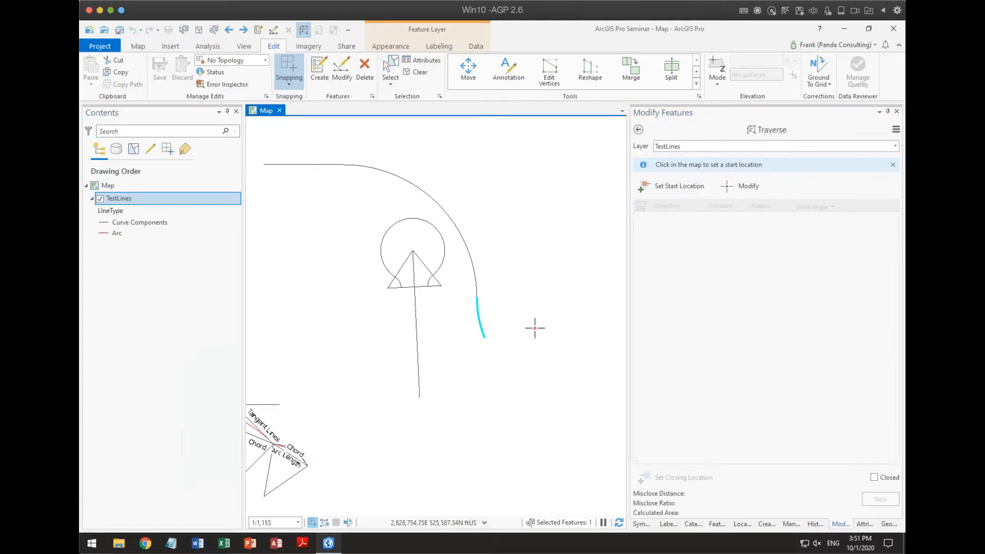
click(485, 338)
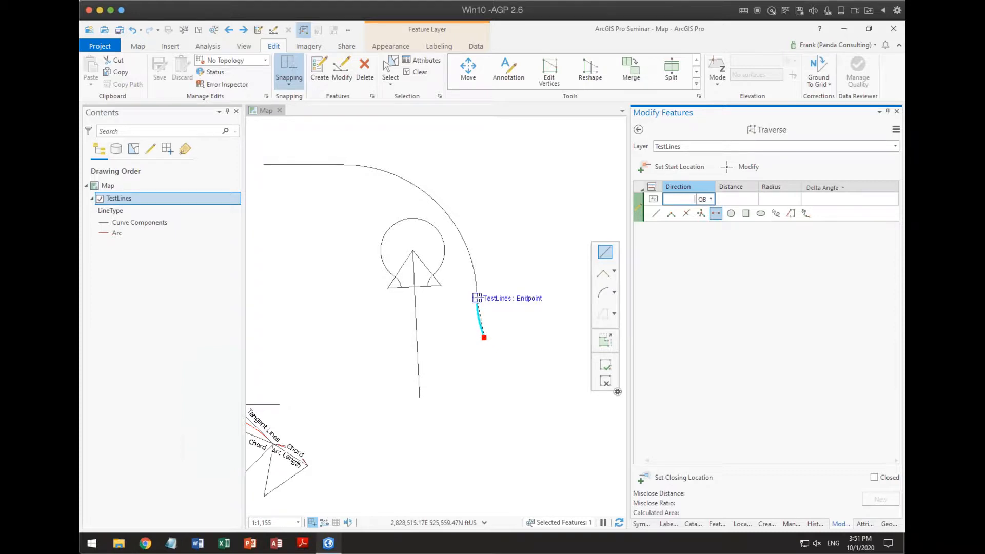
click(477, 298)
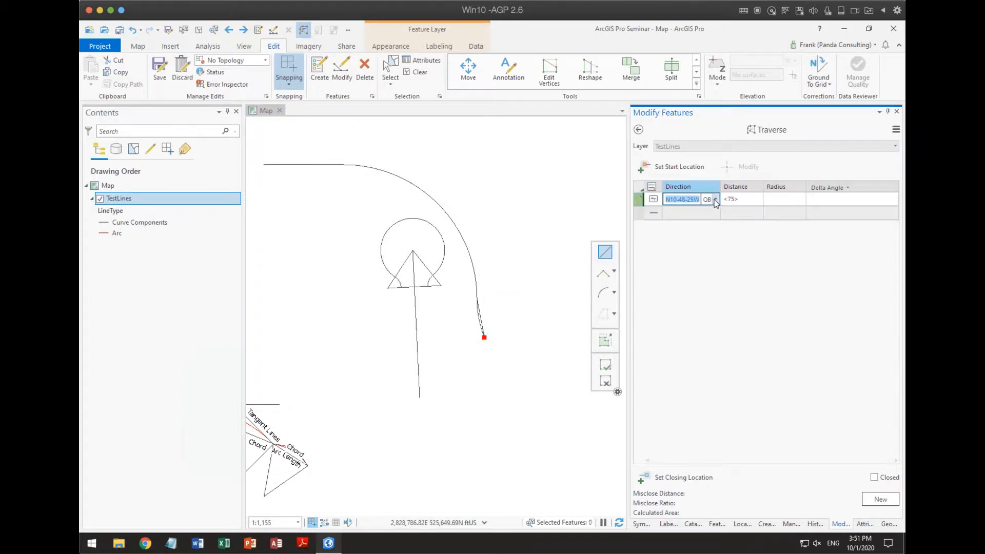
Step: Try to mark the course's direction as a chord bearing by appending cb to it
click(699, 199)
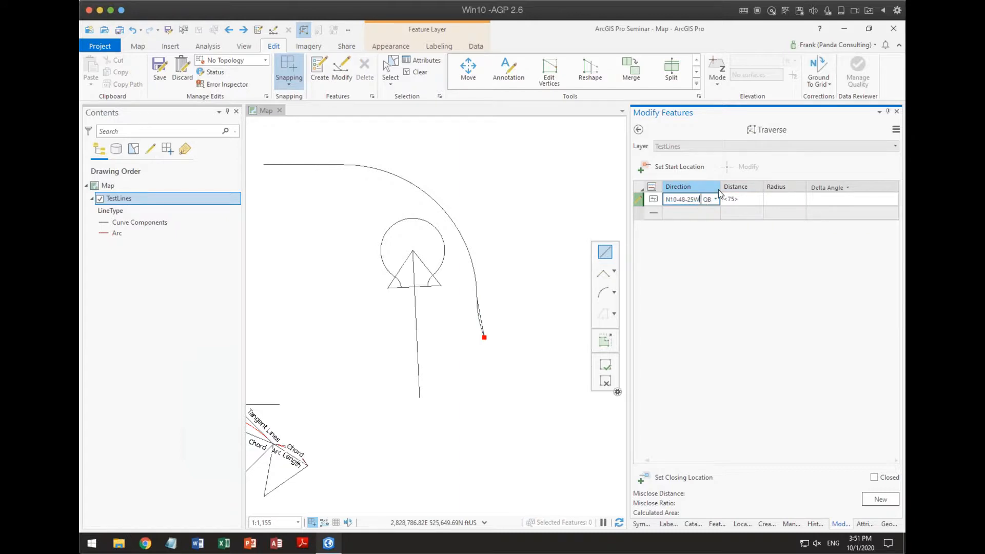
text(cb)
key(Delete)
key(Delete)
text(e)
key(Tab)
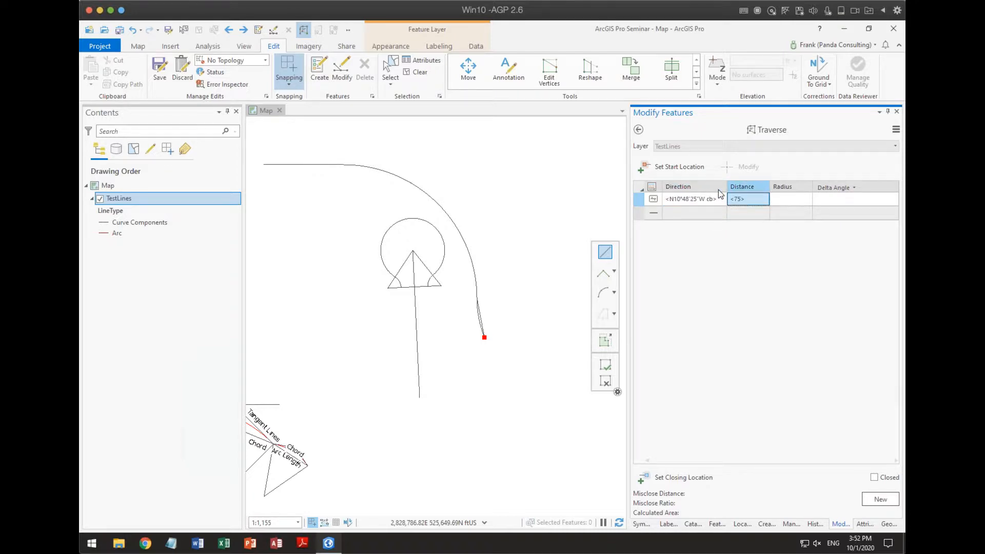
Step: Set the course's radius to 150 ft
key(Tab)
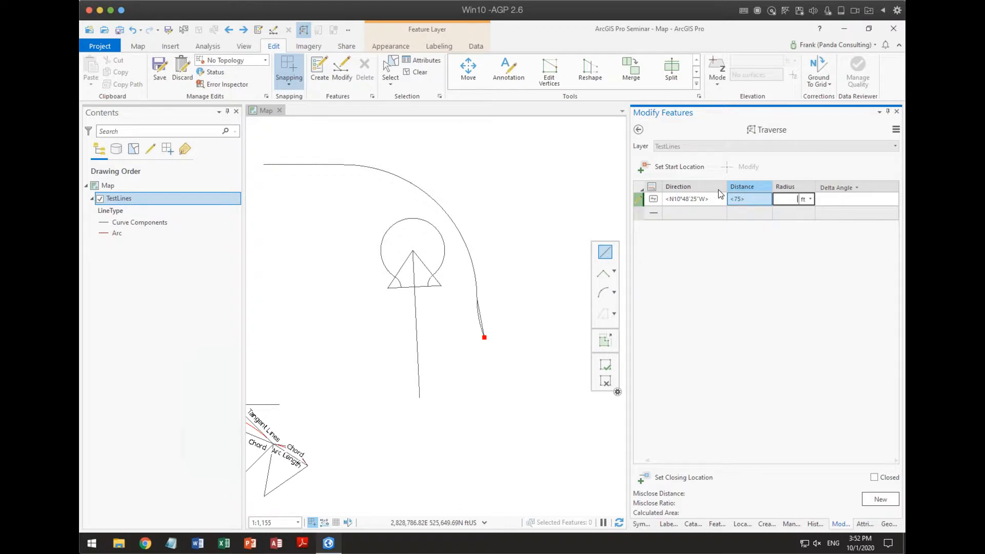
text(150)
key(Return)
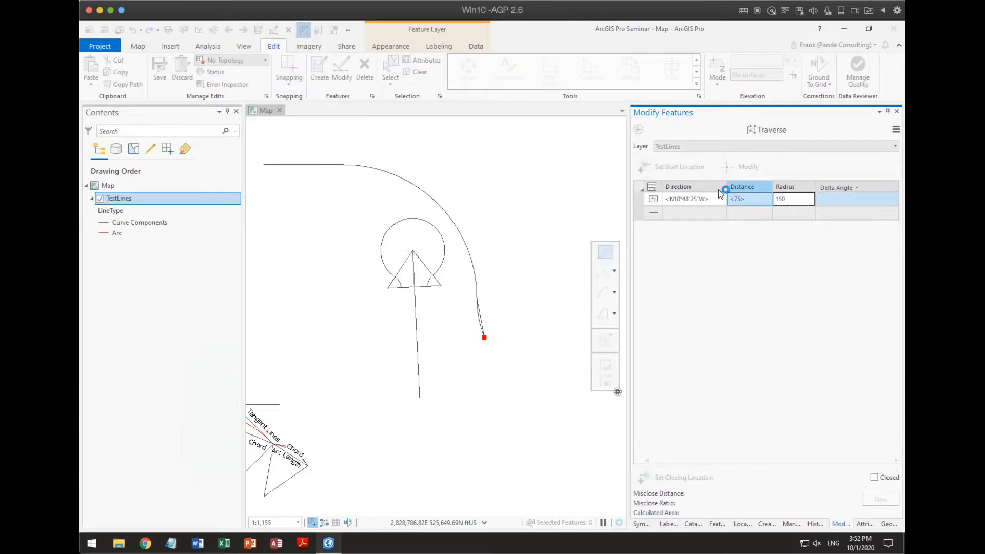
Step: Try to clear the course's distance while keeping the 150 ft radius
click(766, 200)
key(BackSpace)
click(781, 199)
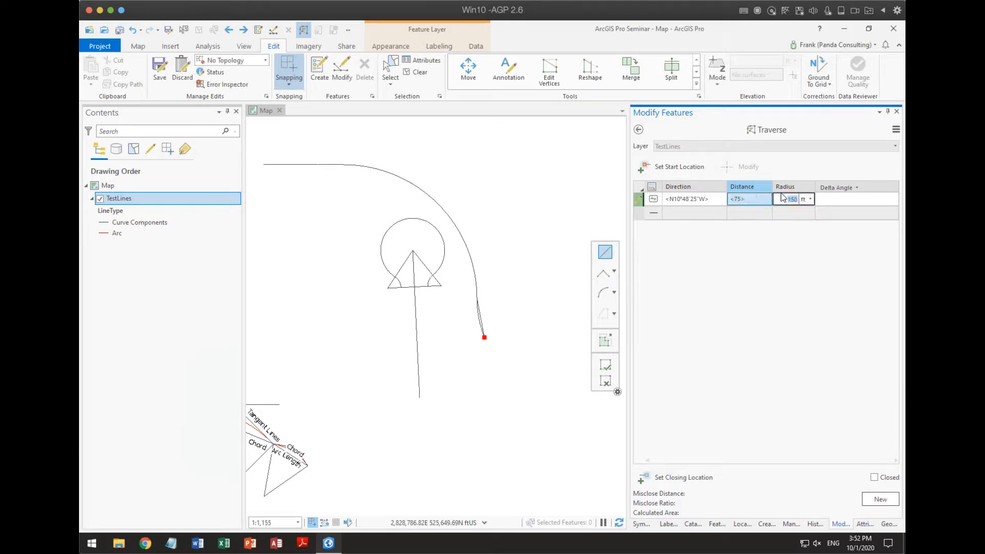
click(746, 199)
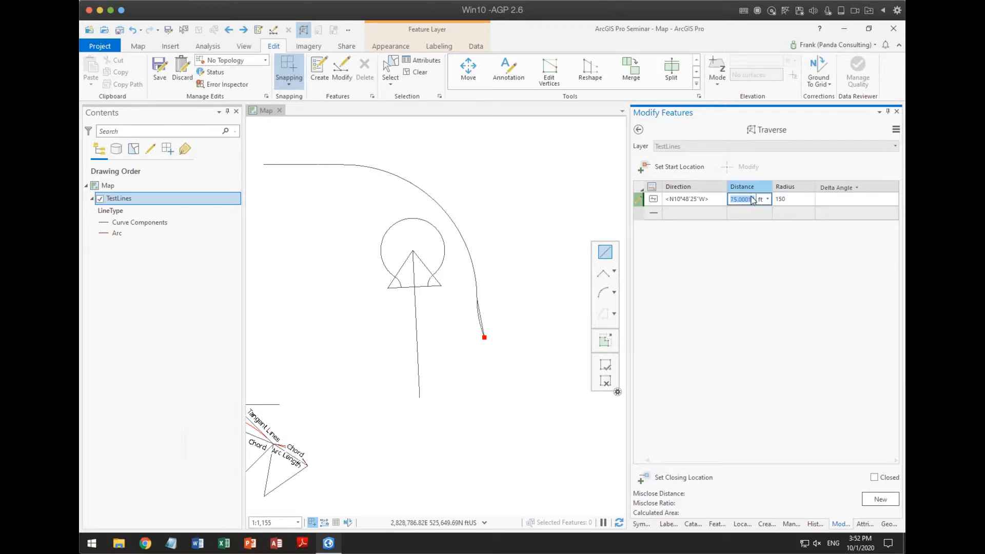
key(BackSpace)
key(Tab)
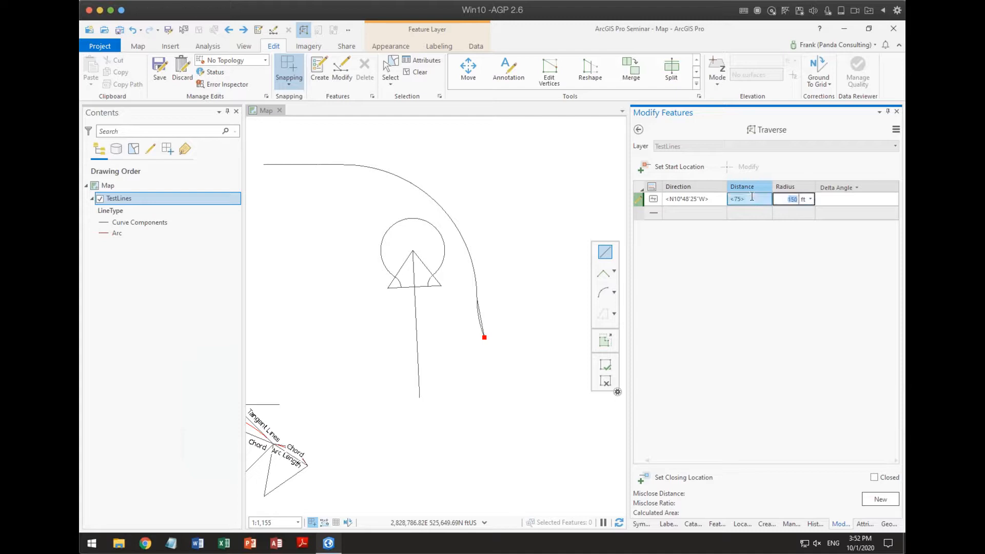
Step: Try to edit the quadrant letters of the course's direction into an easterly bearing
click(715, 201)
key(Home)
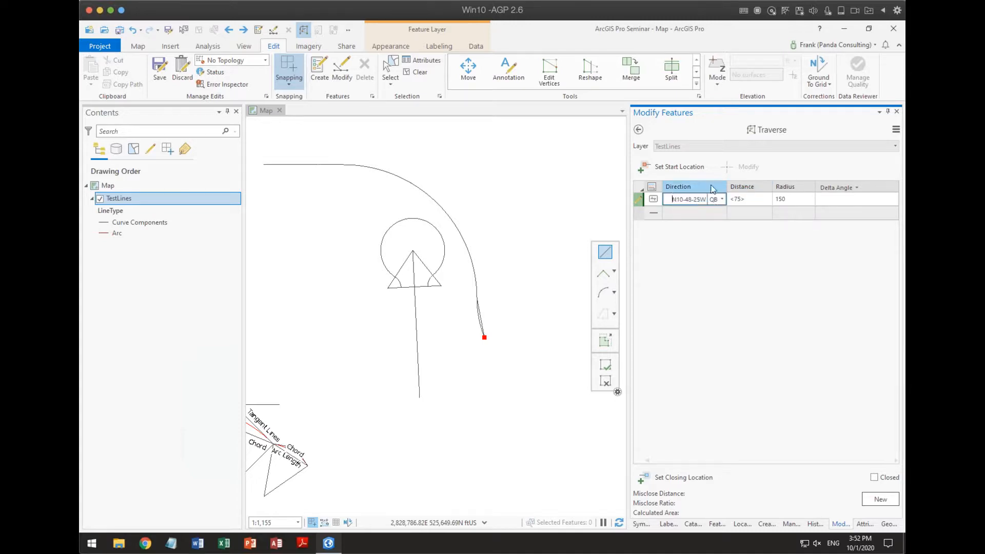
key(Delete)
key(Right)
key(Delete)
text(e)
key(Return)
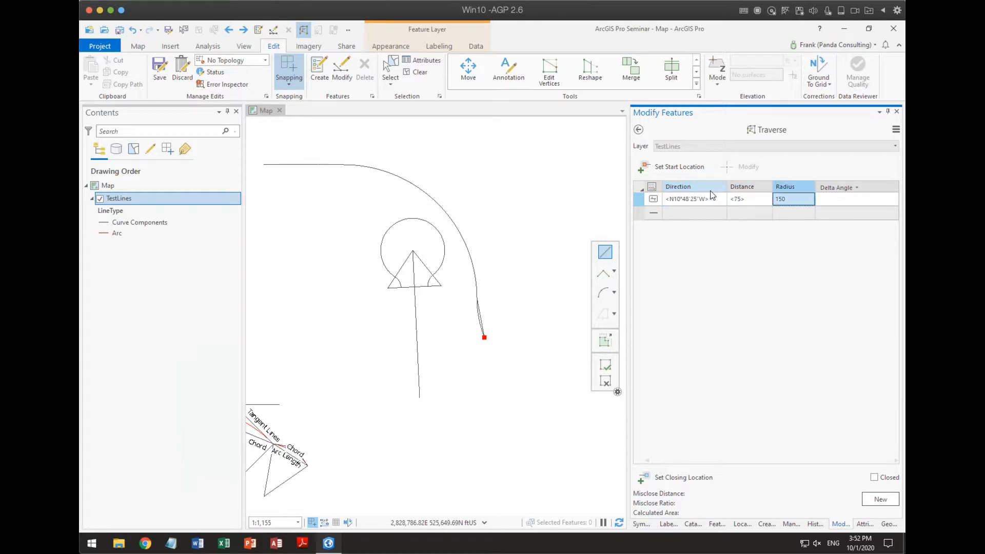
Step: Draw a short straight line on the map that continues southeast from the last curve's free end
key(shift+Tab)
click(697, 200)
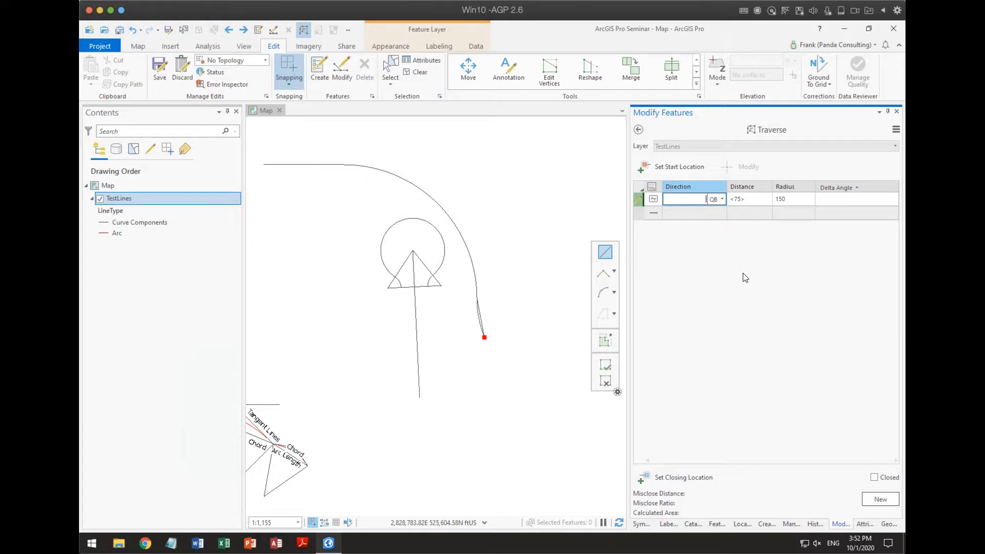
click(484, 338)
click(495, 391)
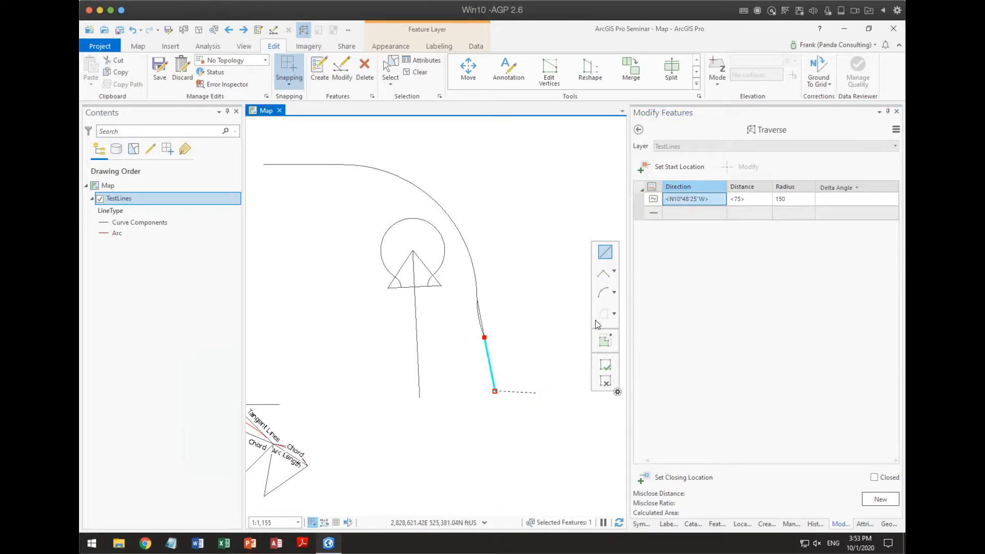
Step: Set the course's direction to S15°00'00"E using the quadrant bearing entry 15-2
click(698, 199)
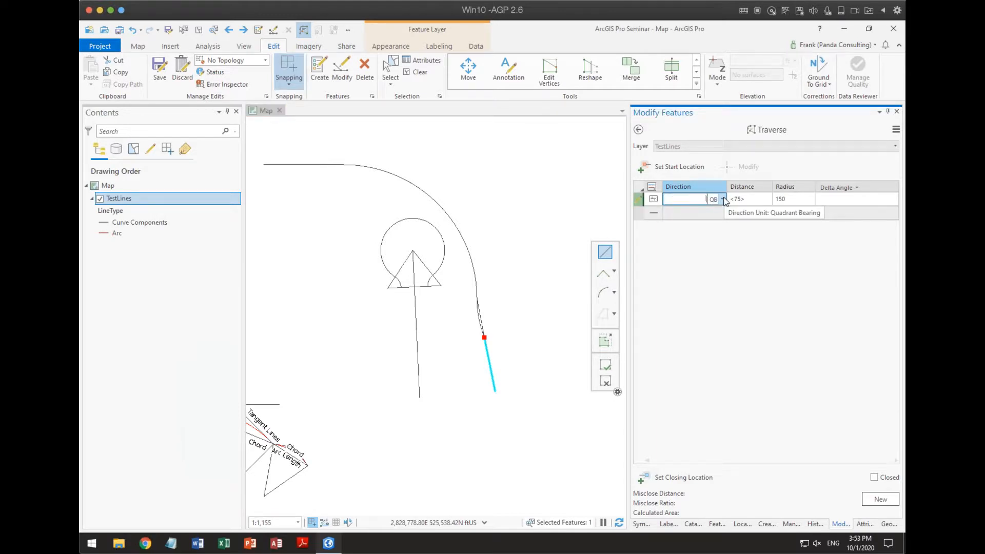
text(15-2)
key(Tab)
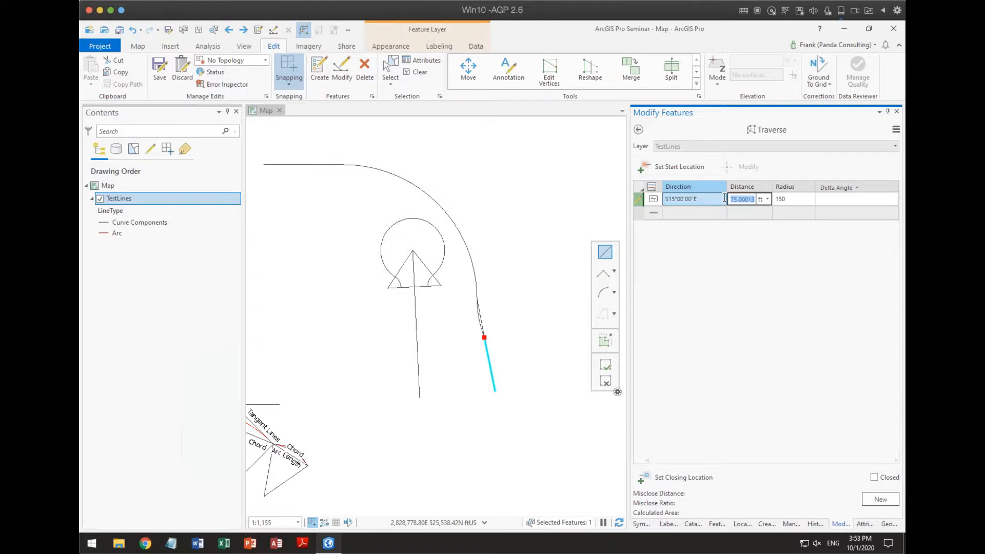
Step: Try to remove the distance from the S15°00'00"E course so that only direction and radius remain
key(BackSpace)
key(Tab)
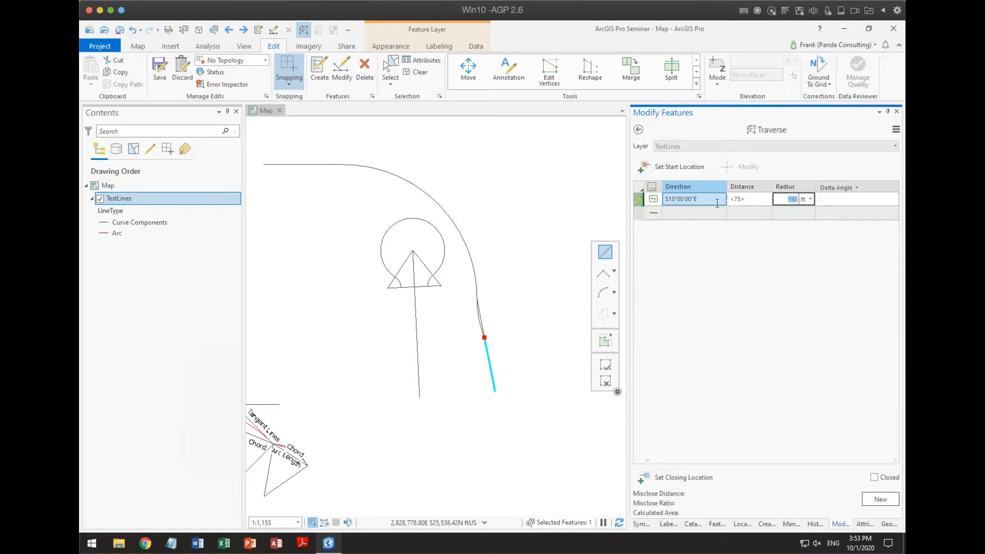
click(744, 199)
click(752, 200)
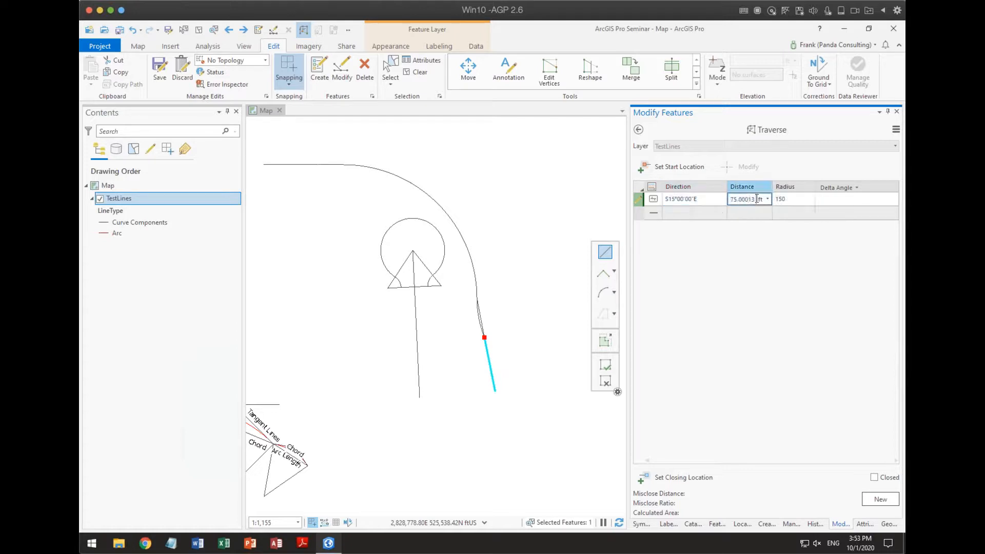
drag(756, 199, 722, 204)
click(720, 195)
key(BackSpace)
key(BackSpace)
key(BackSpace)
key(BackSpace)
key(BackSpace)
key(Delete)
key(Delete)
key(Delete)
key(Tab)
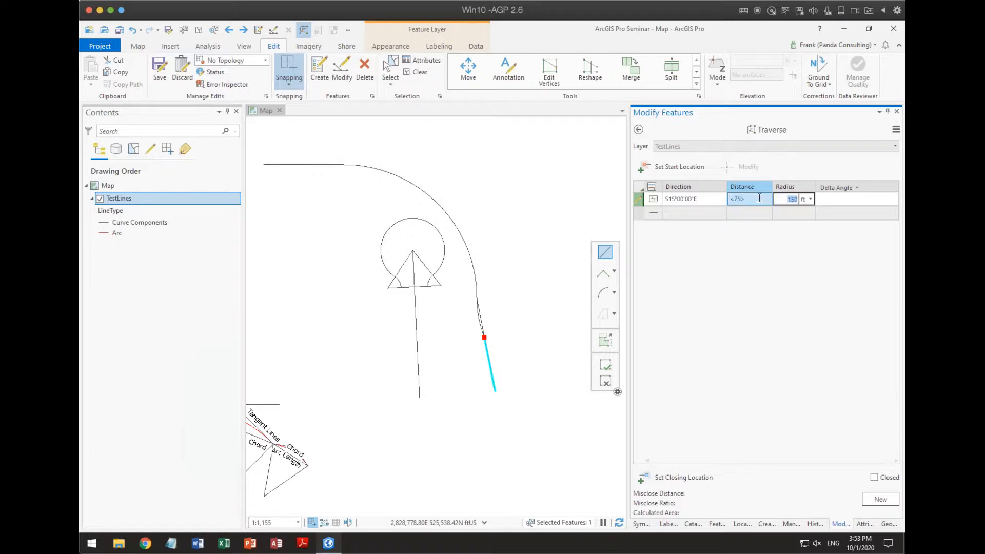
Step: Start a new traverse with its start location at the far end of the newly drawn straight line
click(867, 499)
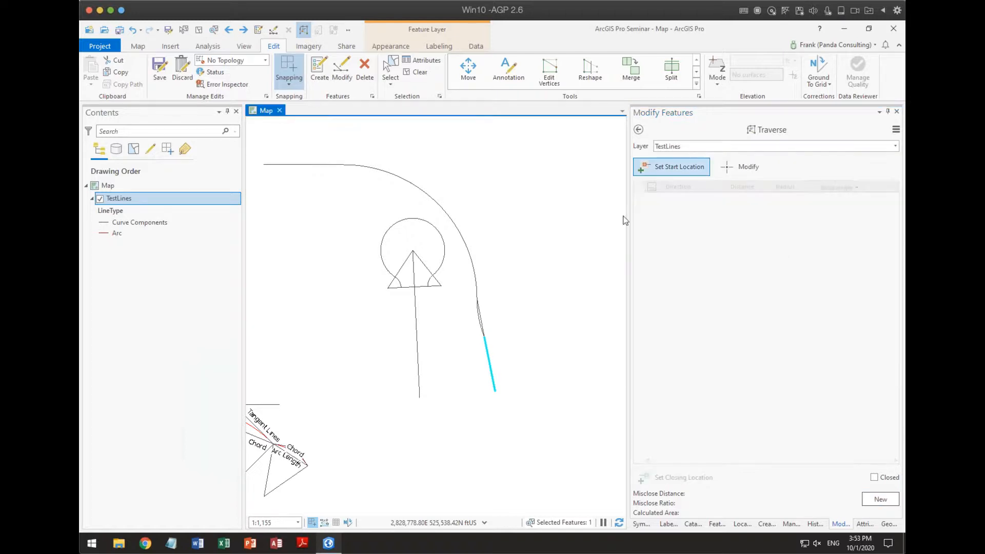
click(495, 391)
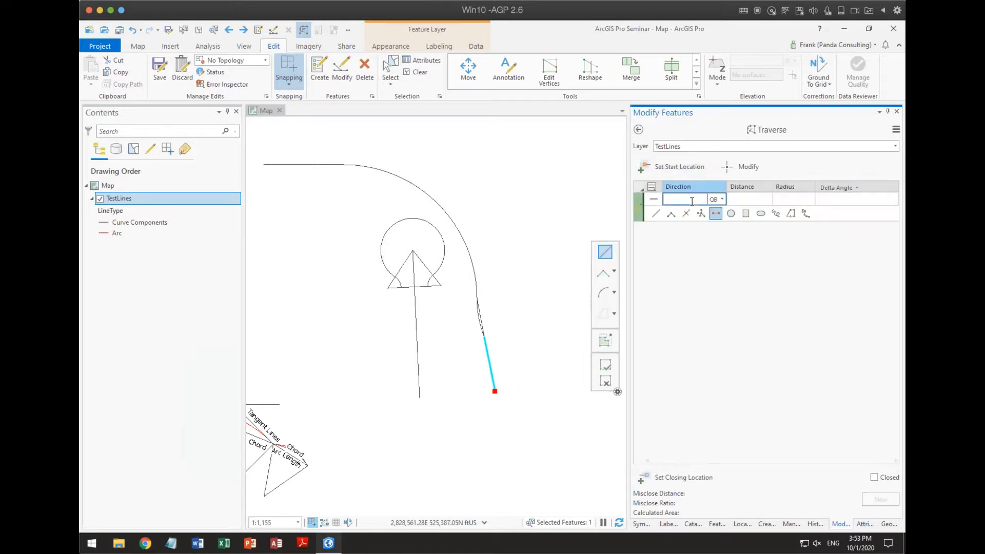
Step: Enter a curve course with the direction 15-2 (S15°00'00"E), no distance, and a radius of 15
text(15-2)
key(Tab)
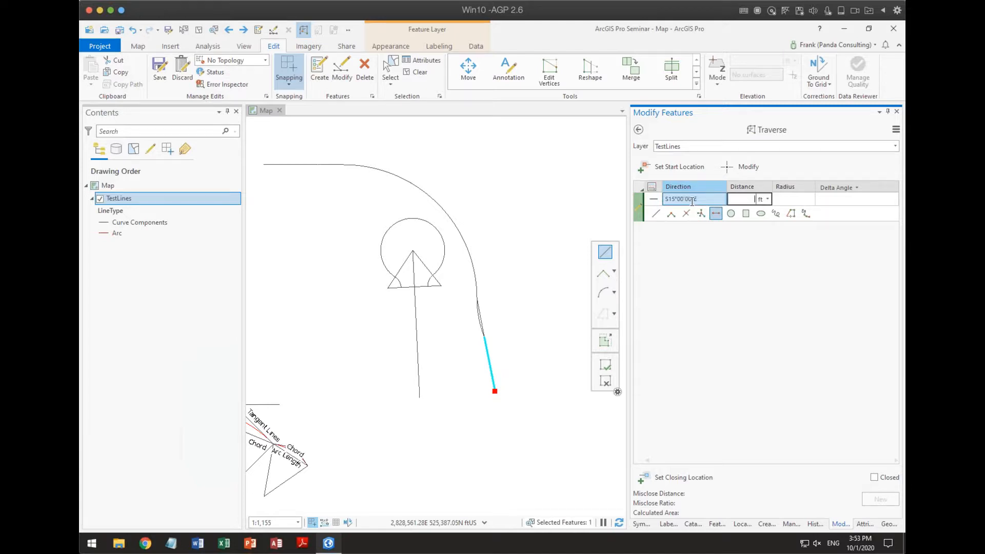
key(Tab)
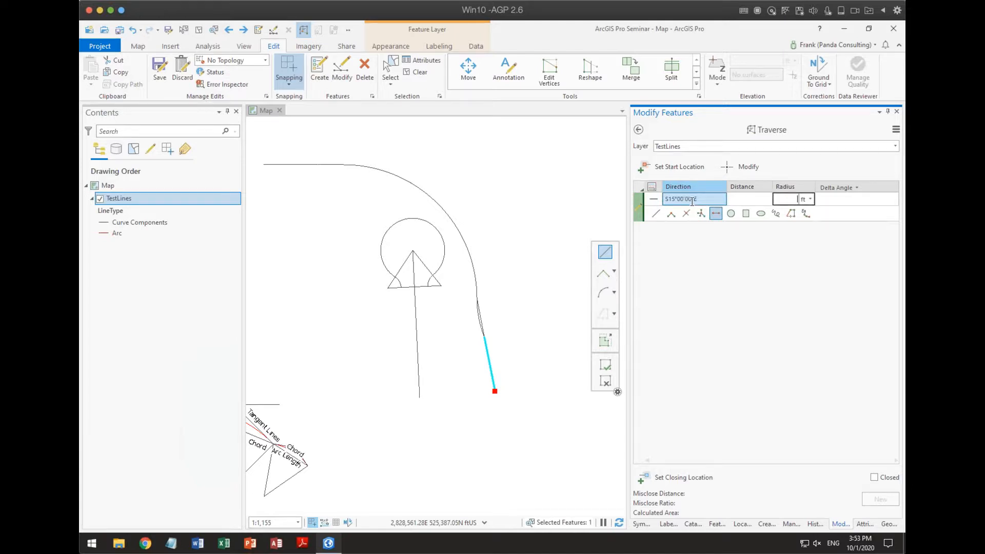
text(15)
key(Tab)
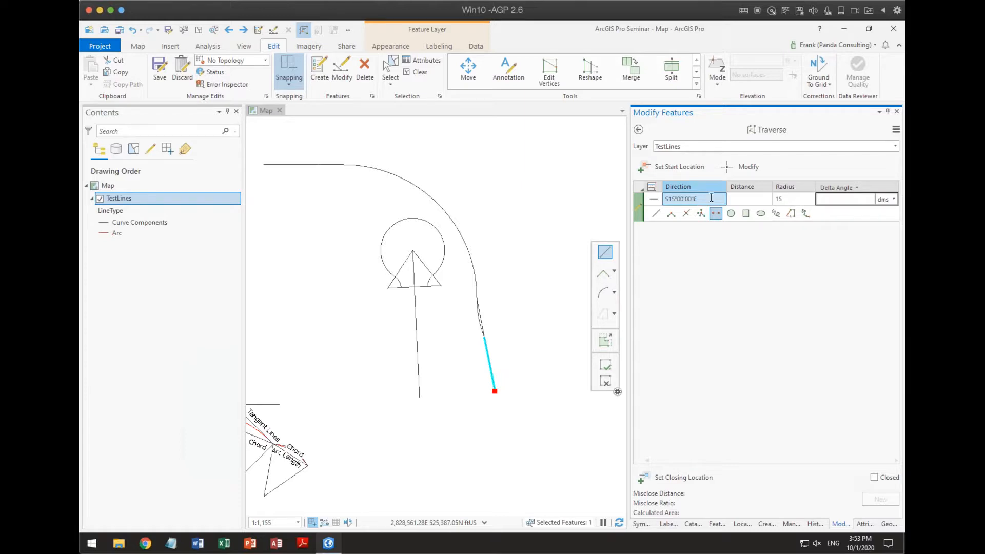
Step: Switch the course's curve parameter to Arc Length with a value of 75, and set the radius to 150
click(854, 188)
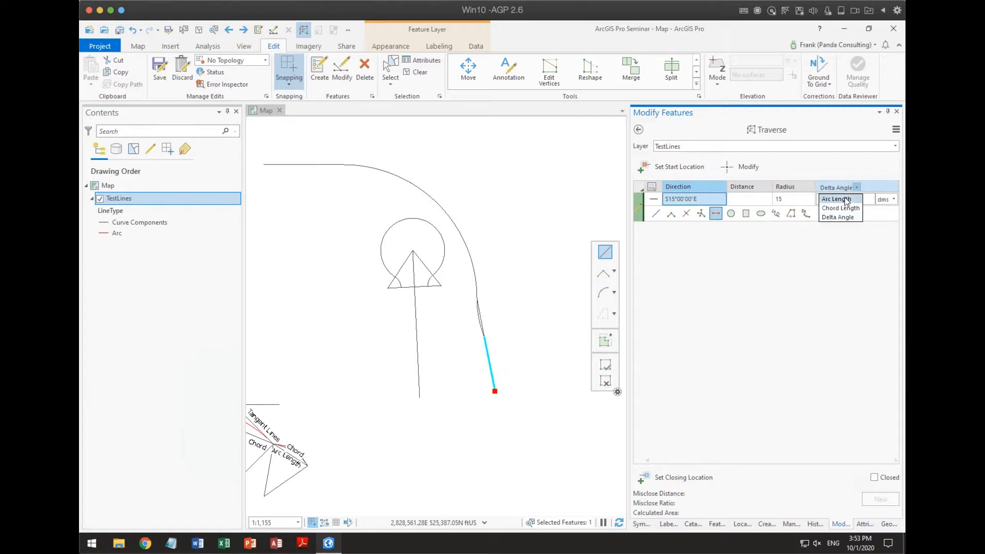
click(846, 200)
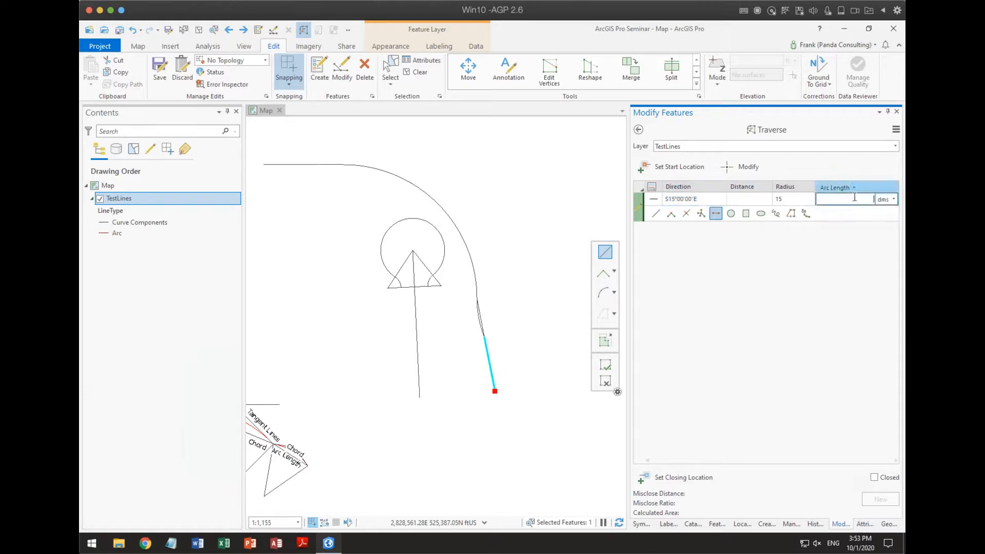
text(75)
click(795, 200)
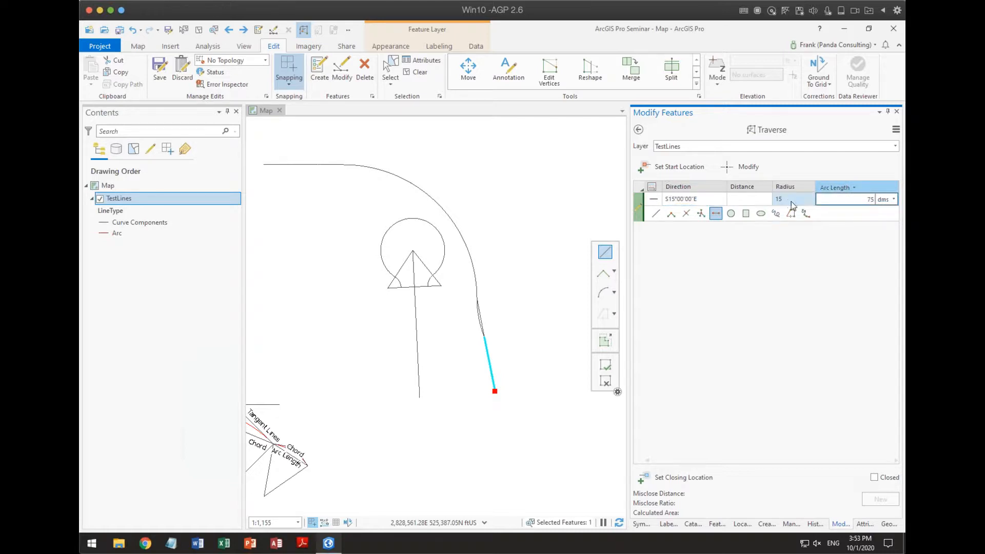
text(15)
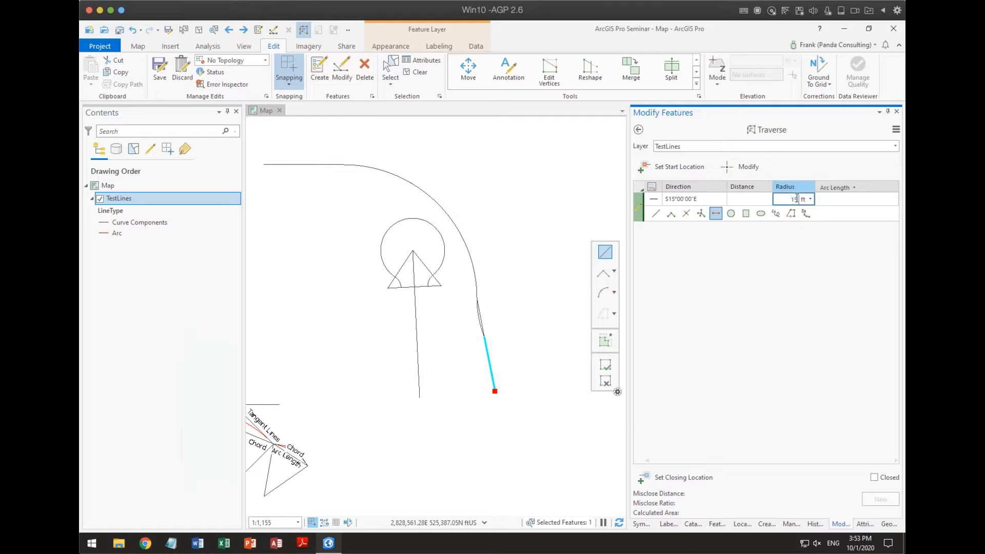
text(0)
key(Tab)
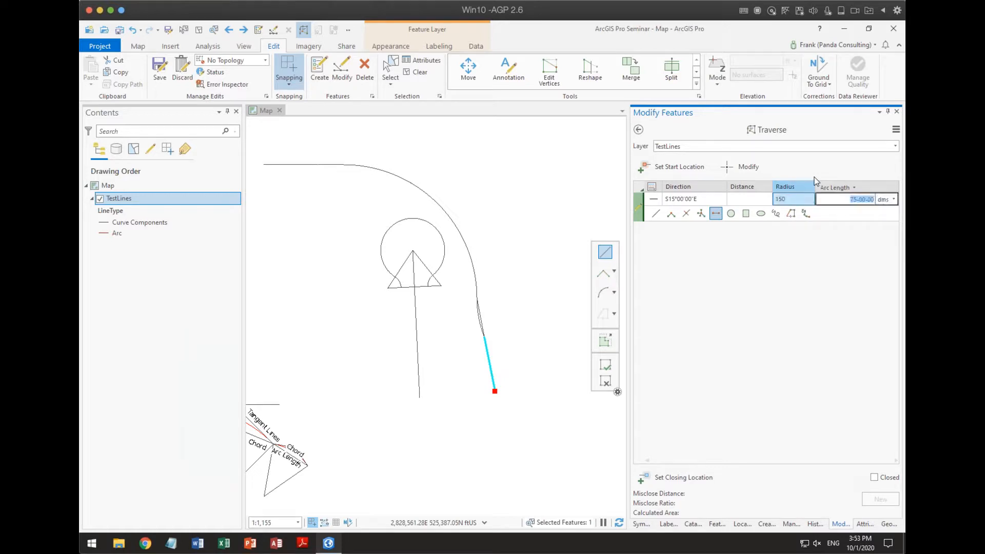
text(75)
Step: Try to change the unit of the arc length entry from degrees-minutes-seconds to a length unit
click(896, 200)
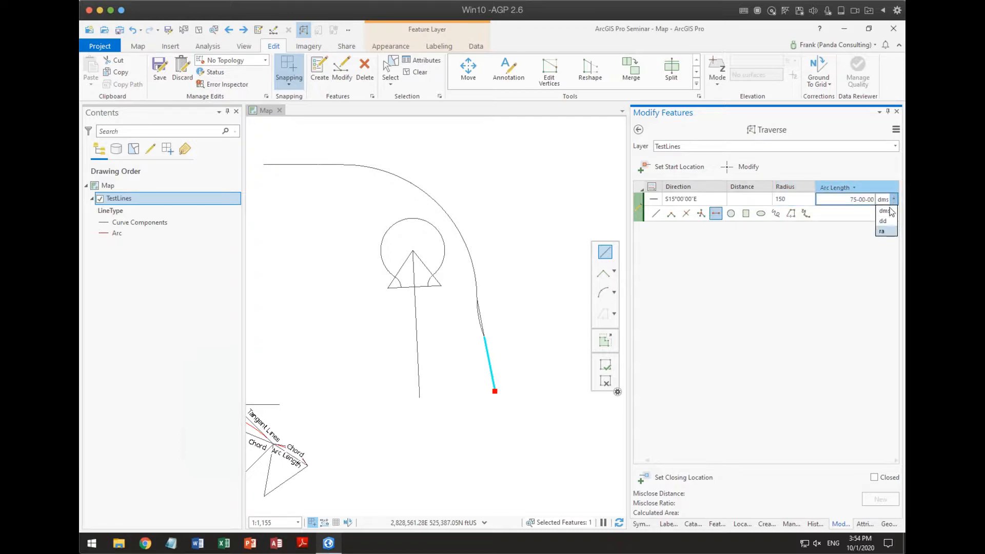
click(890, 199)
click(890, 199)
click(857, 187)
click(855, 188)
click(855, 188)
click(891, 199)
click(891, 199)
click(890, 199)
click(865, 238)
click(890, 199)
Step: Replace the arc length entry with 75 and add the curve course to the traverse
click(875, 200)
drag(851, 201, 879, 200)
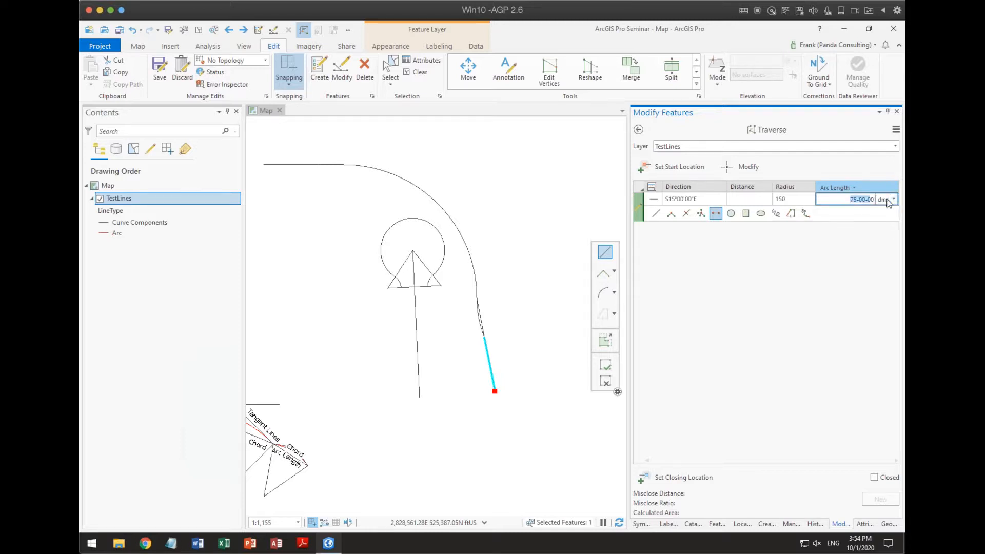
text(1)
key(Return)
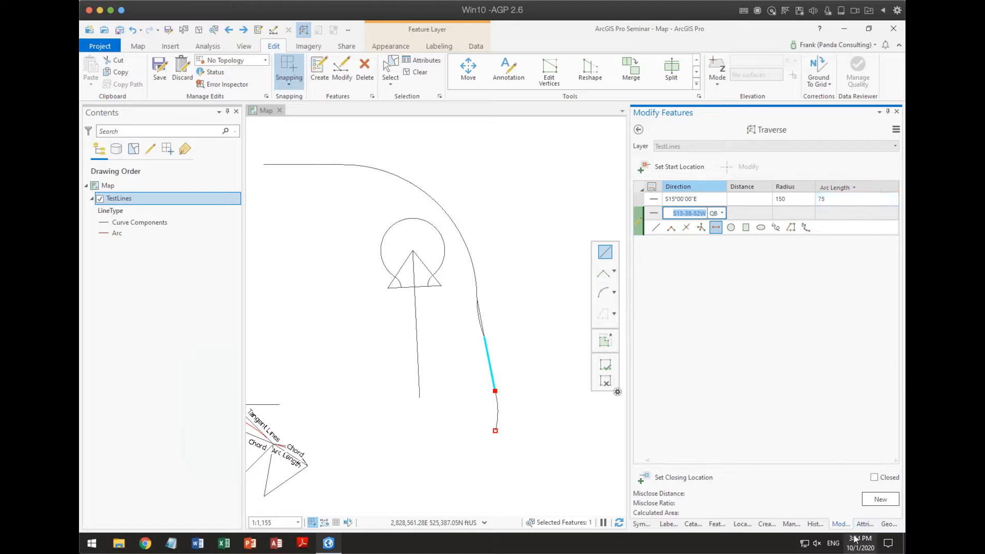
Step: Select the newly created curve and inspect its Shape_Length, Arc Length and Radius attributes
click(865, 524)
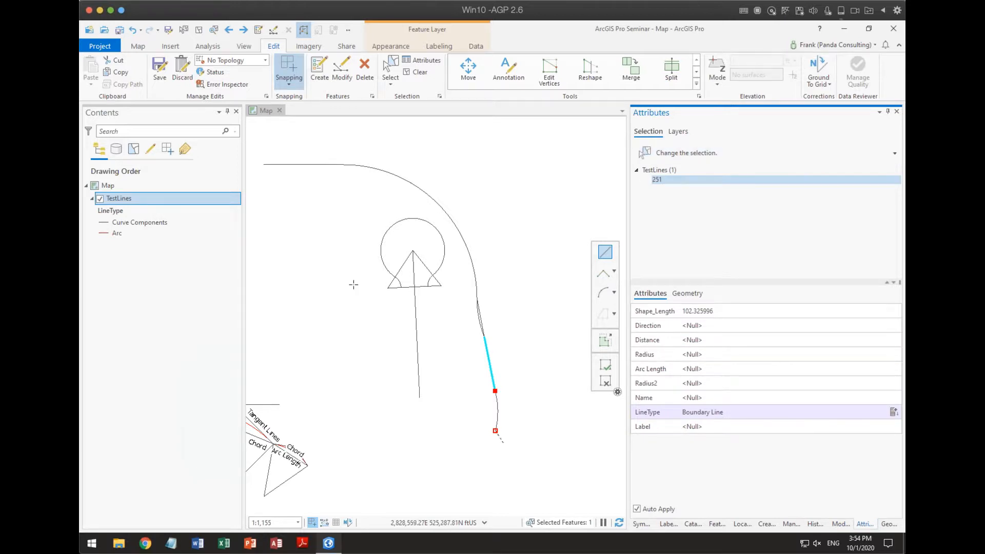
click(390, 69)
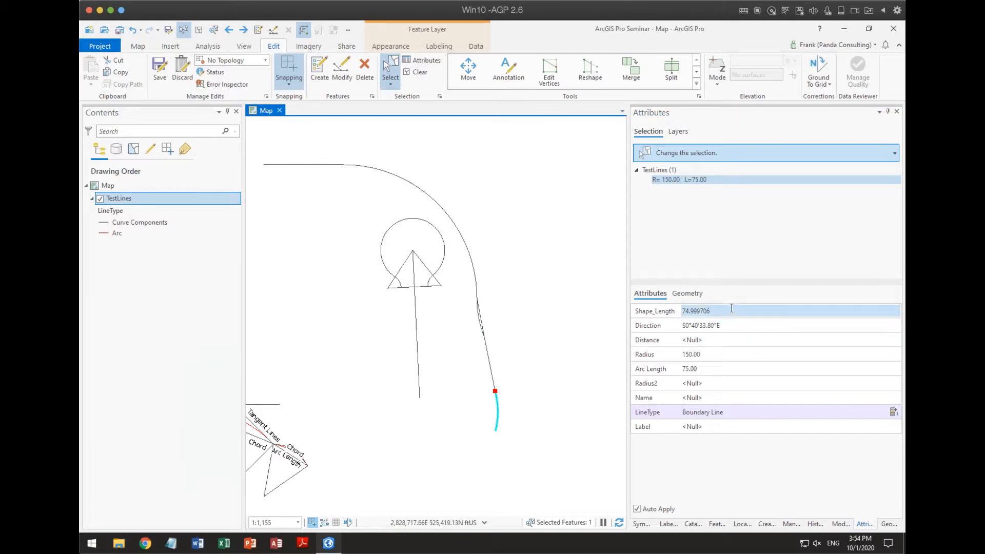
click(710, 369)
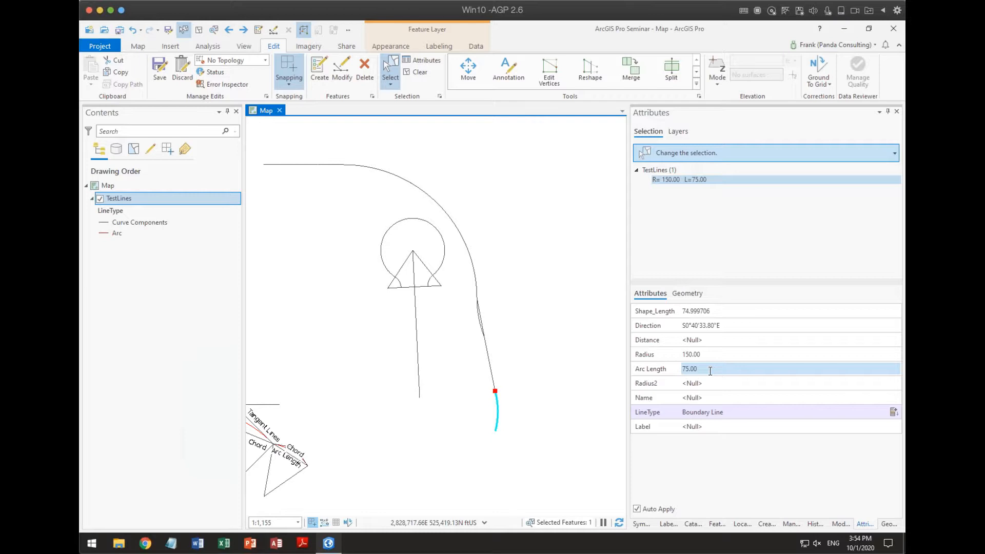
click(709, 358)
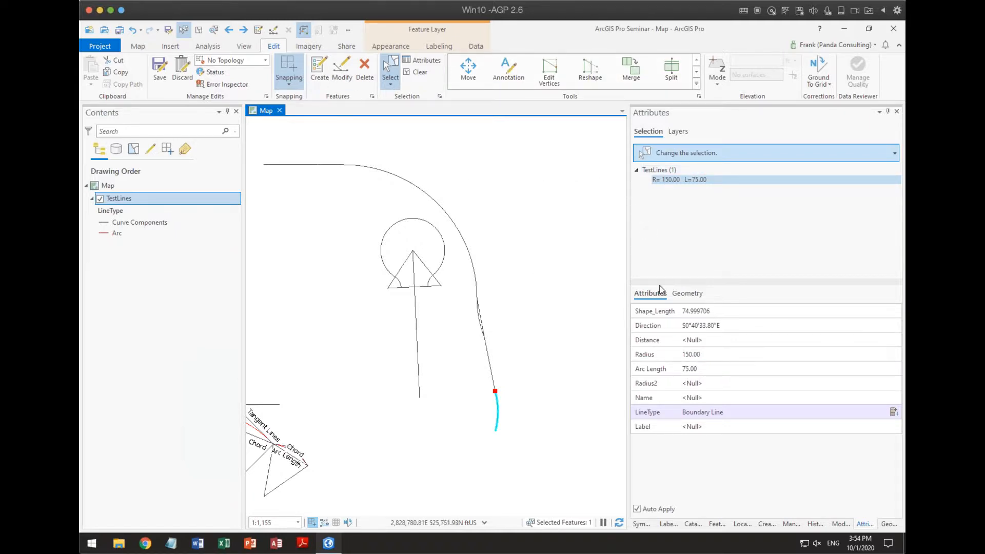
Step: Return to the traverse and enter a second course with the suggested direction S13-38-52W, the tangent-bearing suffix tb, and a radius of -150
click(842, 524)
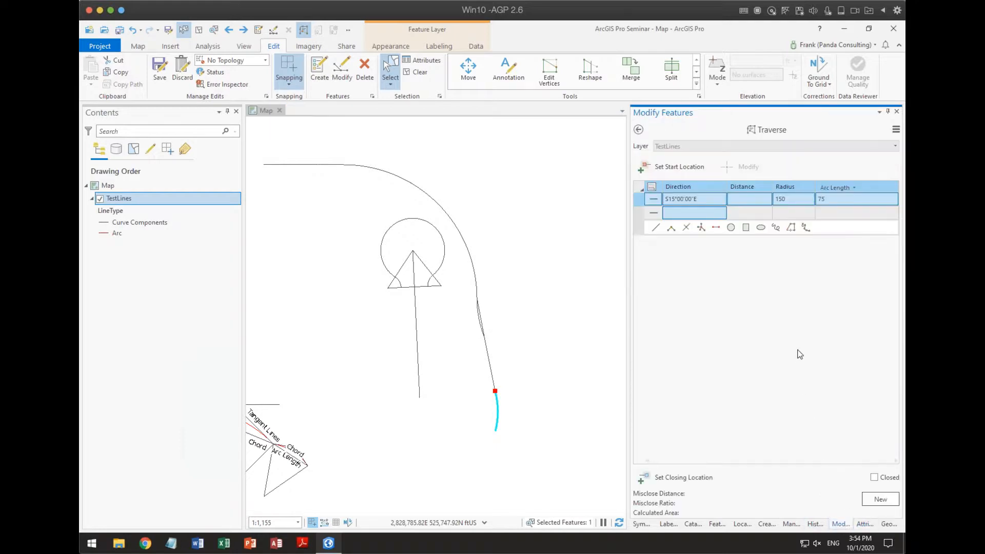
click(698, 212)
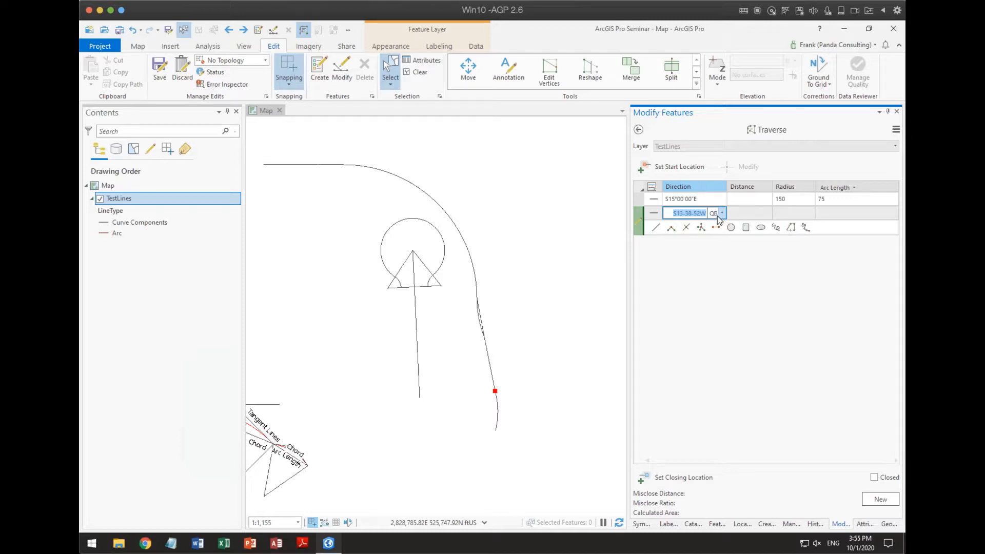
click(706, 213)
text(t)
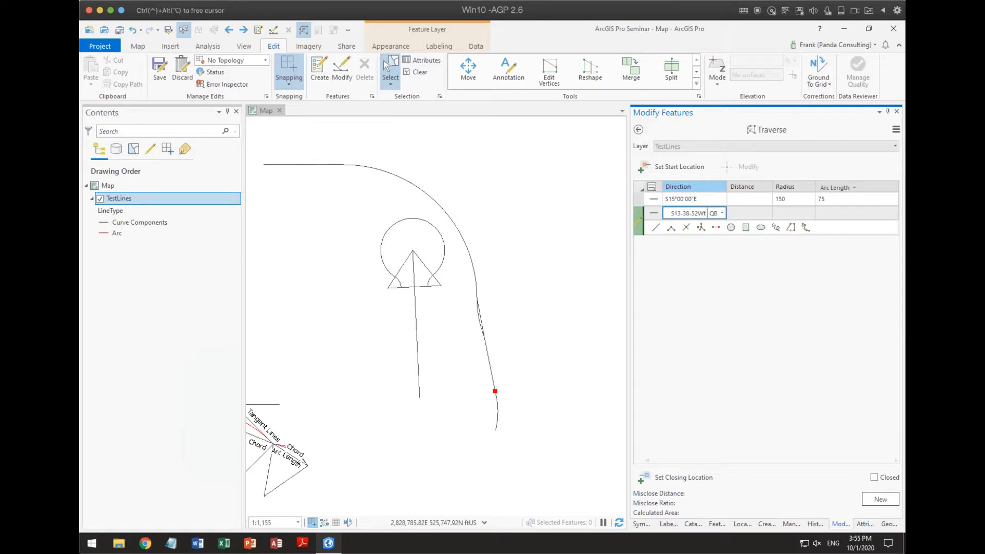
text(b)
key(Tab)
key(Tab)
text(-150)
key(Tab)
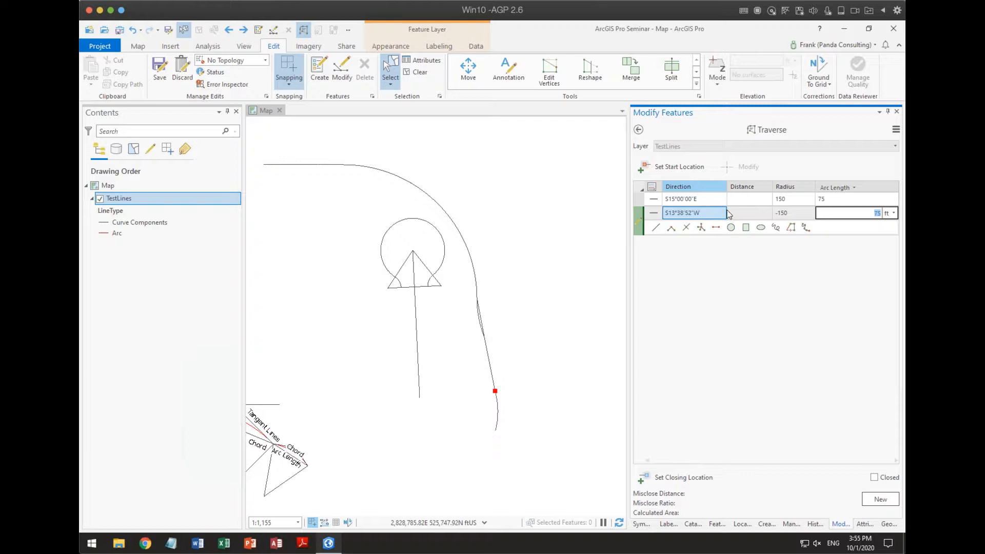
Step: Switch the curve parameter to Chord Length and add the second course with the arc-length value 75 a
click(833, 184)
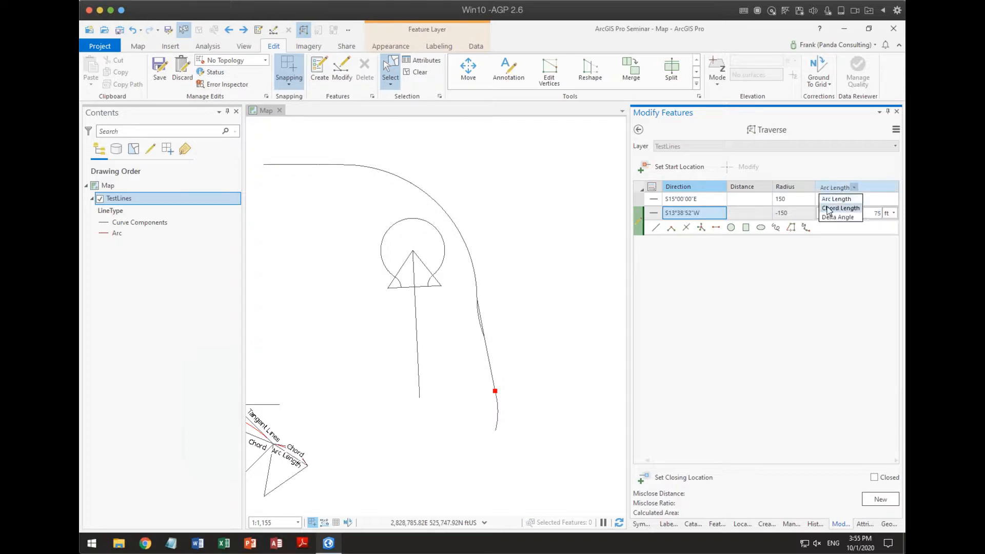
click(830, 208)
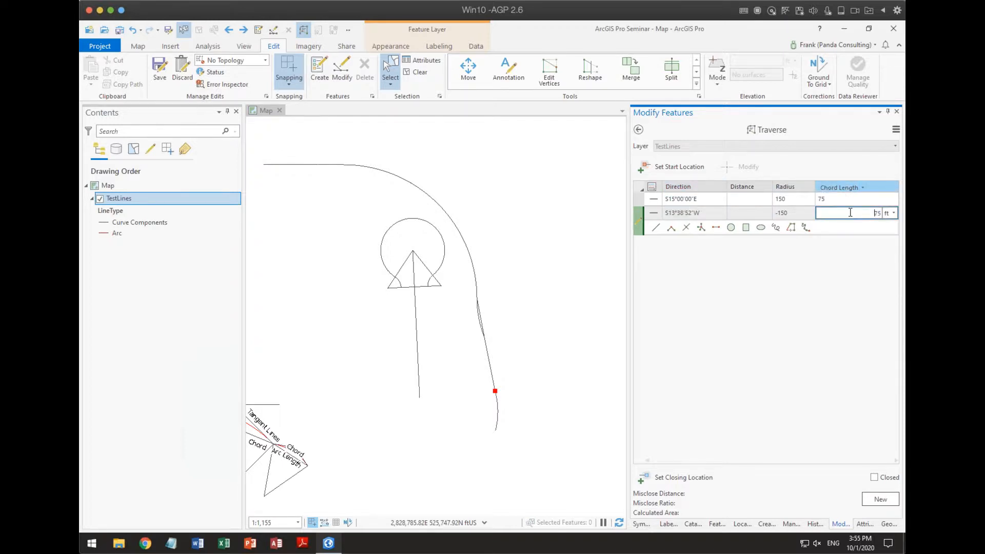
key(Return)
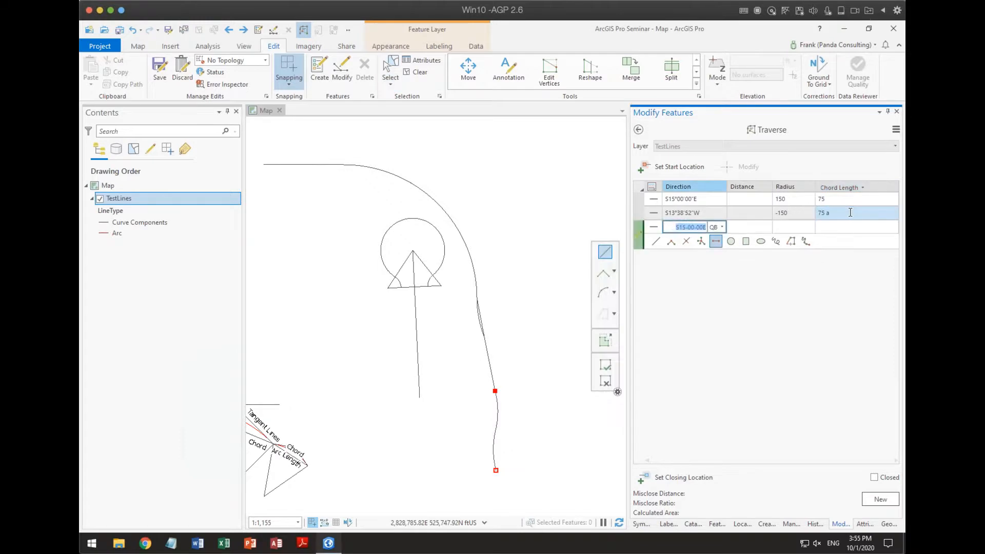
Step: Select the second curve, inspect its Shape_Length and Arc Length attributes, and clear the selection
click(390, 72)
click(496, 452)
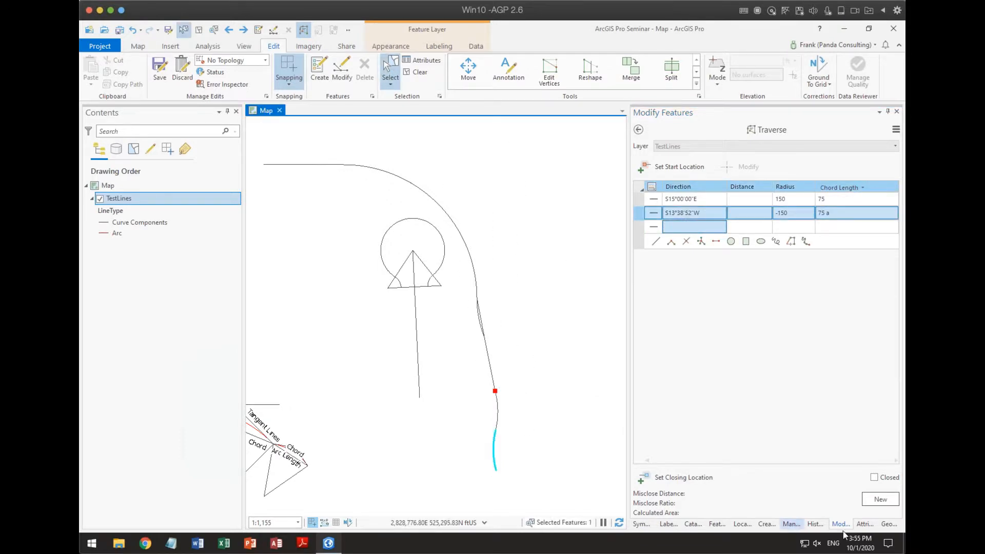
click(865, 524)
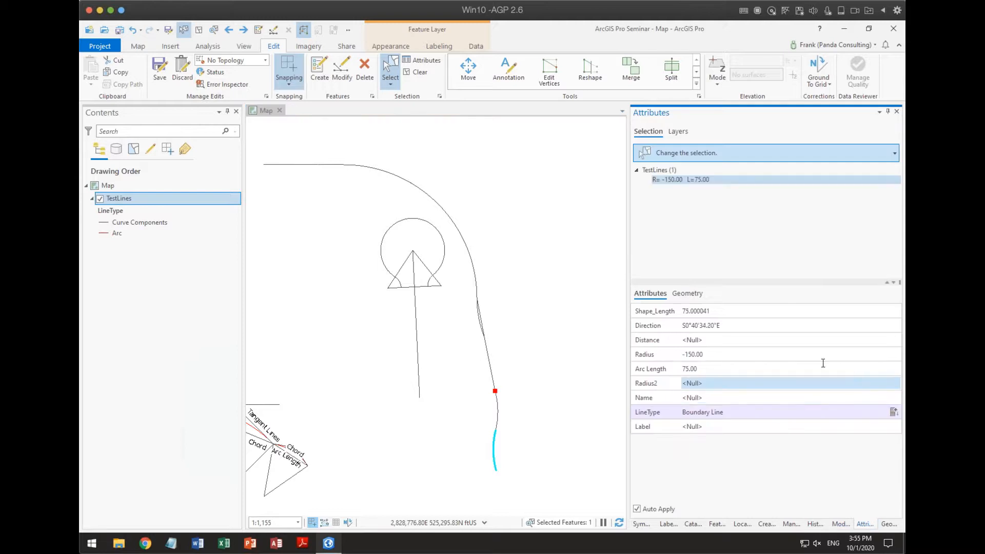
click(739, 312)
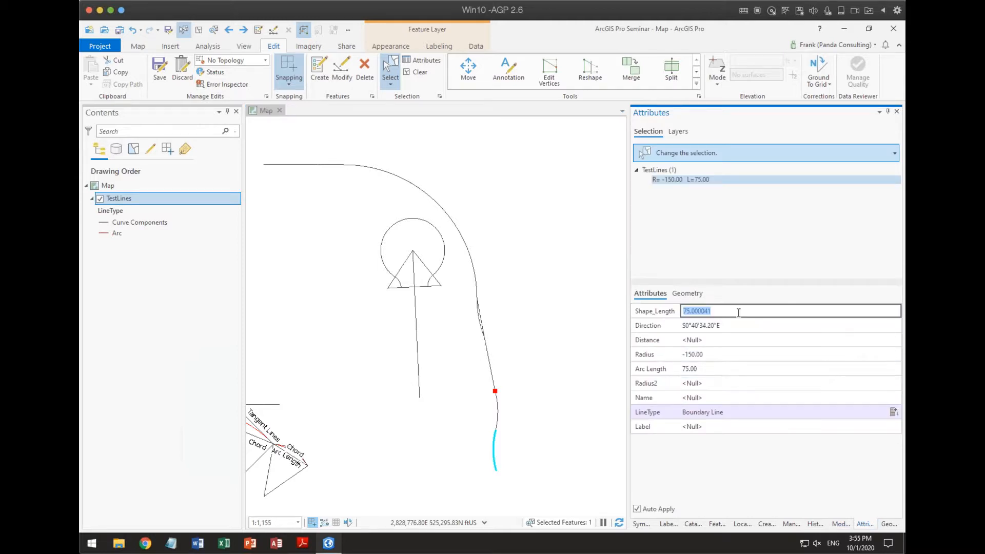
click(724, 368)
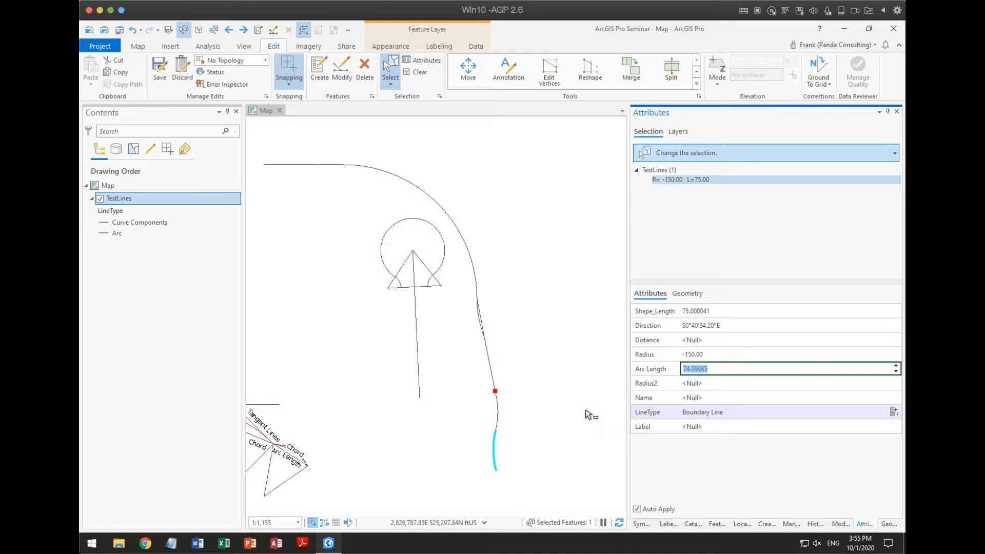
click(566, 404)
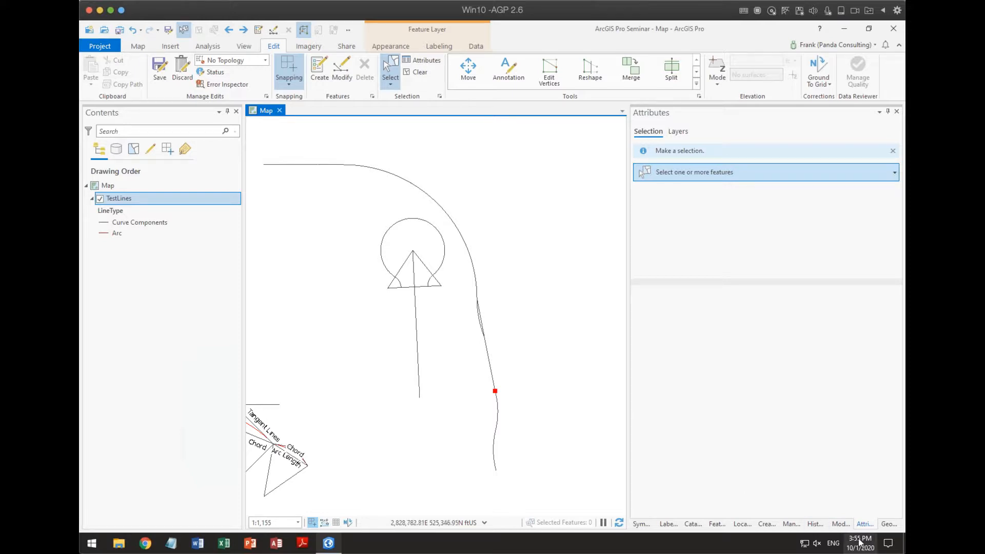
Step: Return to the traverse and choose Chord Length as the curve parameter
click(842, 524)
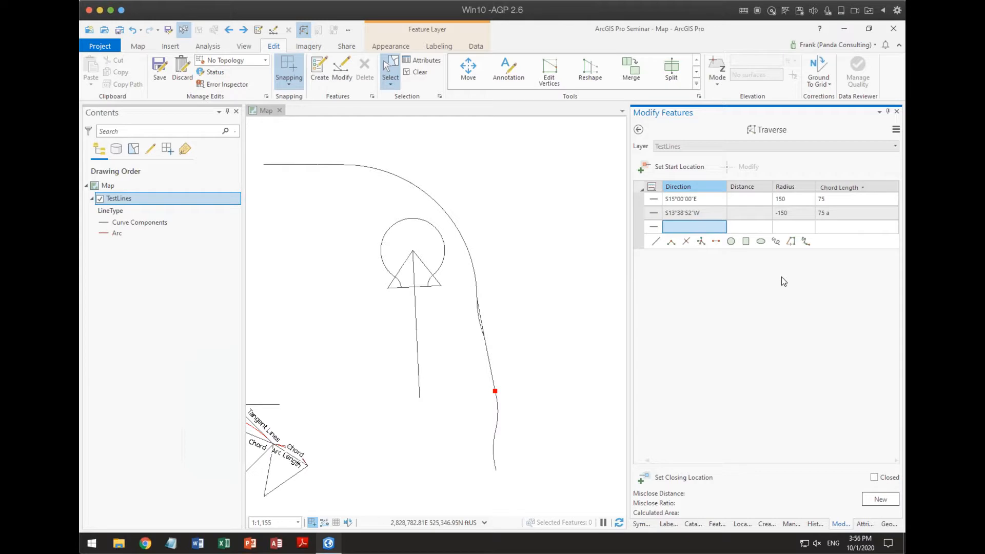
click(864, 188)
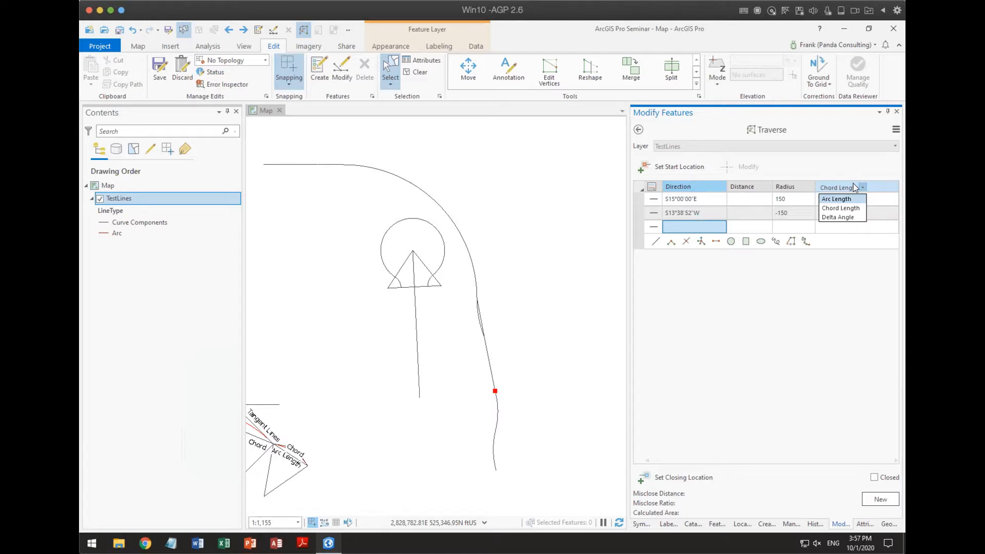
click(841, 208)
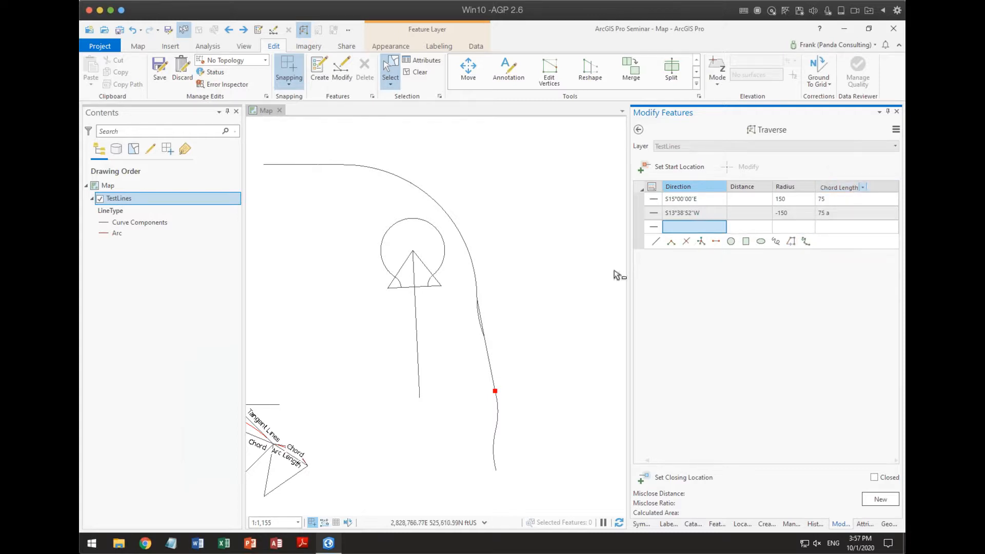
Step: Add a third traverse course with direction S15-00-00E, radius 150 and the delta-angle value 90d
click(693, 227)
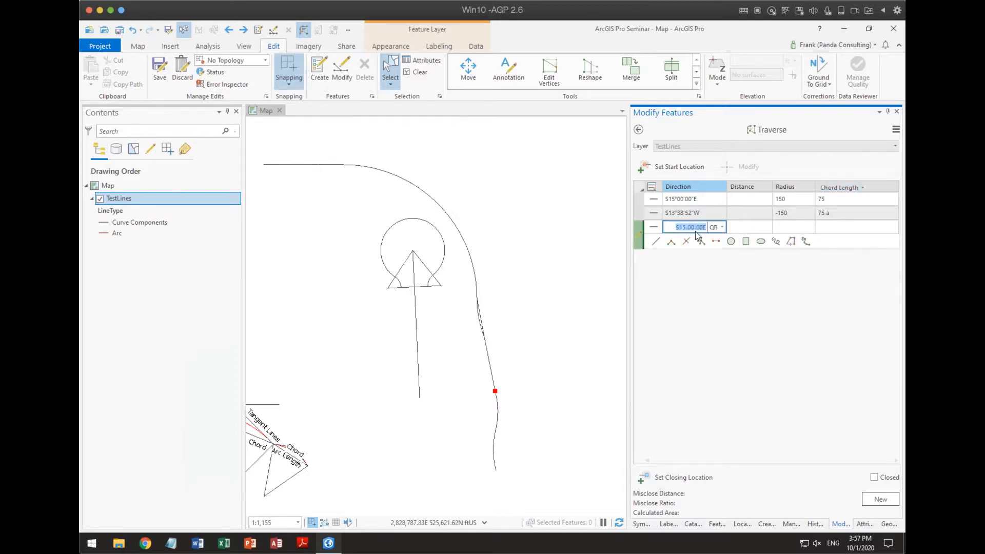
click(708, 227)
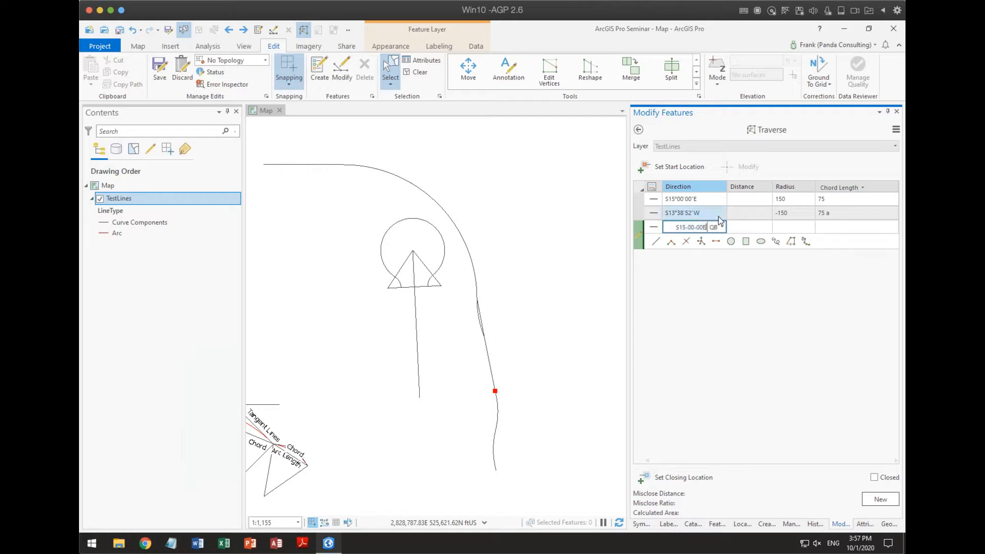
key(Tab)
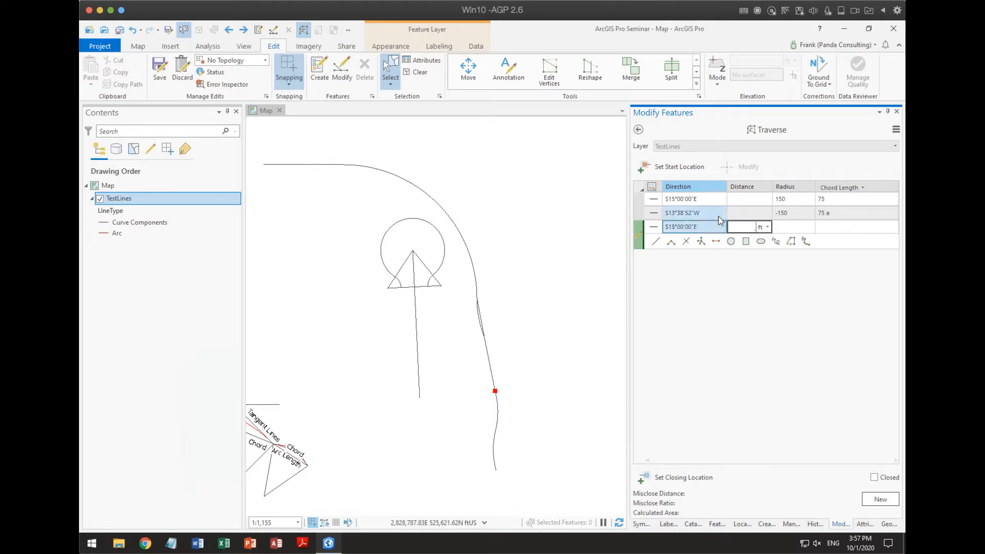
key(Tab)
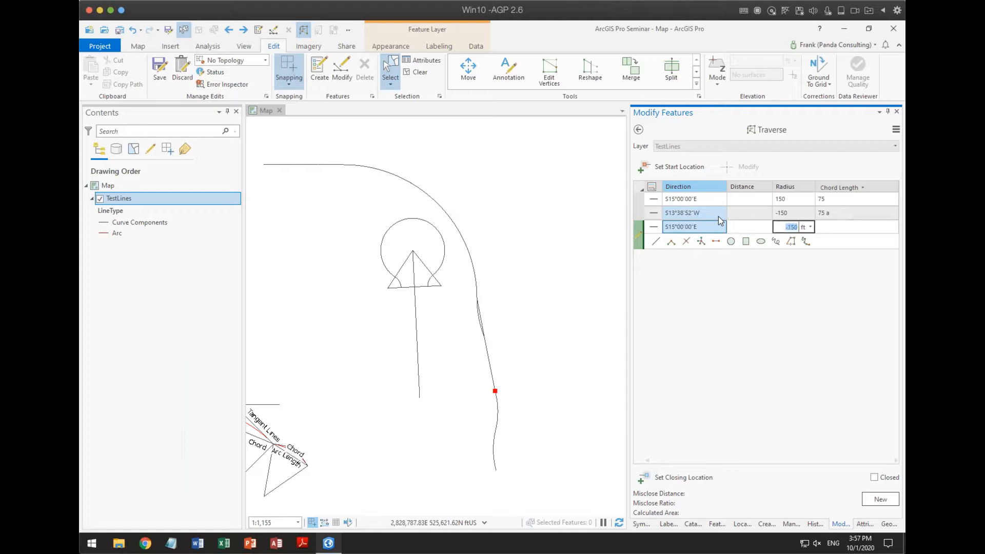
text(150)
key(Tab)
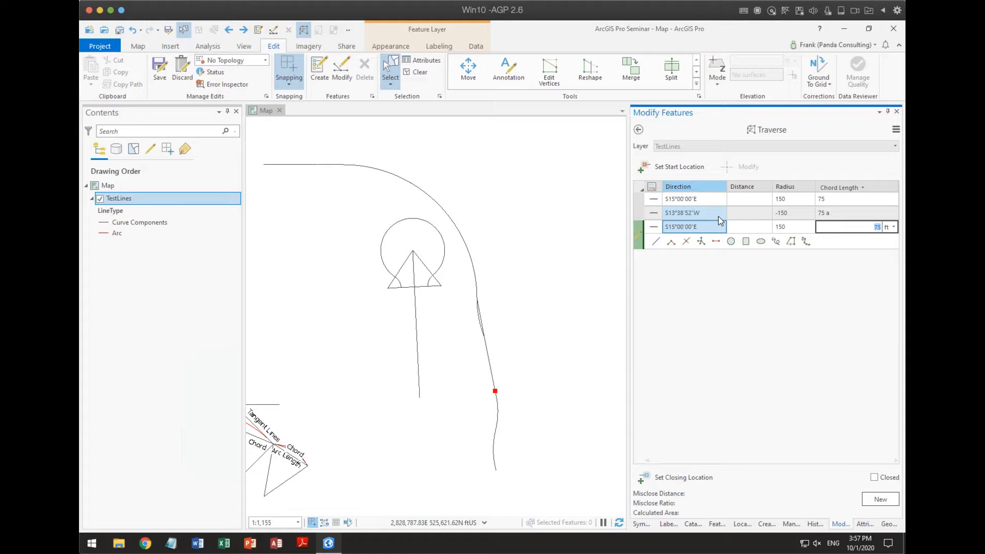
text(90d)
key(Return)
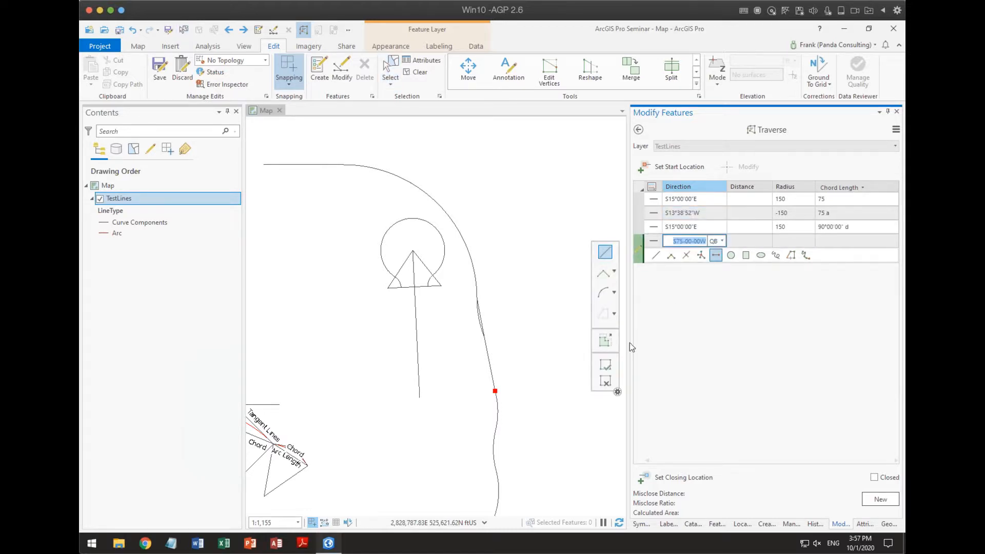
Step: Select the newly created third curve and inspect its Direction, Radius and Arc Length attributes
drag(416, 431, 426, 257)
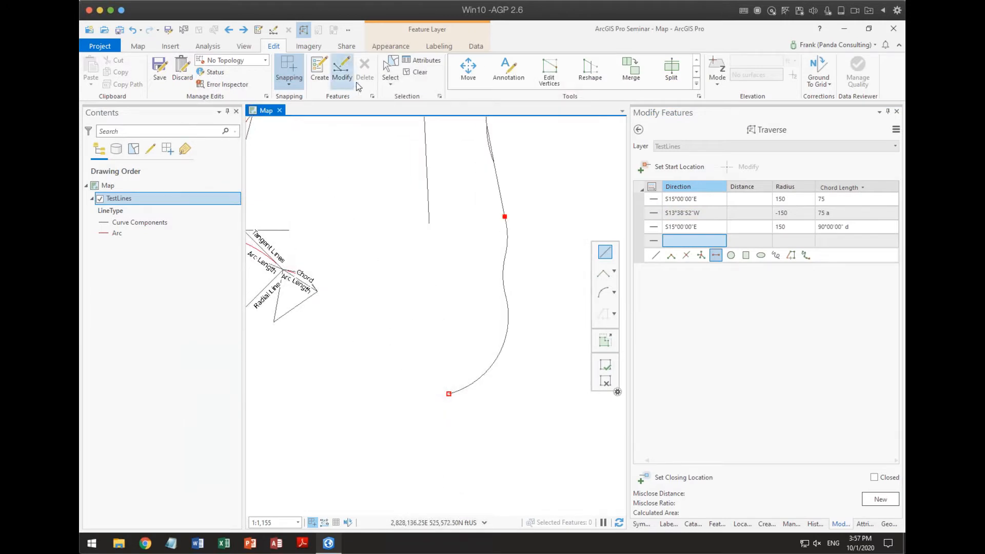
click(390, 69)
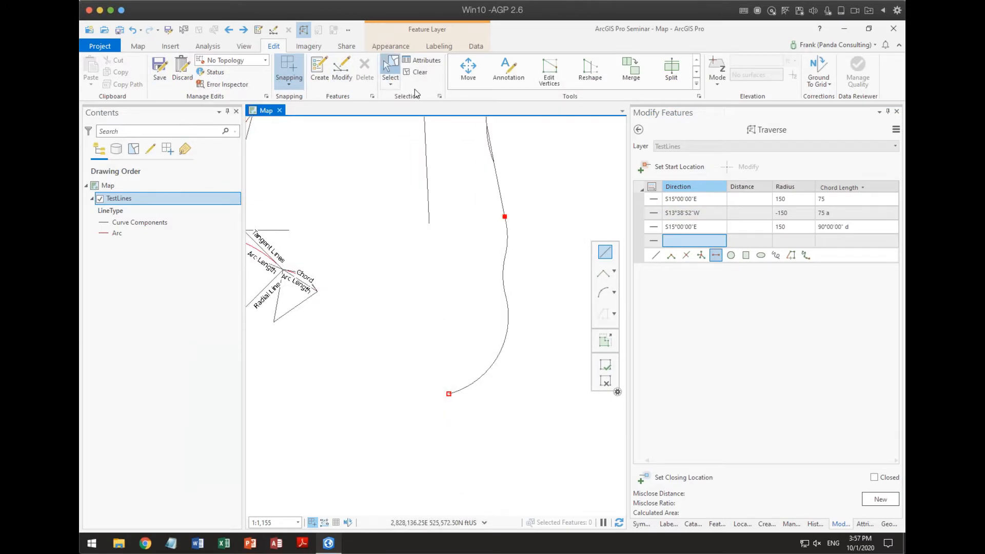
click(505, 362)
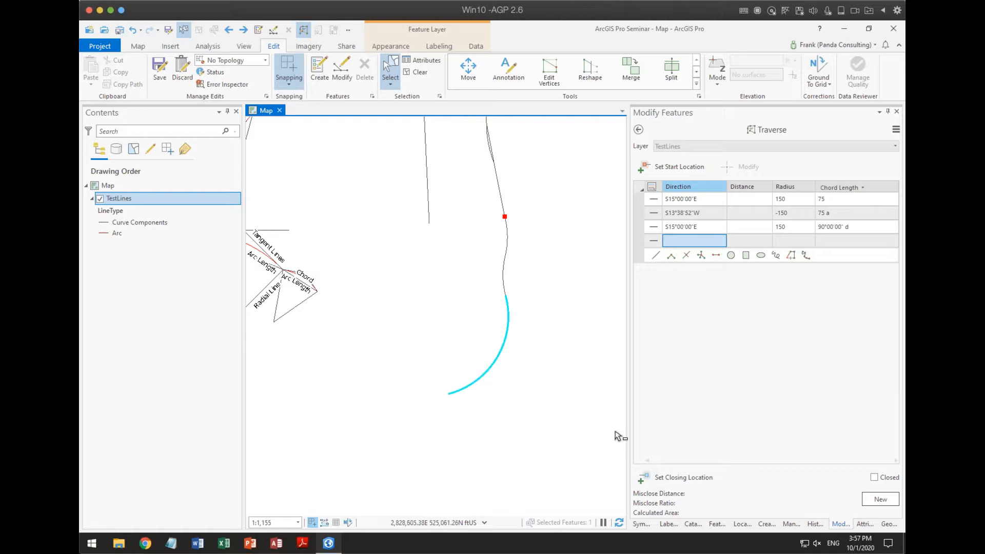
click(864, 524)
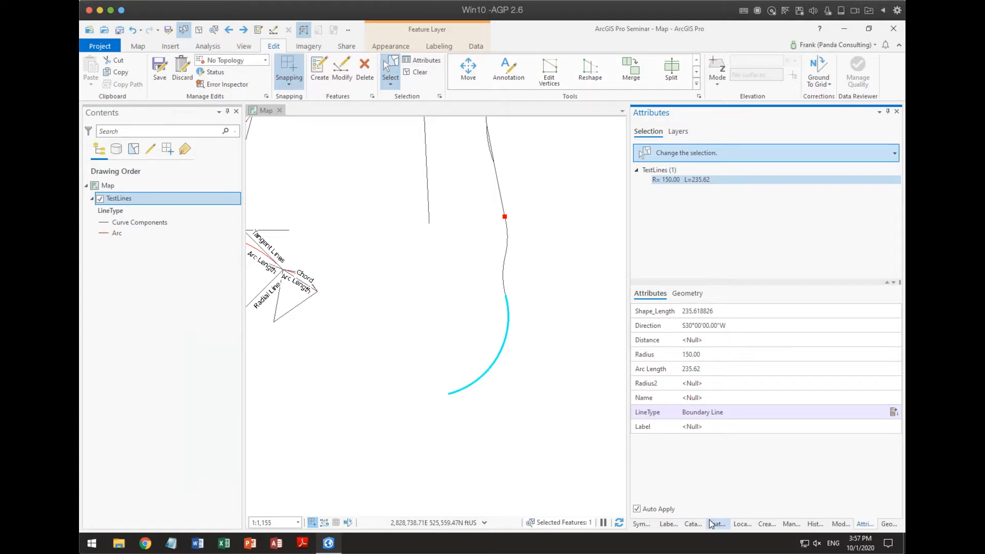
Step: Draw a Curve Components two-point line joining the third curve's endpoints as its chord, and end the continuing sketch
click(768, 523)
click(708, 208)
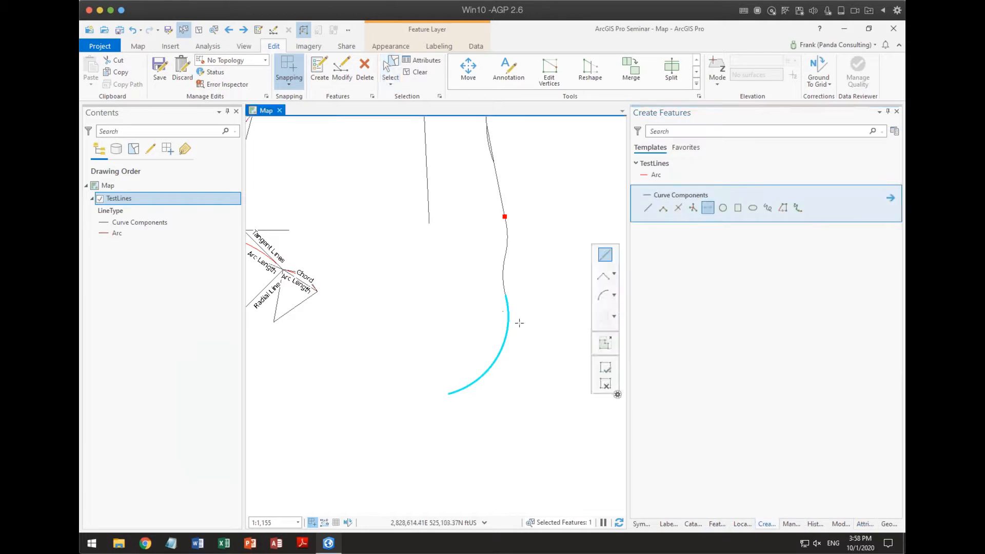
click(505, 296)
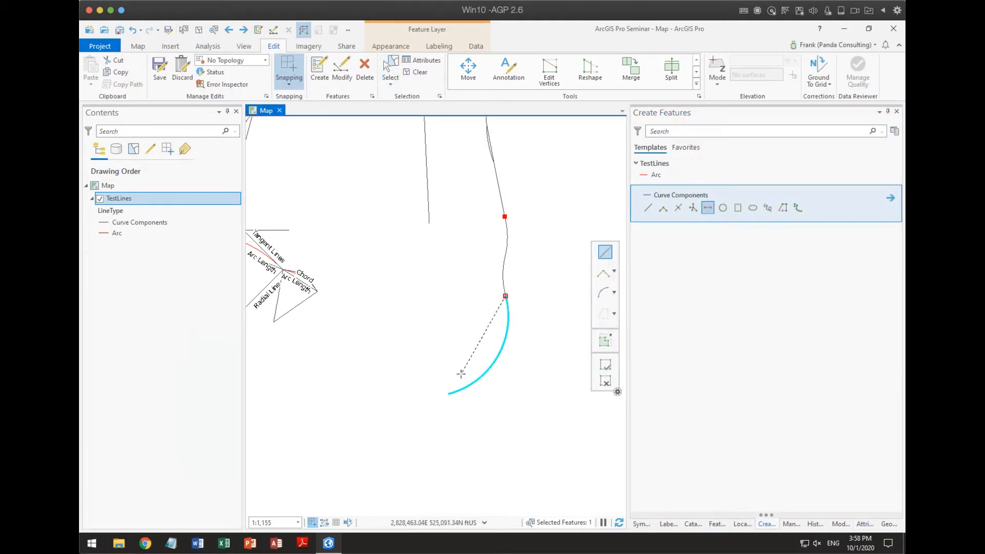
click(449, 394)
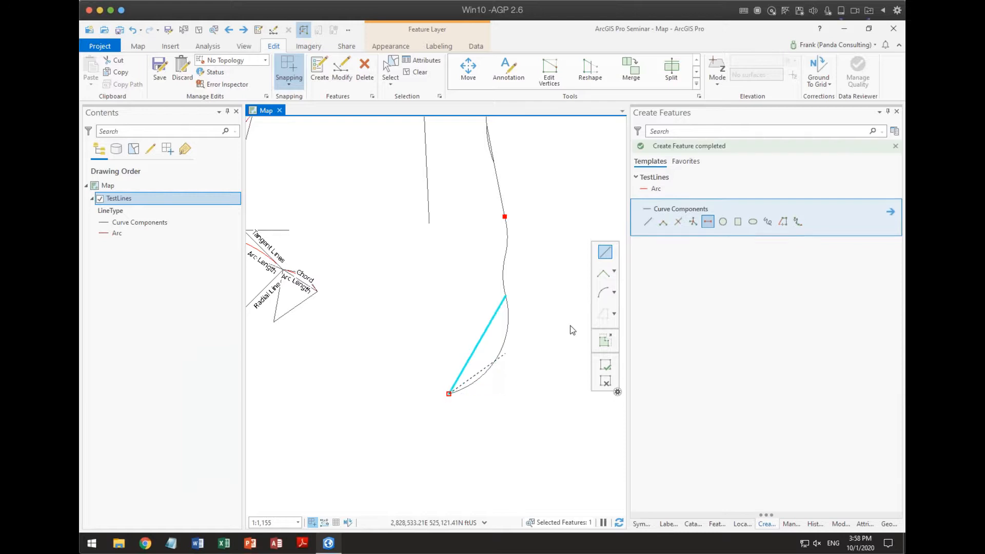
click(608, 384)
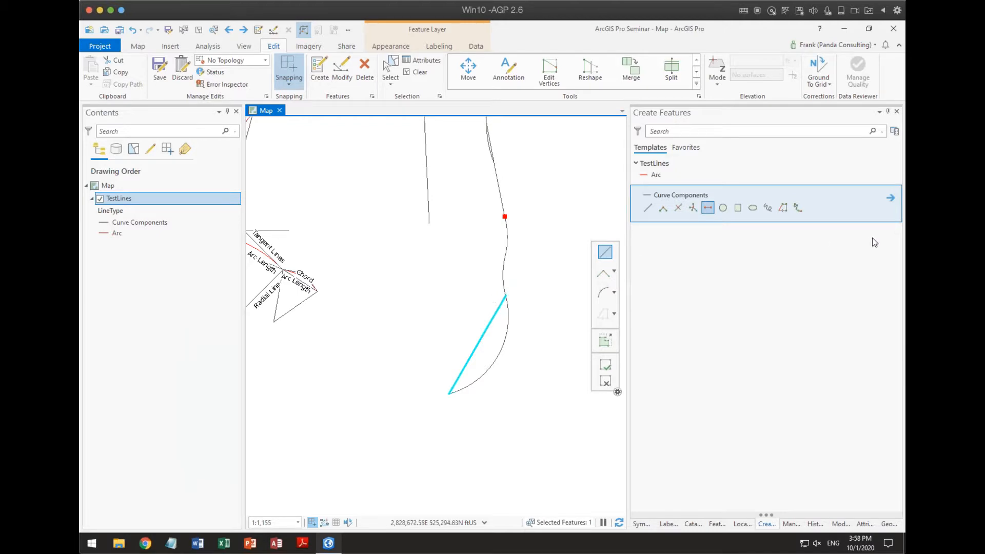
Step: Turn off Continue Two-Point Lines for the Curve Components template and draw a two-point chord line between the second curve's endpoints
click(891, 200)
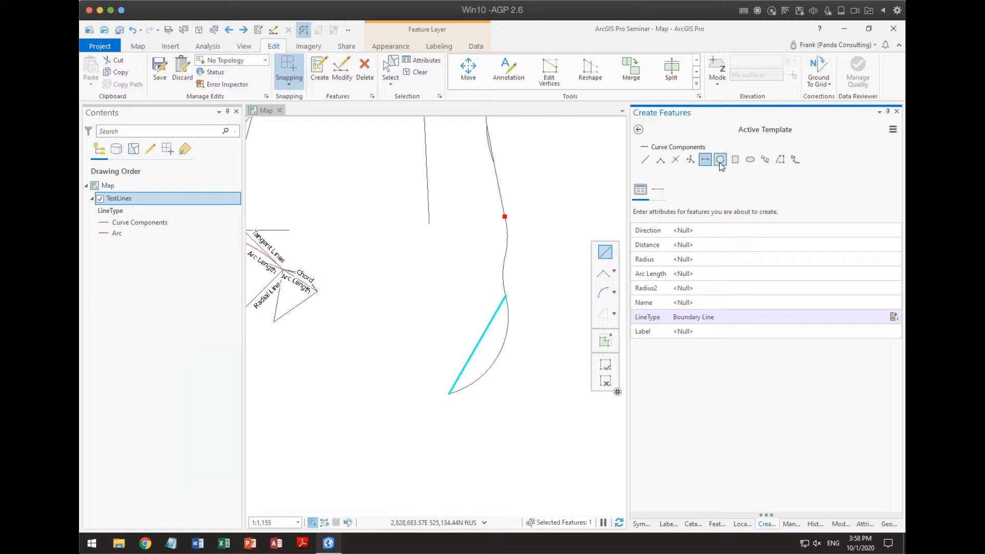
click(659, 190)
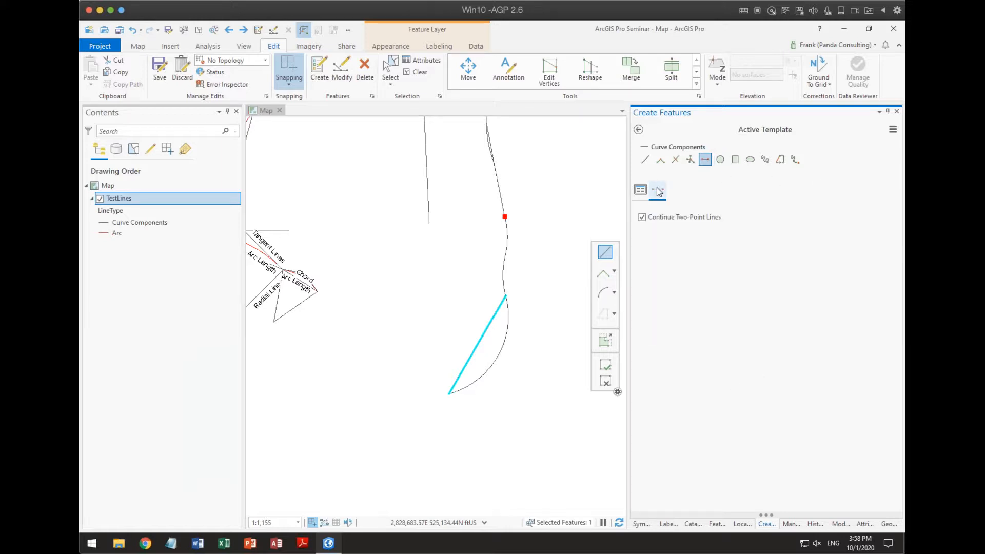
click(642, 219)
click(639, 130)
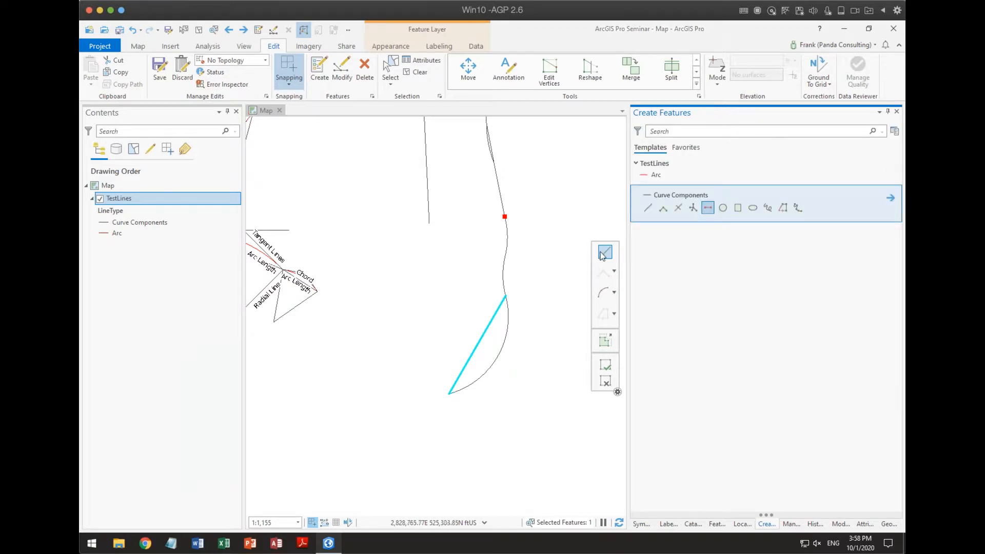
click(505, 296)
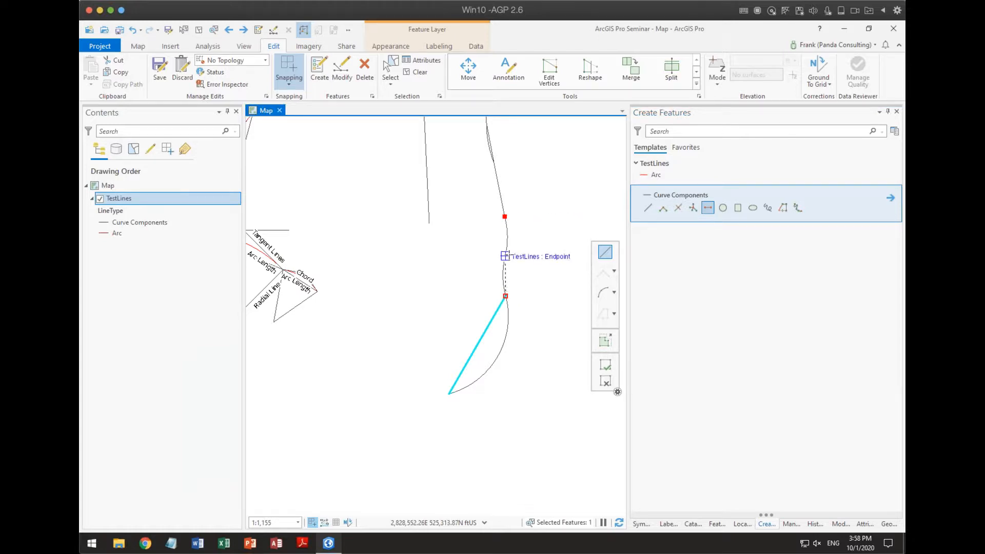
key(Escape)
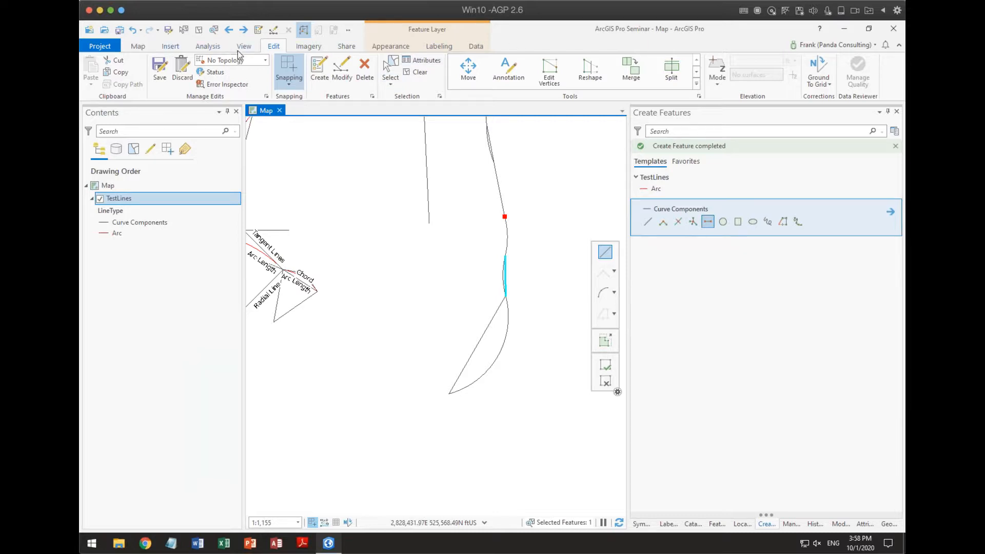
click(139, 48)
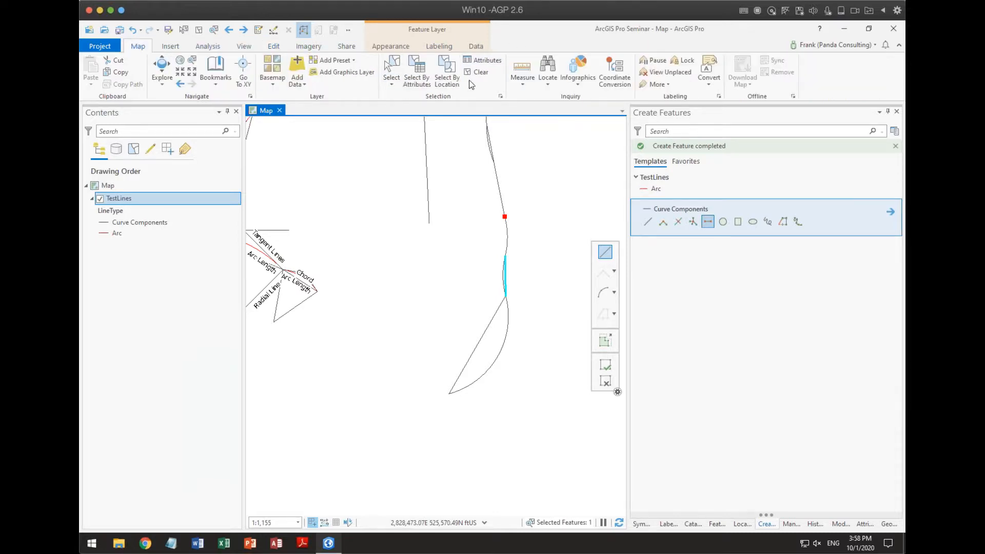
click(522, 74)
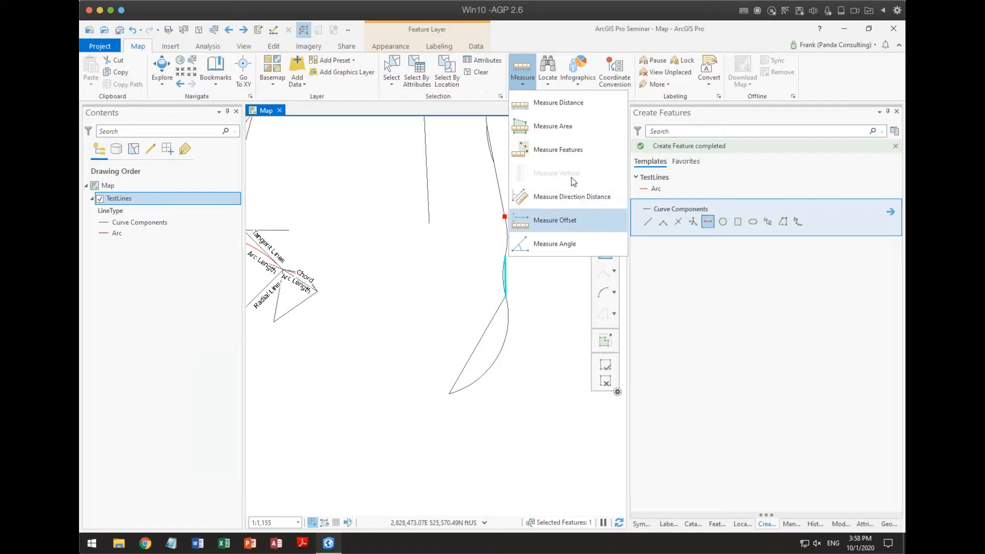
click(557, 34)
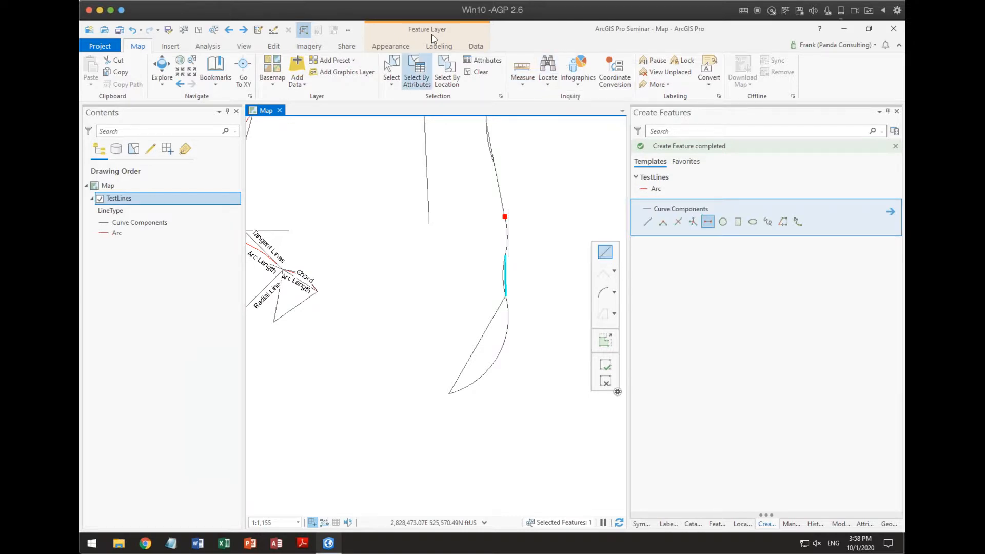
Step: Leave the traverse, search the Modify Features tools for "intersect", and open the Line Intersection tool
click(841, 524)
key(Escape)
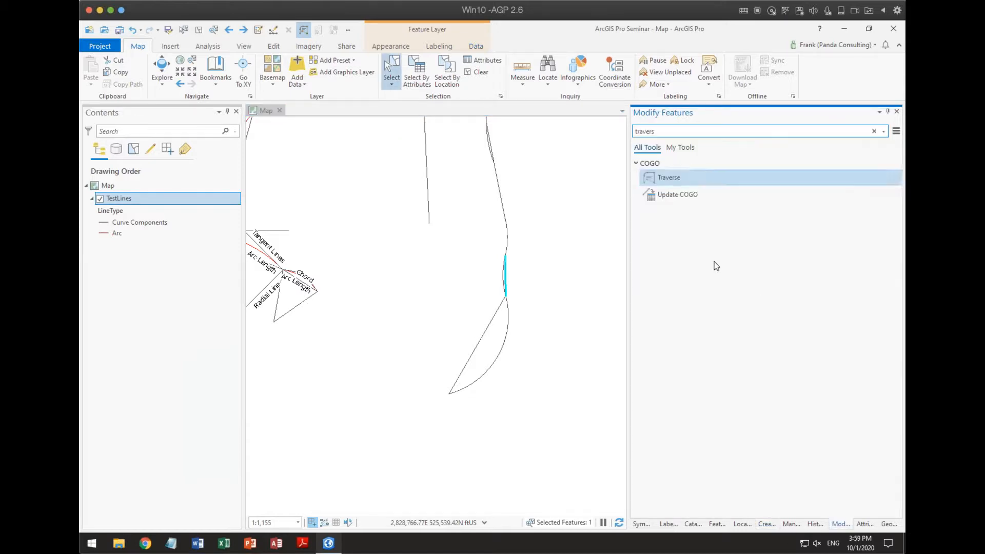
click(705, 131)
key(BackSpace)
key(BackSpace)
key(BackSpace)
key(BackSpace)
key(BackSpace)
key(BackSpace)
key(BackSpace)
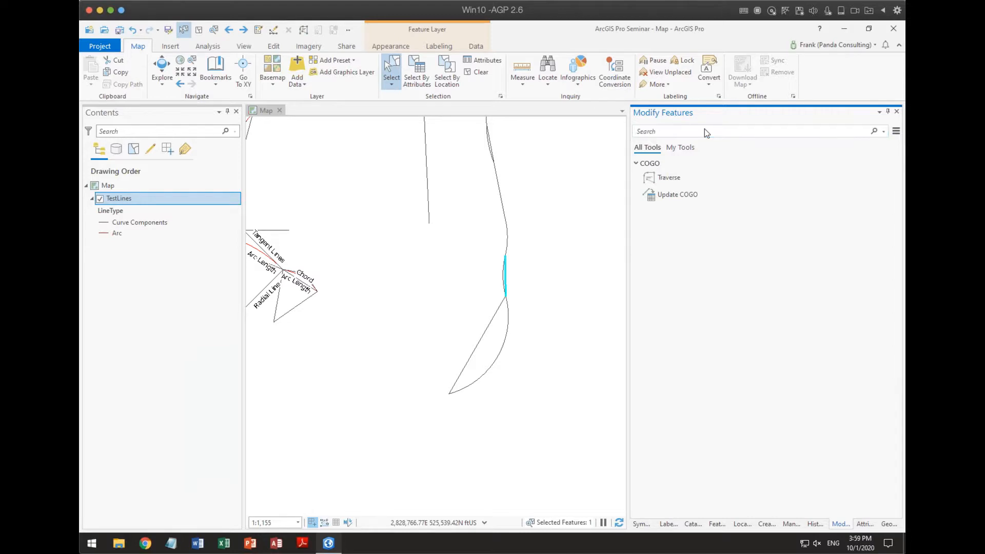
text(intersect)
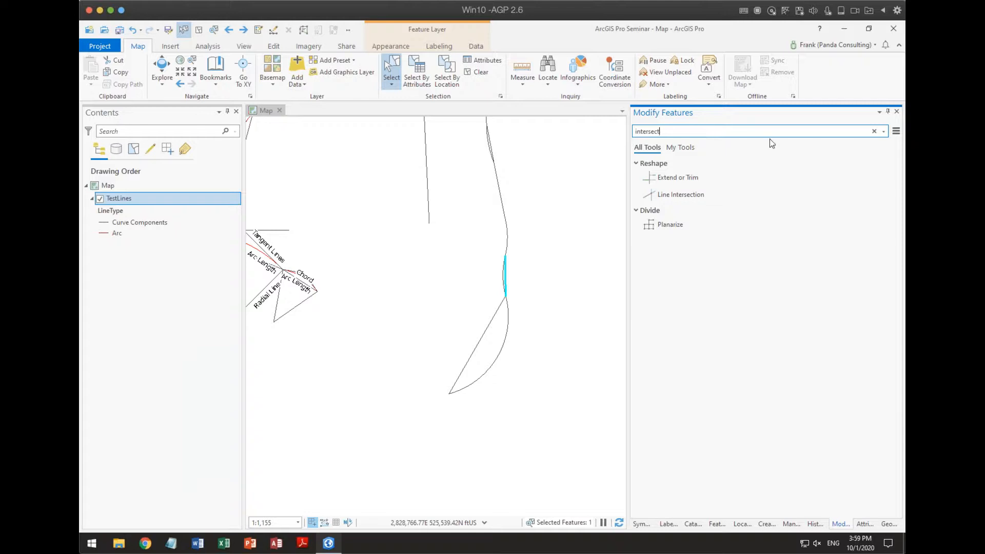
click(683, 196)
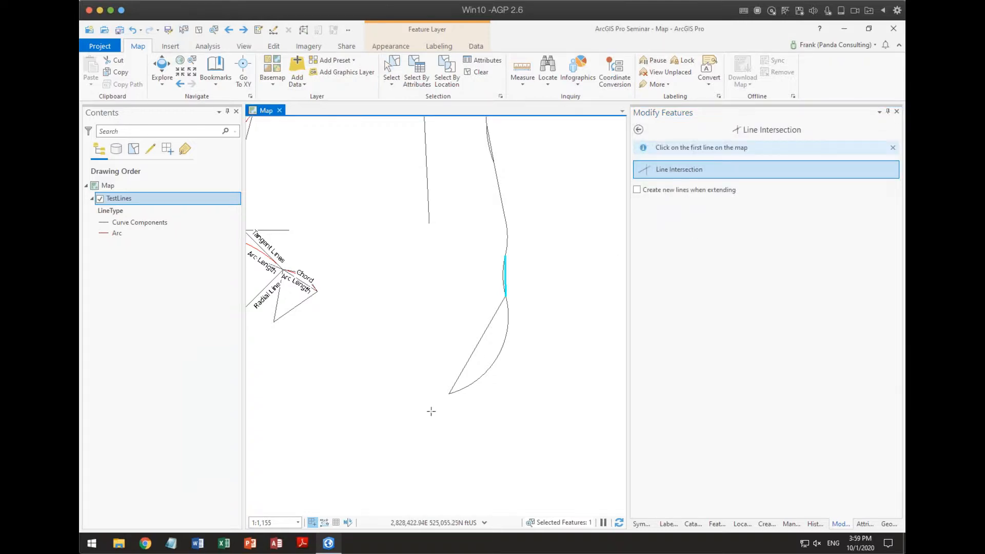
Step: Apply Line Intersection to the third curve and the second curve at their shared endpoint, and leave the tool
click(502, 364)
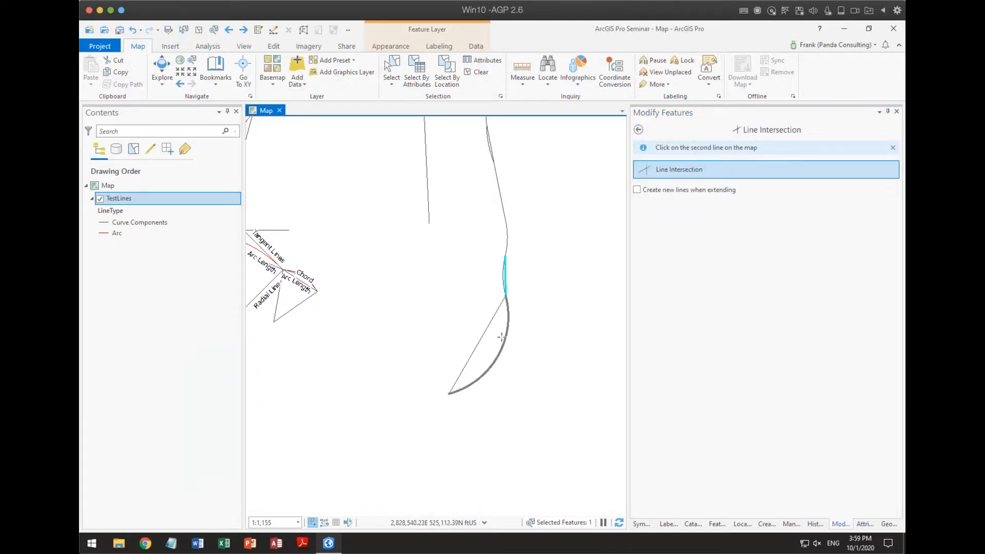
click(506, 296)
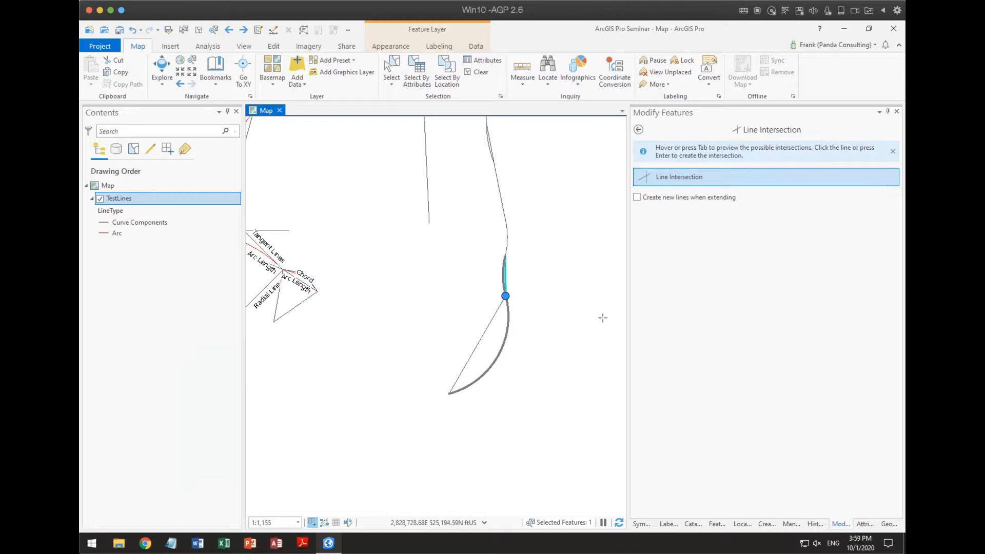
key(Return)
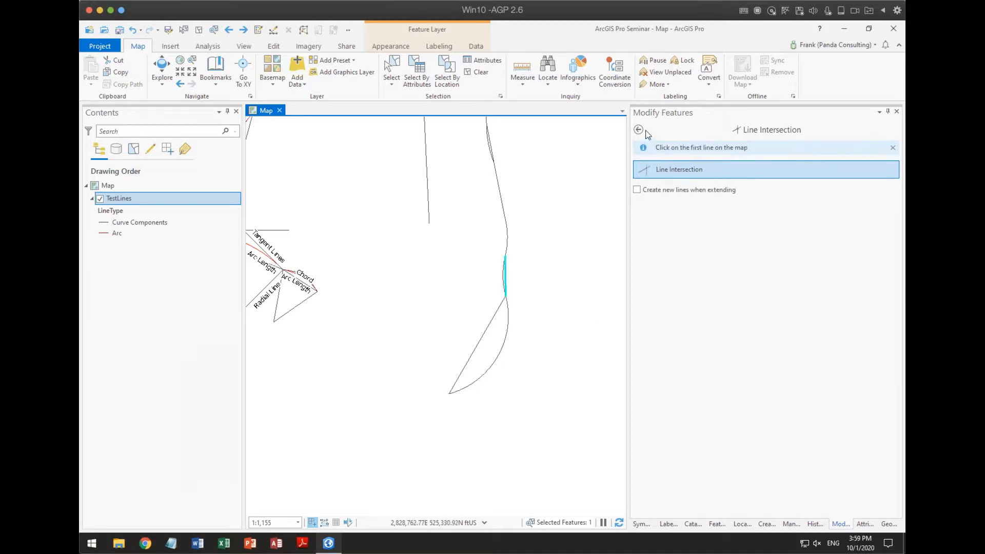
click(639, 131)
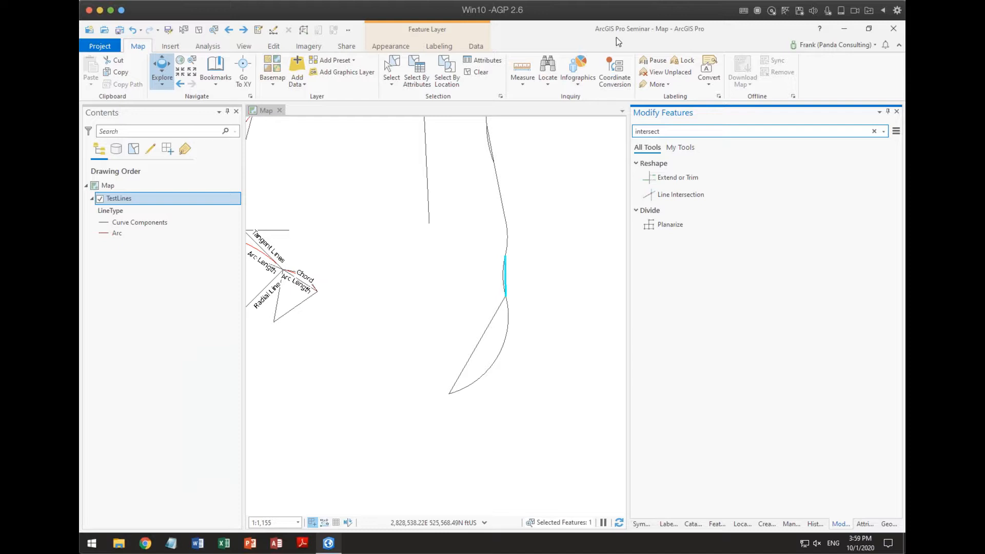
Step: Clear the feature selection on the map
click(534, 235)
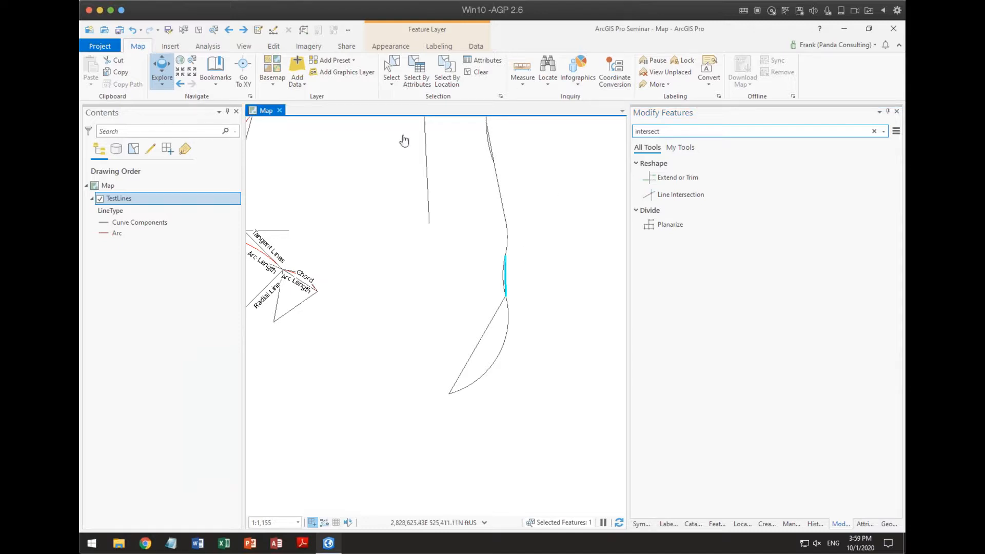
click(480, 72)
scroll(531, 254, down, 3)
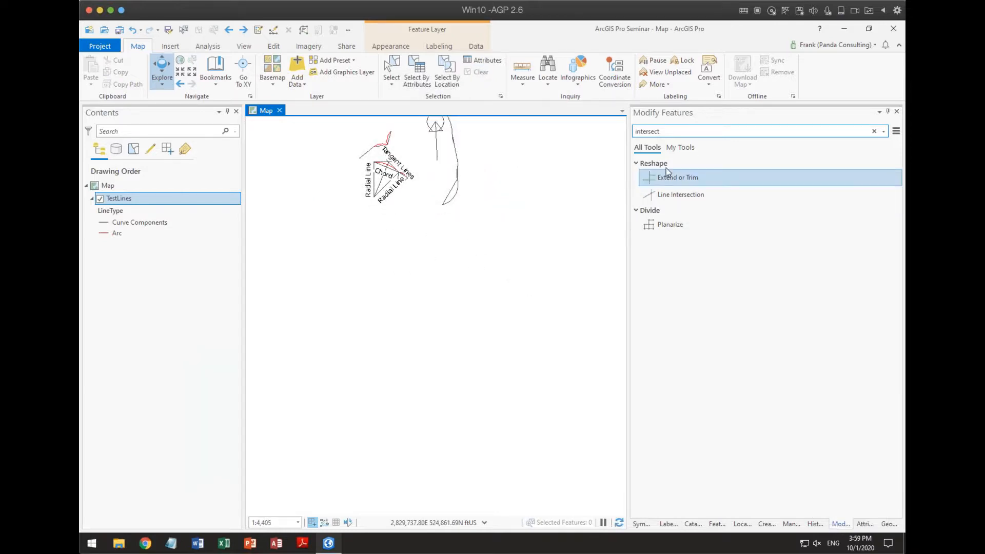
Step: Search the Modify Features tools for "traverse", open Traverse, and set a start location in the empty map area below the existing curves
click(667, 132)
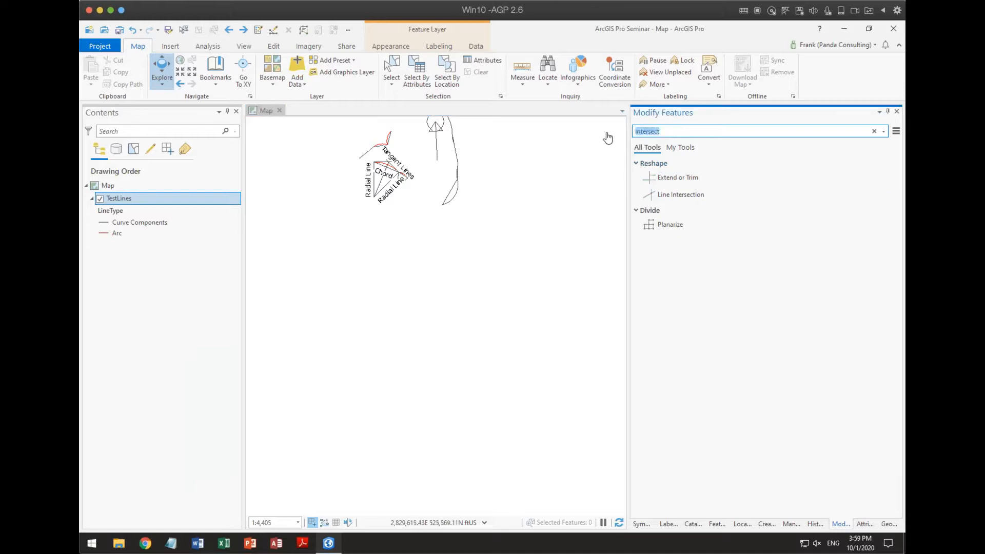
text(tracerse)
click(647, 132)
key(BackSpace)
text(v)
click(668, 177)
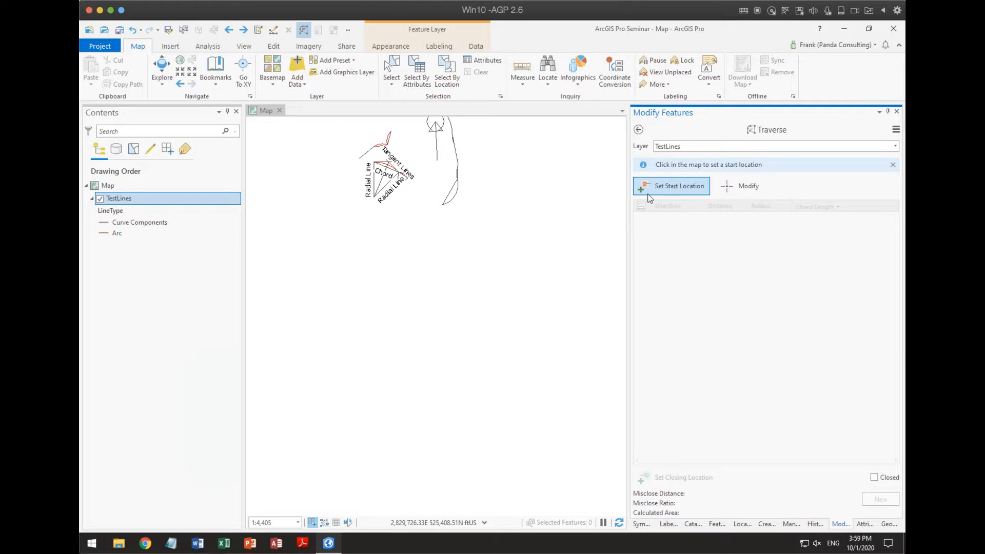
click(363, 299)
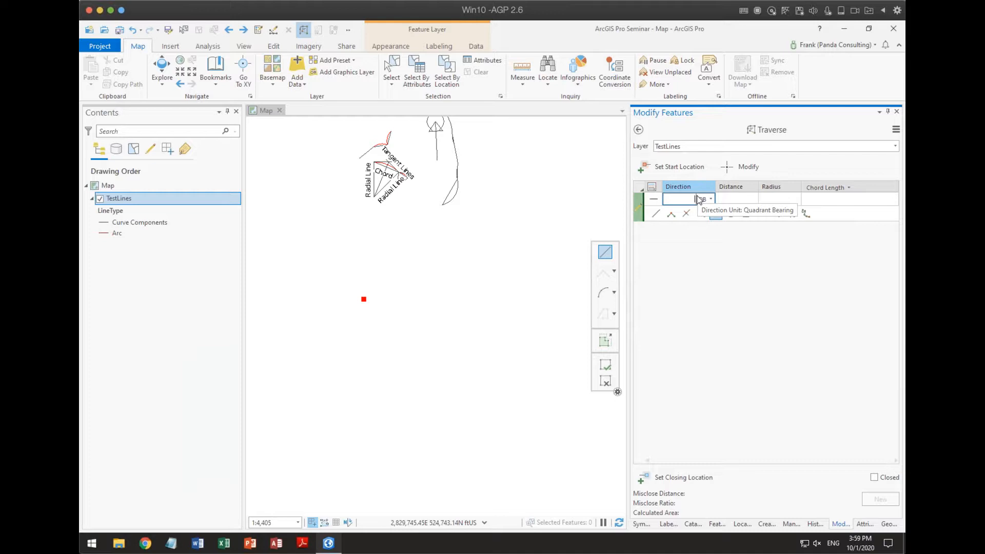
Step: Add a straight first traverse course with direction N45E and distance 100 ft
text(n45e)
key(Tab)
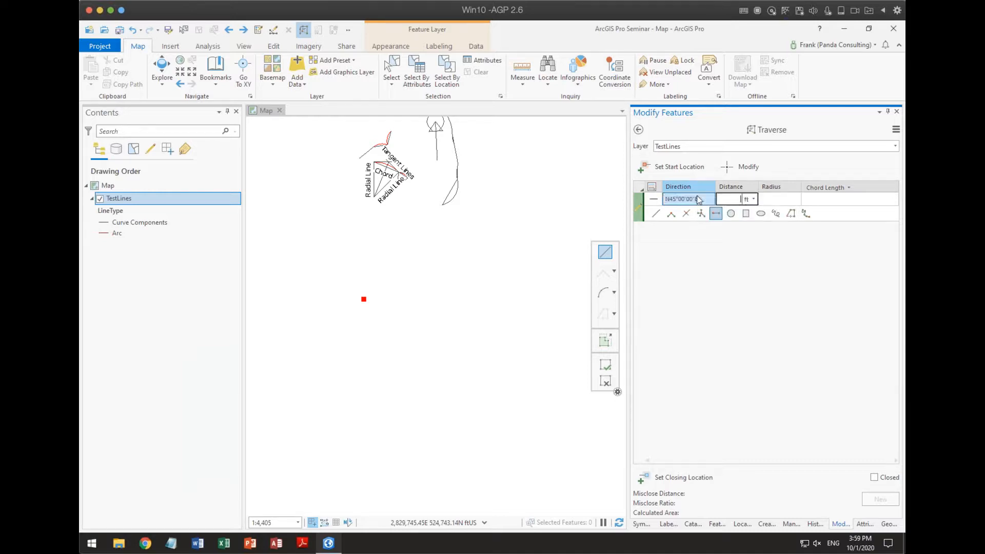
text(100)
key(Return)
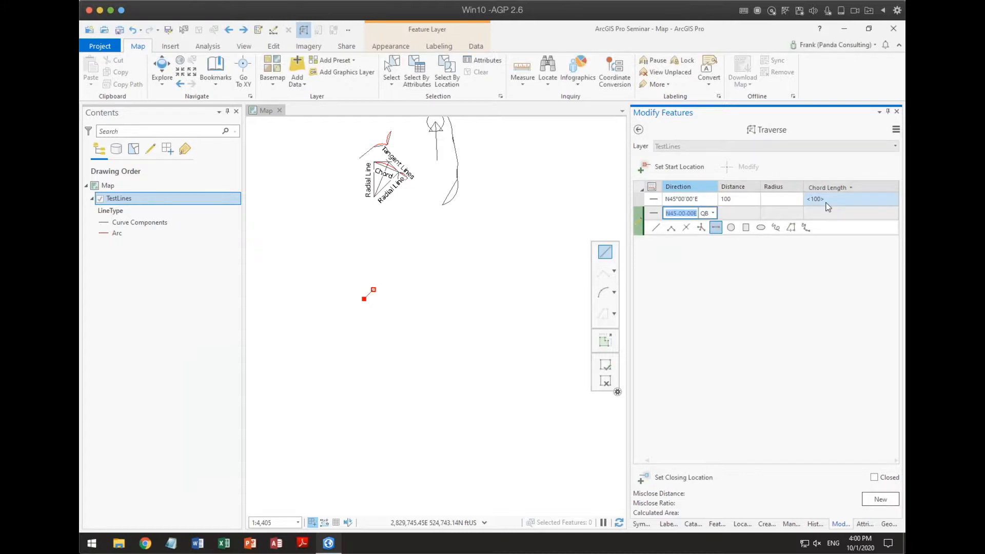
Step: Accept N45°E as the second course's direction and switch the traverse curve parameter to Delta Angle
key(Return)
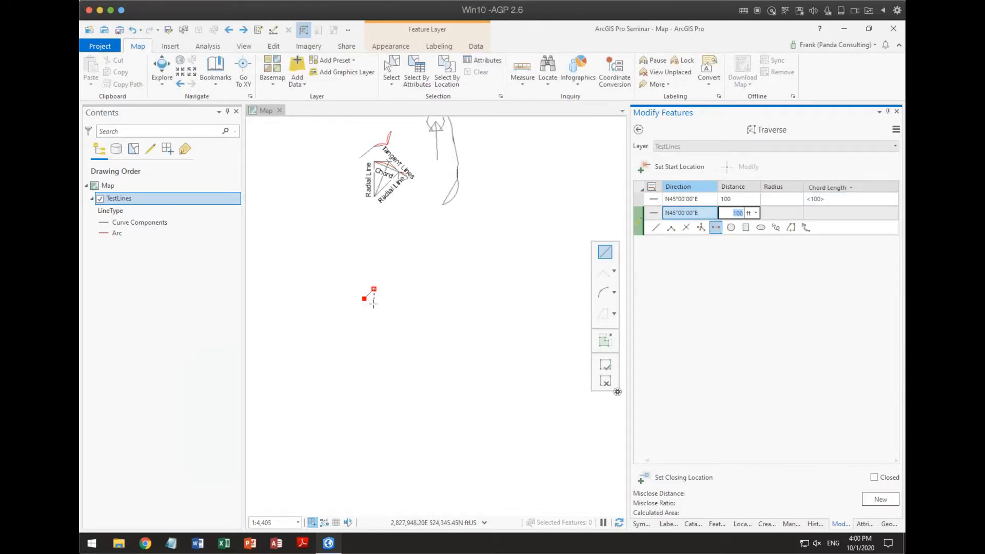
scroll(373, 304, up, 3)
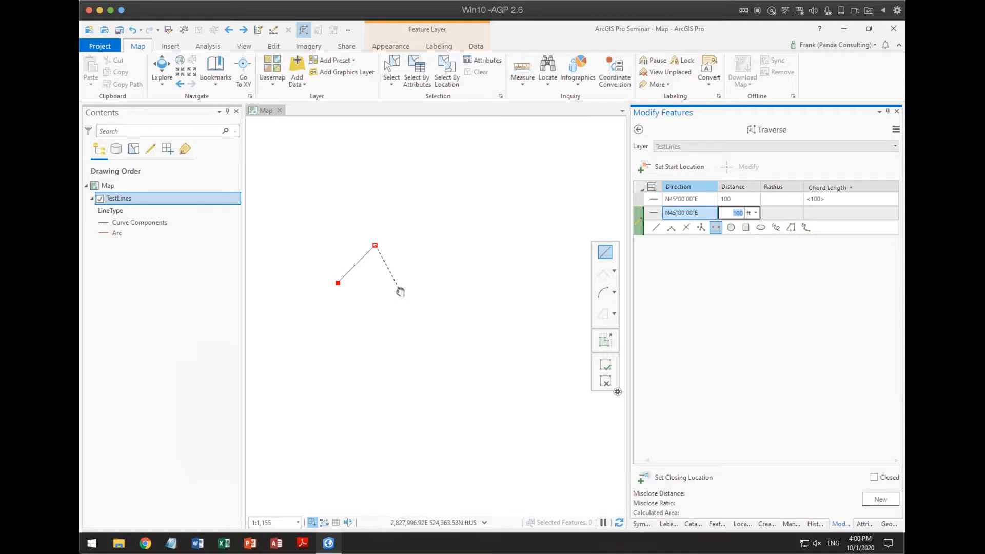
drag(400, 292, 408, 329)
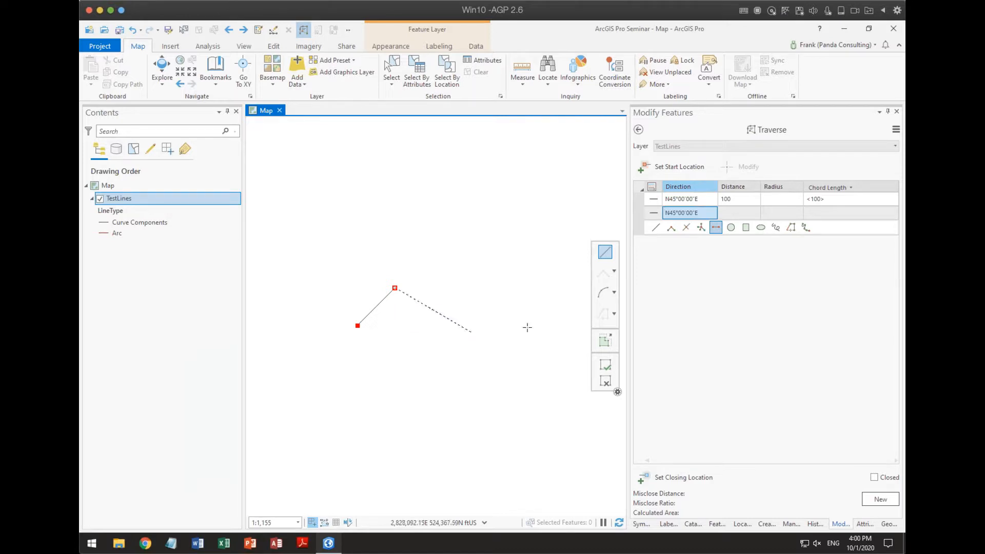
click(850, 187)
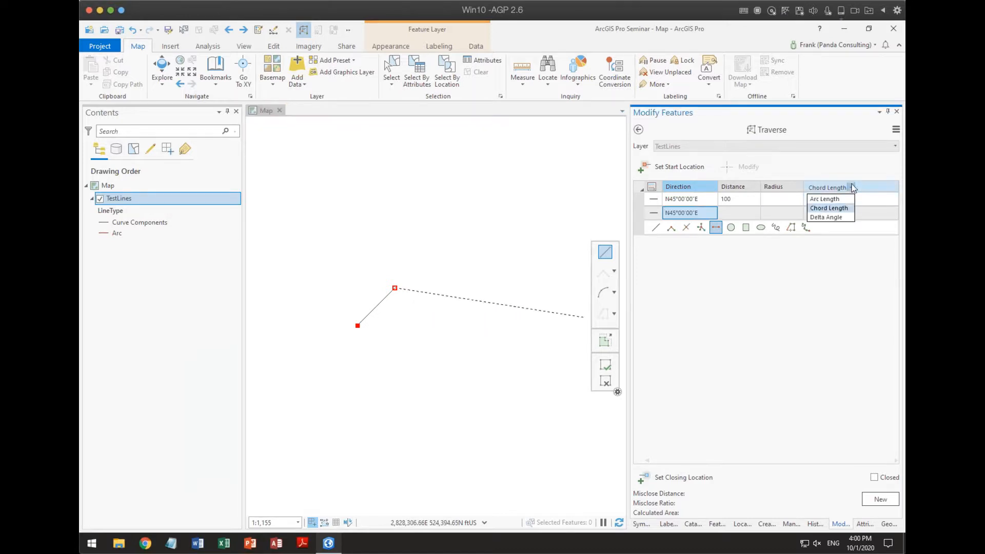
click(842, 218)
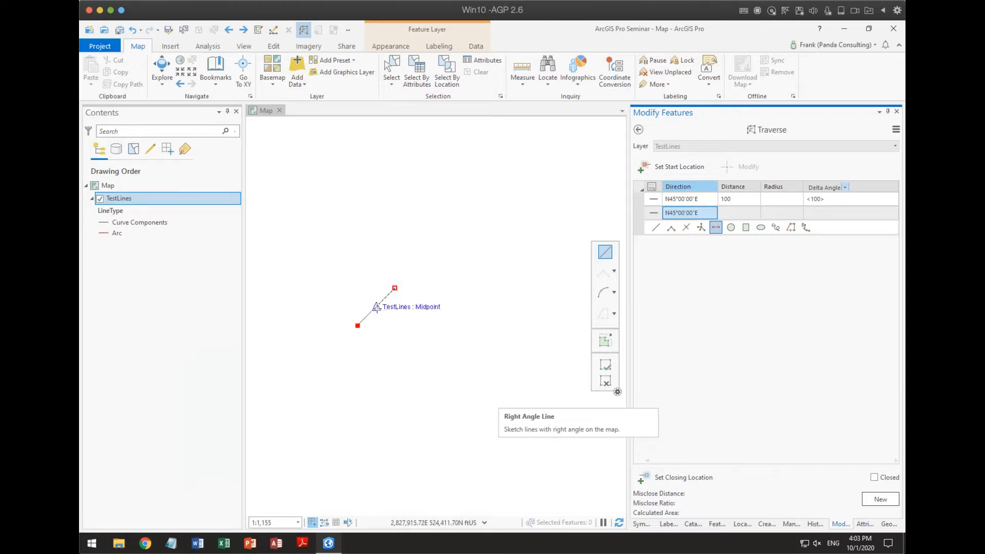
Step: Draw a leg about 730 ft long perpendicular to the first course, close the traverse at its start point, and clear the selection
right_click(376, 308)
click(403, 176)
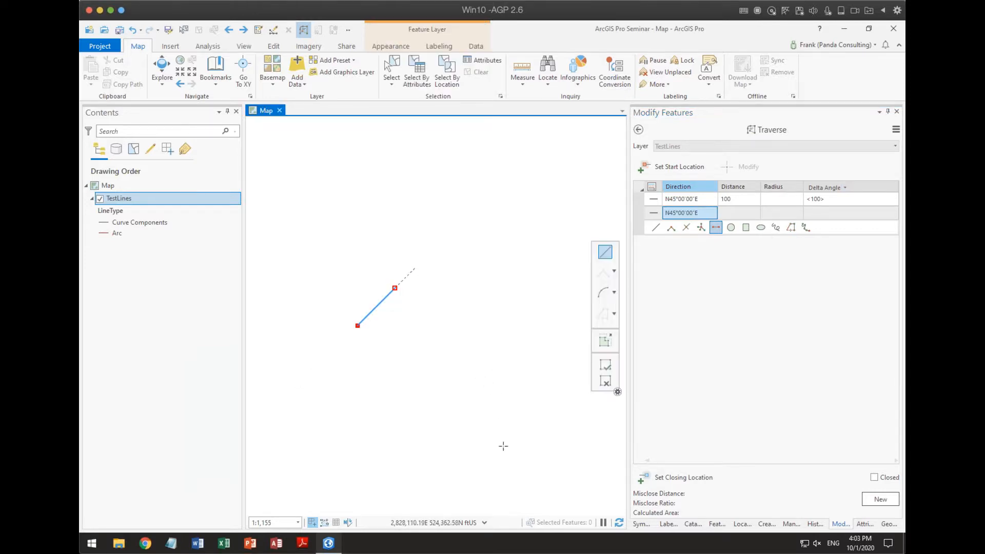
right_click(376, 308)
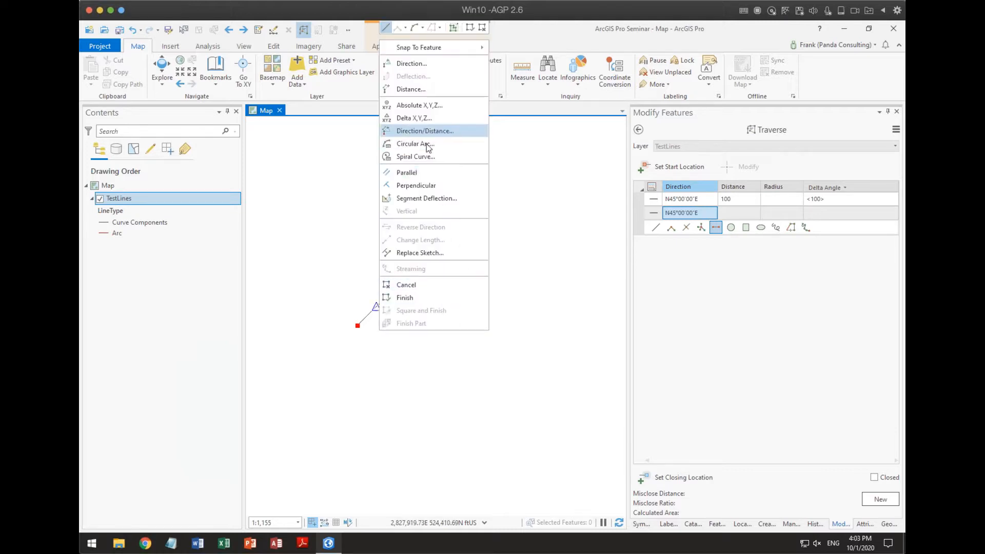
click(430, 184)
drag(494, 337, 440, 190)
click(609, 426)
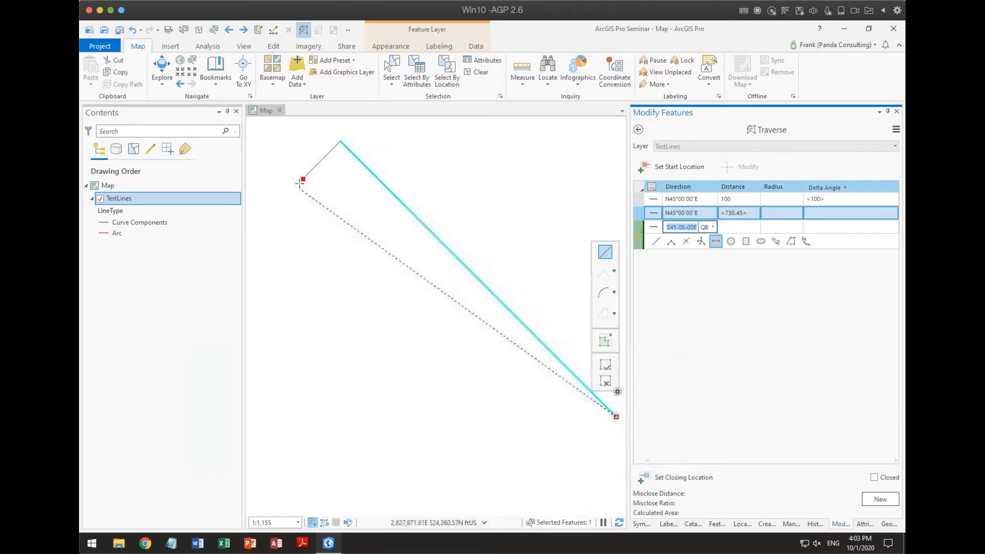
click(302, 180)
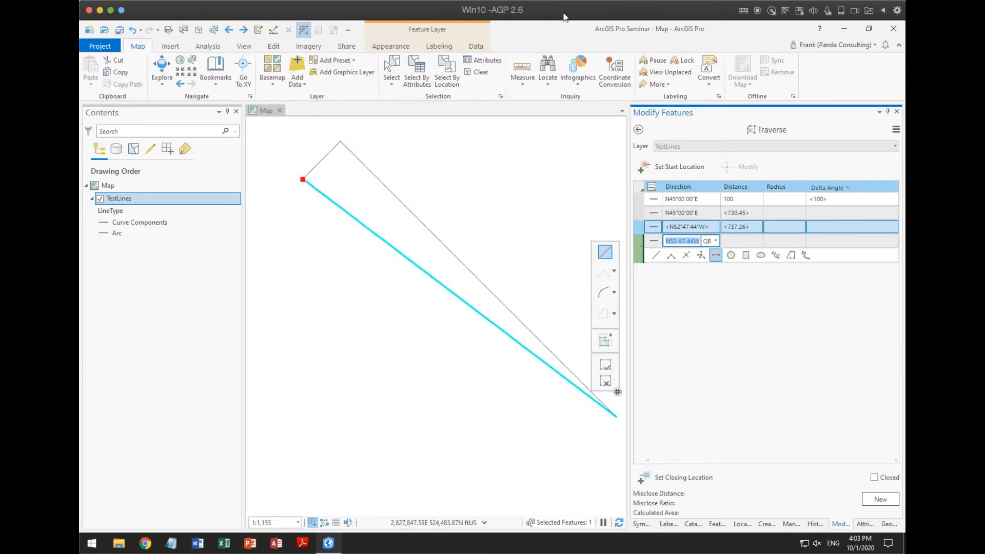
click(480, 72)
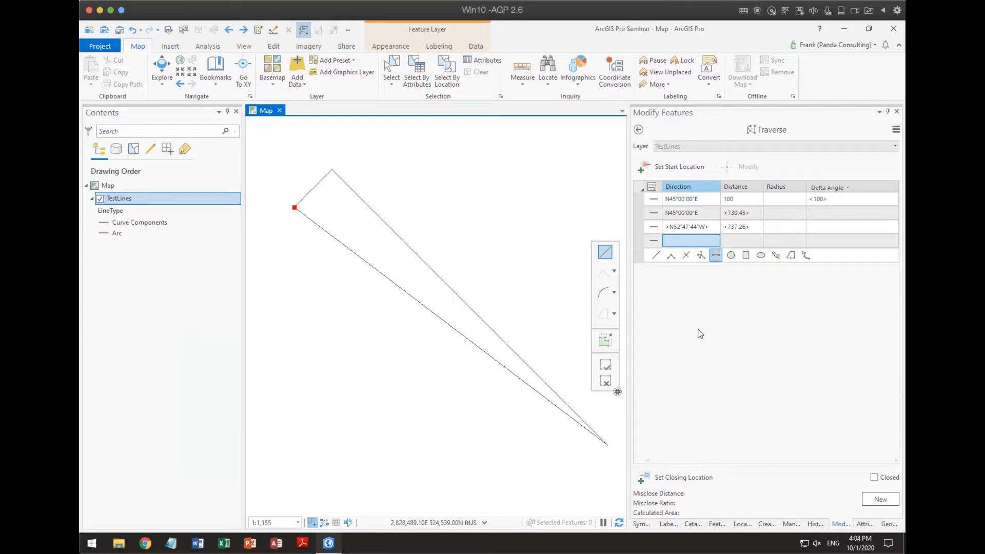
Step: Draw a two-point Curve Components line from the triangle's upper long side, near its northern corner, to the traverse start point
click(693, 524)
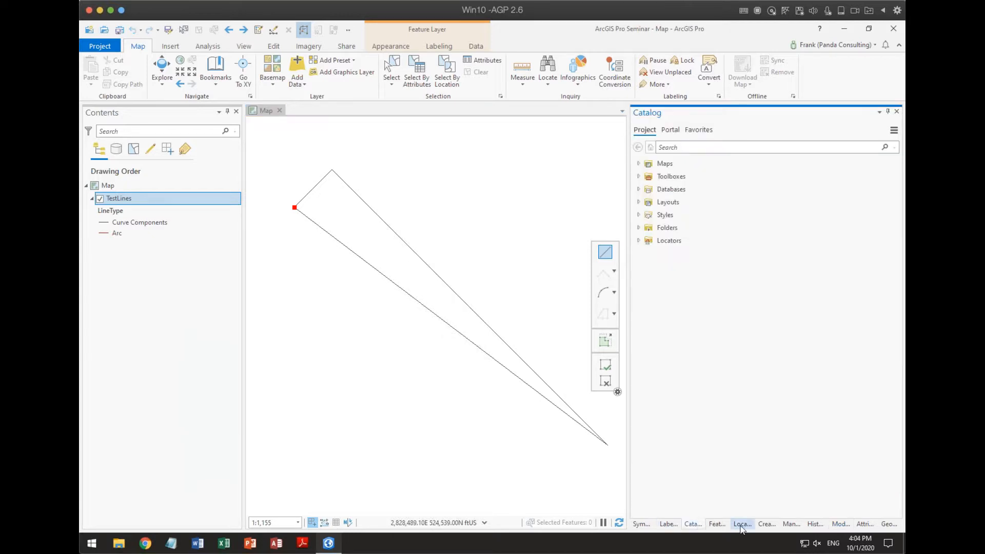
click(767, 524)
click(709, 211)
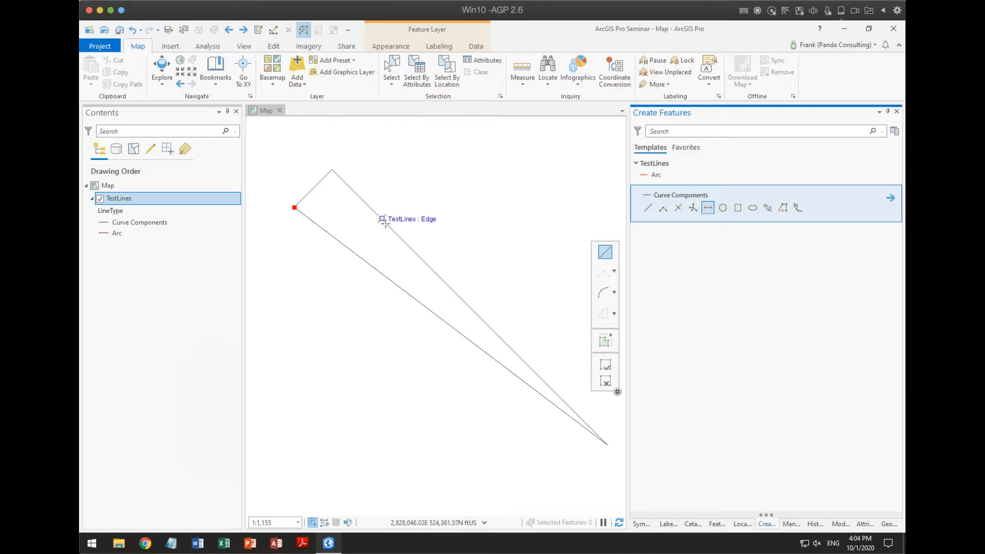
click(385, 221)
click(294, 207)
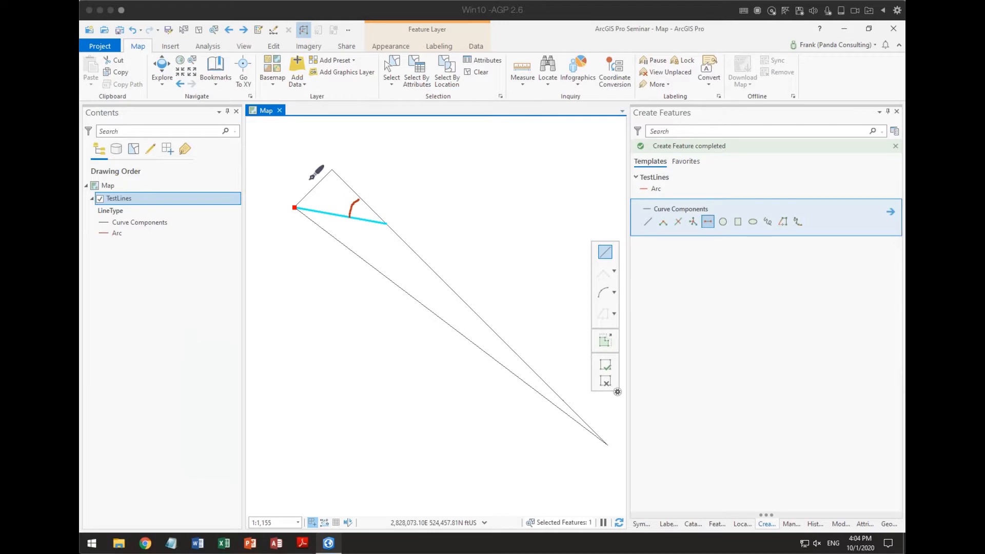
drag(288, 189, 317, 170)
drag(545, 396, 552, 389)
mouse_move(547, 410)
mouse_down()
mouse_move(564, 386)
mouse_move(537, 384)
mouse_move(539, 410)
mouse_move(554, 405)
mouse_up()
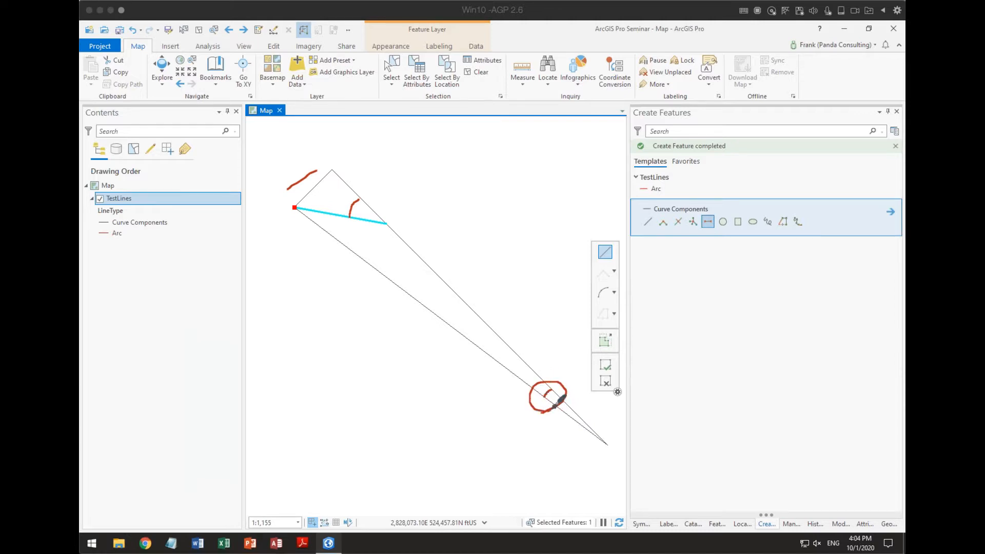
drag(292, 211, 281, 222)
mouse_move(444, 214)
mouse_down()
mouse_move(437, 177)
mouse_move(446, 194)
mouse_move(485, 202)
mouse_up()
mouse_move(462, 272)
mouse_down()
mouse_move(466, 223)
mouse_move(506, 256)
mouse_move(455, 275)
mouse_up()
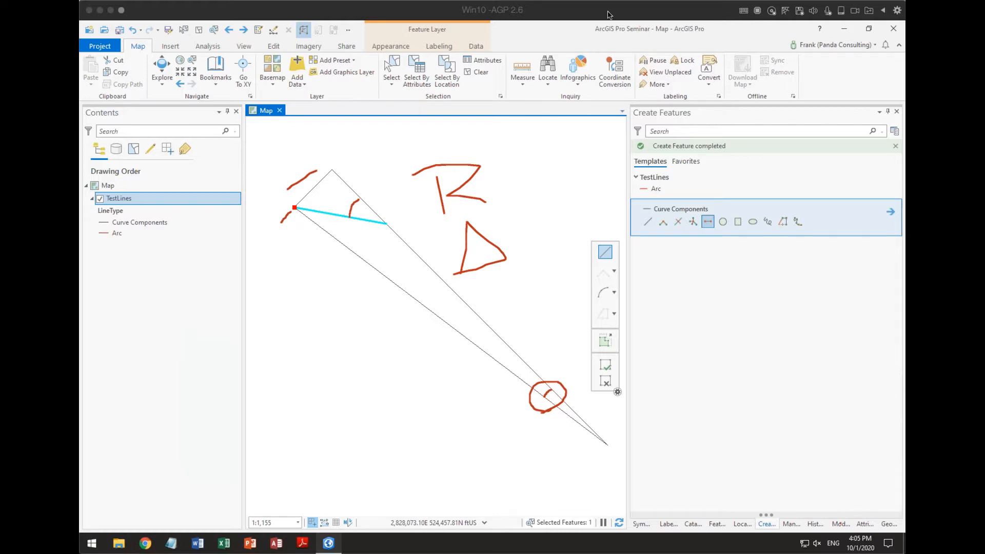
Step: Start a new traverse at a point northeast of the triangle and add a straight N45°E course of 100 ft
click(841, 526)
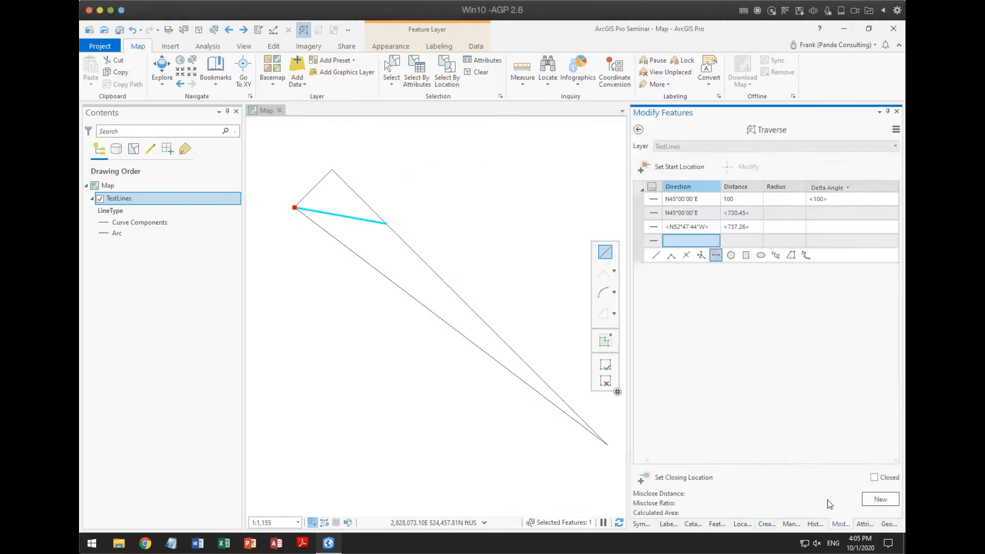
click(696, 241)
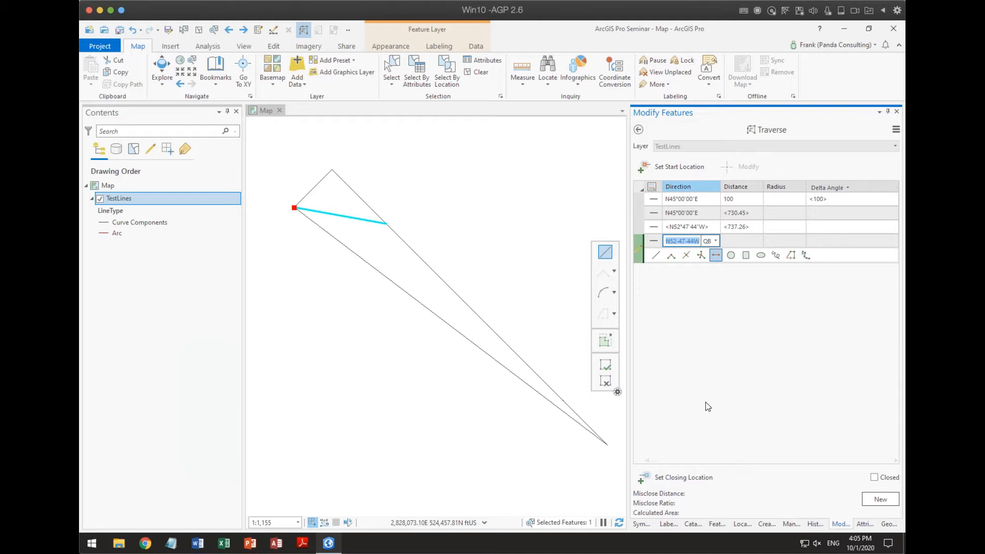
click(880, 500)
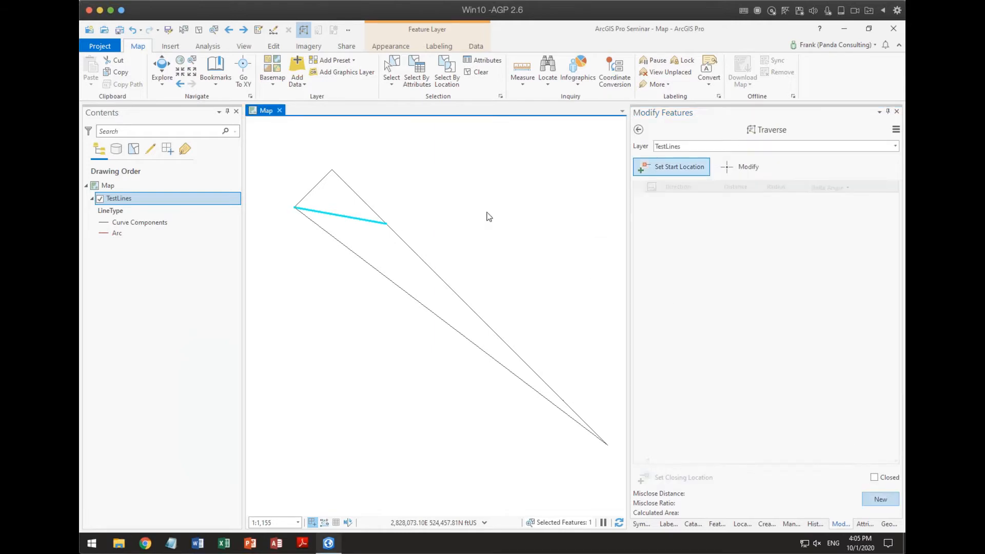
click(431, 224)
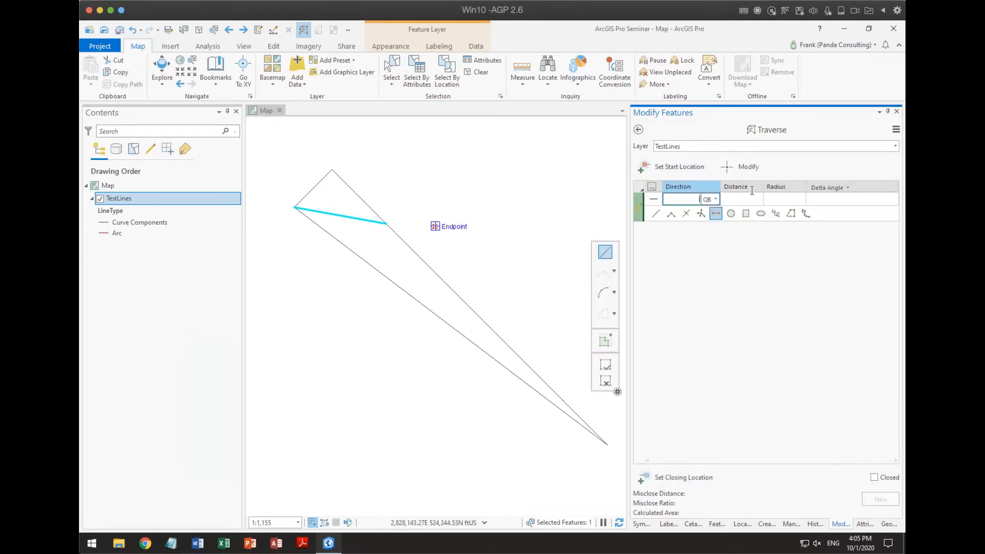
text(45)
key(Tab)
text(100)
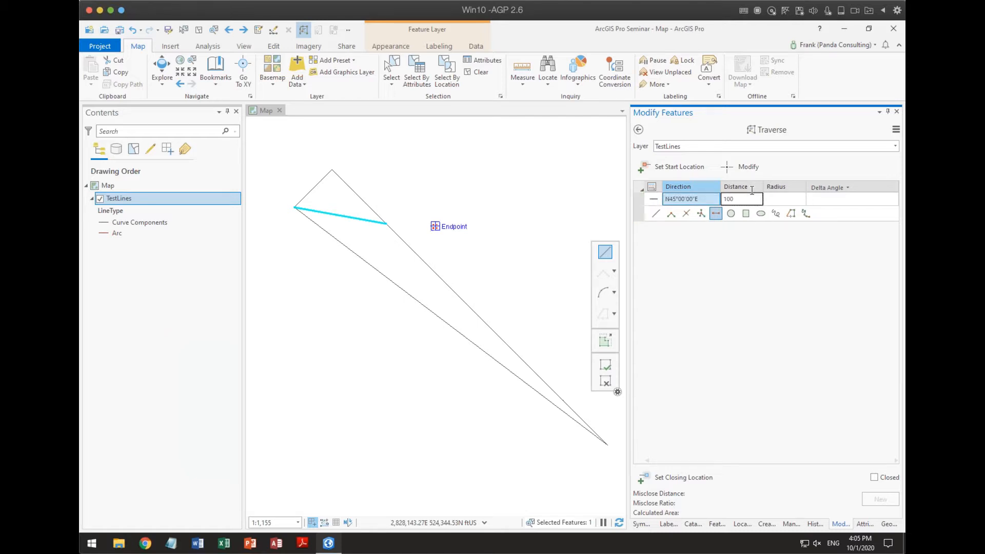
key(Return)
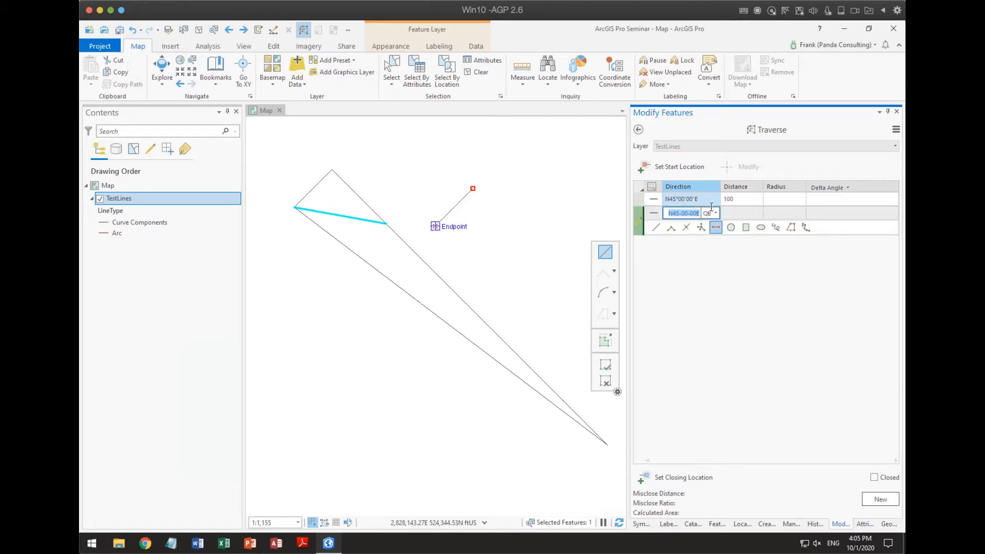
Step: Add a curve course tangent to the previous line with radius 50 ft and delta angle 45°
key(Right)
text(tb)
key(Tab)
key(Tab)
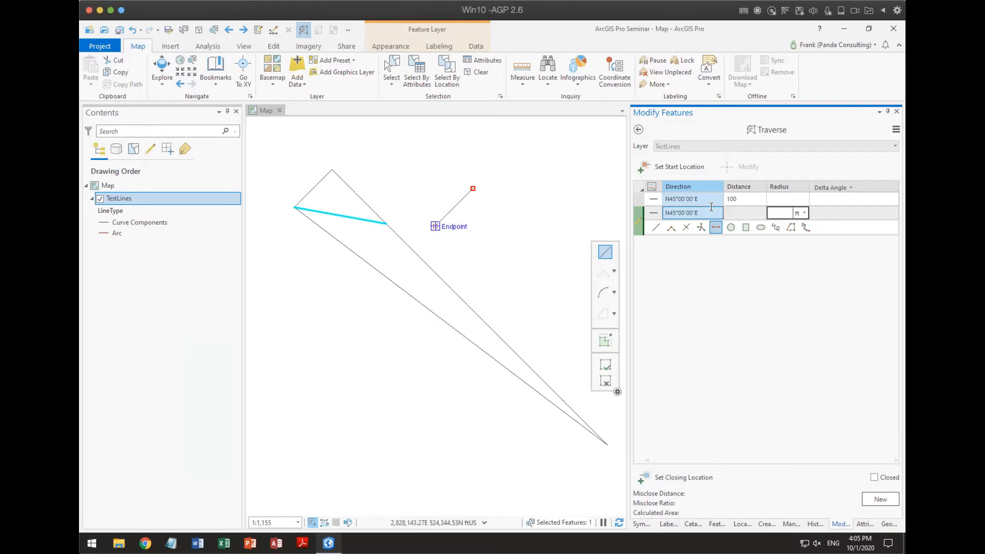
text(50)
key(Tab)
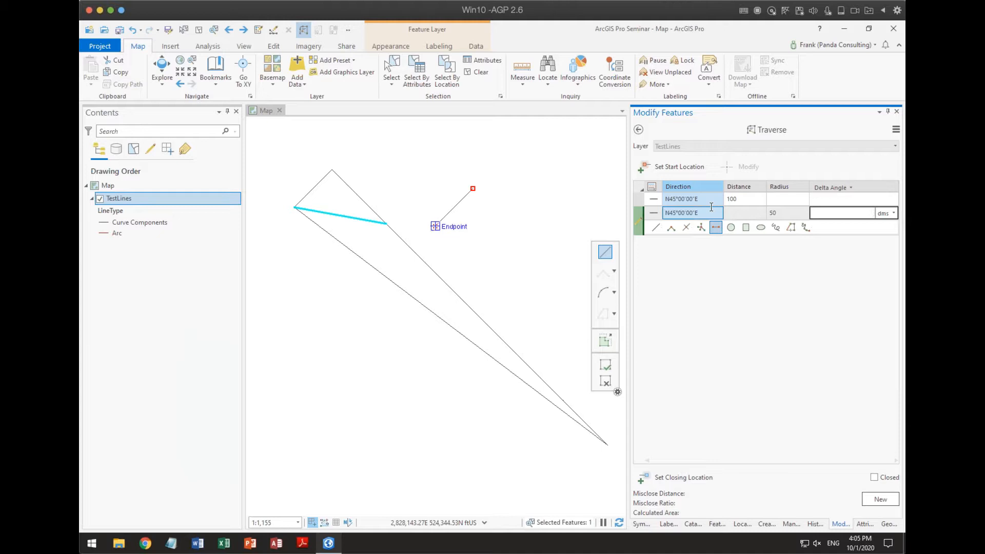
text(45)
key(Return)
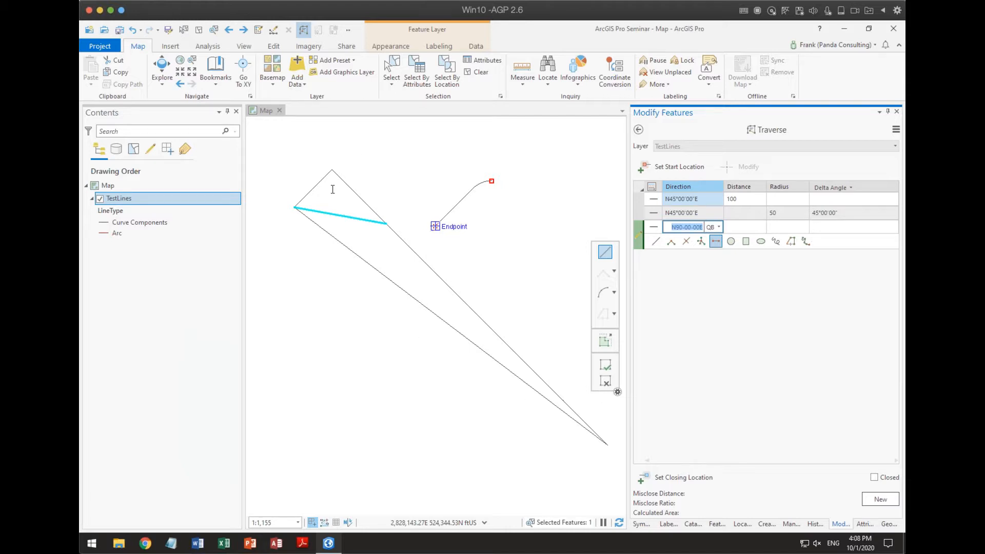
Step: Leave the traverse, search the Modify Features tools for "fillet", and open the Fillet tool
scroll(332, 189, up, 3)
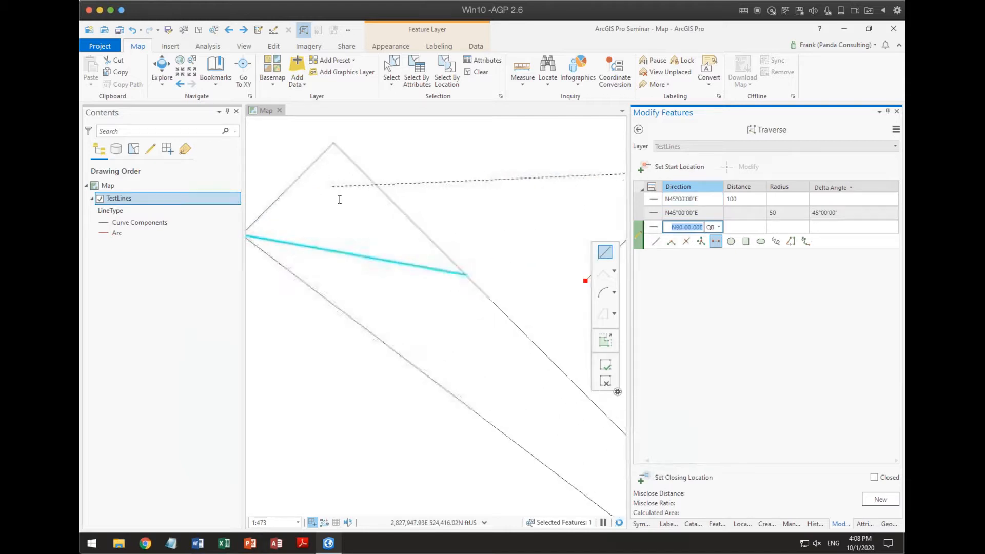
click(607, 382)
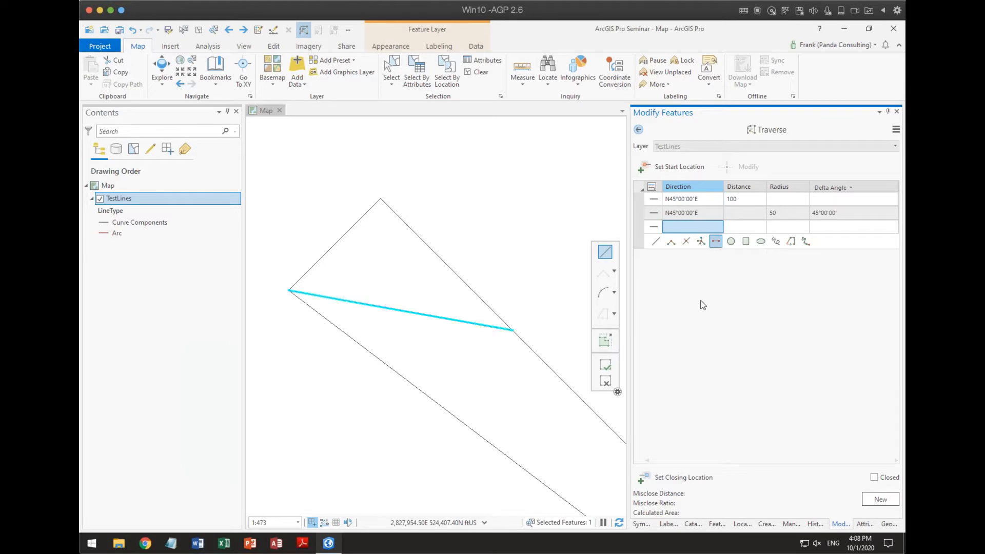
click(638, 129)
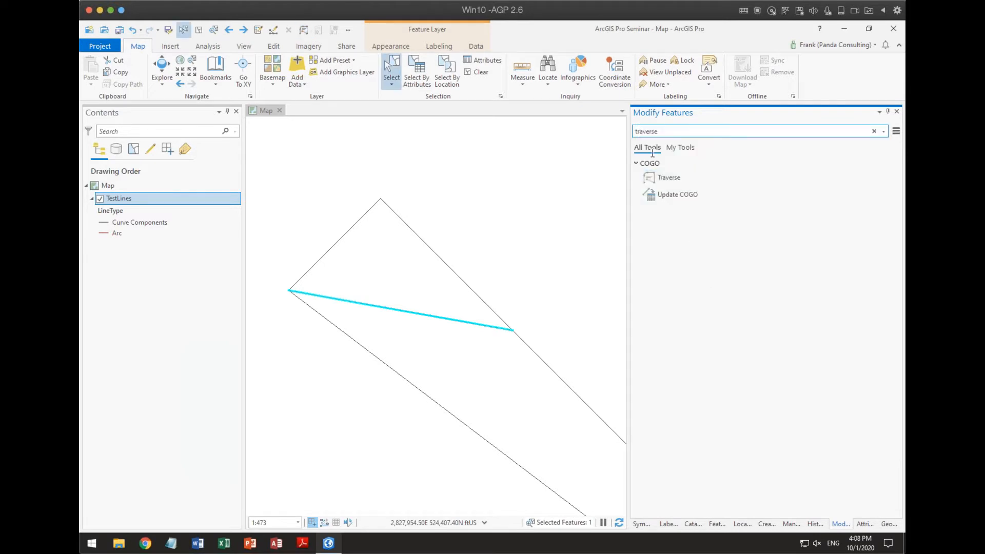
text(fillet)
click(662, 180)
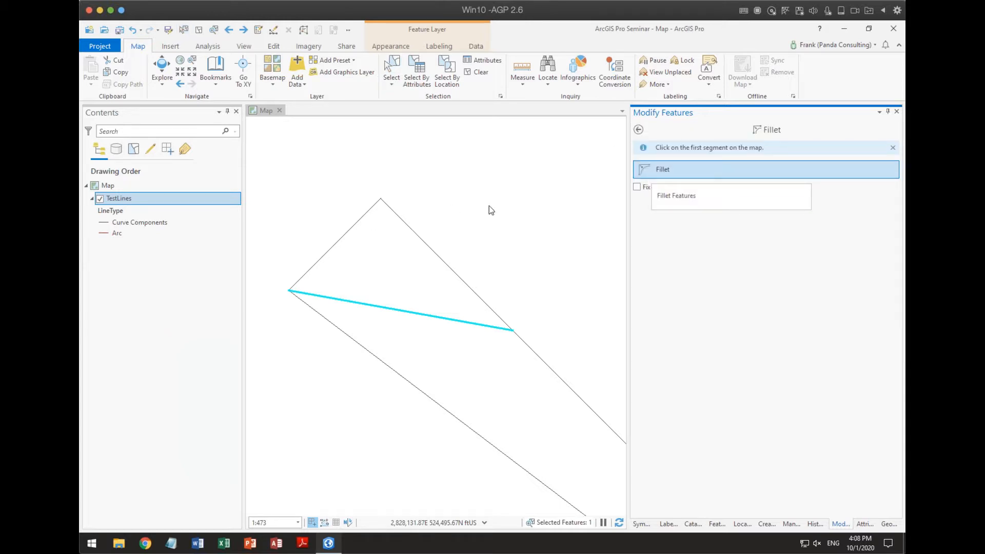
Step: Enable the Fixed Radius option of the Fillet tool
click(652, 188)
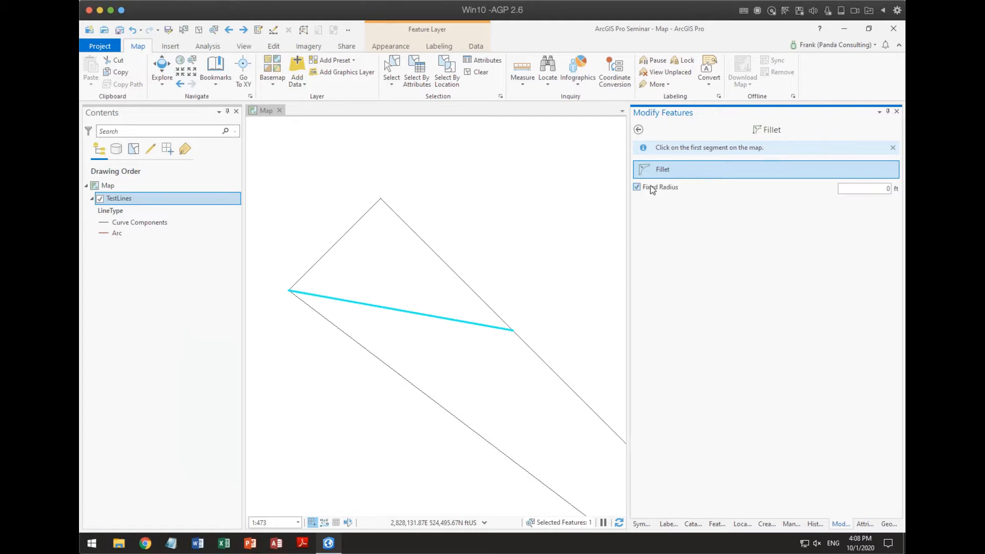
click(644, 186)
click(642, 186)
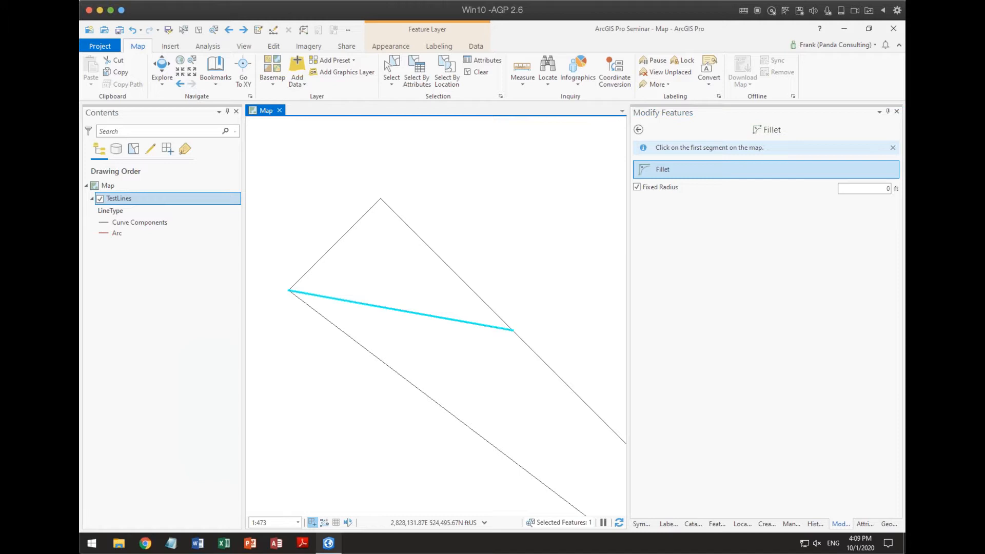
Step: Fillet the northern corner of the triangle between its two adjoining sides with a fixed radius of 50 ft
click(888, 188)
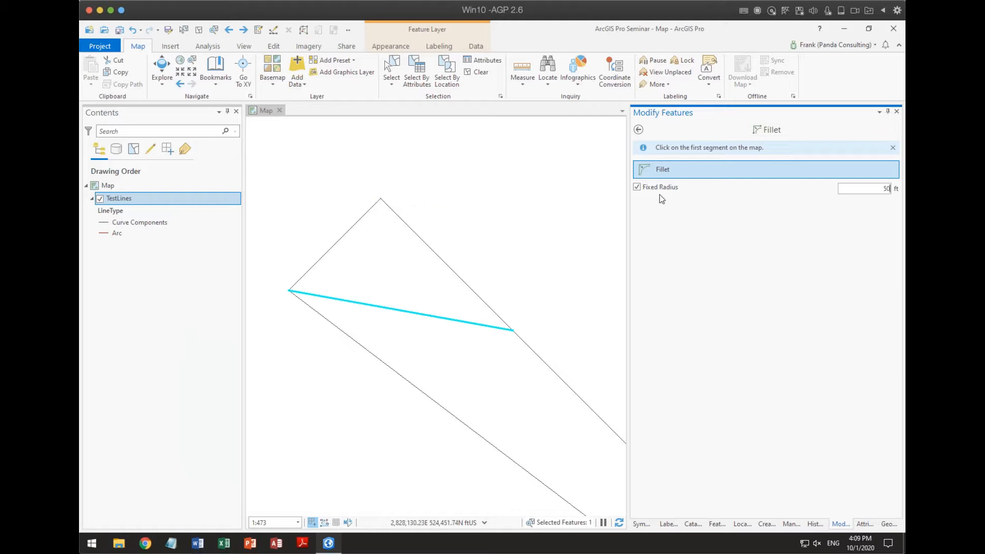
click(359, 219)
click(399, 217)
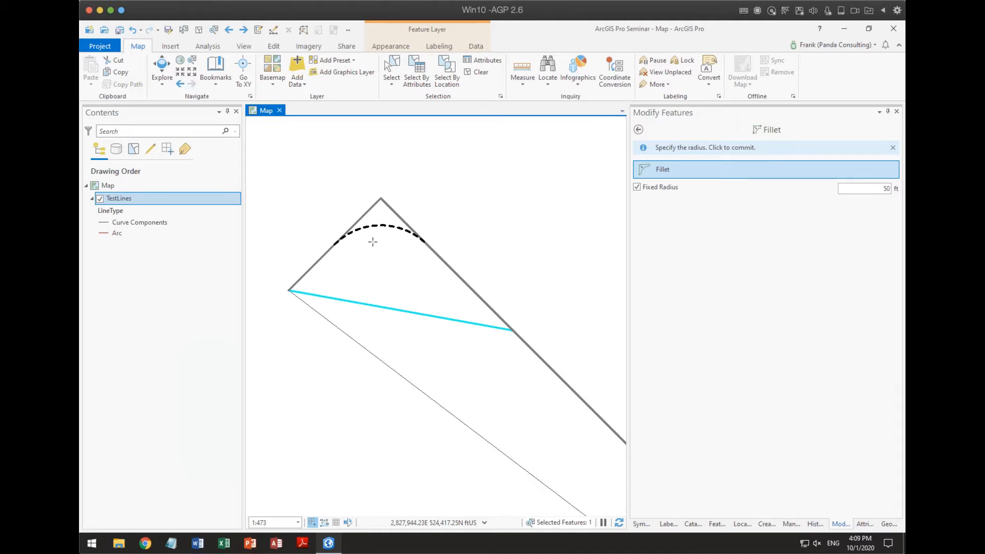
click(373, 241)
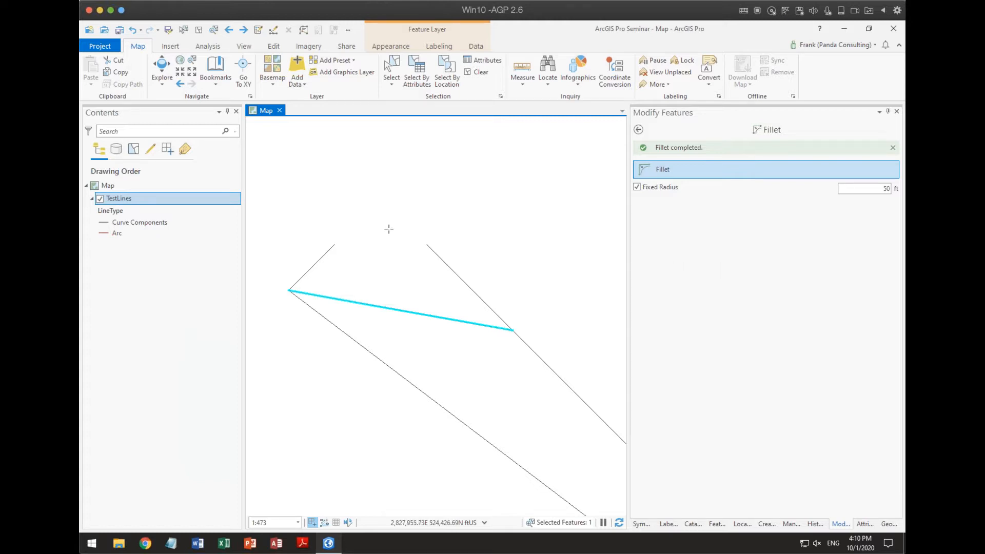
Step: Leave Fillet, find and open the Traverse tool, and set a start location in the empty area east of the triangle
scroll(389, 229, down, 5)
scroll(430, 241, up, 3)
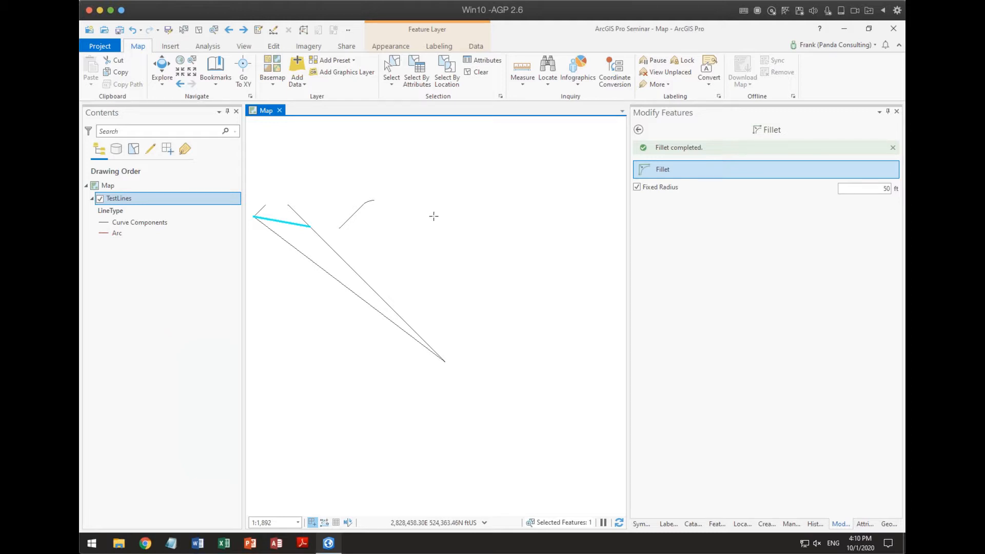
drag(430, 312, 251, 221)
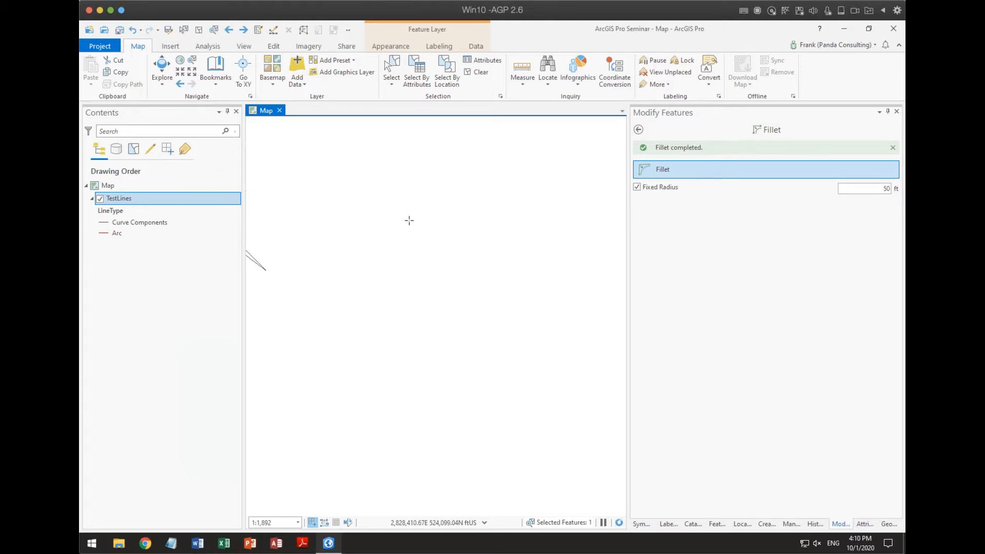
click(638, 129)
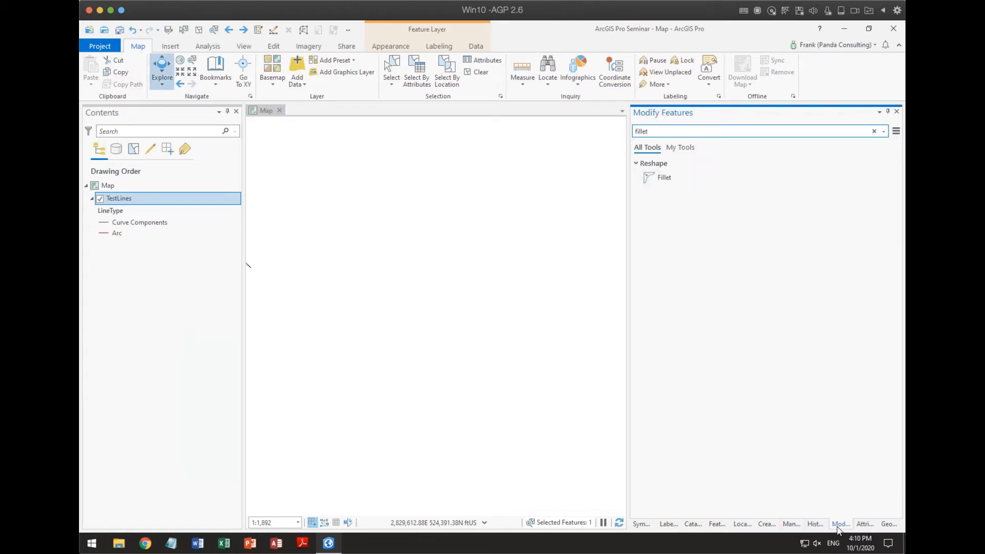
double_click(655, 131)
text(tracer)
click(643, 132)
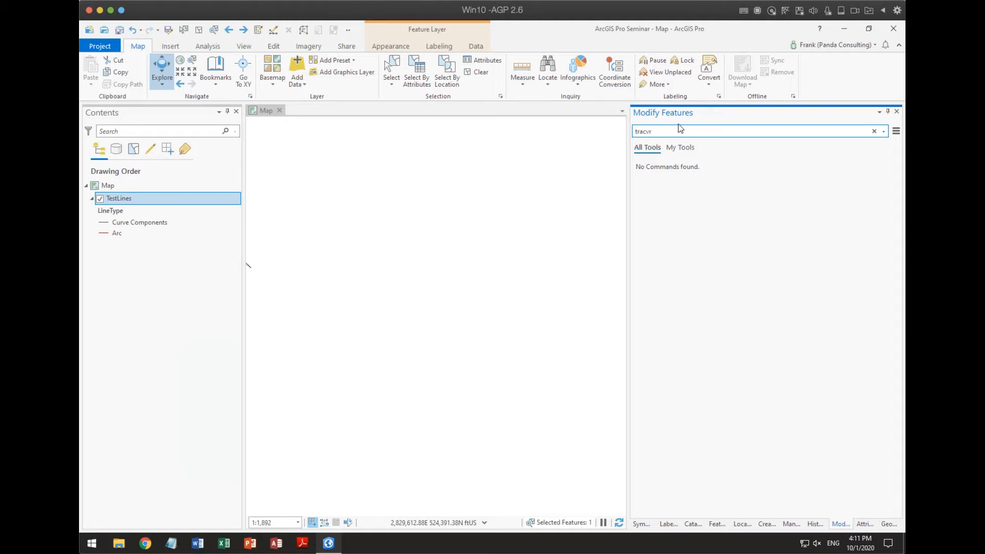
key(BackSpace)
key(BackSpace)
key(BackSpace)
key(BackSpace)
text(av)
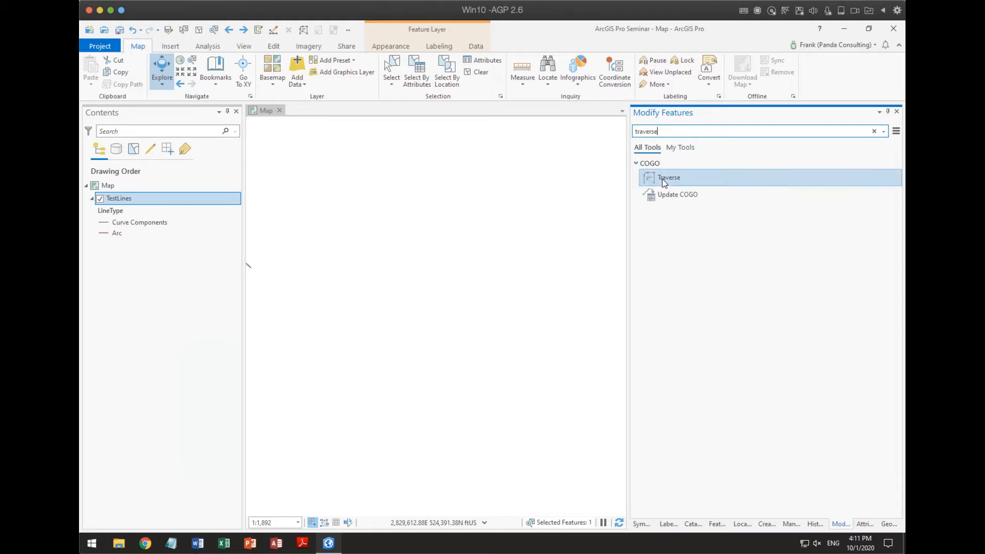
click(670, 177)
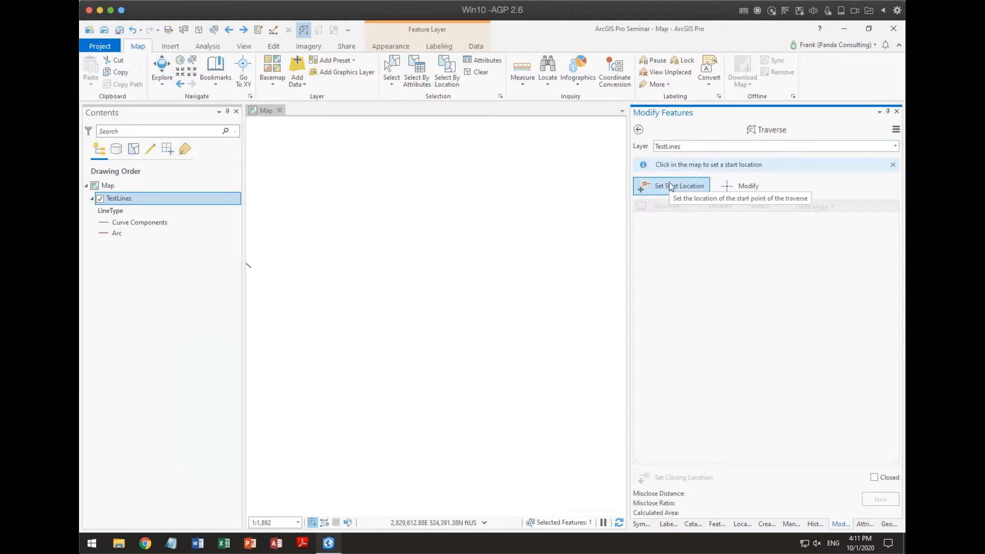
click(349, 310)
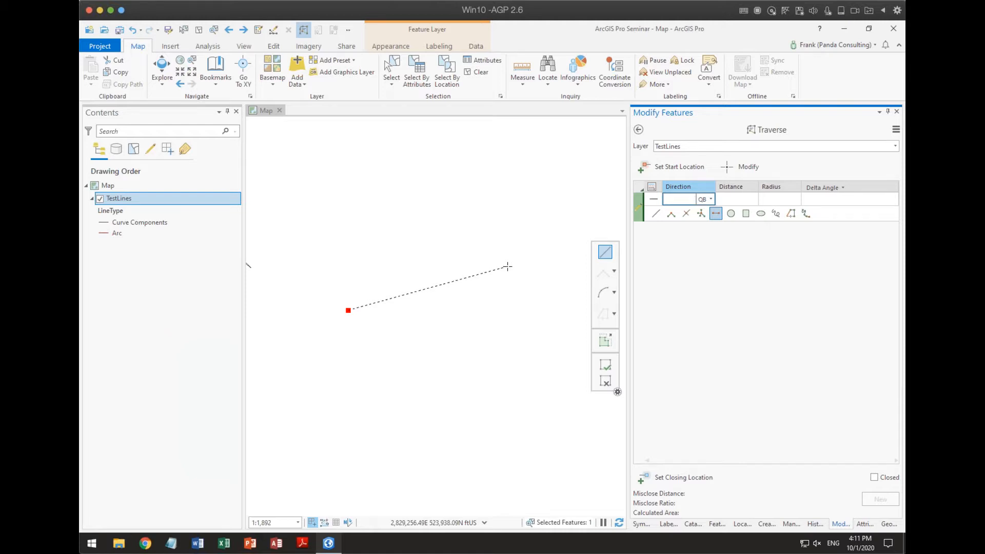
Step: Look at the Circular Arc parameters and the available arc segment tools for the traverse sketch
right_click(477, 279)
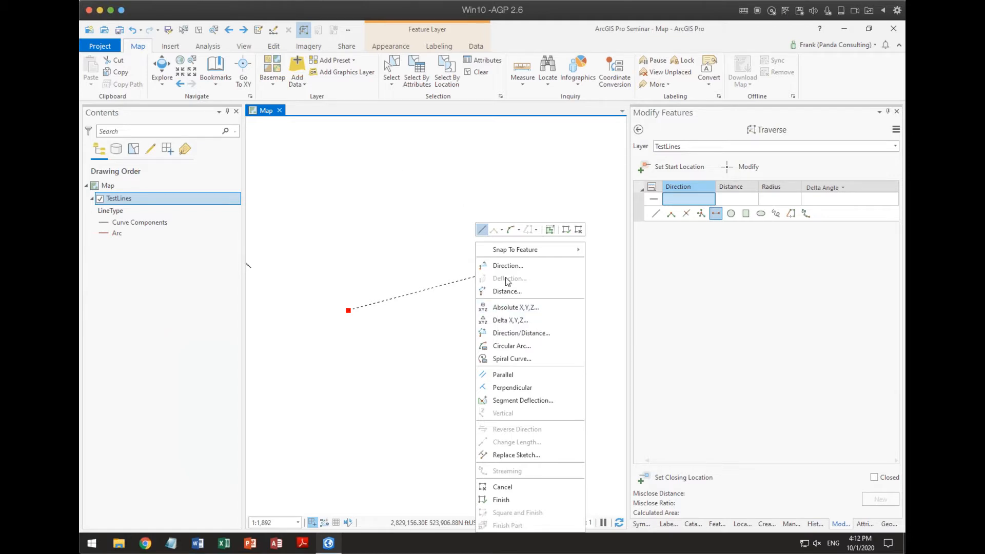
click(511, 346)
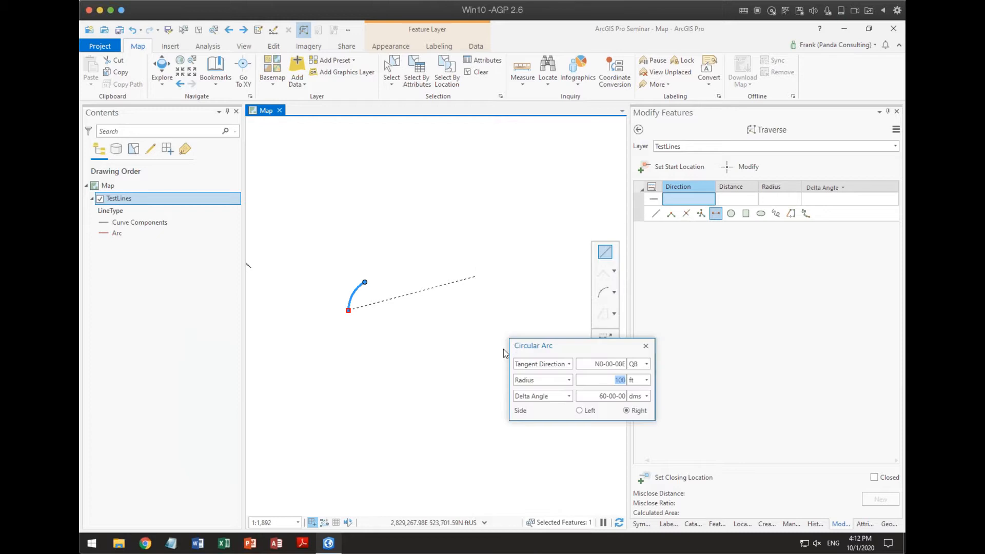
click(648, 345)
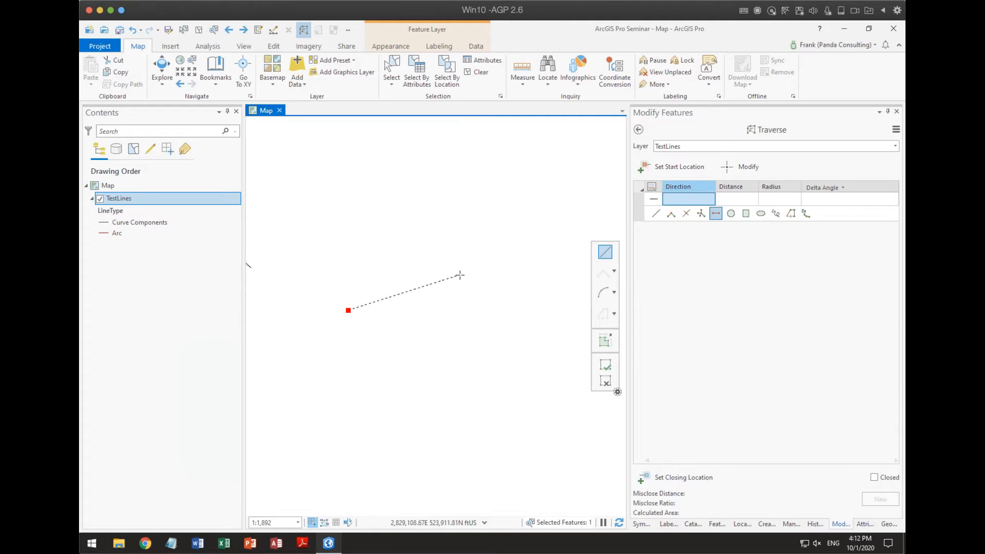
click(614, 294)
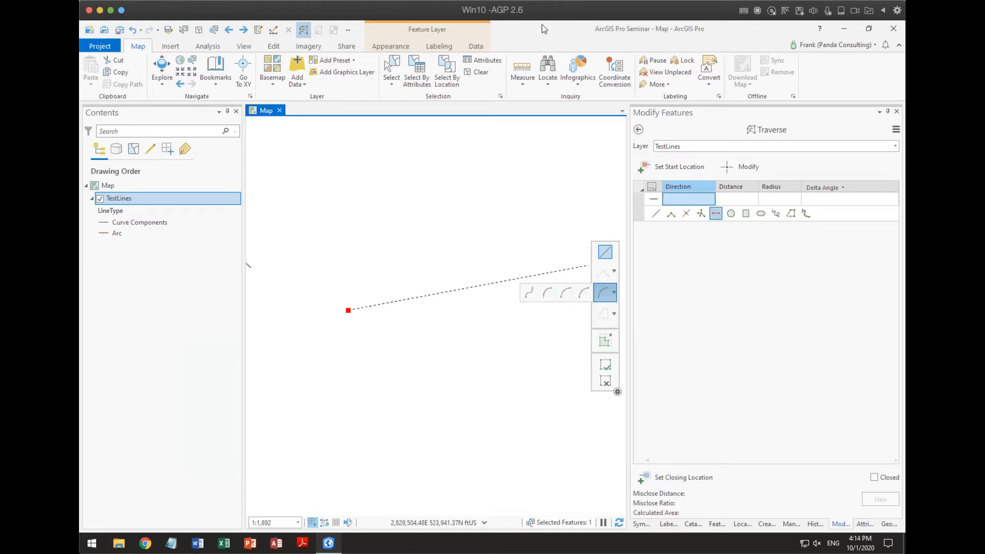
key(Escape)
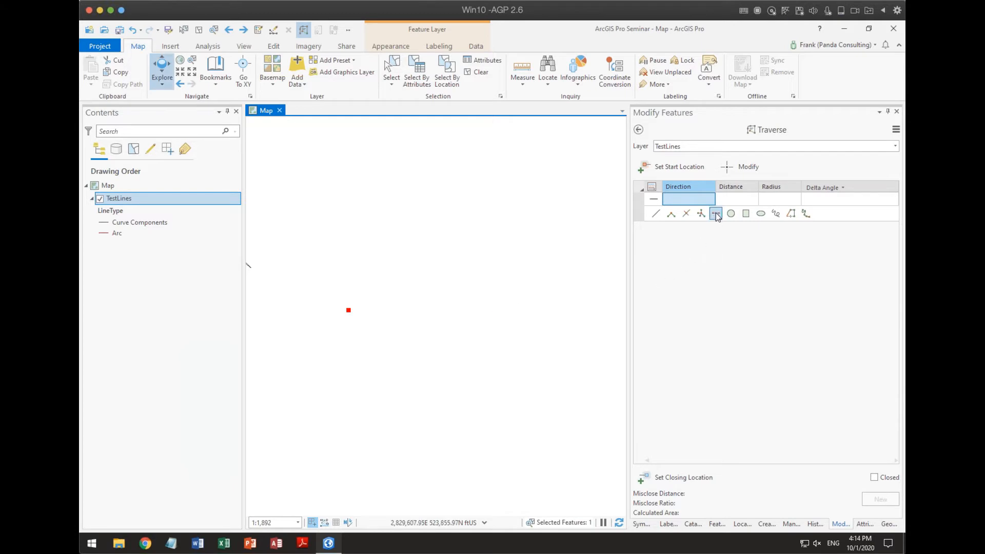
Step: Leave the traverse and draw a two-point Curve Components line about 425 ft long toward the northeast in the empty area
click(716, 213)
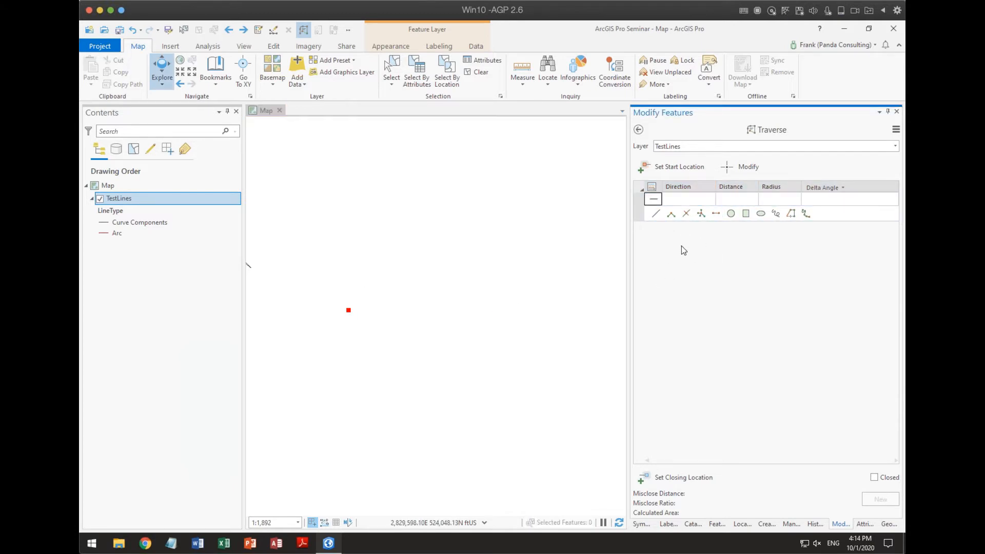
click(639, 129)
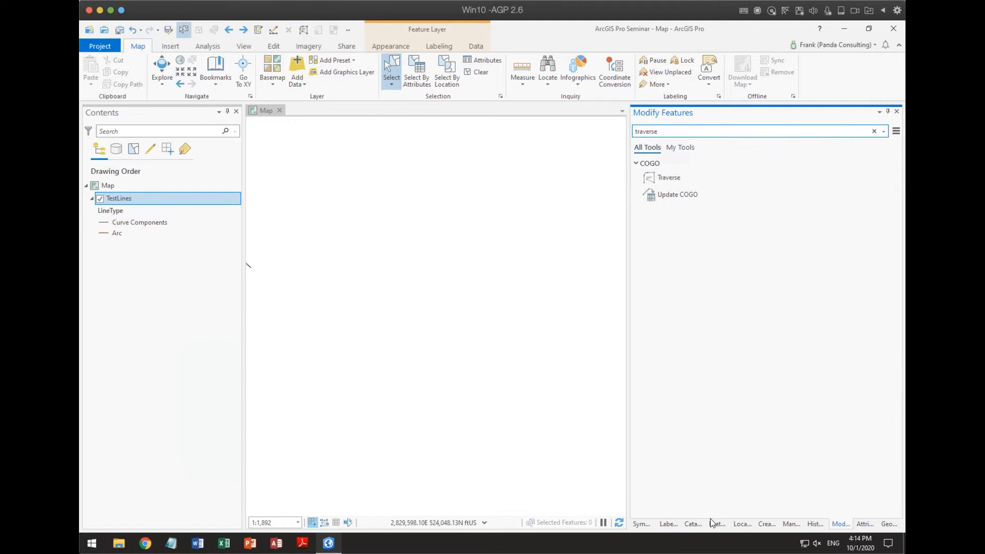
click(767, 523)
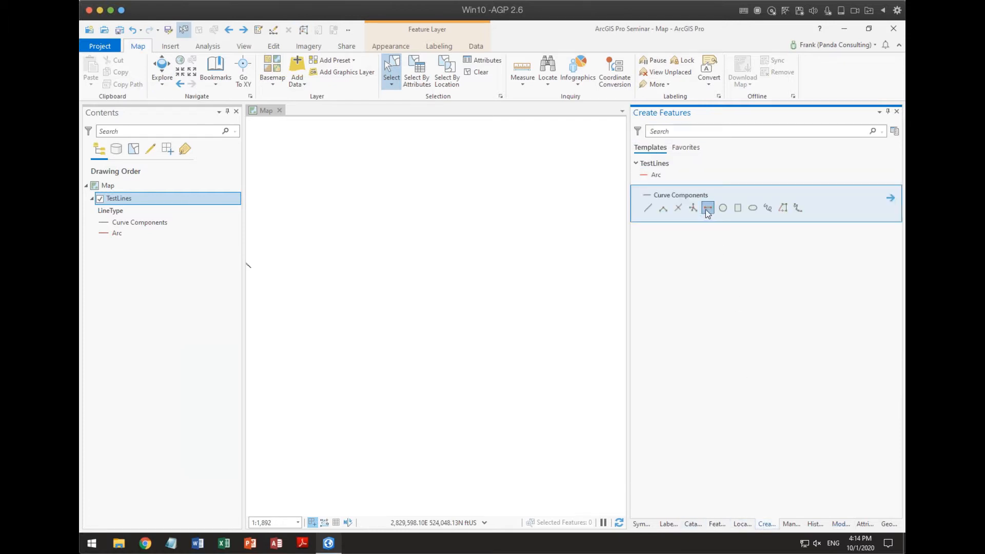
click(707, 207)
click(339, 305)
click(462, 241)
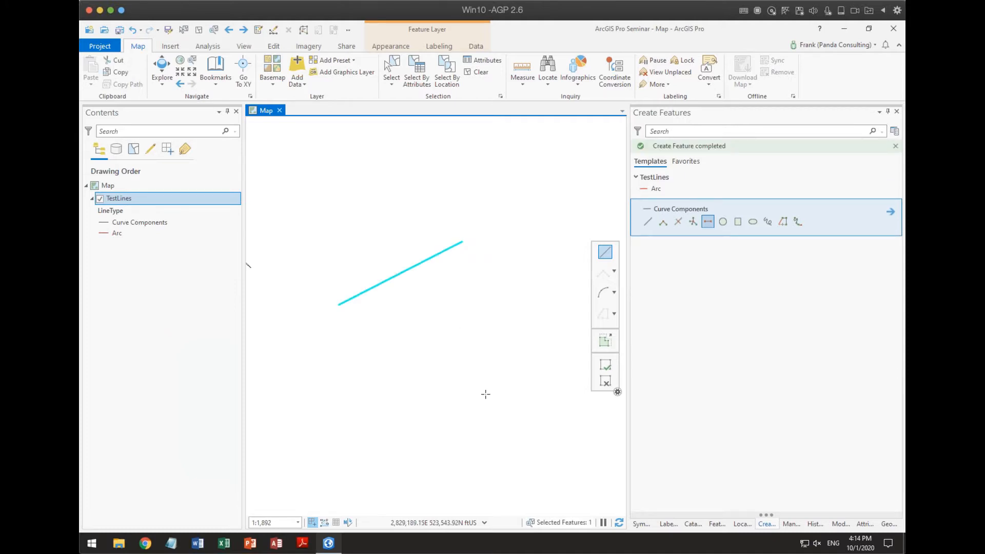
Step: Open the attributes of the new chord line and set its Distance to 425
click(865, 524)
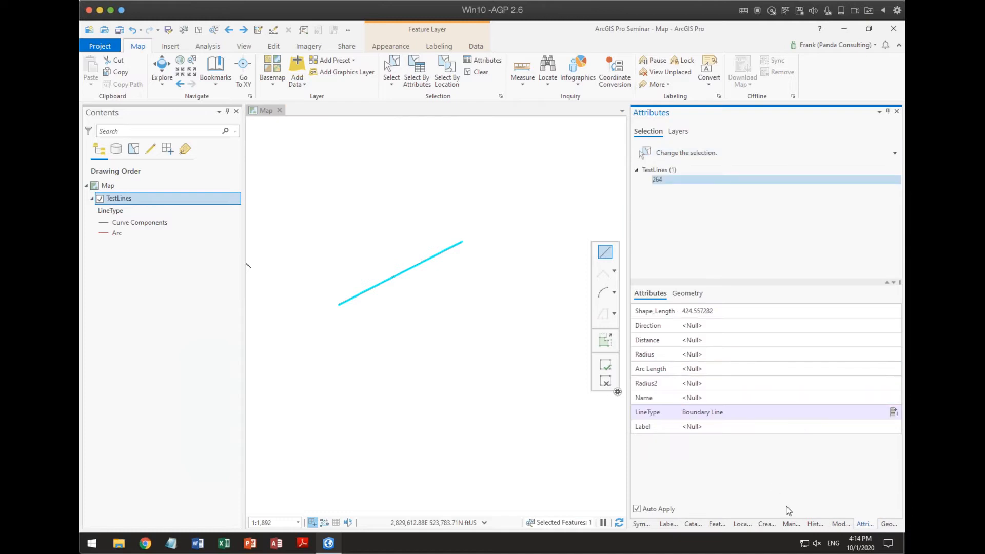
click(708, 355)
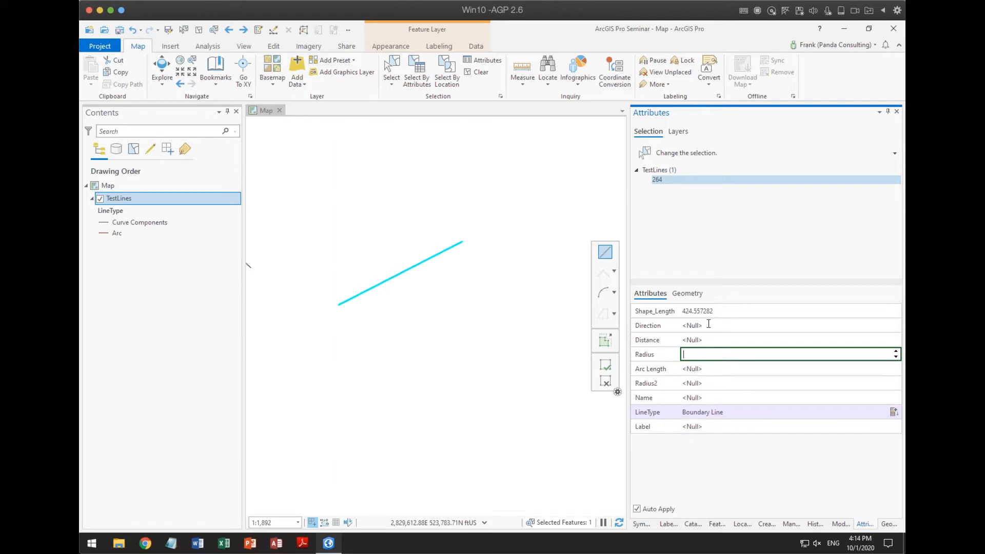
click(713, 339)
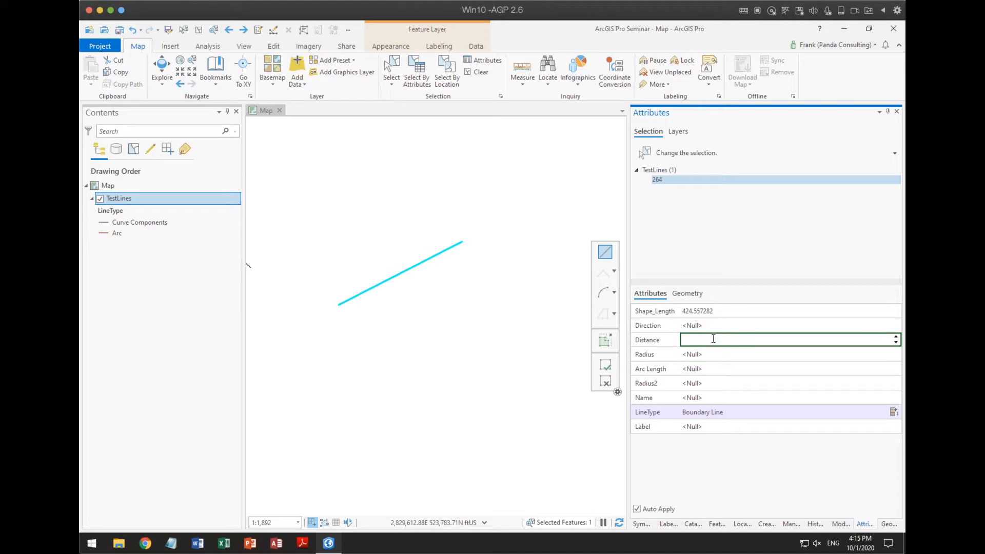
text(425)
key(Tab)
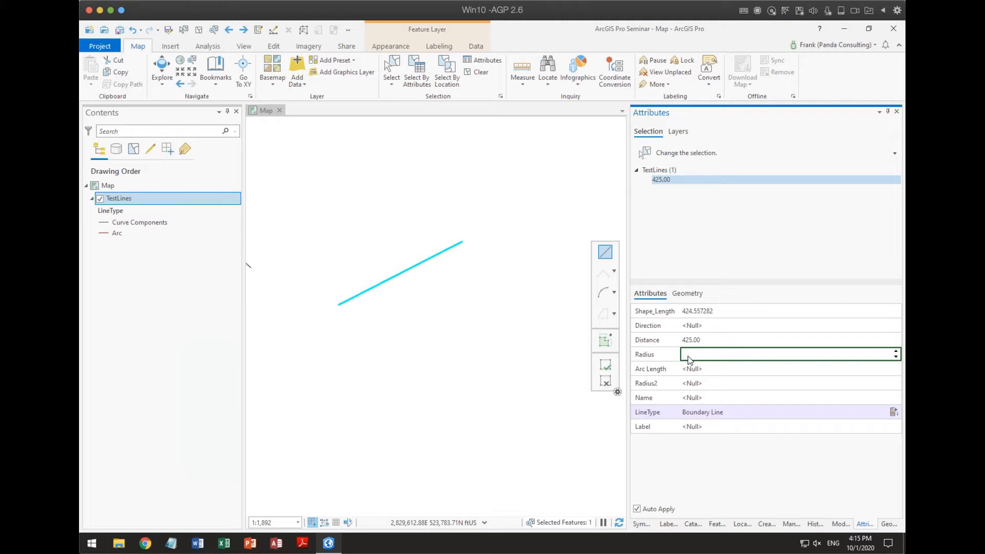
Step: Set the chord line's Radius to 250 and Arc Length to 490, and clear its Distance value
text(250)
key(Tab)
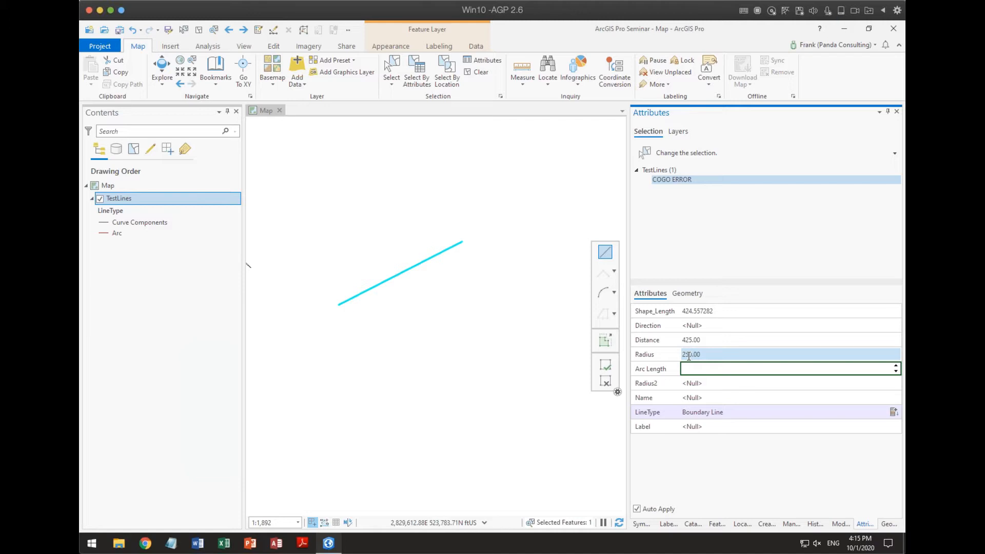
text(490)
key(Tab)
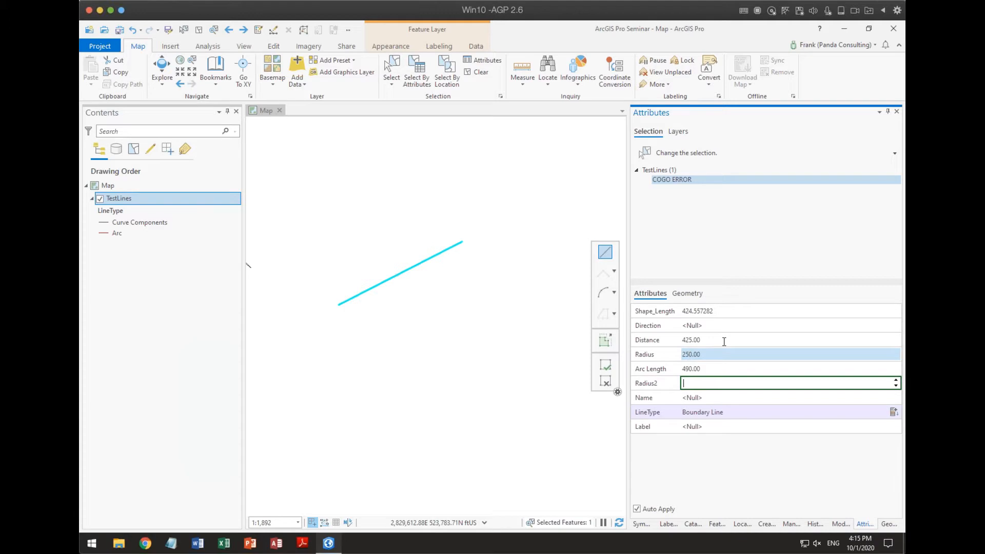
click(697, 341)
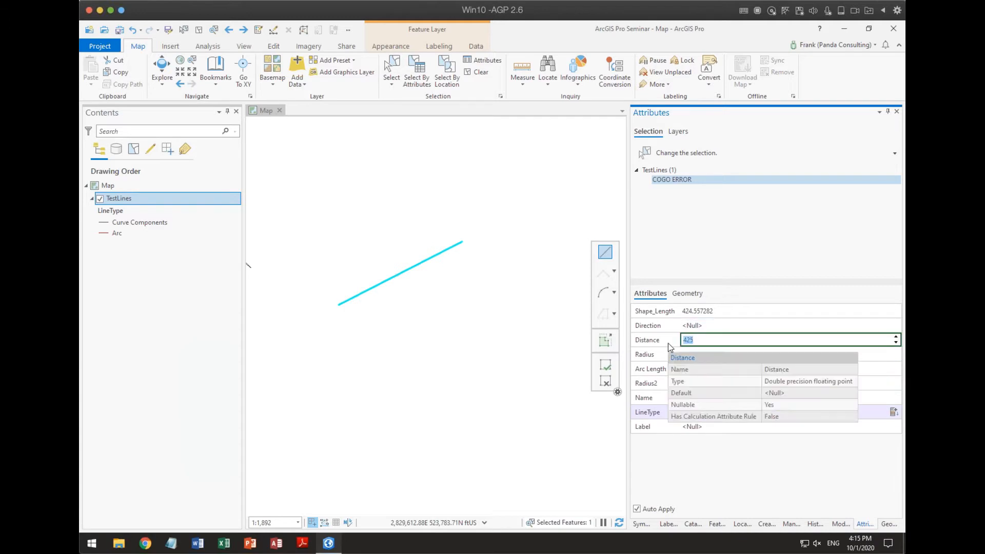
key(Tab)
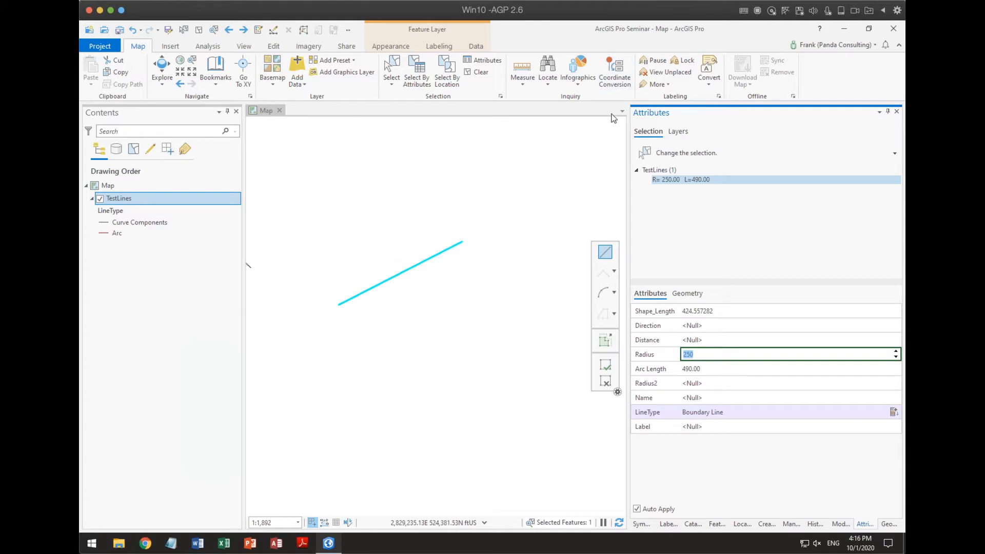
Step: Draw an arc about 462 ft long between the chord line's two endpoints, bulging to the northwest
click(607, 293)
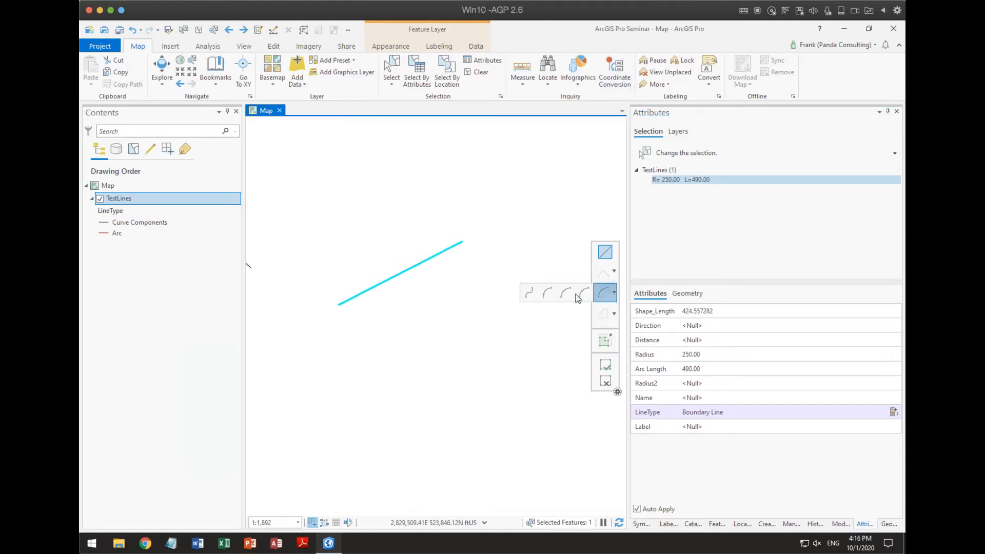
click(566, 293)
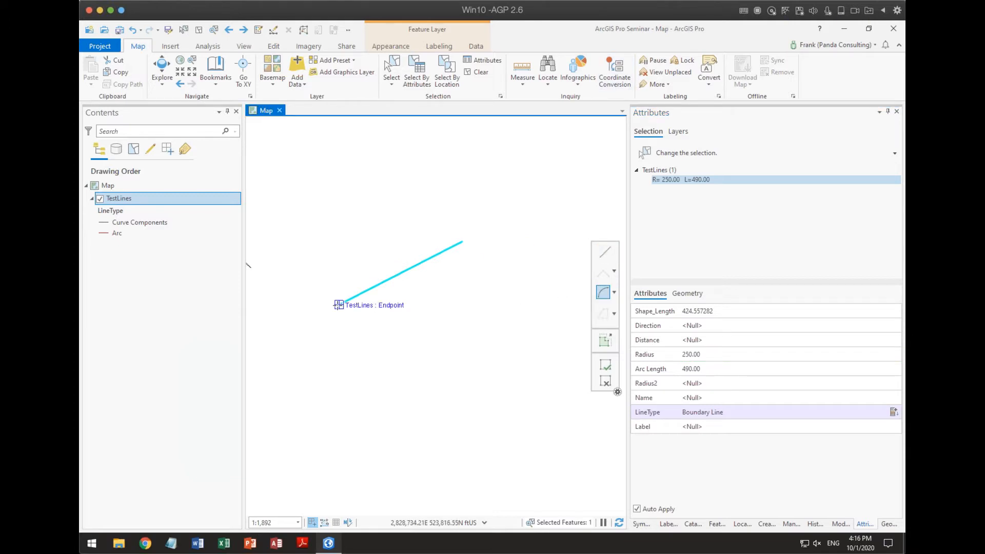
click(340, 305)
click(462, 242)
right_click(405, 249)
mouse_move(420, 250)
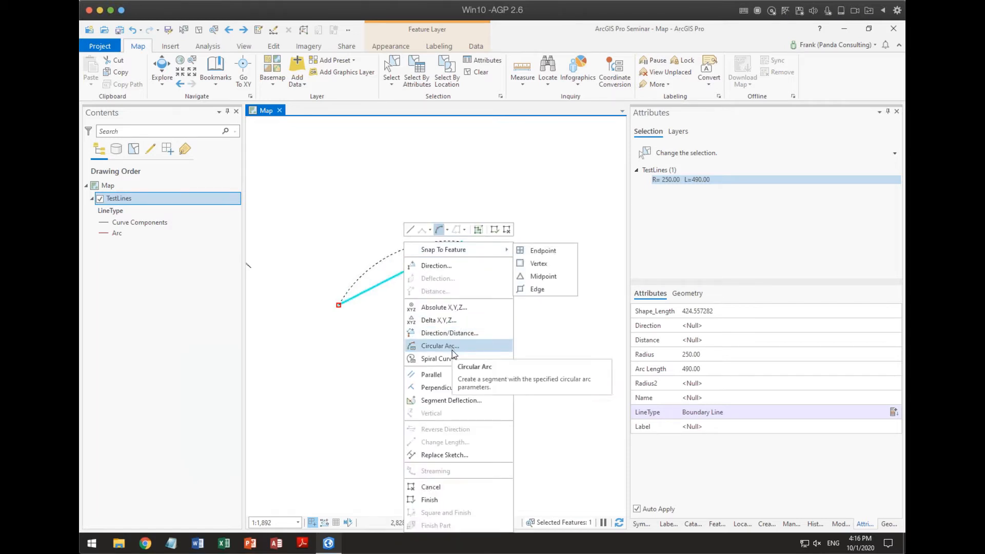
click(451, 265)
click(392, 256)
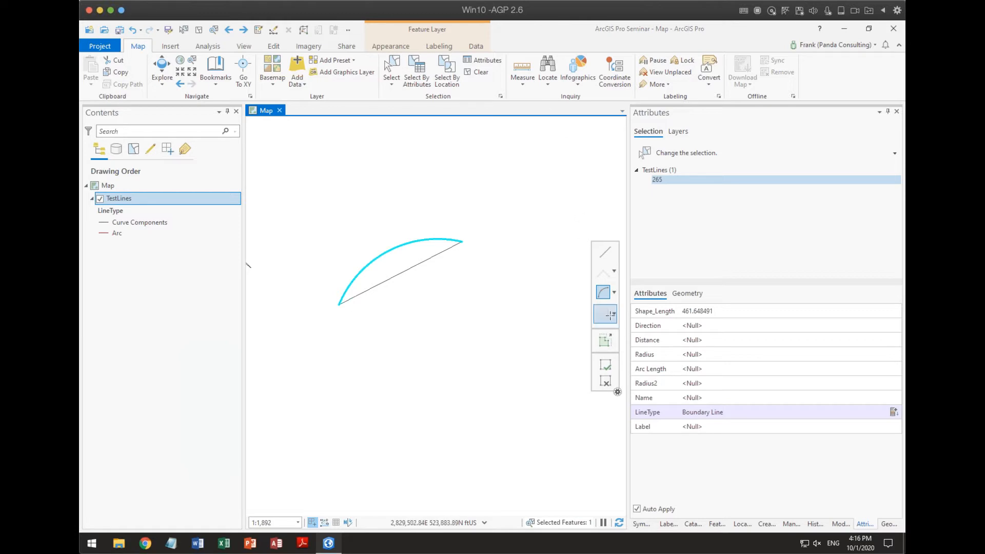
Step: Draw a straight line about 454 ft long from a point to the south up to the arc's southwest endpoint
click(605, 252)
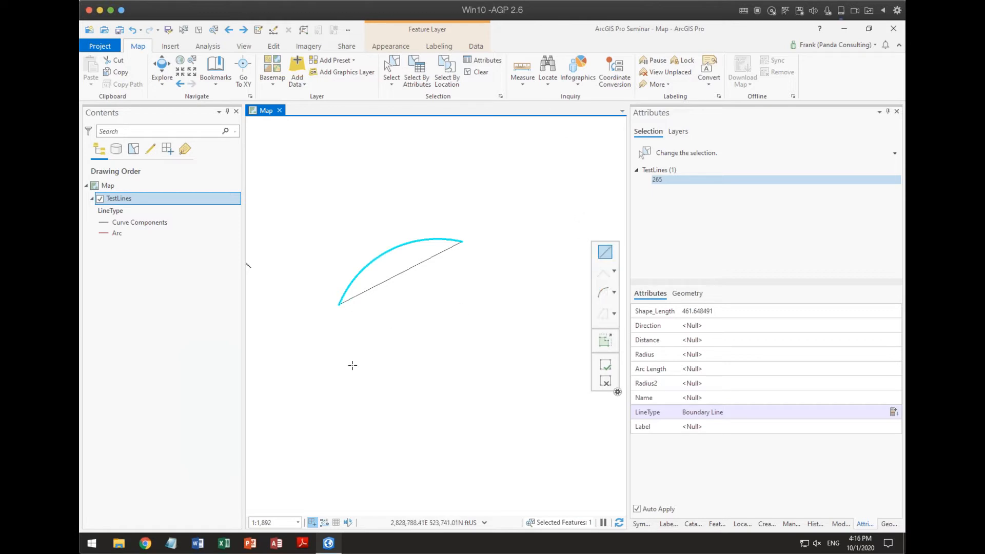
click(299, 447)
double_click(339, 304)
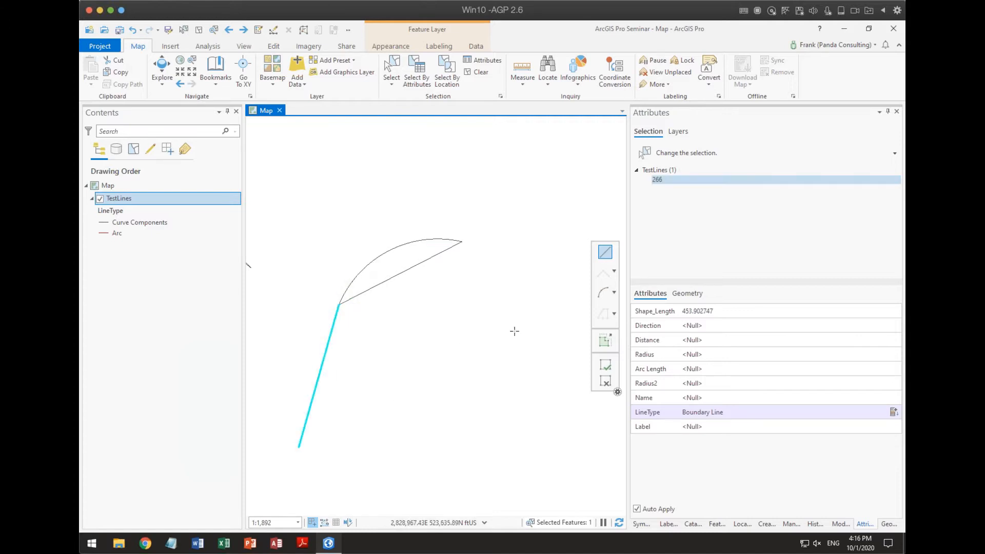
Step: Draw two connected lines from the arc's northeast endpoint, about 268 ft eastward and about 193 ft to the southeast
click(462, 242)
double_click(548, 230)
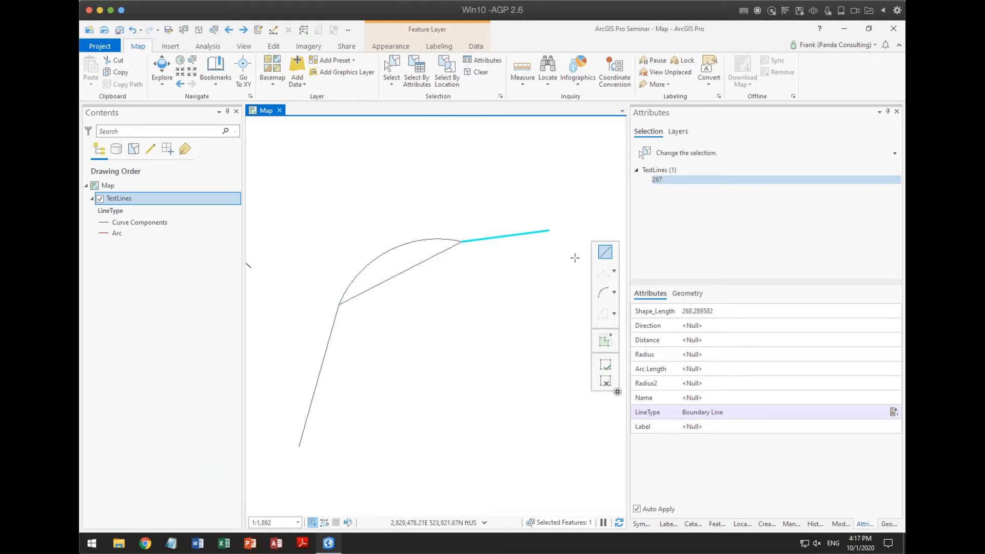
click(549, 230)
key(Escape)
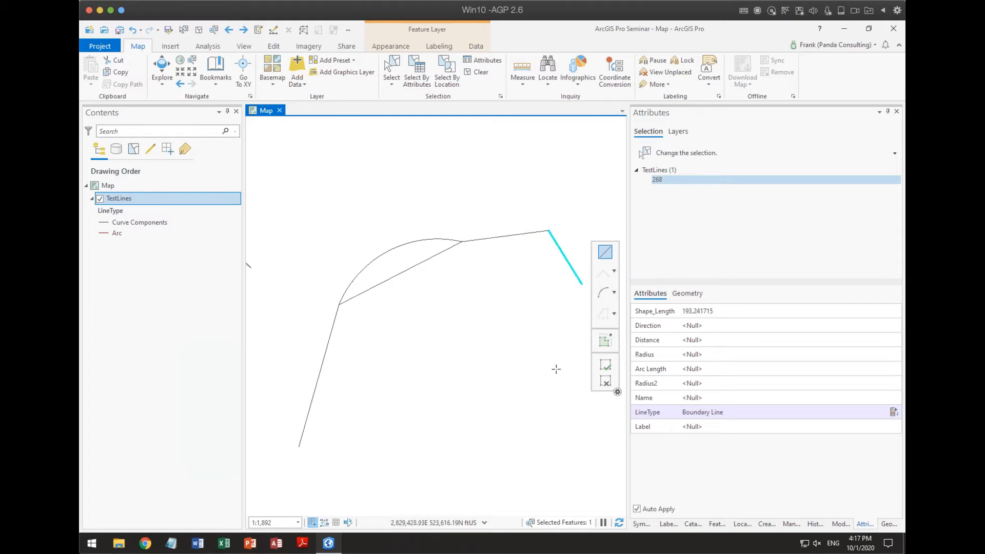
Step: Close the boundary with three connected lines, about 295 ft south, 297 ft southwest and 681 ft west, ending at the southwest corner
click(582, 283)
double_click(575, 380)
click(520, 458)
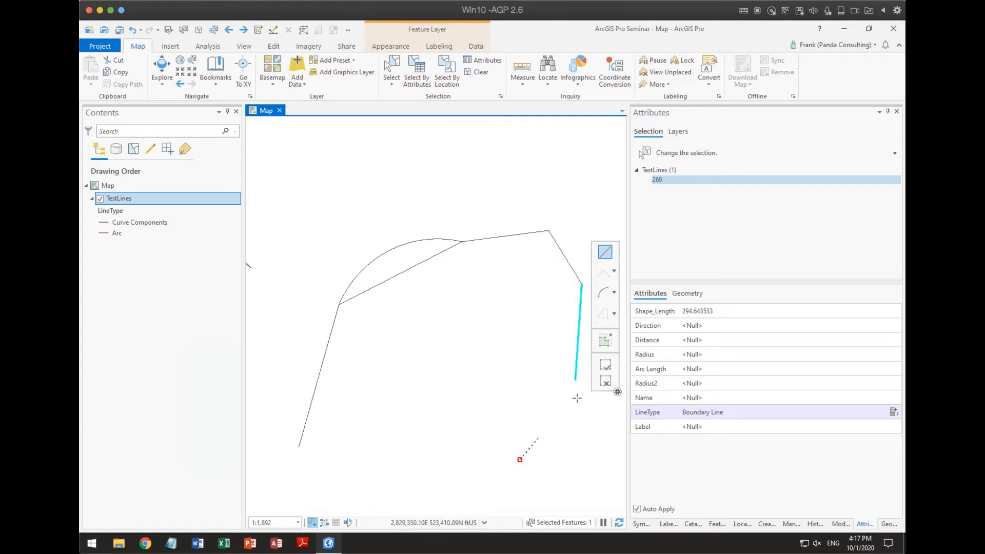
double_click(575, 380)
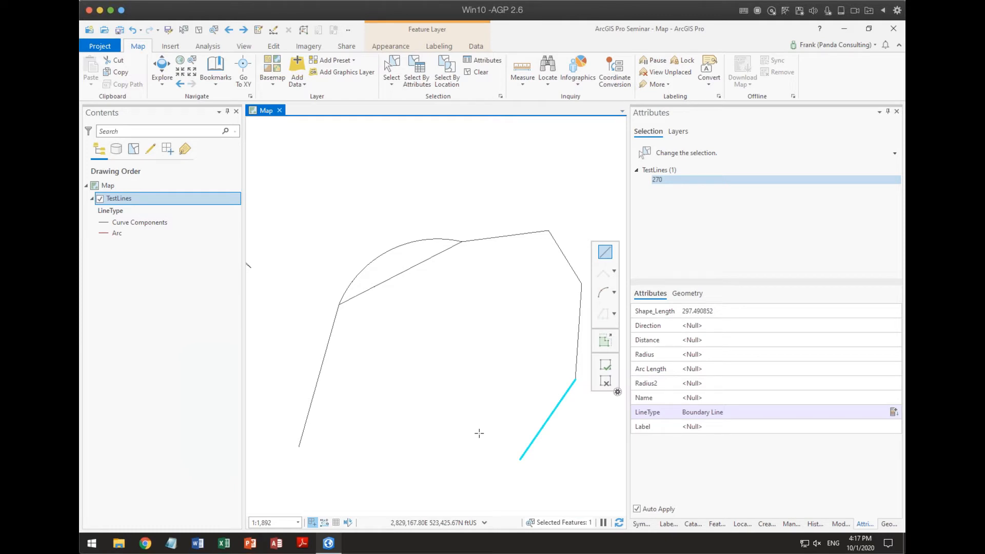
click(520, 459)
double_click(300, 446)
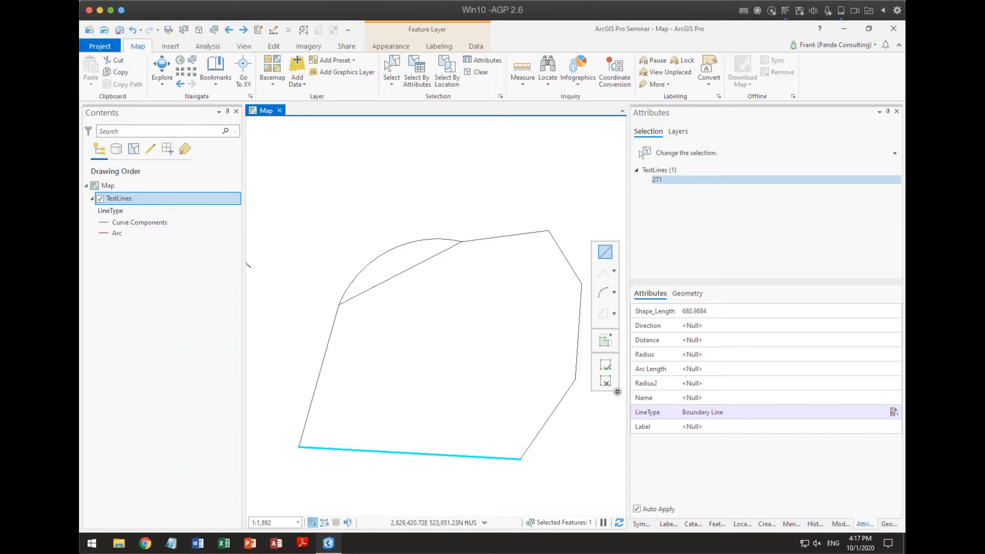
Step: Select the short northeast boundary line and set its Radius to 120
click(391, 69)
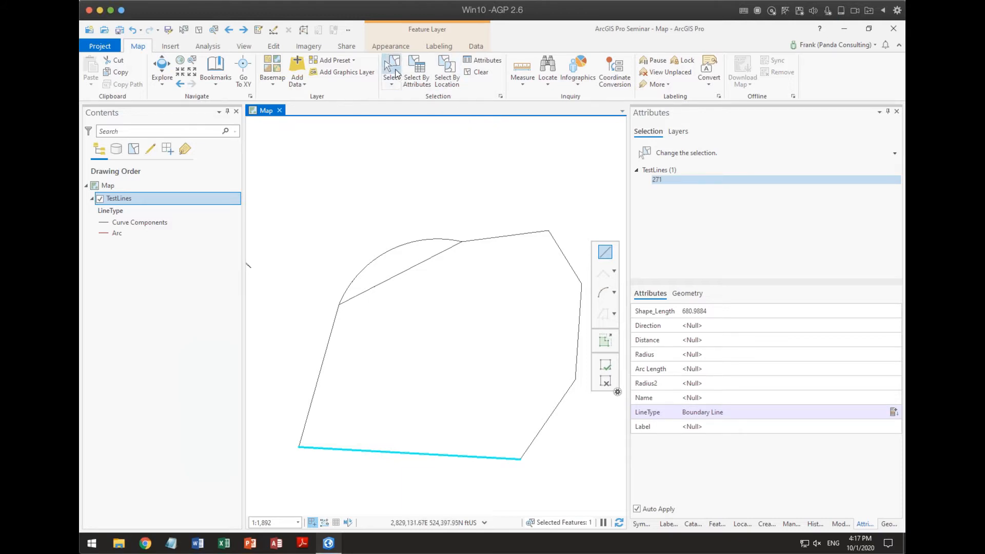
click(571, 263)
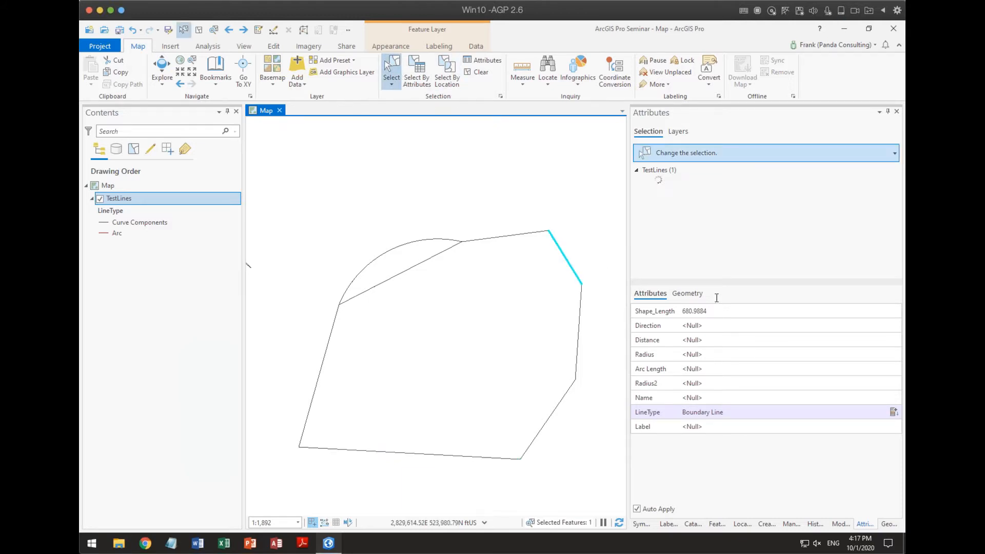
click(719, 354)
text(120)
key(Tab)
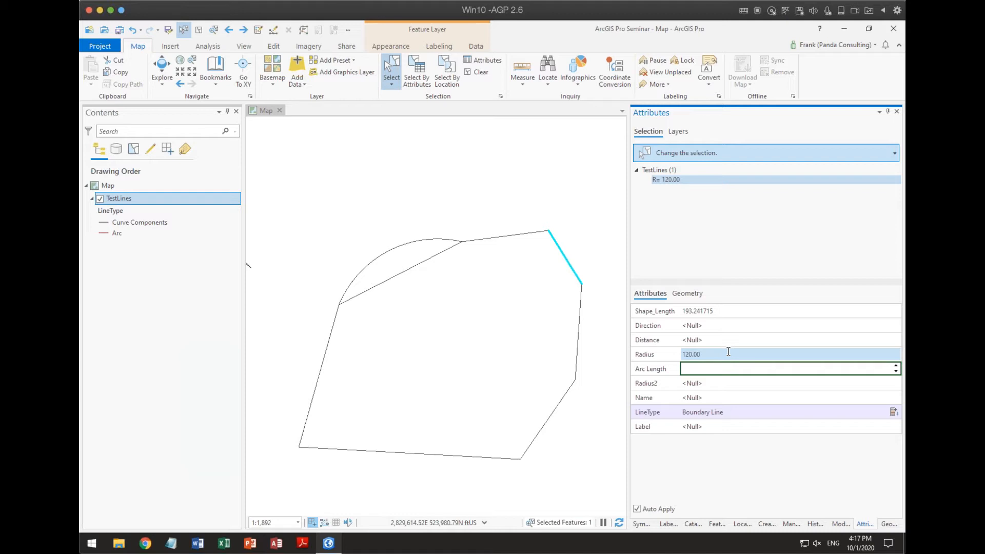
Step: Start a traverse north of the large arc with a straight course bearing N45°E for 150 ft
click(839, 525)
click(667, 176)
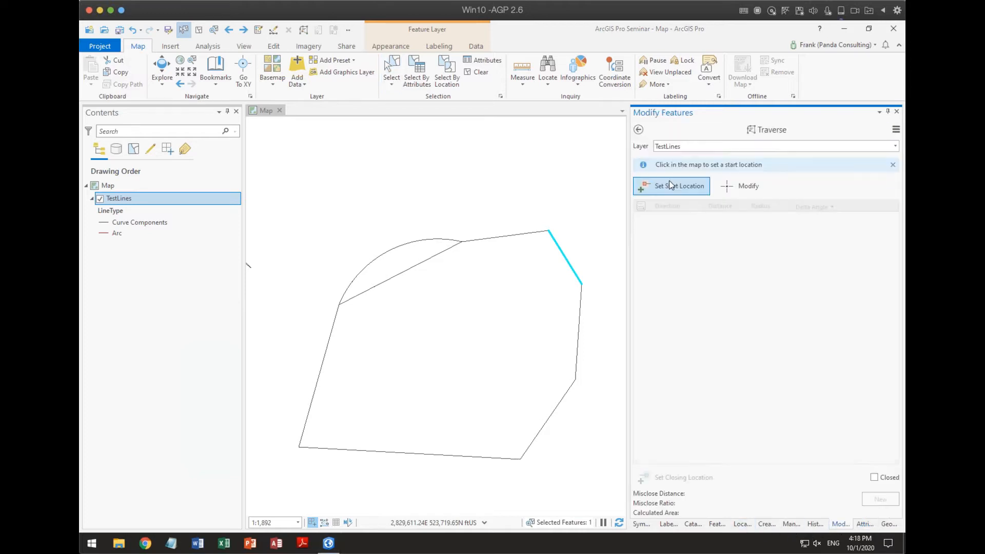
click(352, 209)
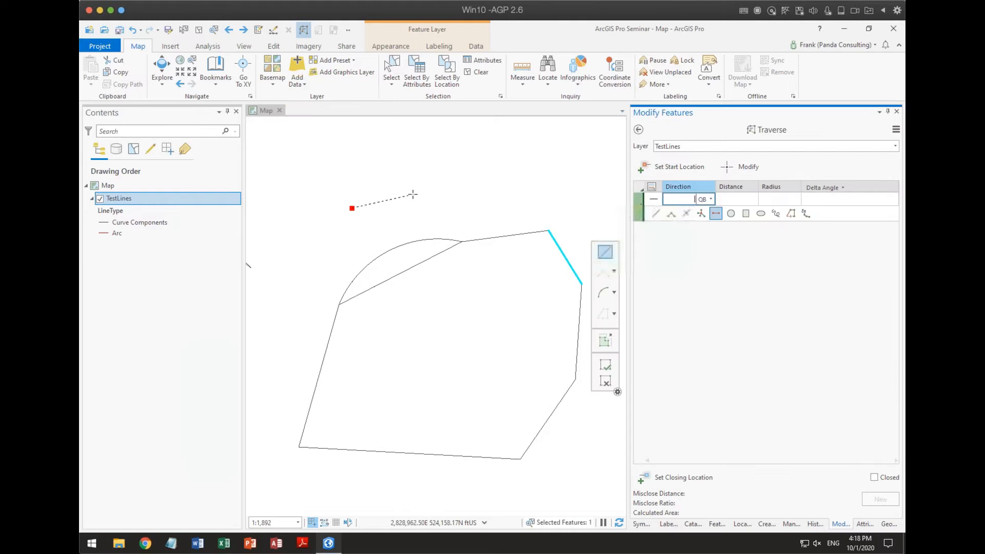
text(45)
text(150)
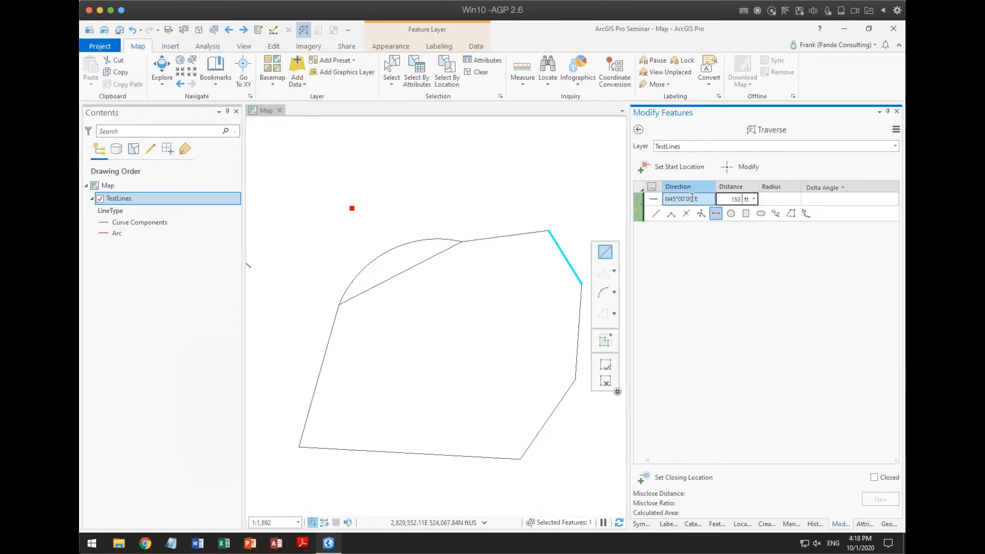
key(Return)
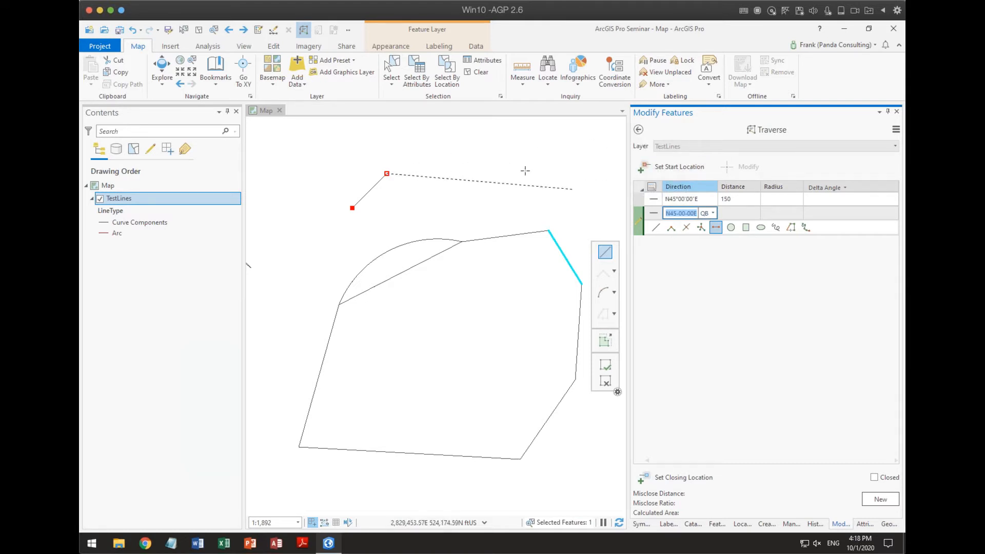
Step: Add a tangent circular arc curving right from the course's end, with a 100 ft radius and a 125 ft chord length
right_click(443, 171)
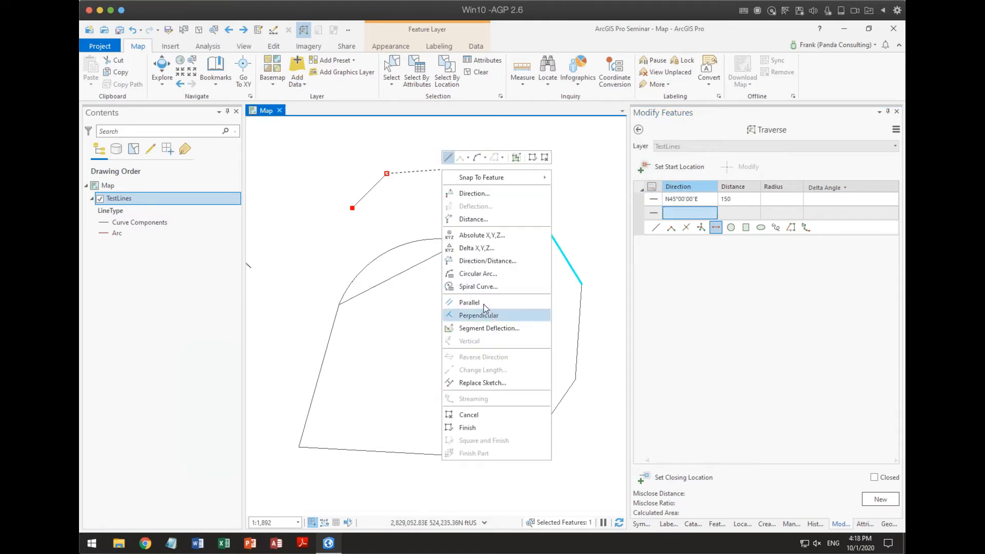
click(478, 274)
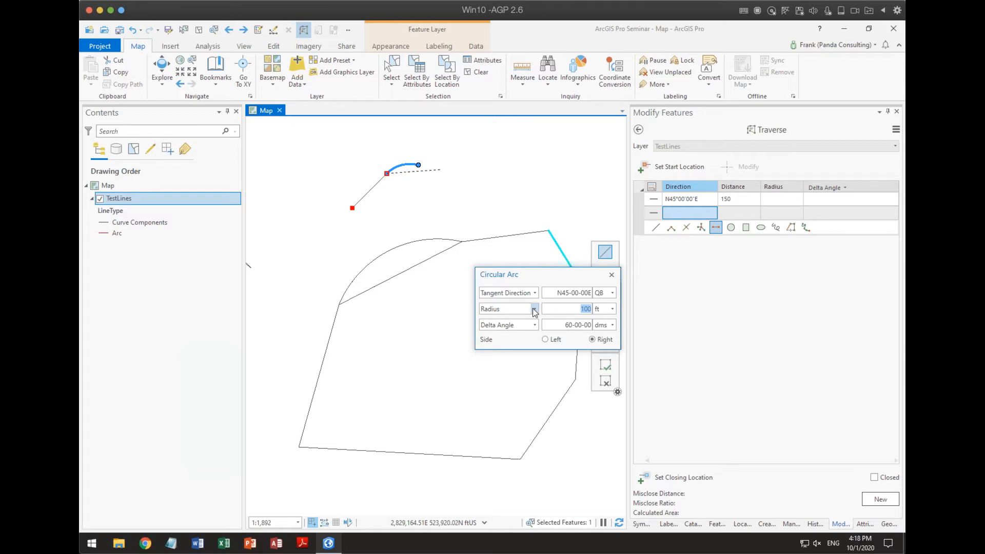
click(536, 329)
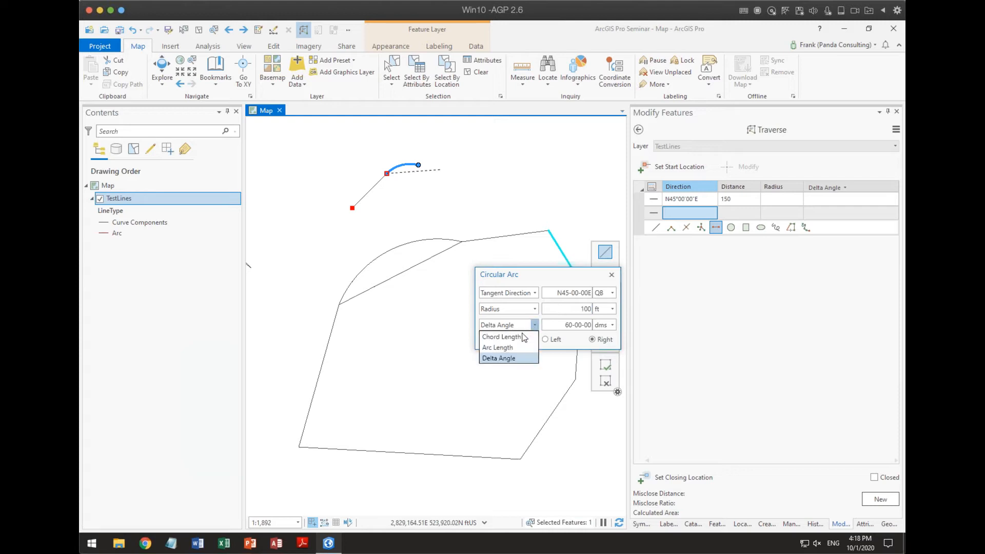
click(516, 337)
double_click(586, 326)
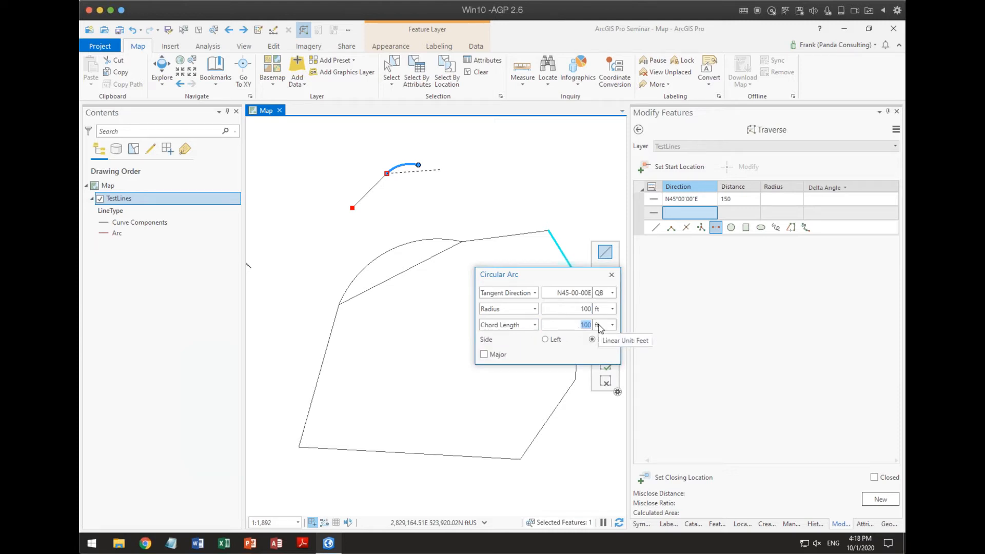
text(125)
key(Return)
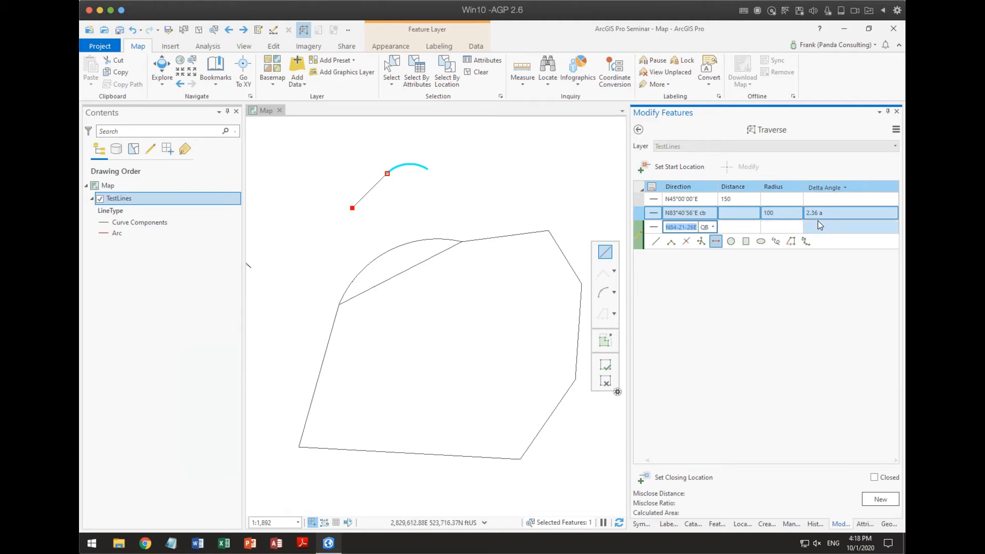
Step: Switch the traverse grid's curve parameter column to Arc Length
click(842, 187)
click(831, 203)
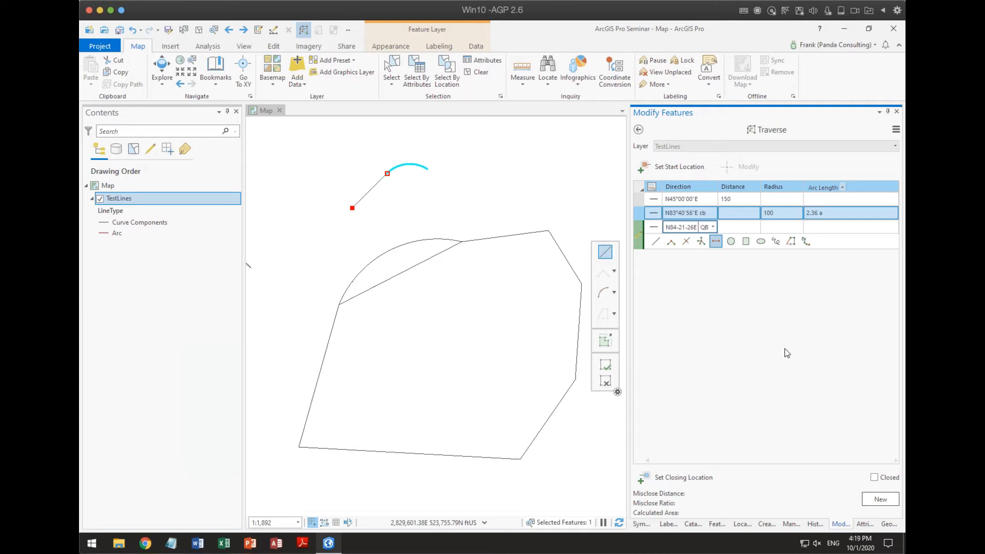
click(605, 384)
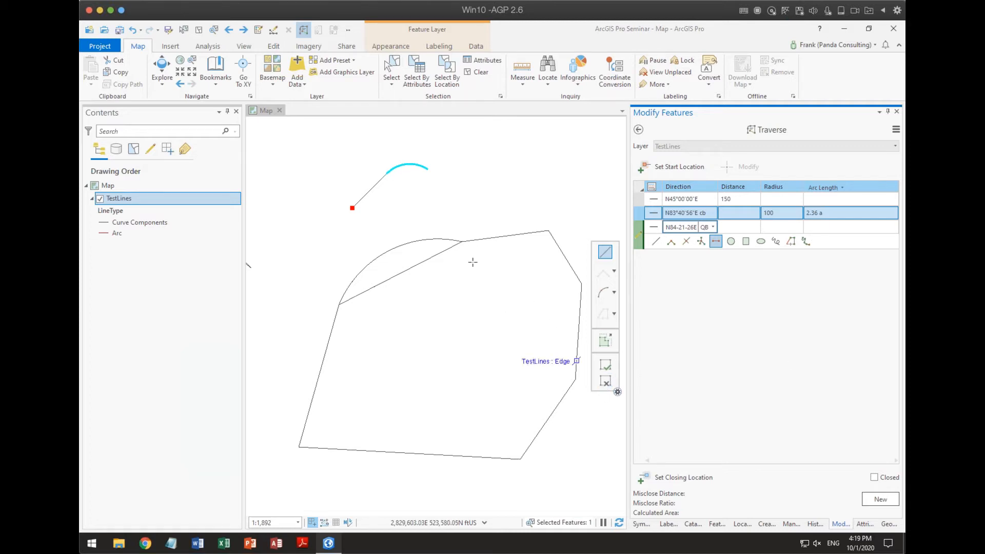
Step: Continue from the arc's endpoint with a tangent right-hand arc of 135.03 ft arc length and 90° delta angle, and view its attributes
click(427, 170)
right_click(453, 177)
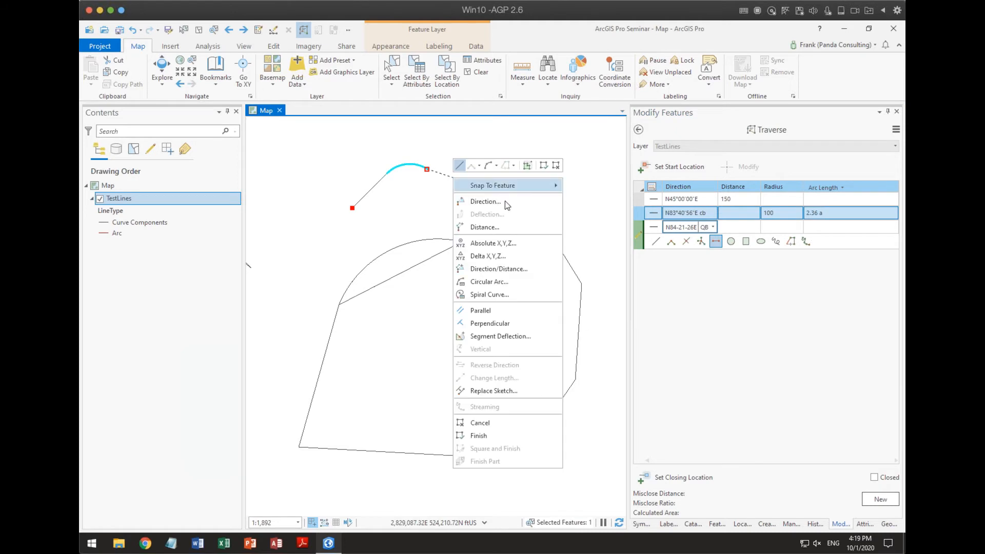
click(502, 283)
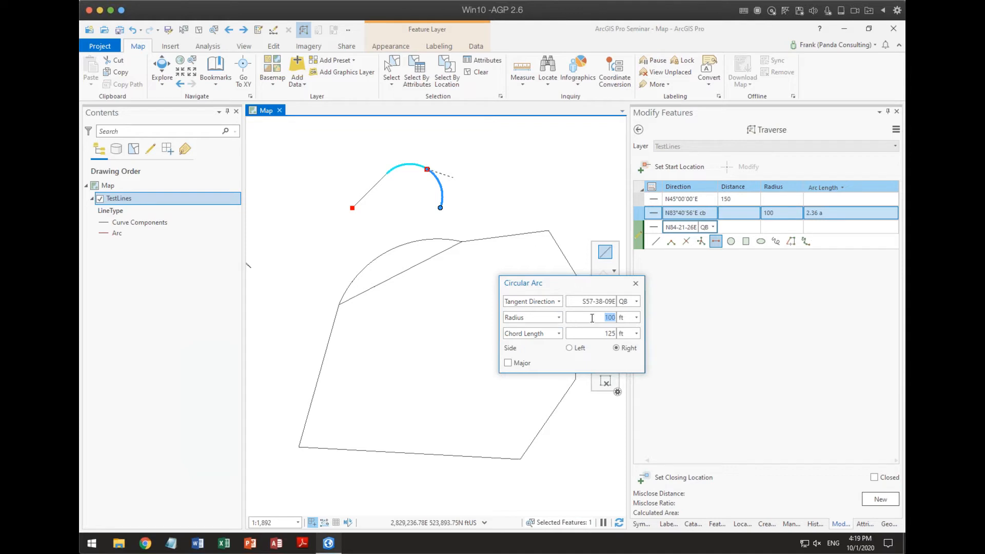
click(558, 321)
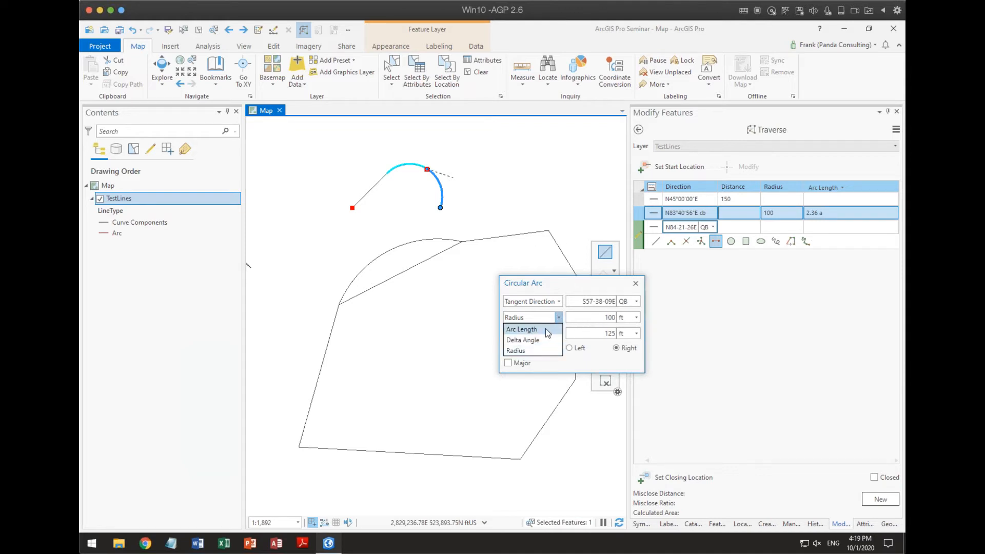
click(546, 328)
click(558, 334)
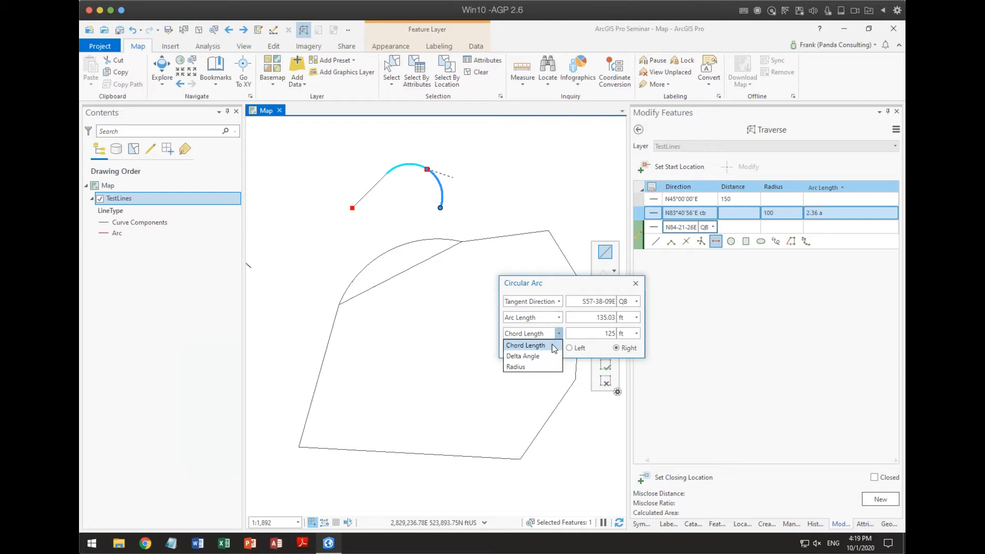
click(541, 358)
double_click(584, 336)
text(90)
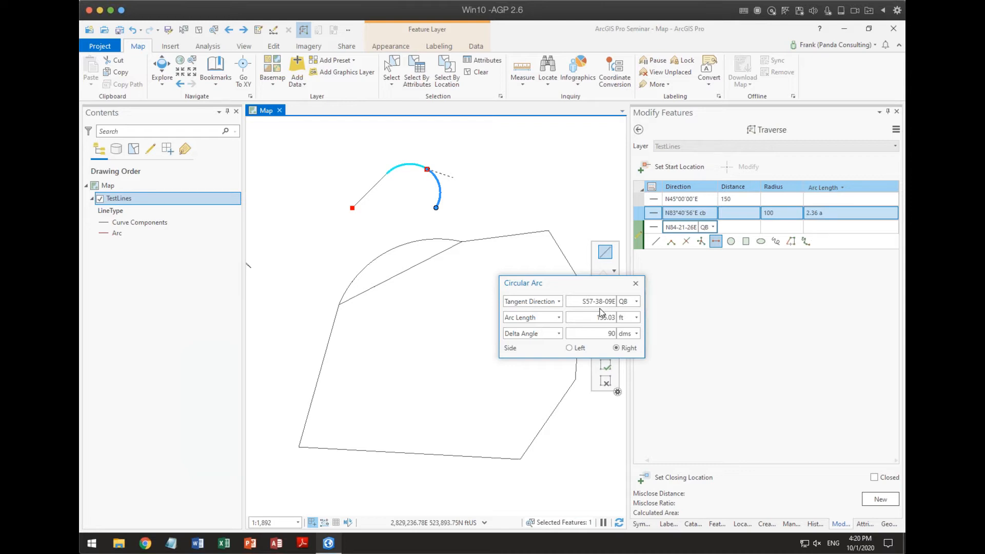
key(Return)
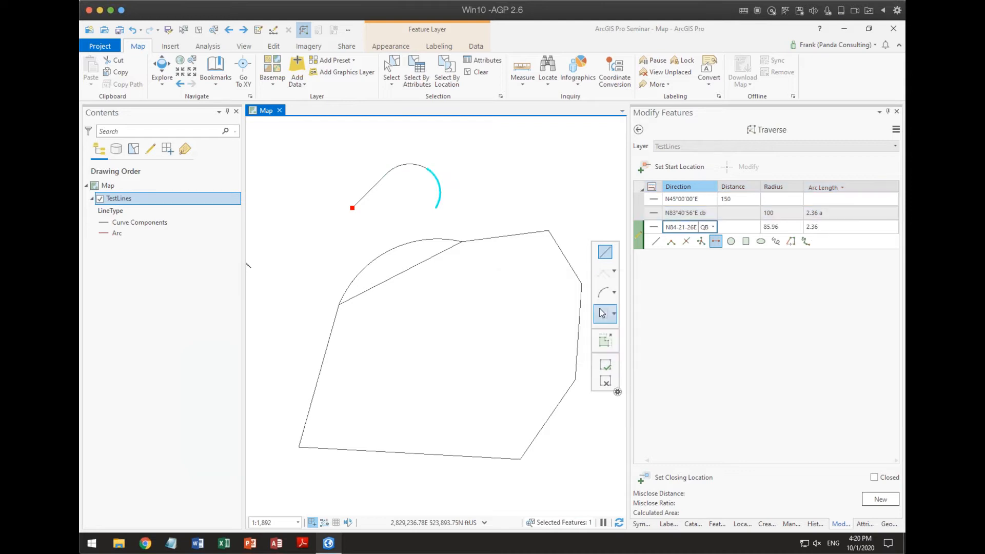
click(860, 523)
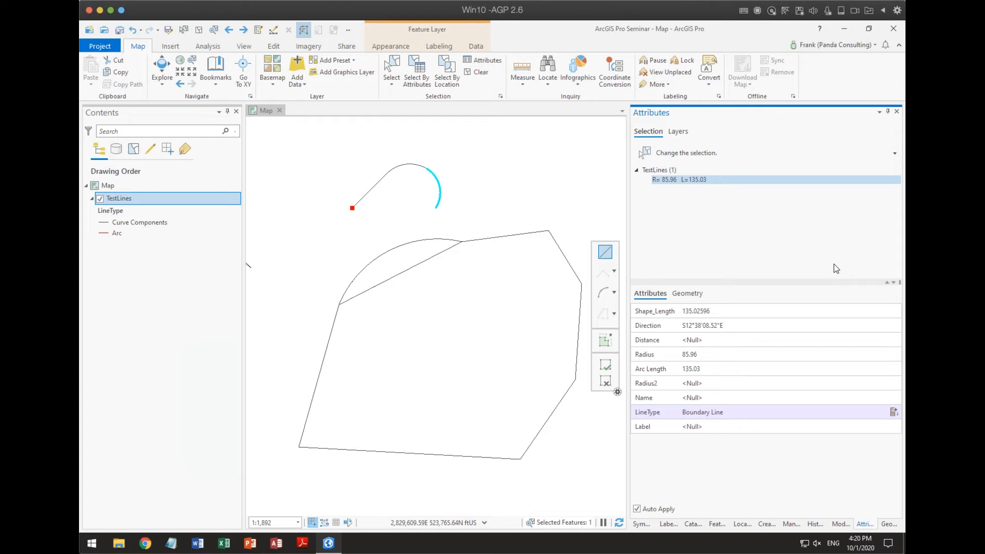
mouse_move(662, 329)
Step: Add a third tangent right-hand arc from the last endpoint with a 125 ft chord length and 90° delta angle, and view its attributes
click(435, 207)
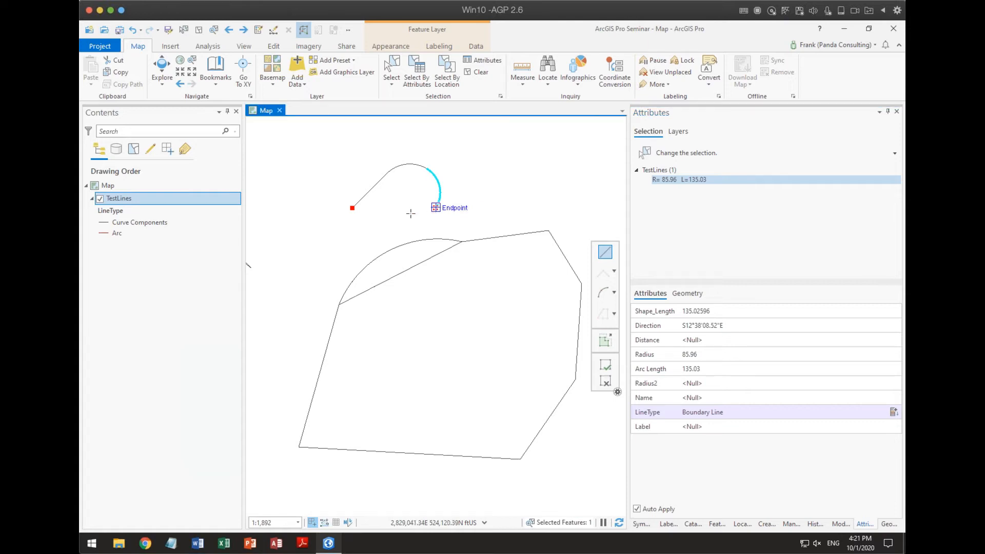
right_click(404, 214)
click(433, 318)
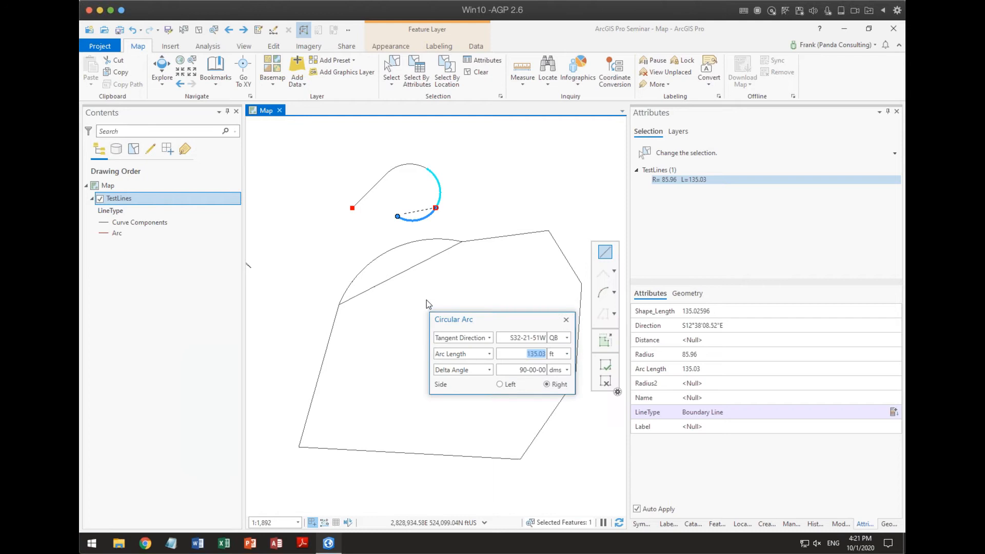
click(489, 354)
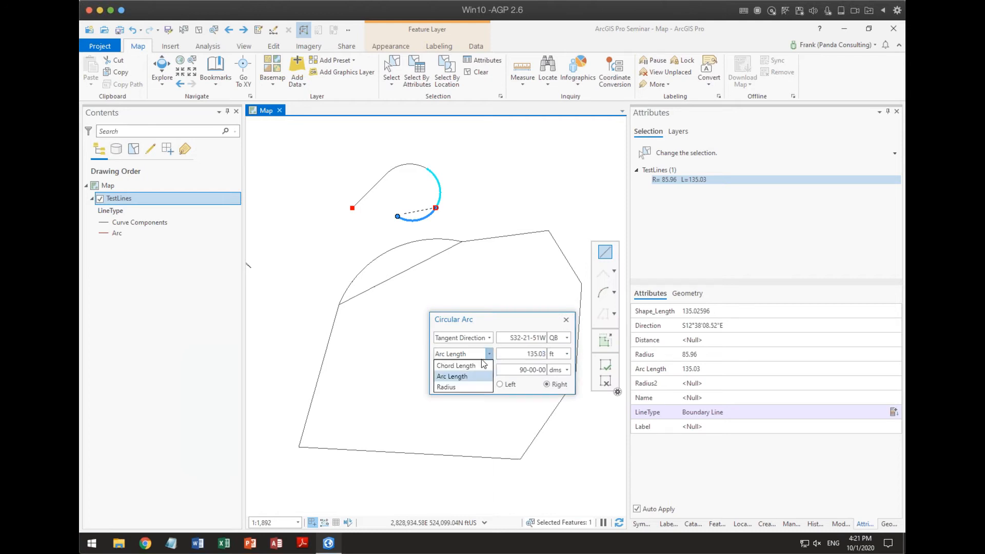
click(456, 365)
double_click(521, 353)
text(125)
key(Return)
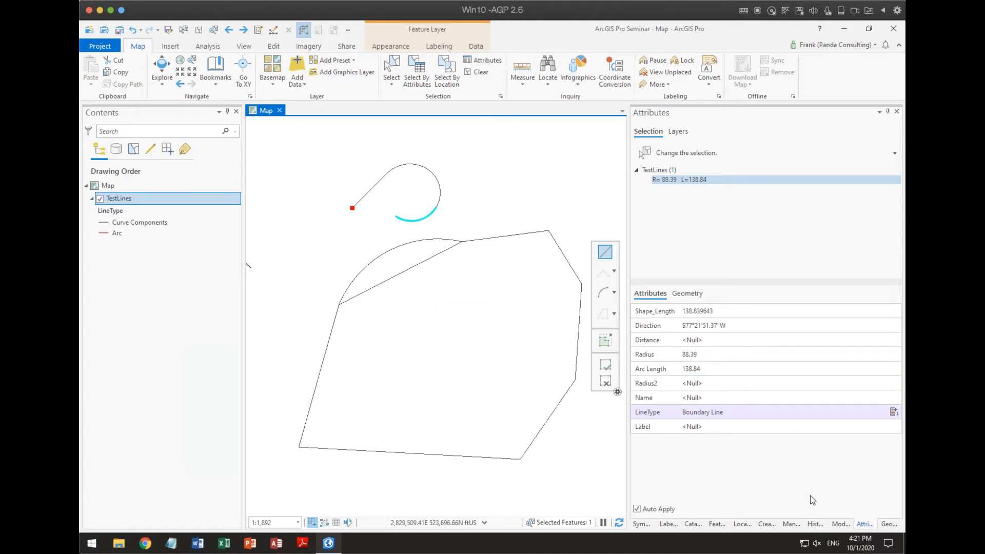
click(731, 306)
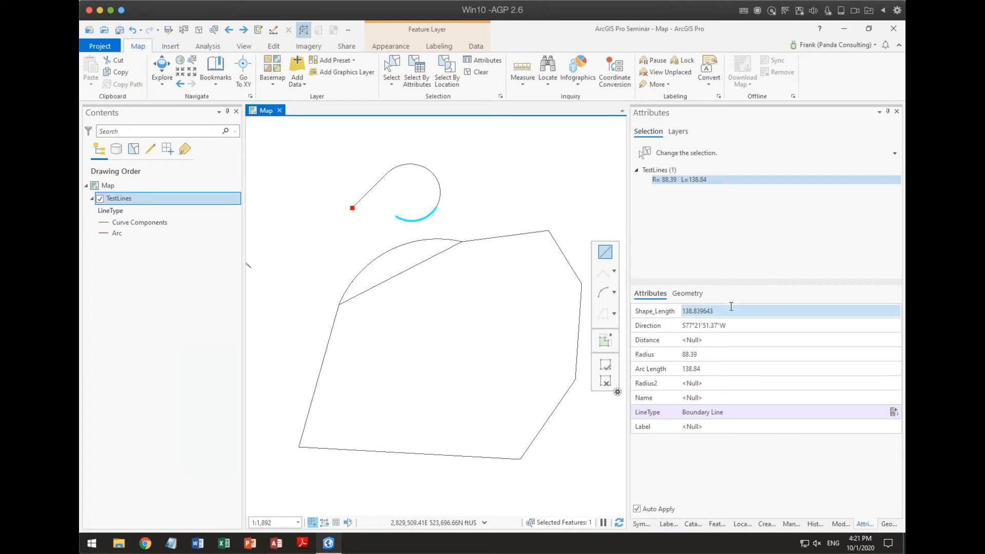
click(392, 69)
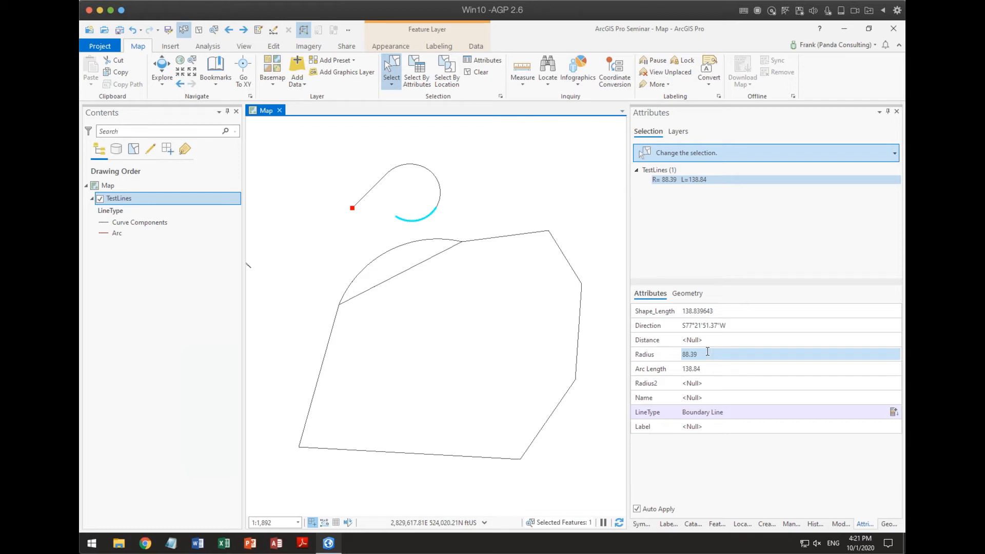
Step: Open the plan sheet image "U319-9-2.28 17 of 100.TIF" from the Desktop on 'Mac' (X:) drive in Photos, and close File Explorer
click(119, 542)
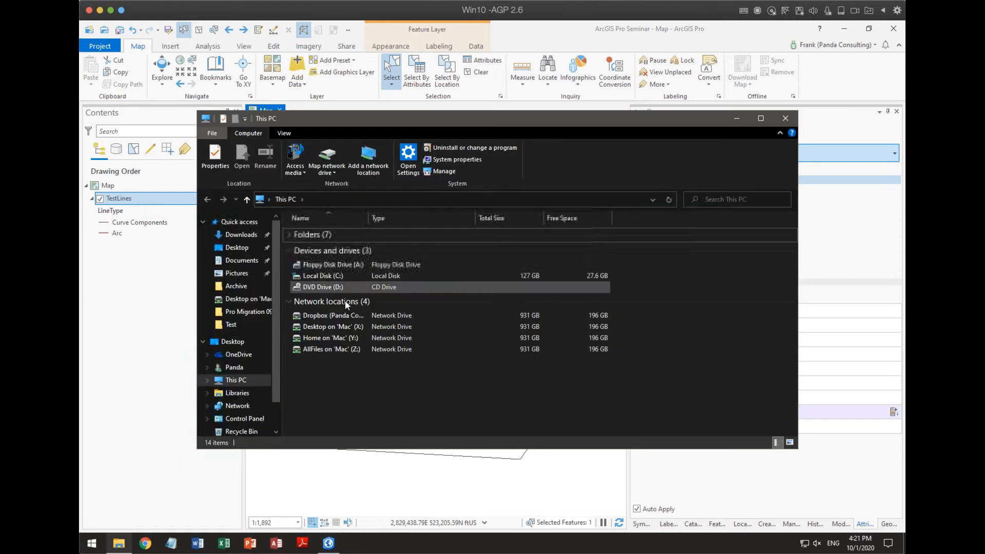
click(322, 326)
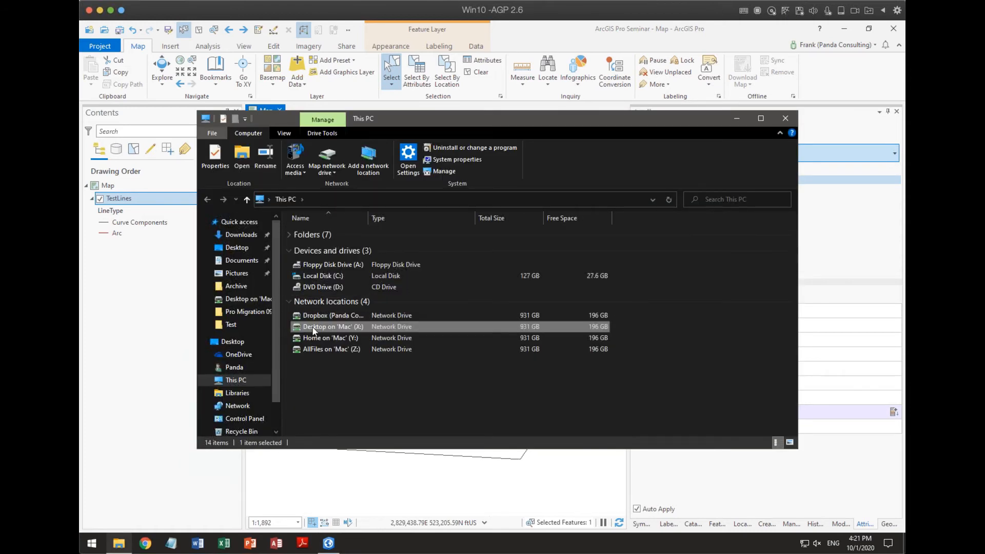
double_click(321, 327)
click(325, 288)
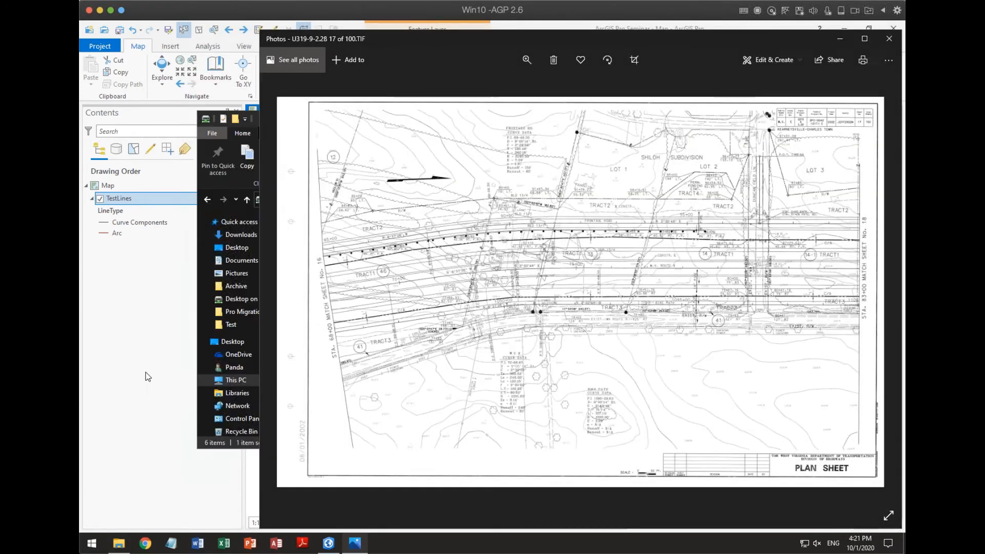
click(211, 131)
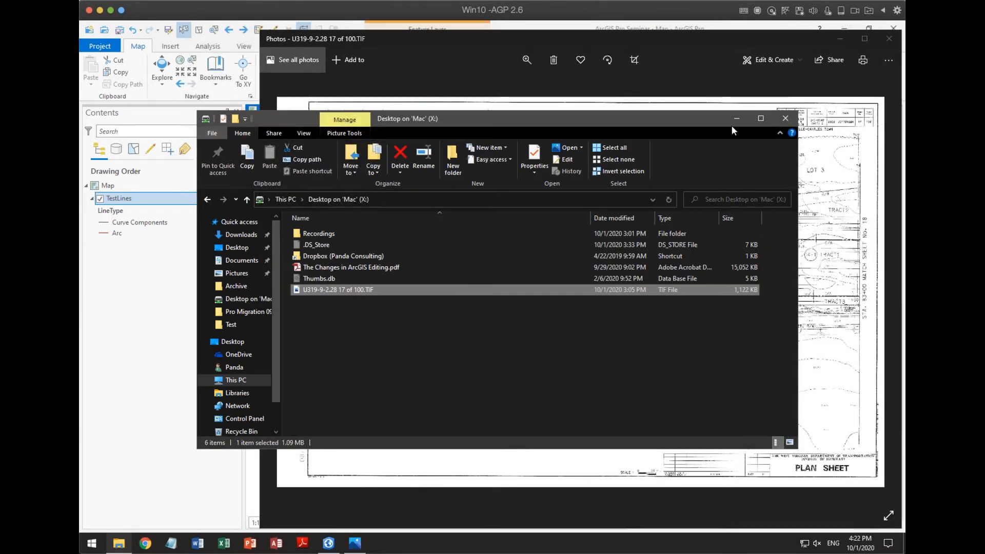
click(785, 119)
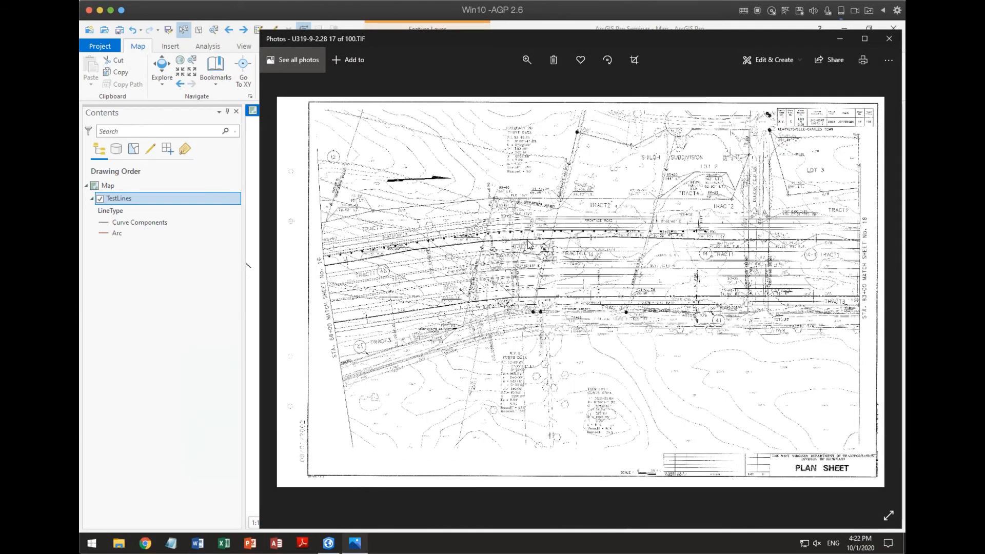
Step: Enlarge the plan sheet image to examine the curve data blocks, and close Photos to return to ArcGIS Pro
click(525, 61)
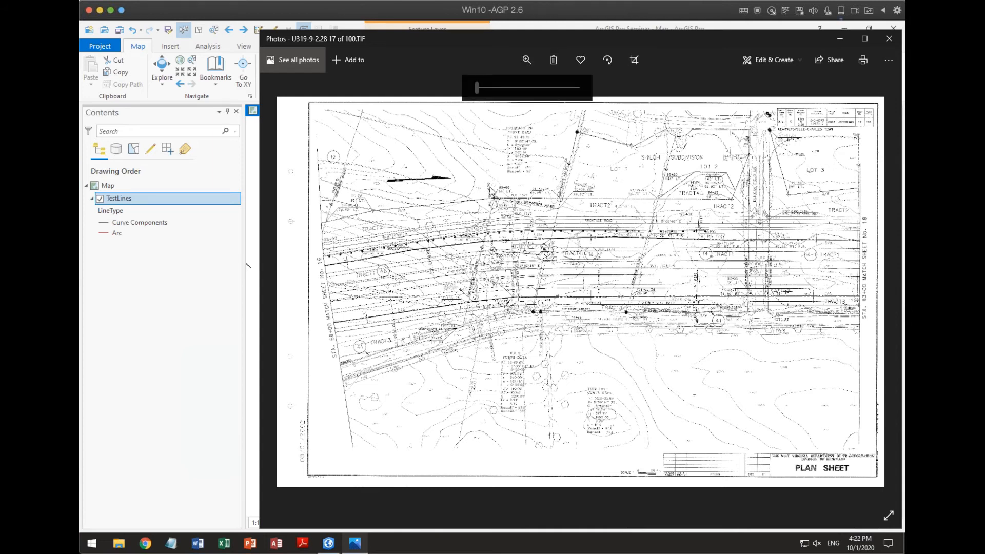
click(525, 60)
mouse_move(477, 88)
mouse_down()
mouse_move(486, 86)
mouse_move(479, 91)
mouse_up()
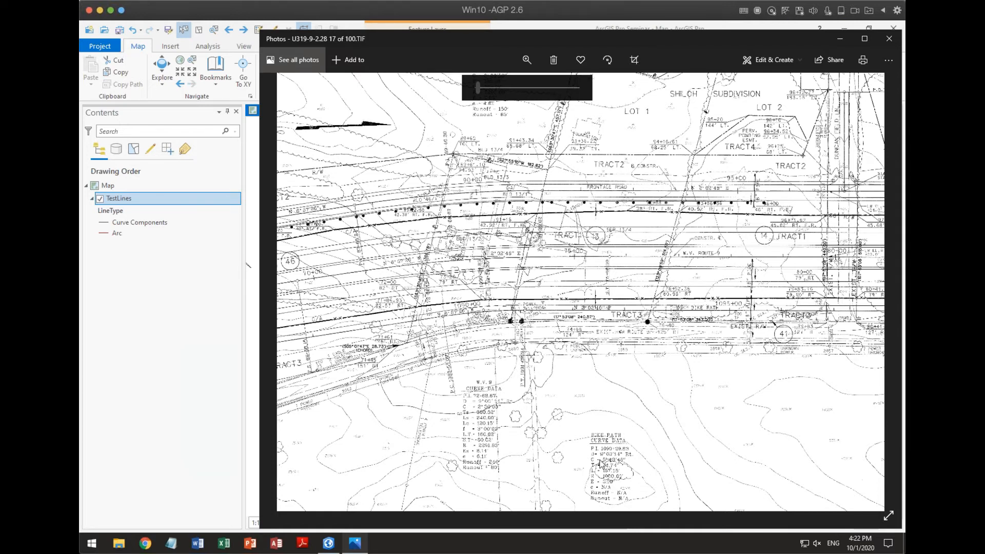
click(890, 38)
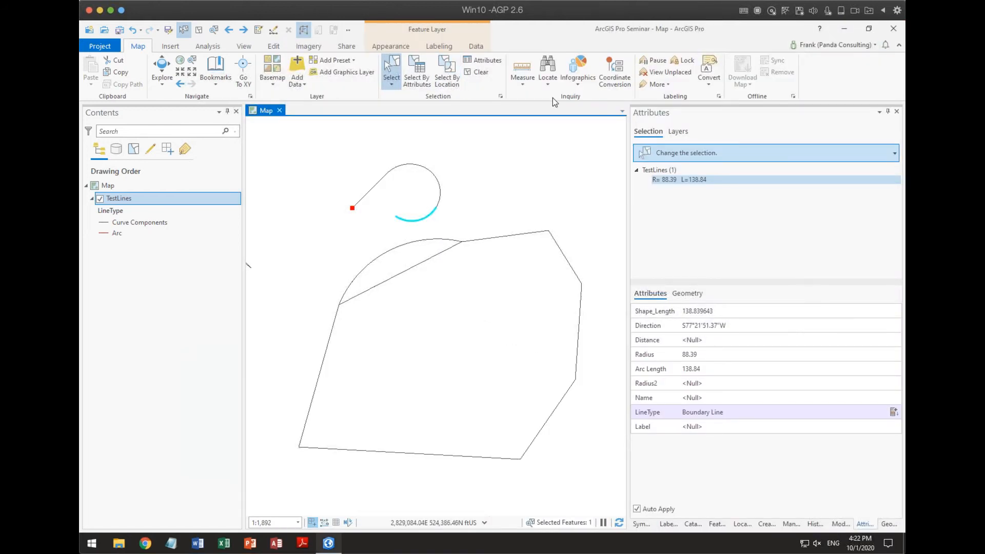
Step: Start a two-point Curve Components line at the last arc's open endpoint and open its Spiral Curve settings, using Tangent Direction
click(767, 524)
click(707, 221)
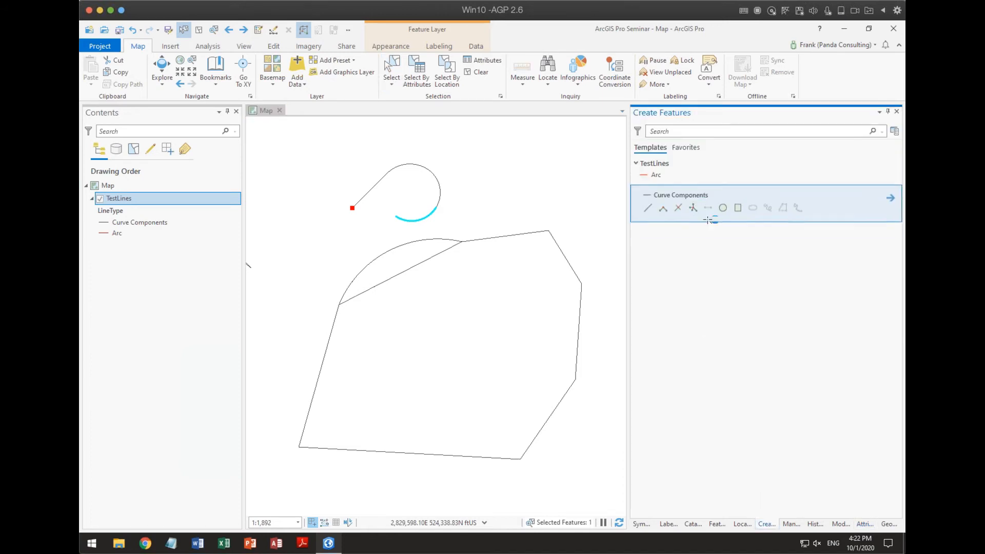
click(396, 216)
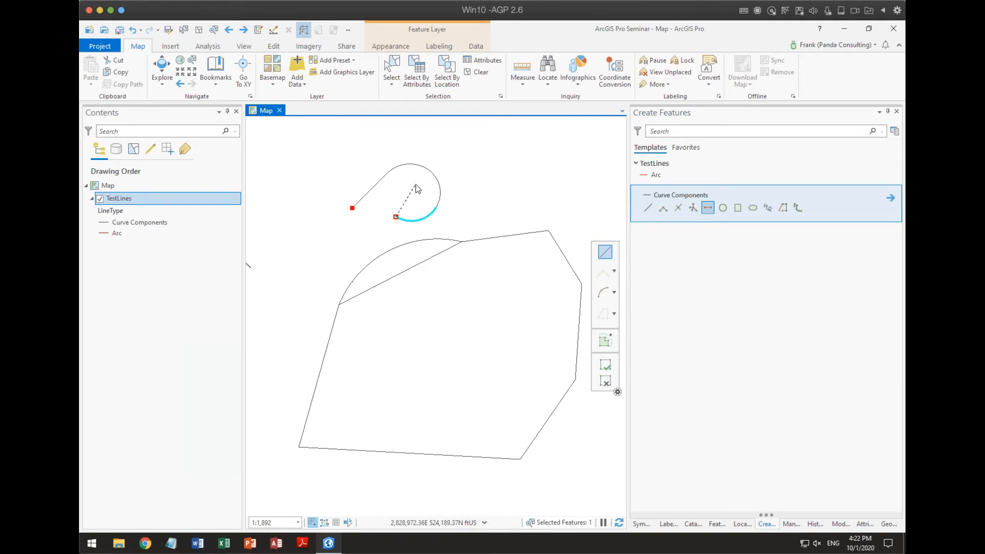
right_click(417, 185)
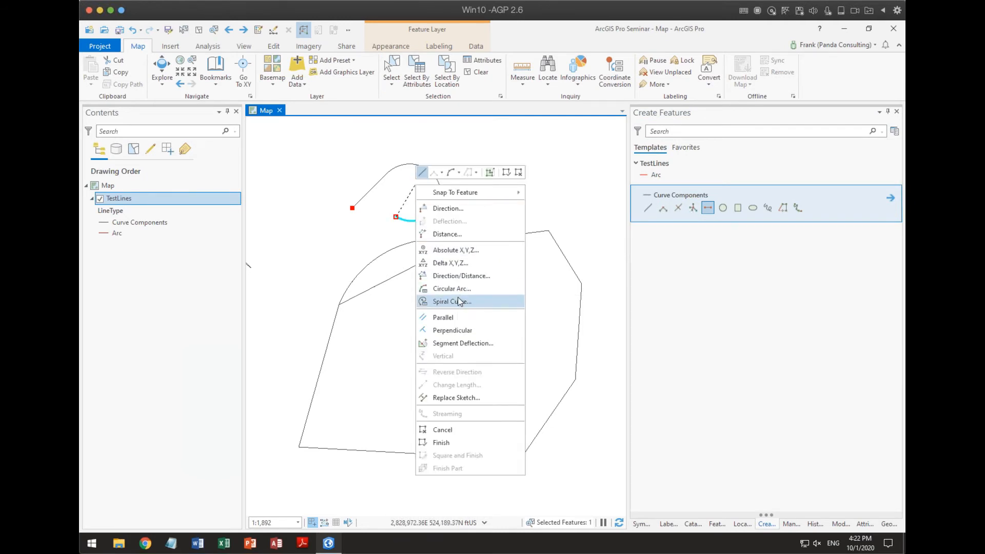
click(457, 303)
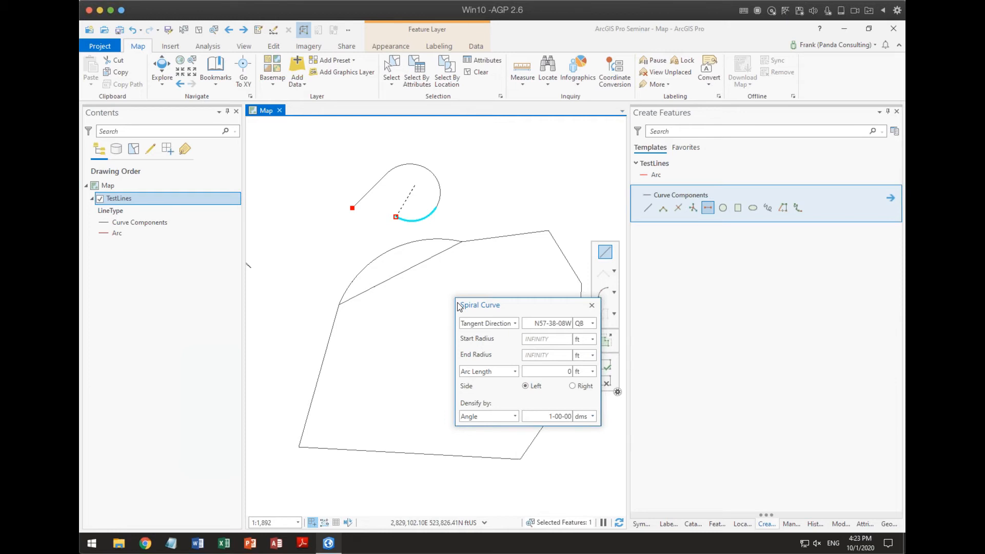
click(515, 324)
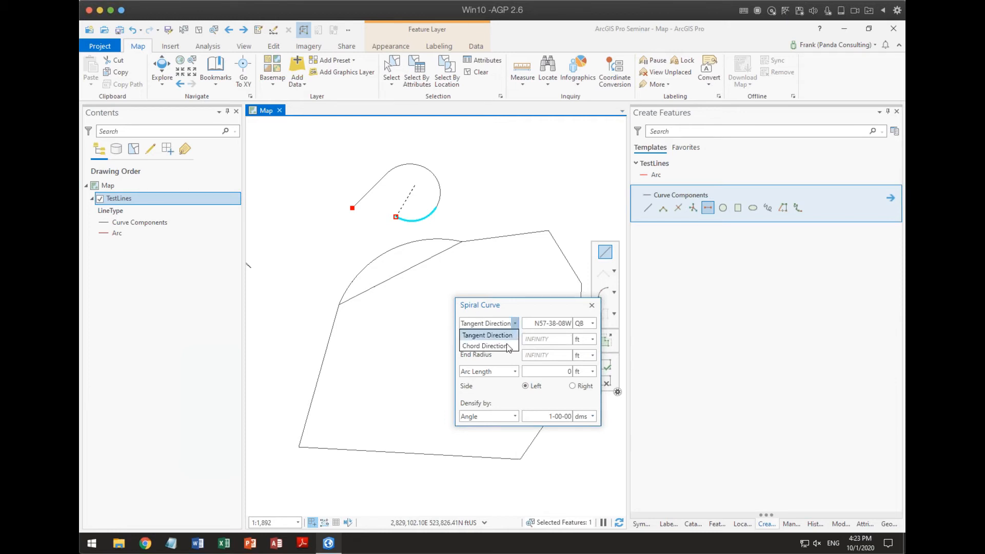
click(503, 334)
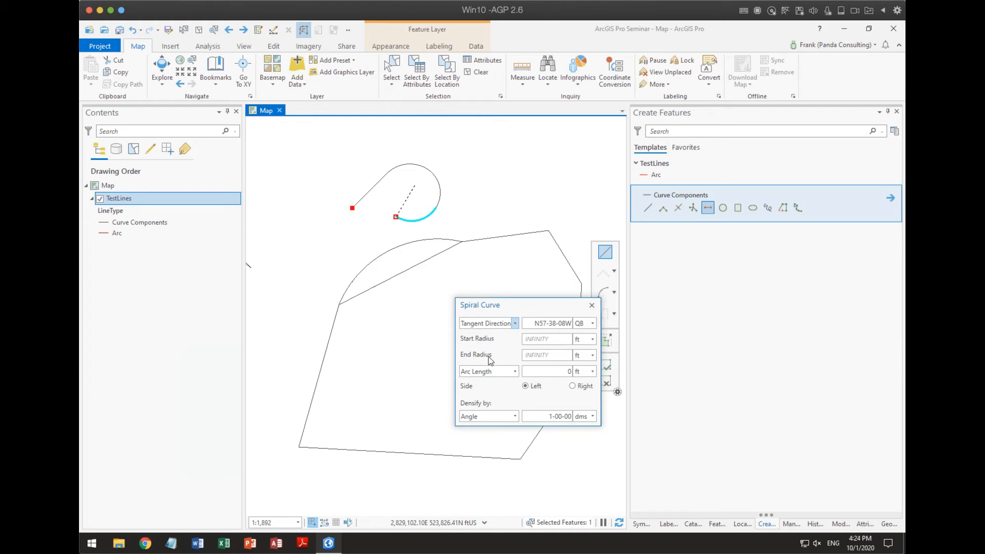
Step: Set the spiral curve's end radius to 300 ft and its arc length to 400 ft, leaving the start radius at infinity
click(563, 339)
click(571, 355)
text(3)
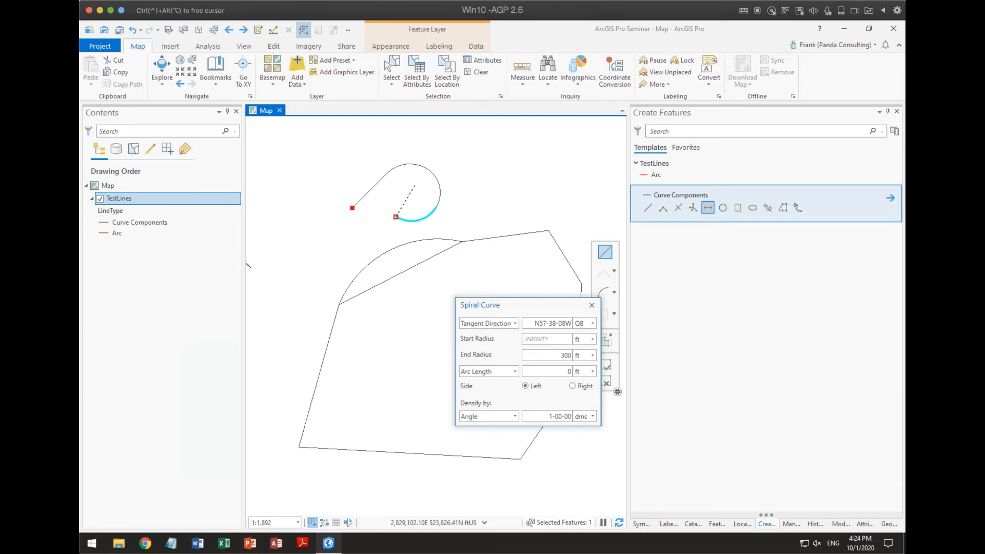
click(515, 372)
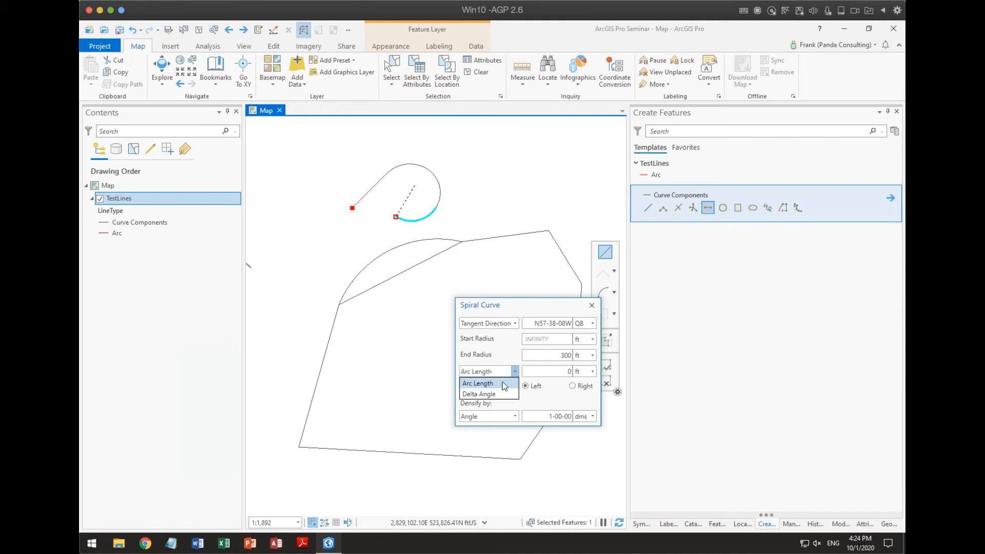
click(559, 372)
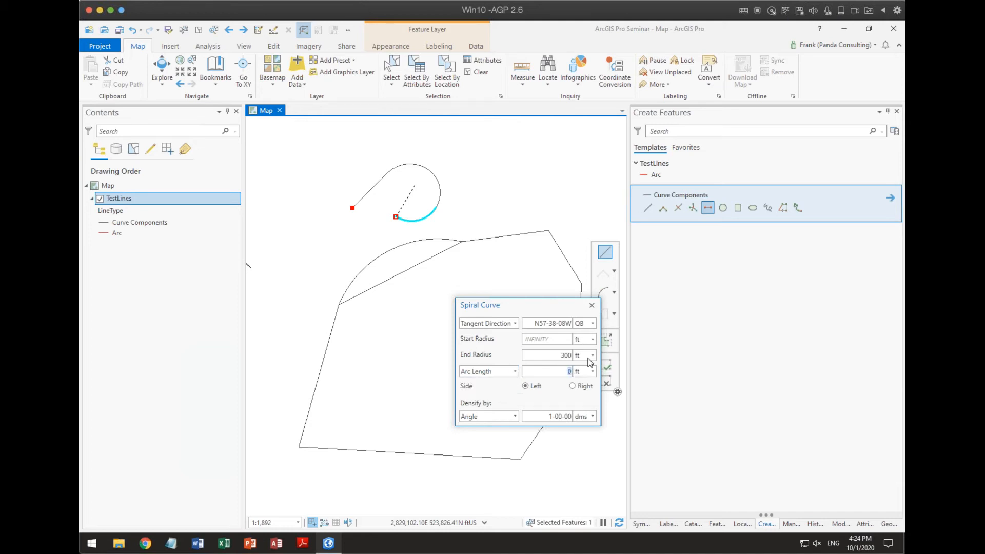
text(400)
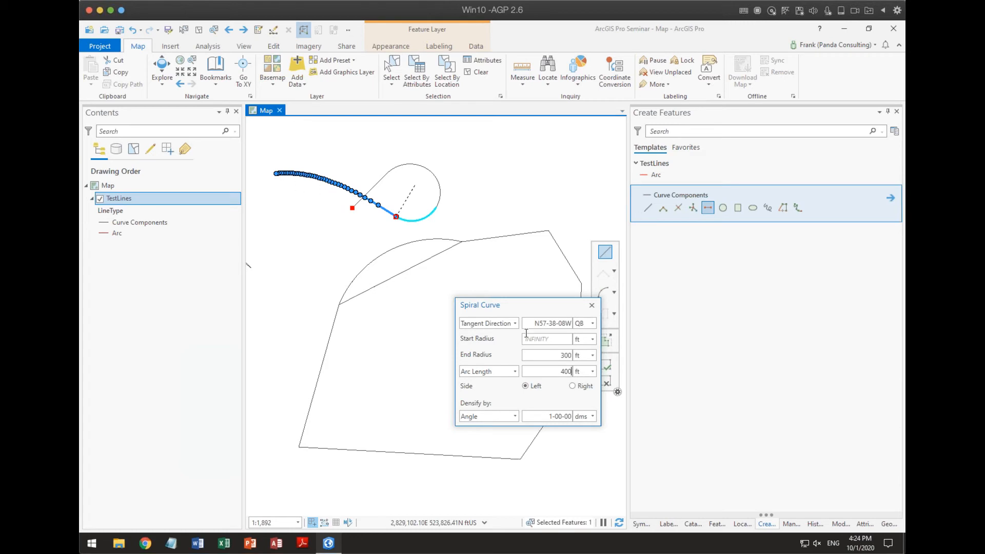
Step: Densify the spiral by Length, keep Arc Length as its size parameter, and try the Right side before choosing Left
click(515, 416)
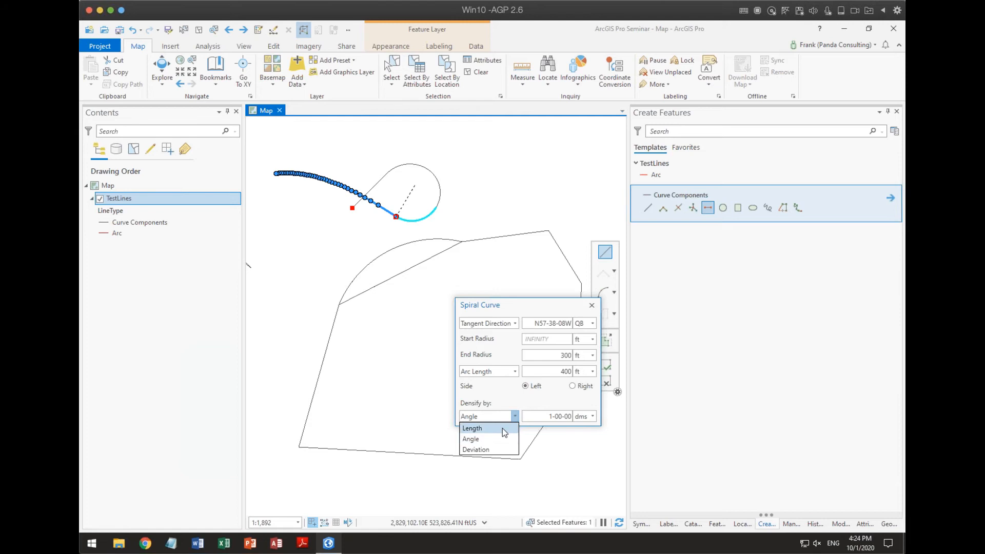
click(503, 428)
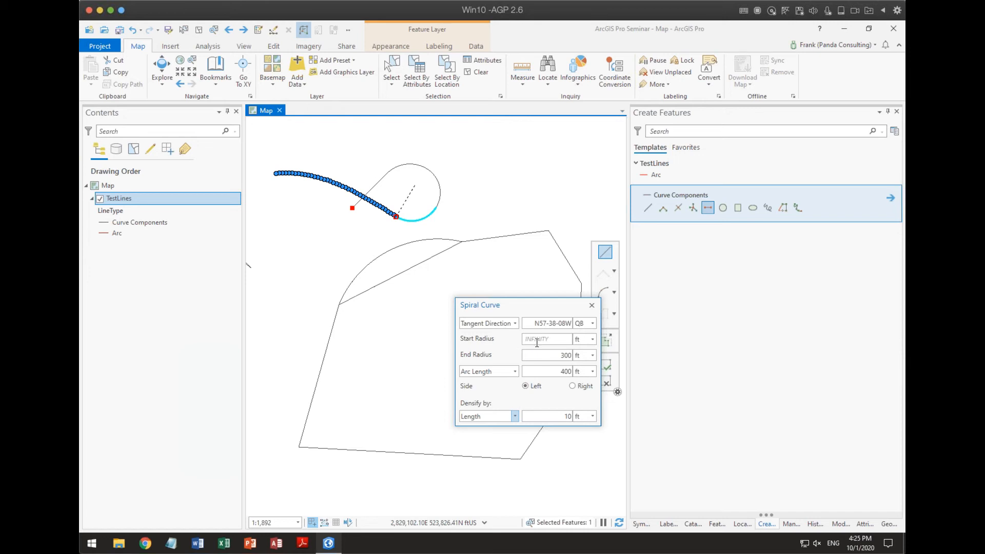
click(512, 372)
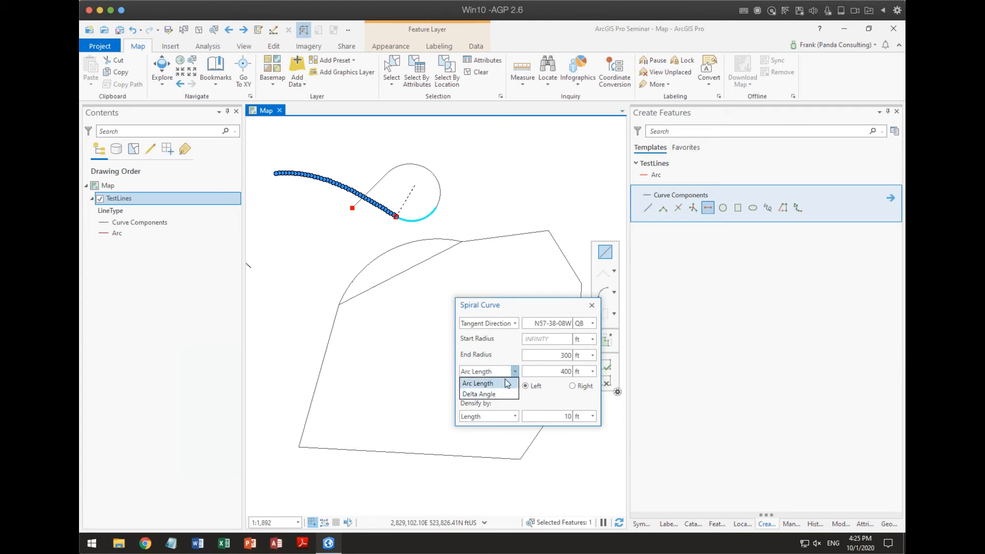
click(502, 362)
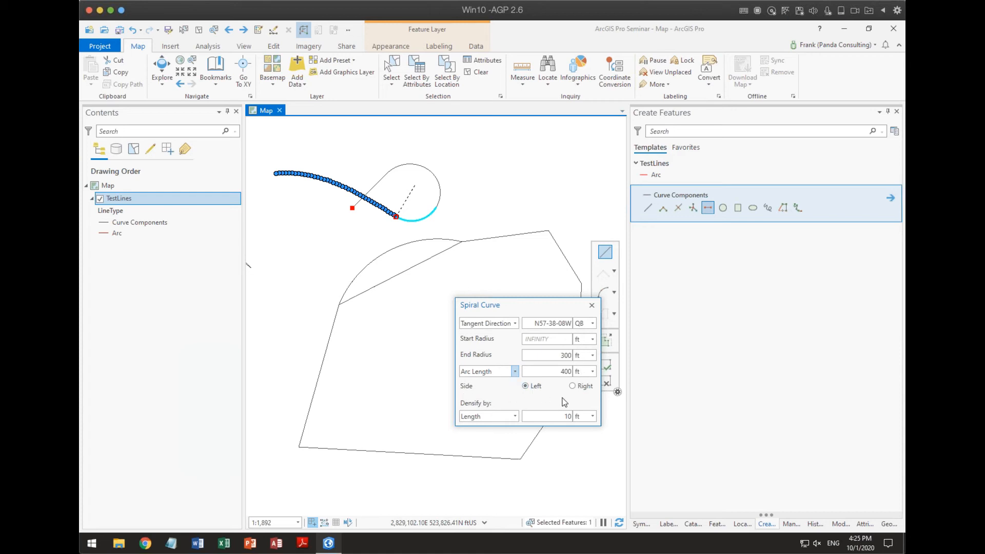
click(572, 387)
click(526, 387)
Step: Set the spiral's densify length to 25 ft, create the feature, and view its attributes
click(515, 417)
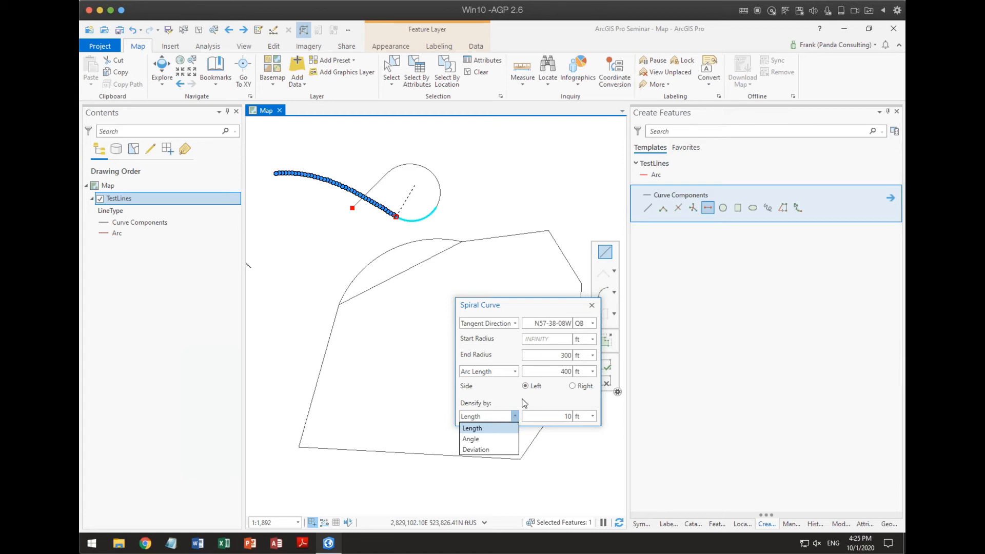
click(551, 418)
double_click(568, 417)
text(25)
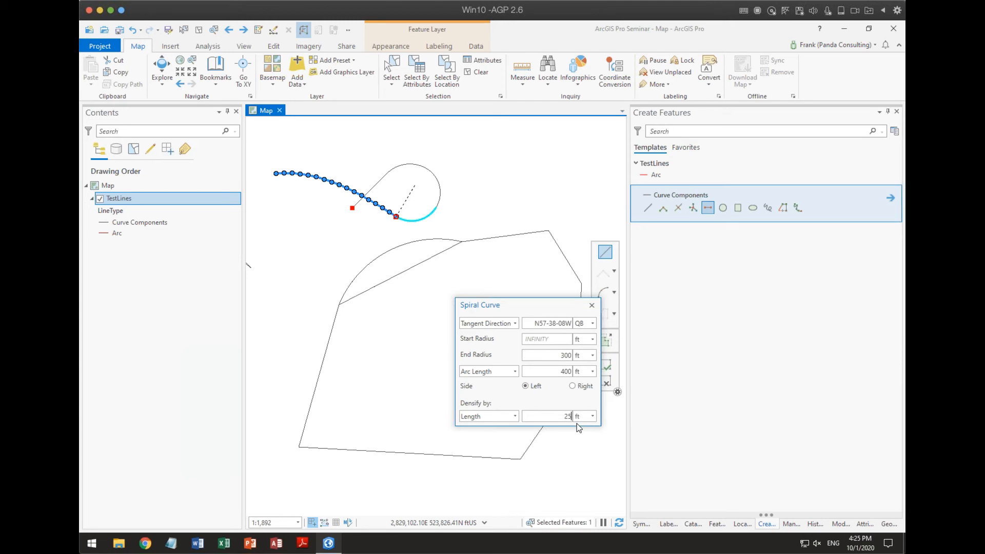
key(Return)
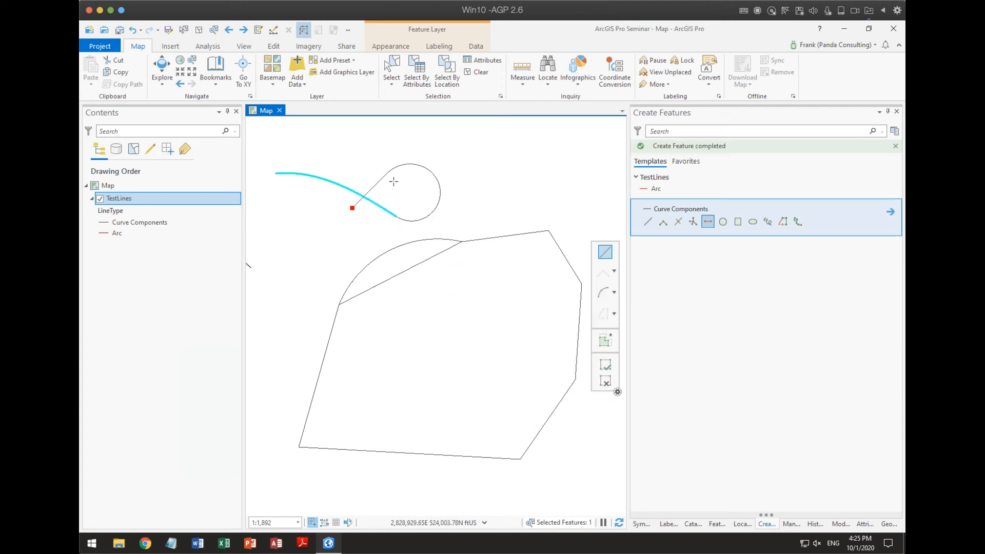
click(864, 524)
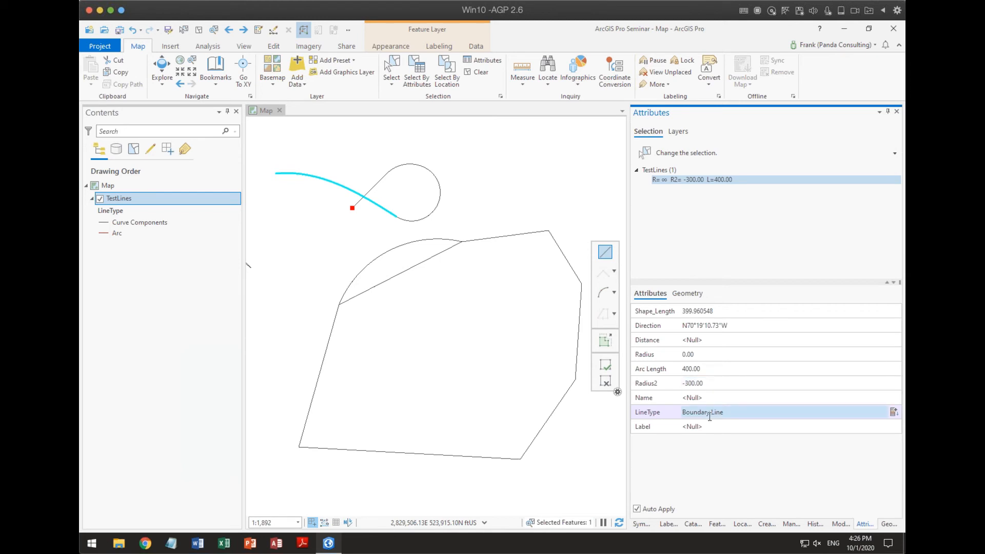
Step: Examine the vertices along the new spiral with Edit Vertices, and return to the full list of modify tools
scroll(310, 192, up, 5)
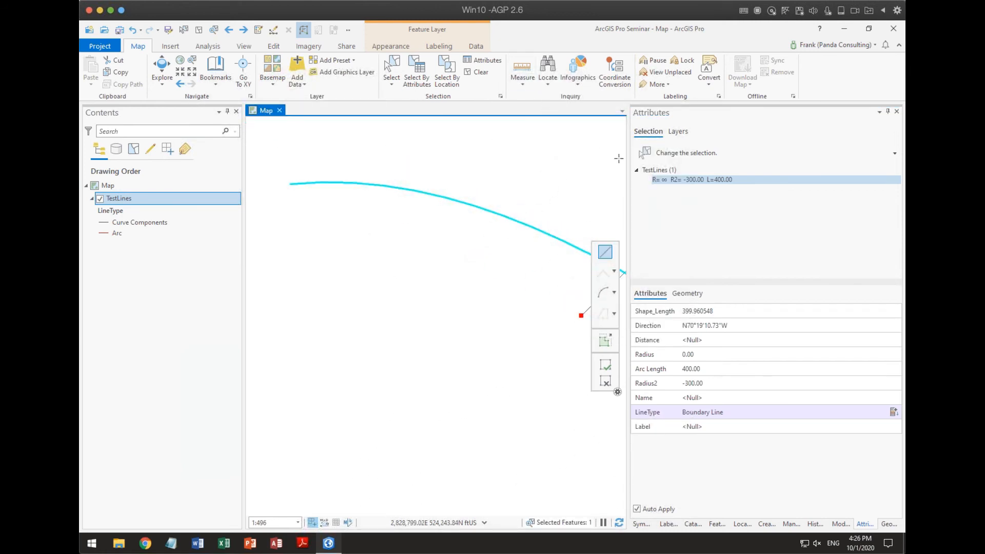
click(841, 524)
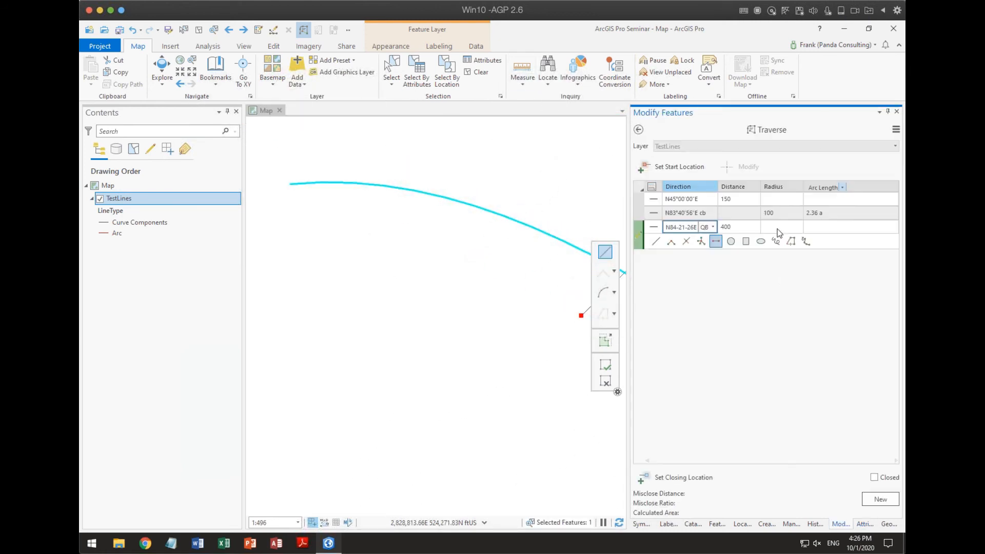
click(639, 128)
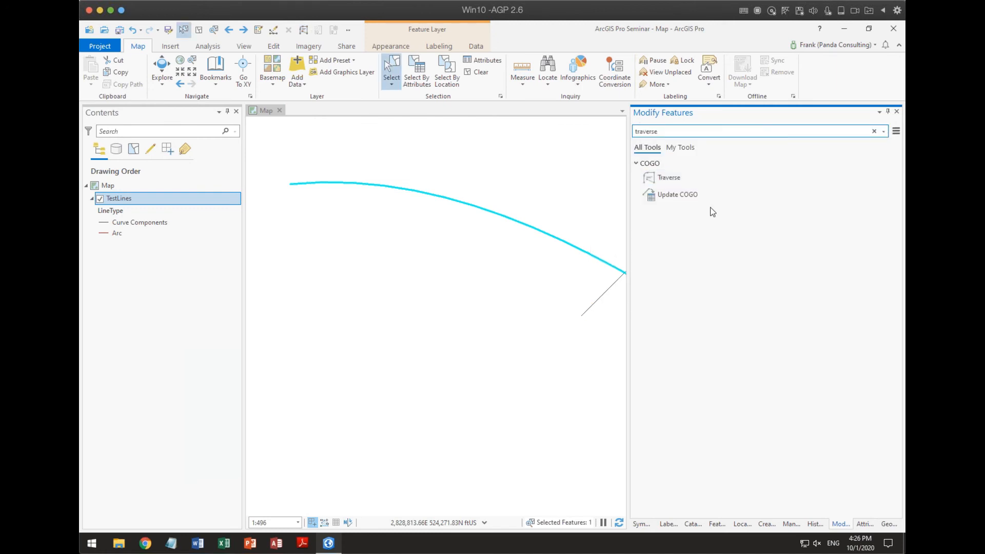
click(875, 132)
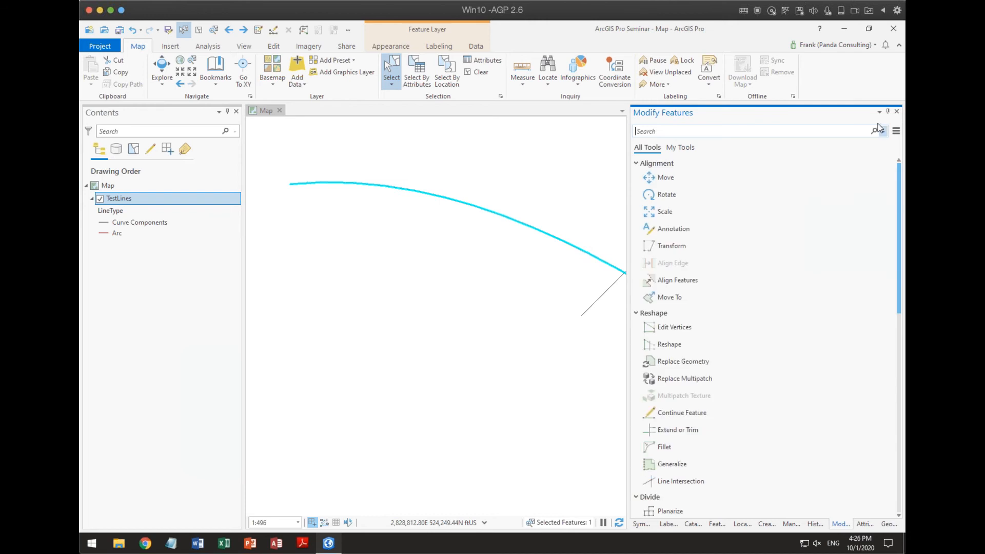
scroll(769, 339, down, 1)
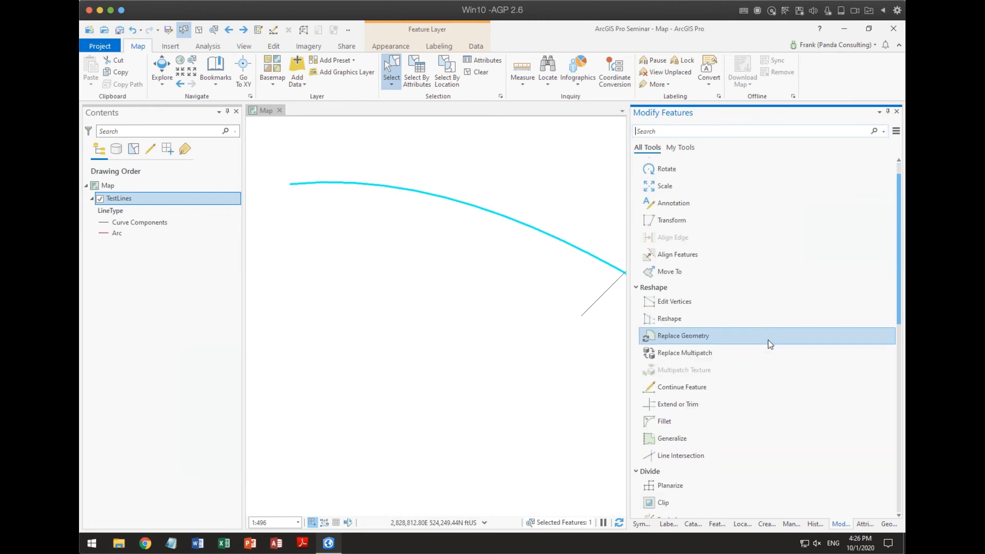
click(667, 303)
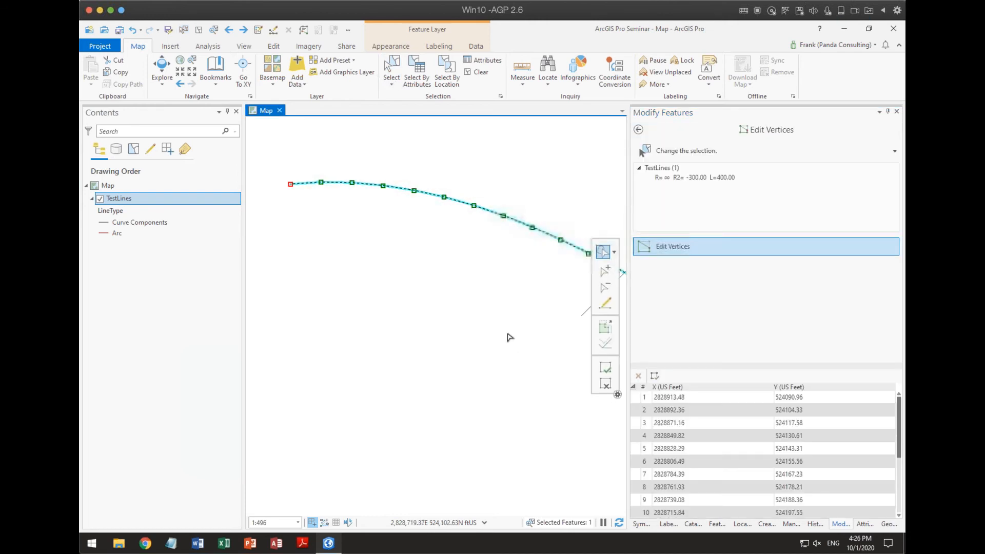
scroll(508, 338, down, 2)
drag(498, 340, 433, 283)
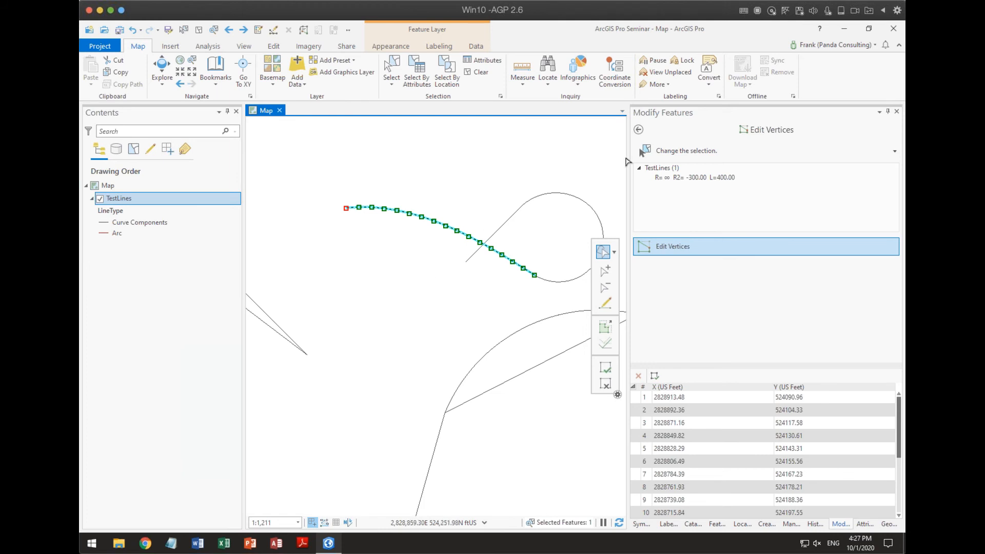
click(639, 130)
click(639, 129)
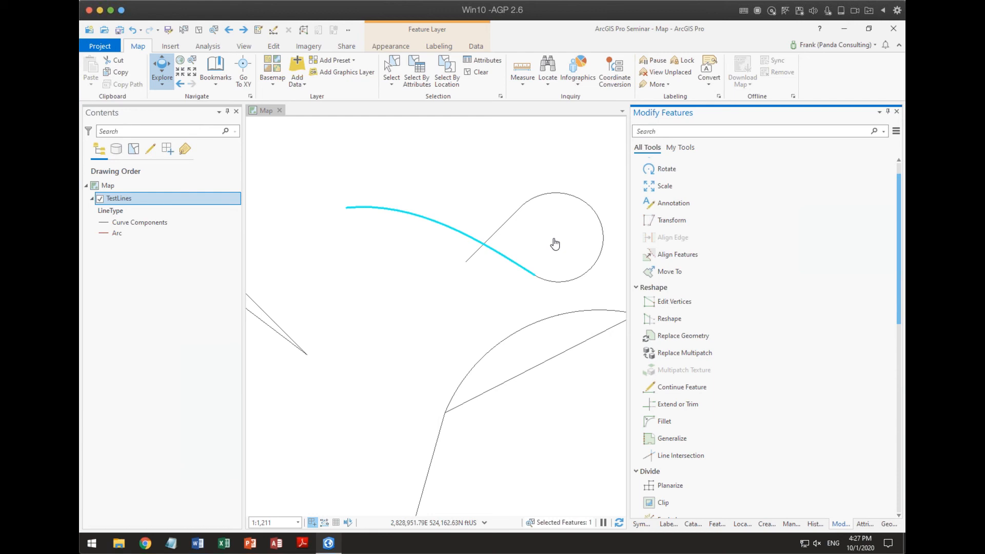
Step: Bring the labelled curve diagram with its radial, chord and tangent lines into close view on the map
scroll(555, 244, down, 4)
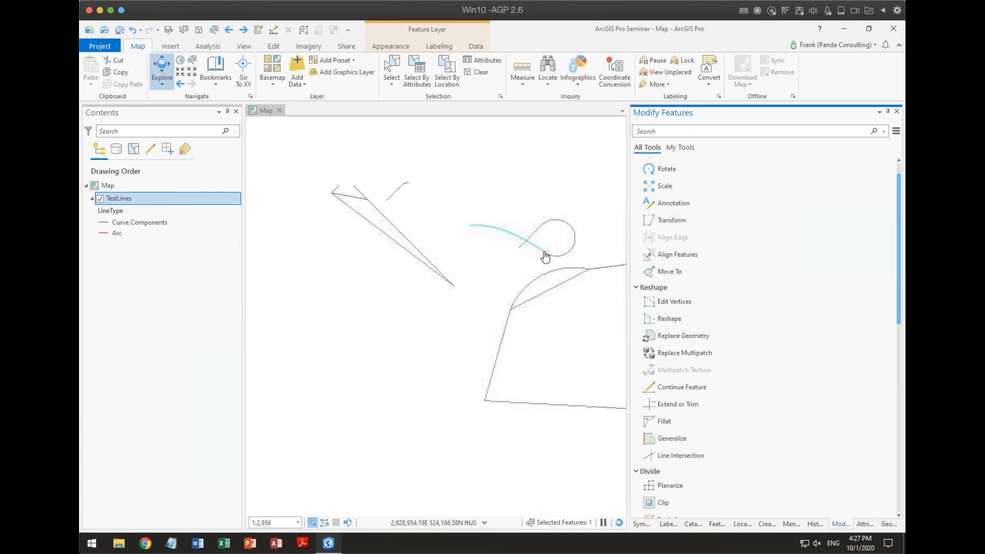
drag(528, 274, 465, 255)
scroll(464, 252, up, 2)
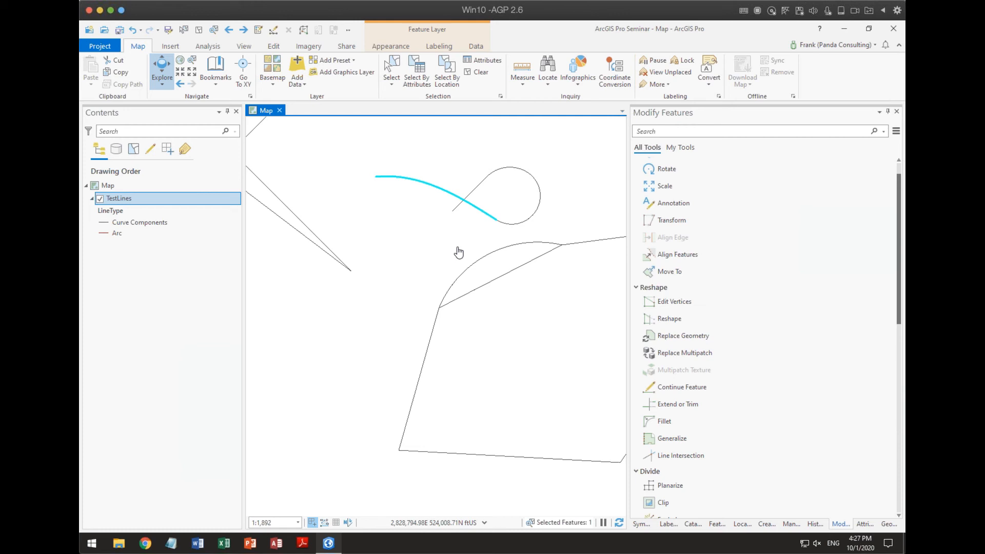
scroll(340, 191, down, 3)
scroll(452, 277, up, 5)
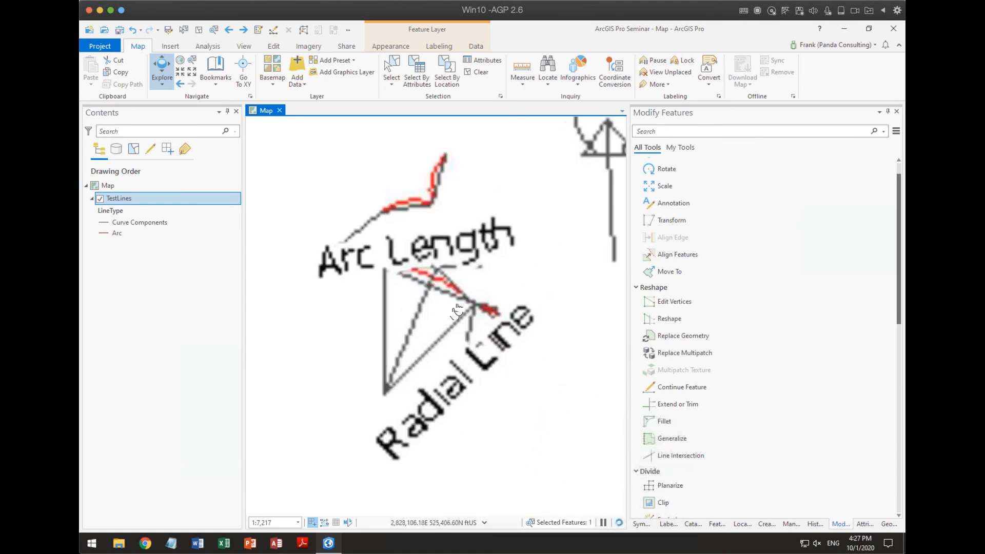
scroll(456, 310, up, 4)
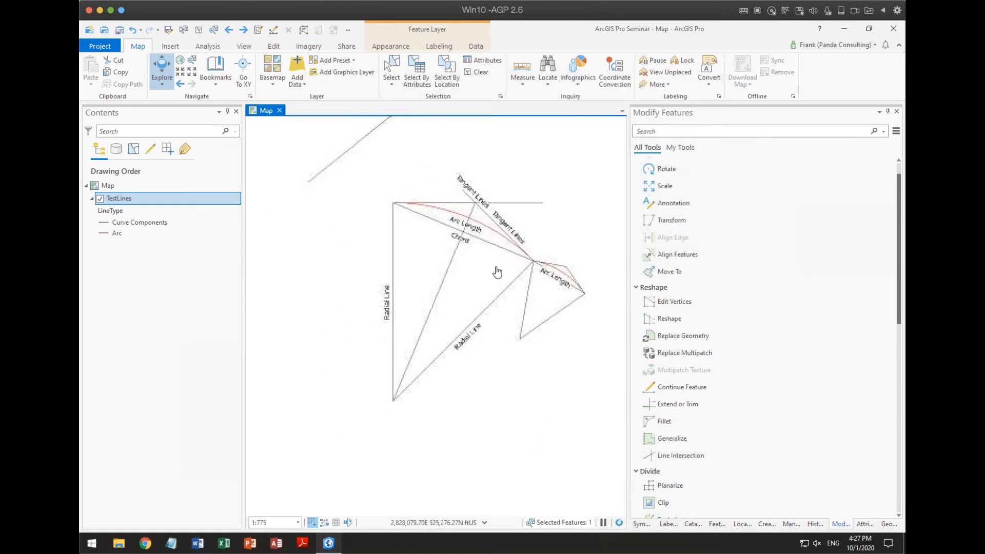
scroll(492, 268, up, 2)
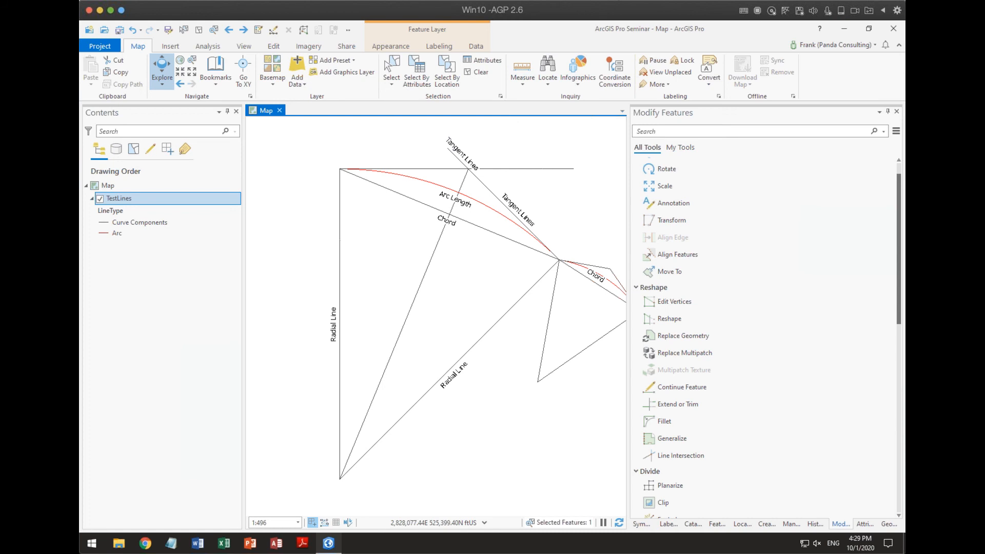
Step: Clear the on-screen pen marks, sketch short strokes along the large red arc, and clear the annotations again
key(ctrl+a)
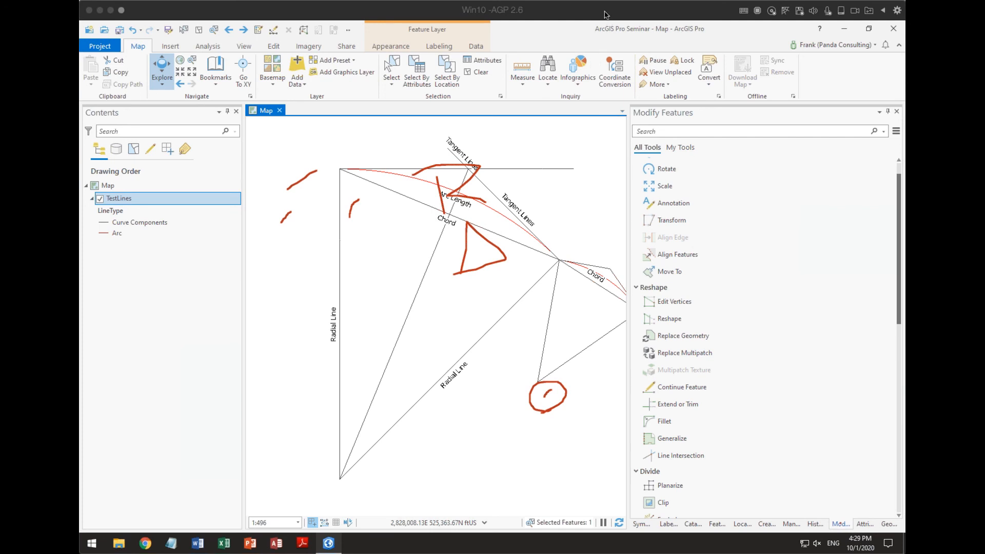
key(Delete)
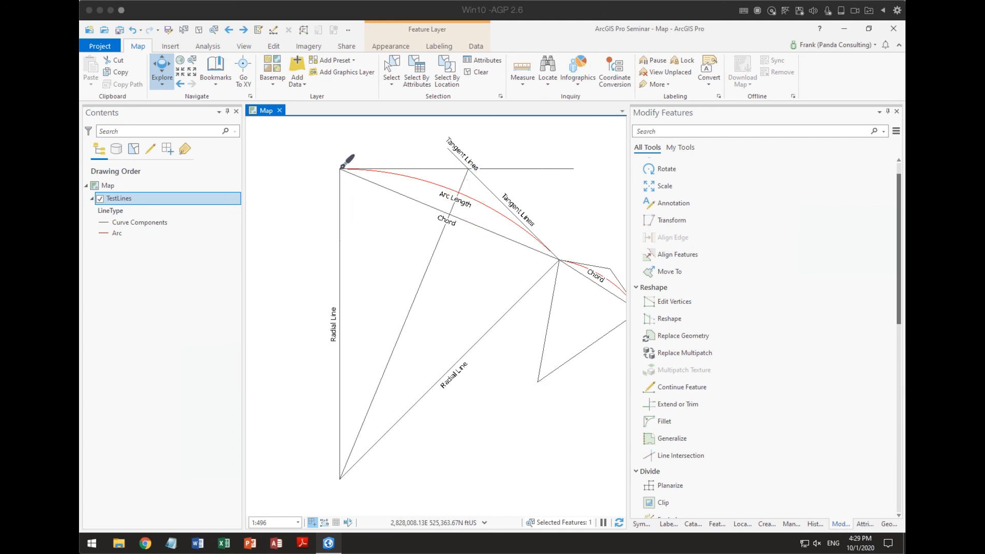
drag(383, 172, 502, 216)
click(482, 206)
mouse_move(337, 172)
mouse_down()
mouse_move(418, 182)
mouse_move(387, 173)
mouse_move(446, 193)
mouse_move(432, 190)
mouse_up()
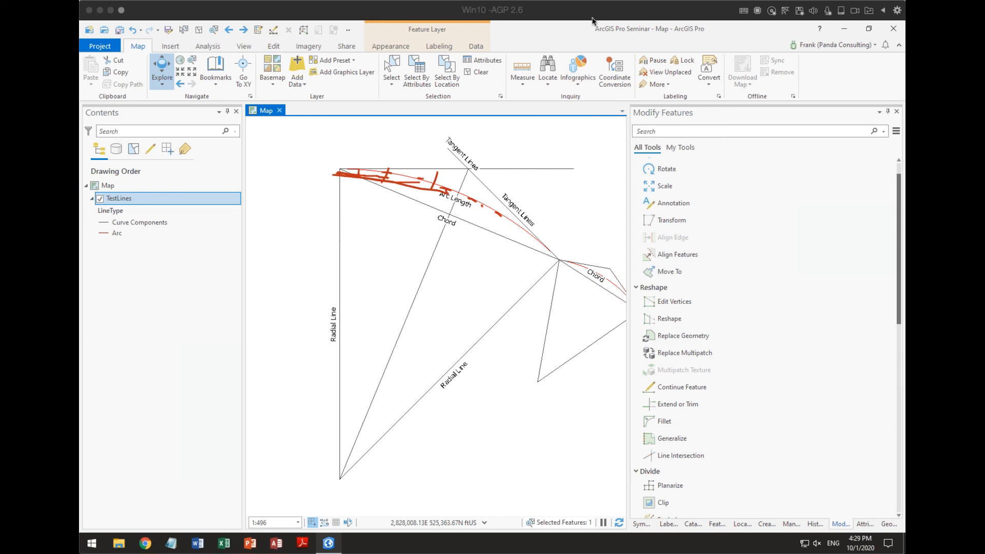
click(593, 2)
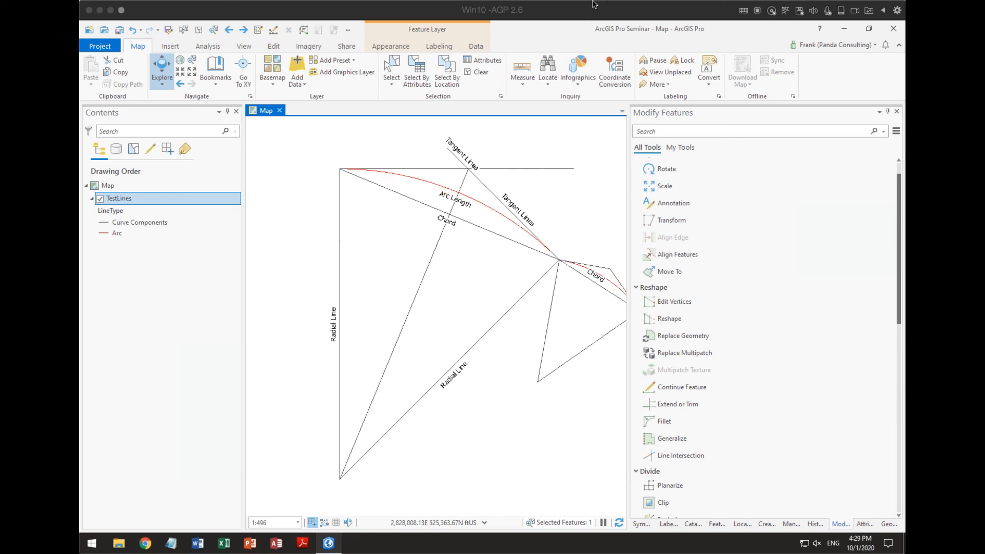